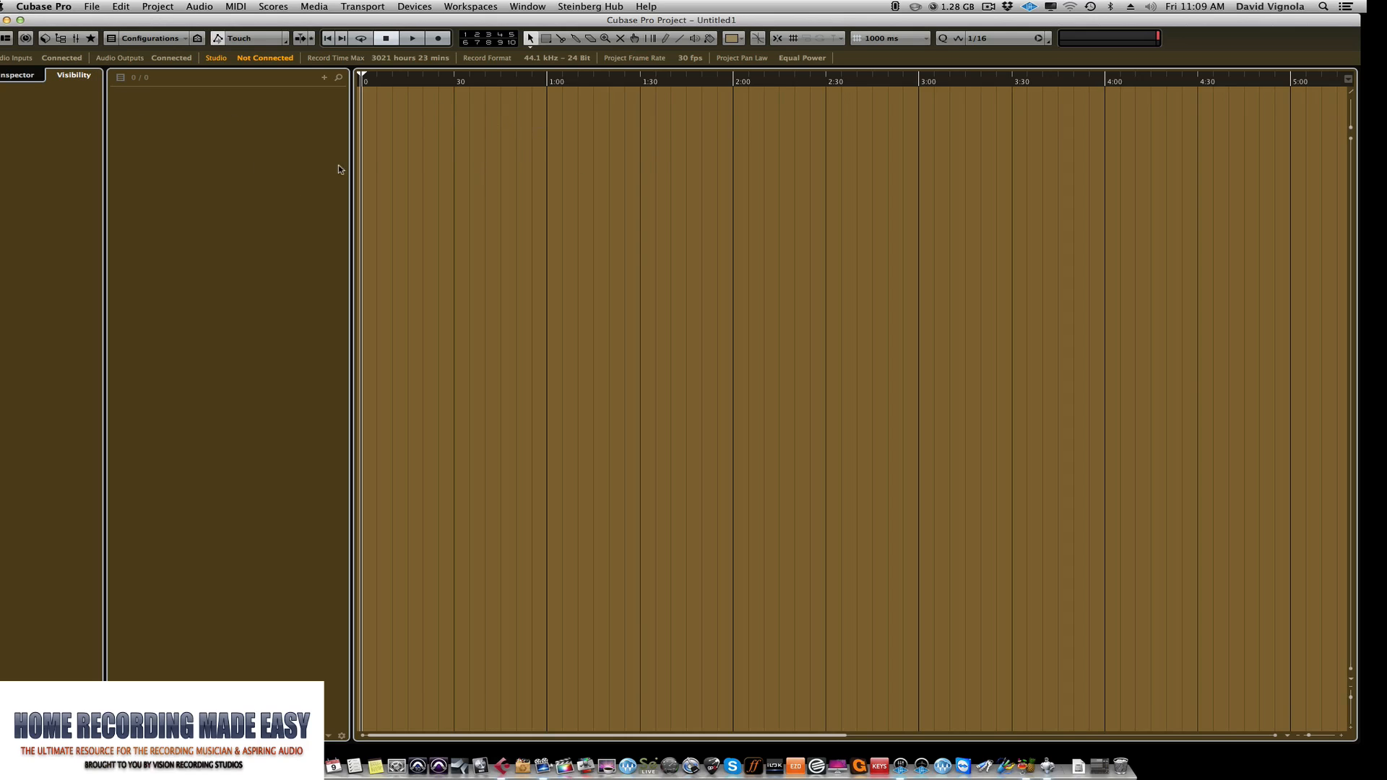
Save the untitled project in the VISION Template folder under the name "Analog Mix Template"
{"action": "left_click", "coordinate": [90, 6]}
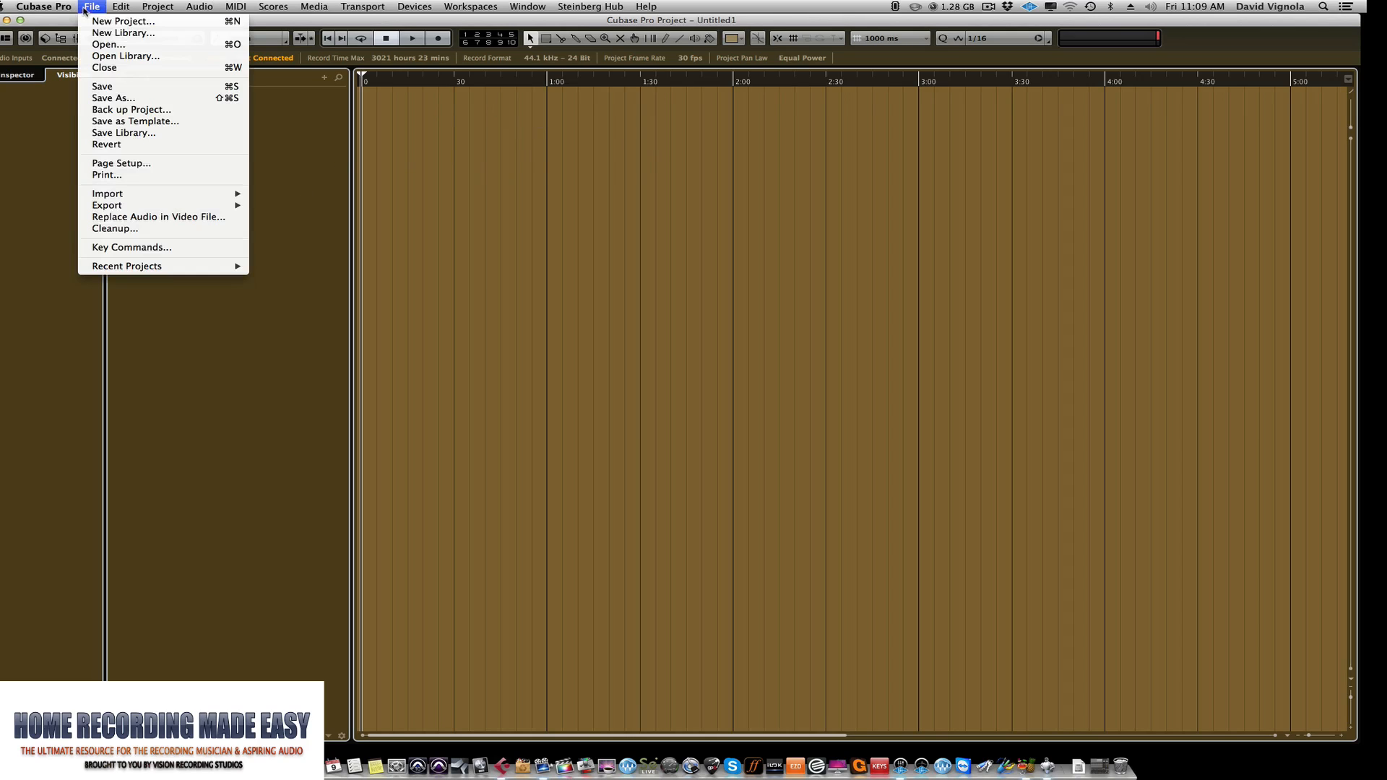
{"action": "left_click", "coordinate": [108, 97]}
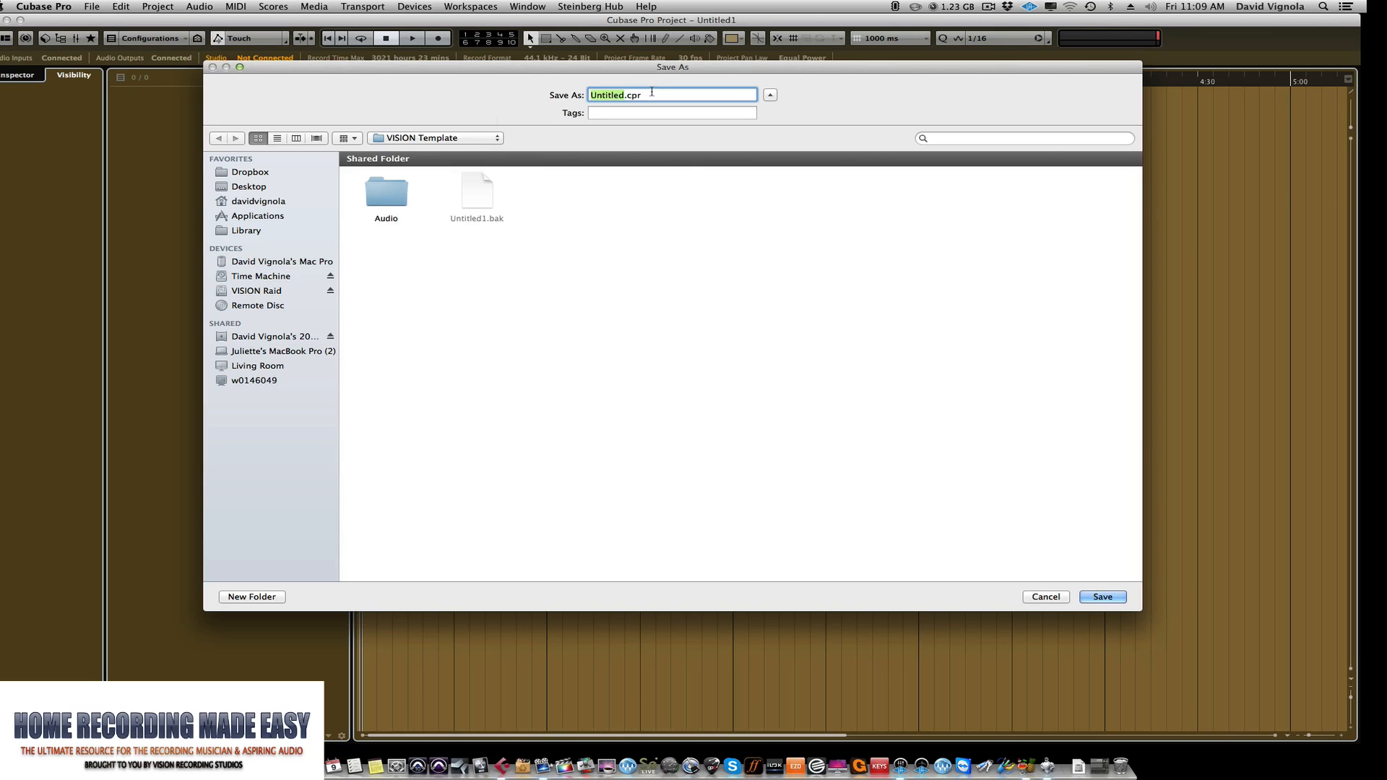
{"action": "key", "text": "Right"}
{"action": "key", "text": "BackSpace"}
{"action": "key", "text": "BackSpace"}
{"action": "key", "text": "BackSpace"}
{"action": "key", "text": "BackSpace"}
{"action": "key", "text": "BackSpace"}
{"action": "key", "text": "BackSpace"}
{"action": "key", "text": "BackSpace"}
{"action": "key", "text": "BackSpace"}
{"action": "type", "text": "Analog Mix template"}
{"action": "key", "text": "BackSpace"}
{"action": "key", "text": "BackSpace"}
{"action": "key", "text": "BackSpace"}
{"action": "key", "text": "BackSpace"}
{"action": "key", "text": "BackSpace"}
{"action": "key", "text": "BackSpace"}
{"action": "key", "text": "BackSpace"}
{"action": "key", "text": "BackSpace"}
{"action": "type", "text": "Template"}
{"action": "key", "text": "Return"}
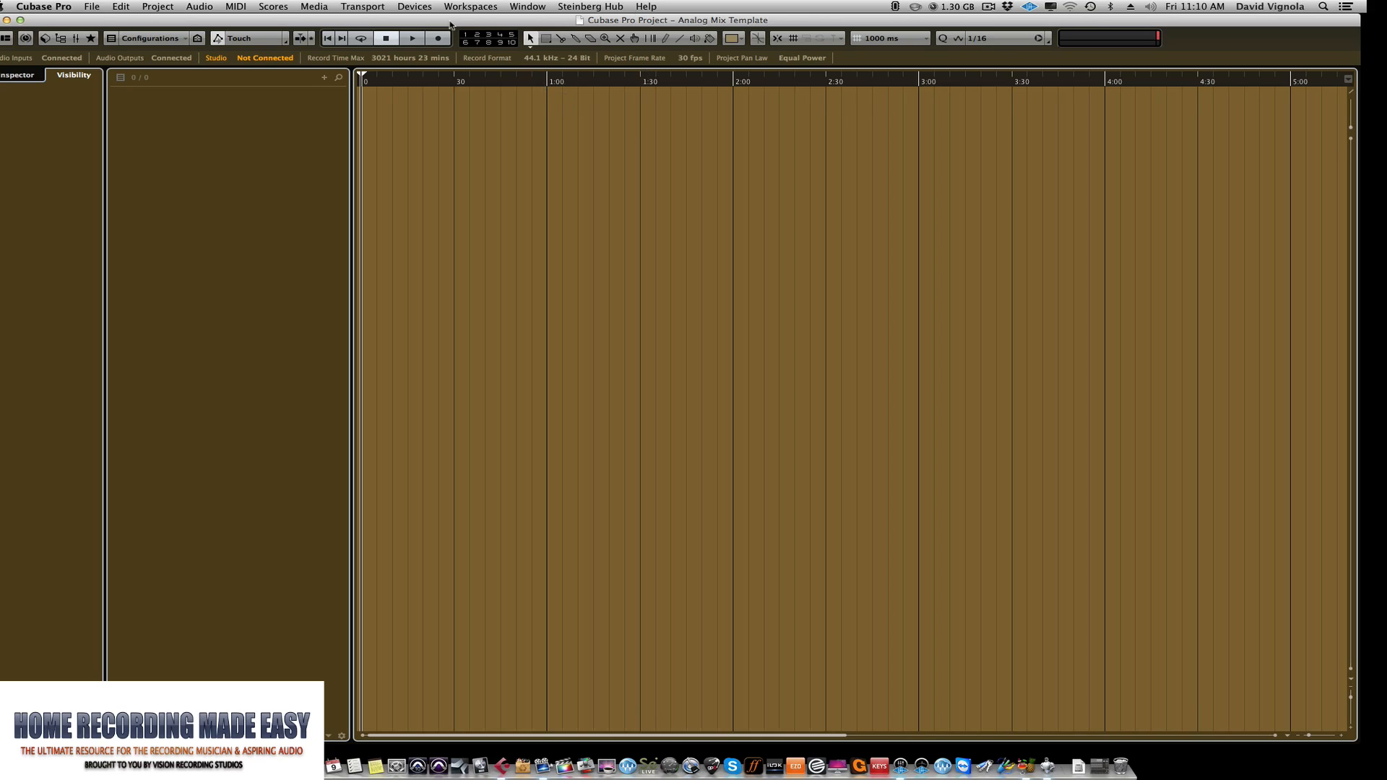
Open VST Connections and load the "VIISON Analog Mixing" preset for the input buses
{"action": "left_click", "coordinate": [424, 7]}
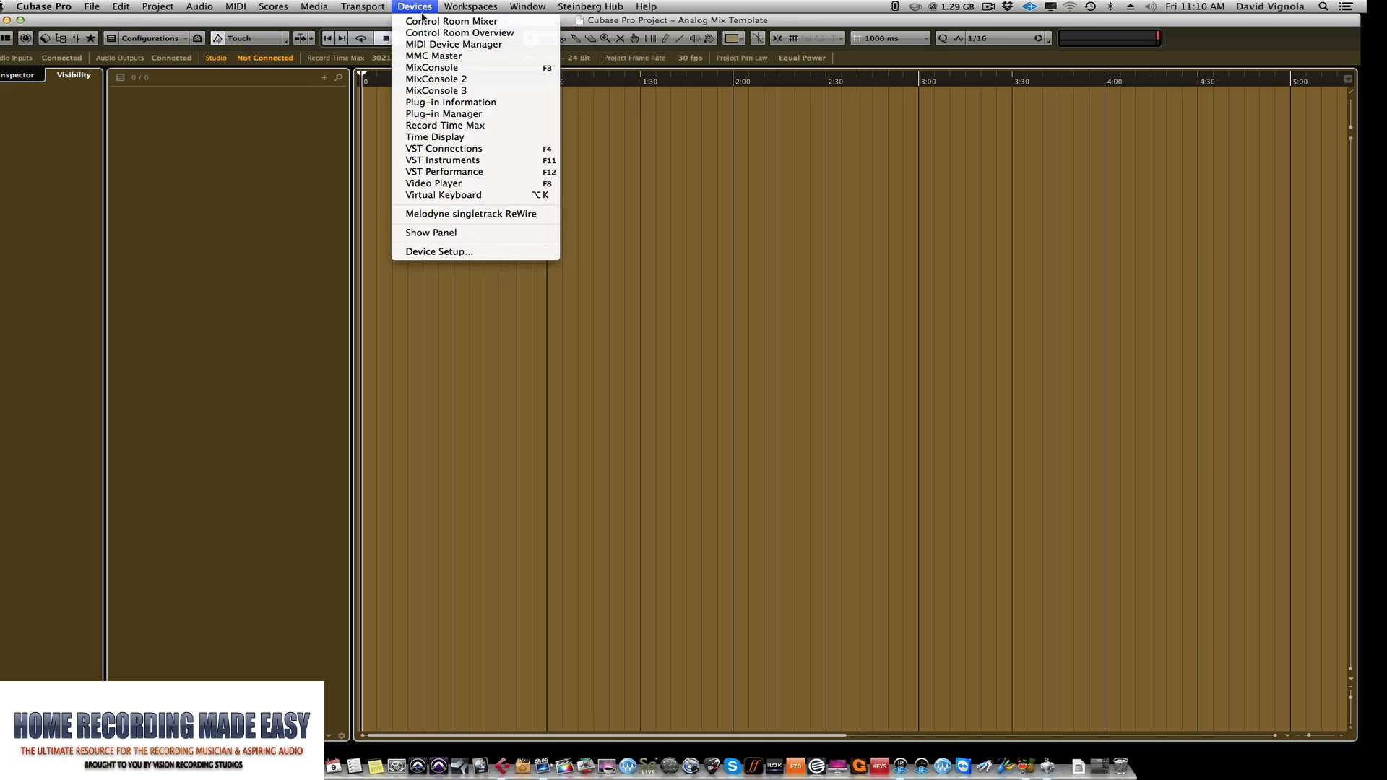
{"action": "left_click", "coordinate": [429, 150]}
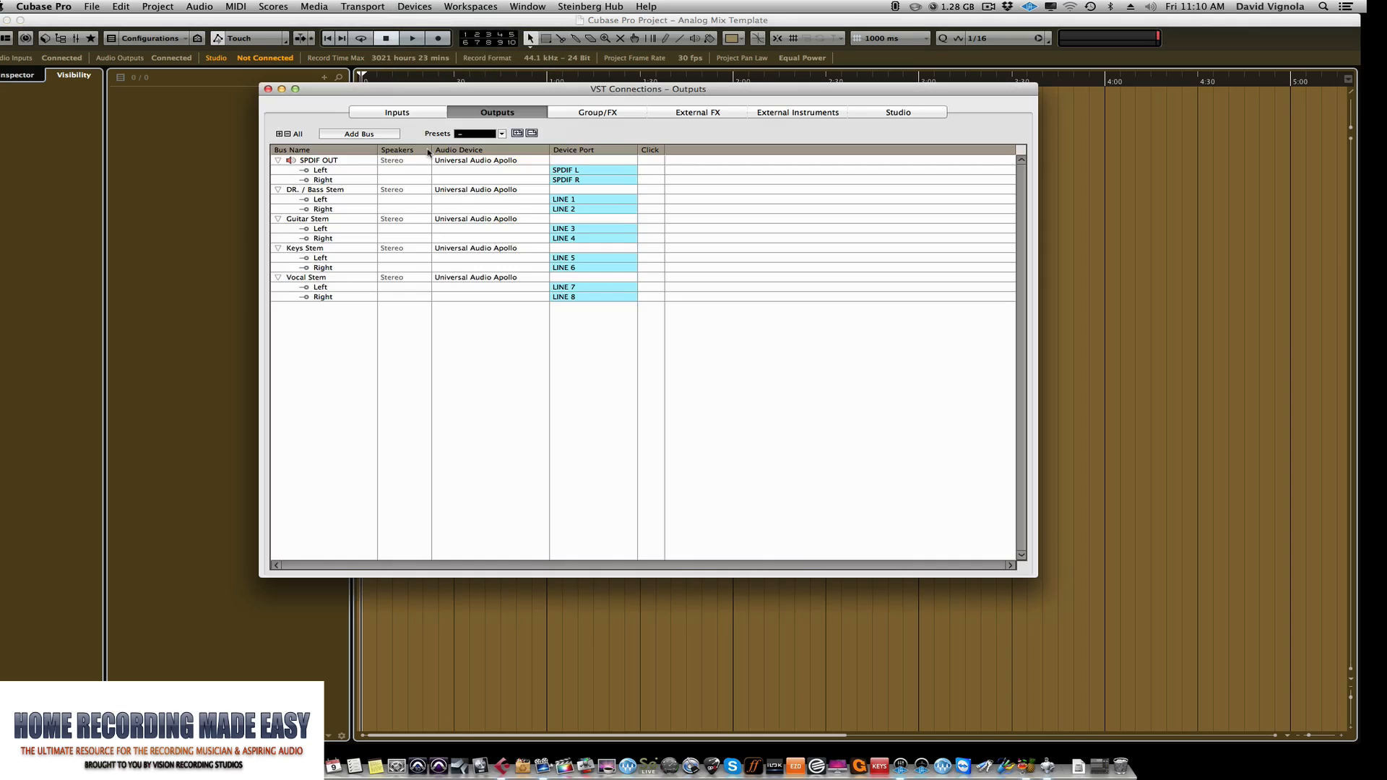
{"action": "left_click", "coordinate": [407, 112]}
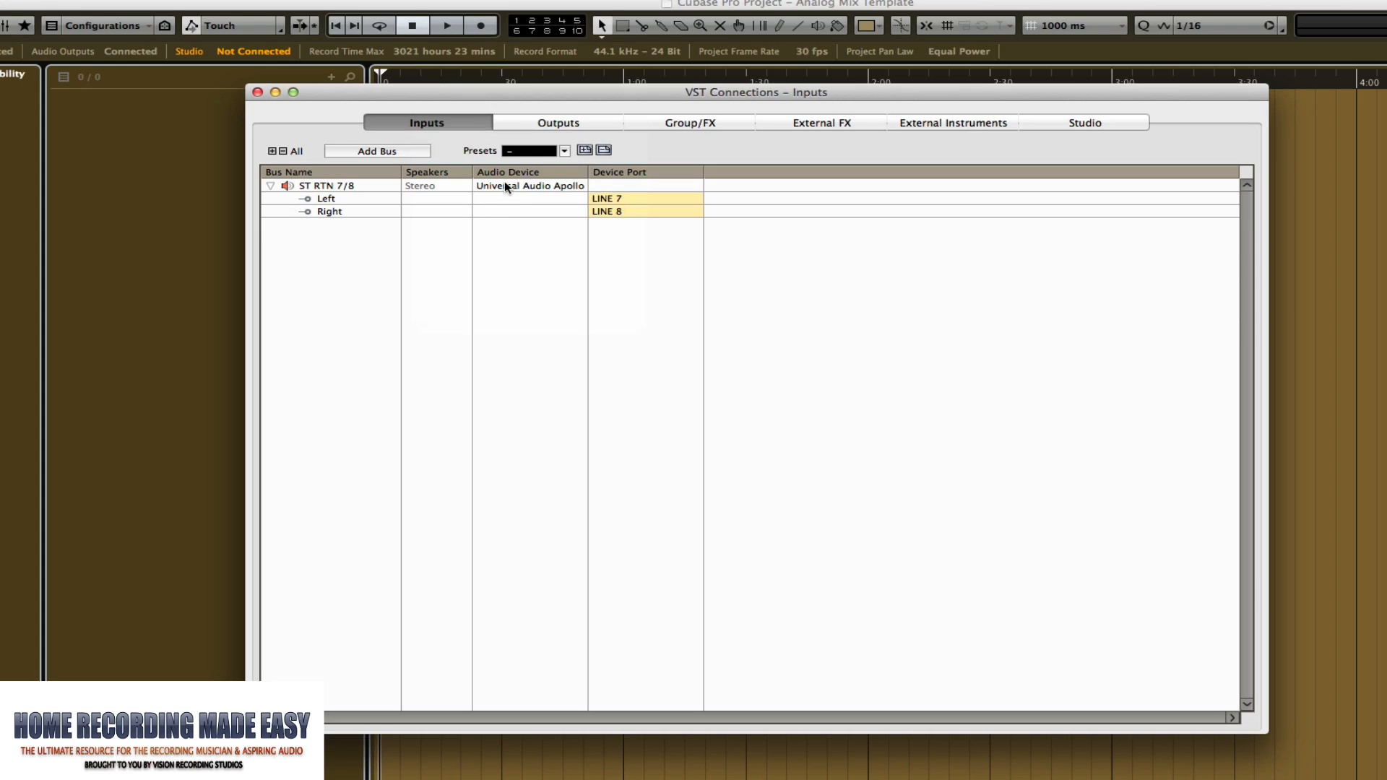
{"action": "left_click", "coordinate": [534, 152]}
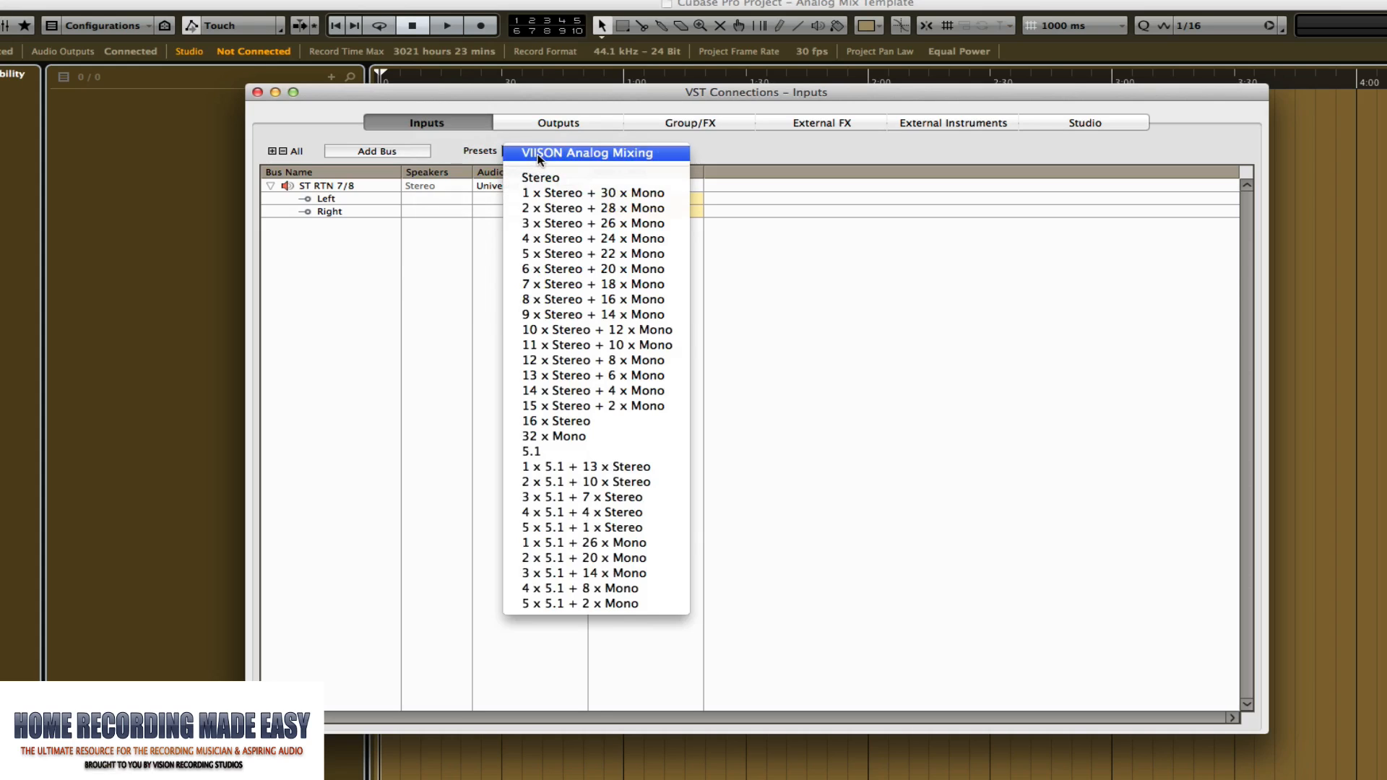
{"action": "left_click", "coordinate": [535, 155]}
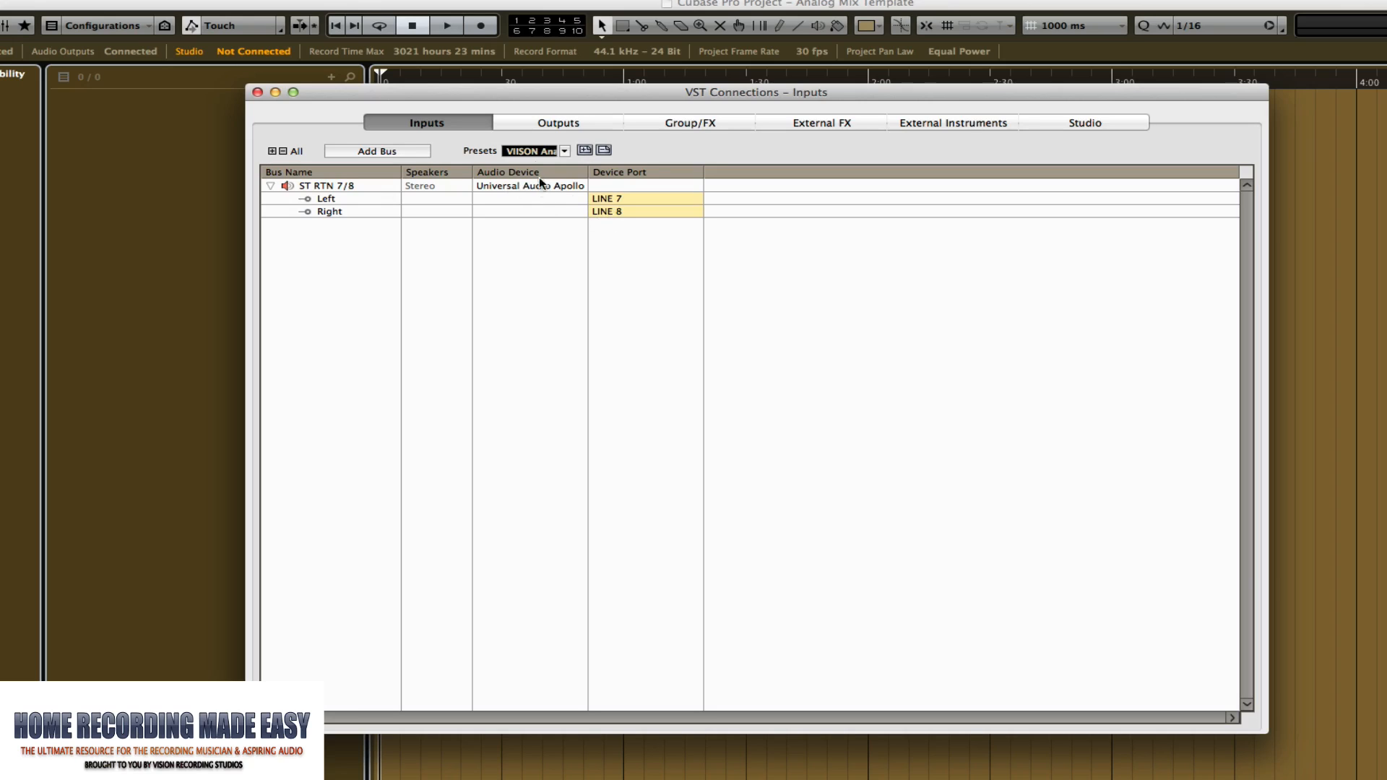
Examine the drum/bass, guitar, keys and vocal stem output buses and the device ports assigned to each
{"action": "left_click", "coordinate": [543, 124]}
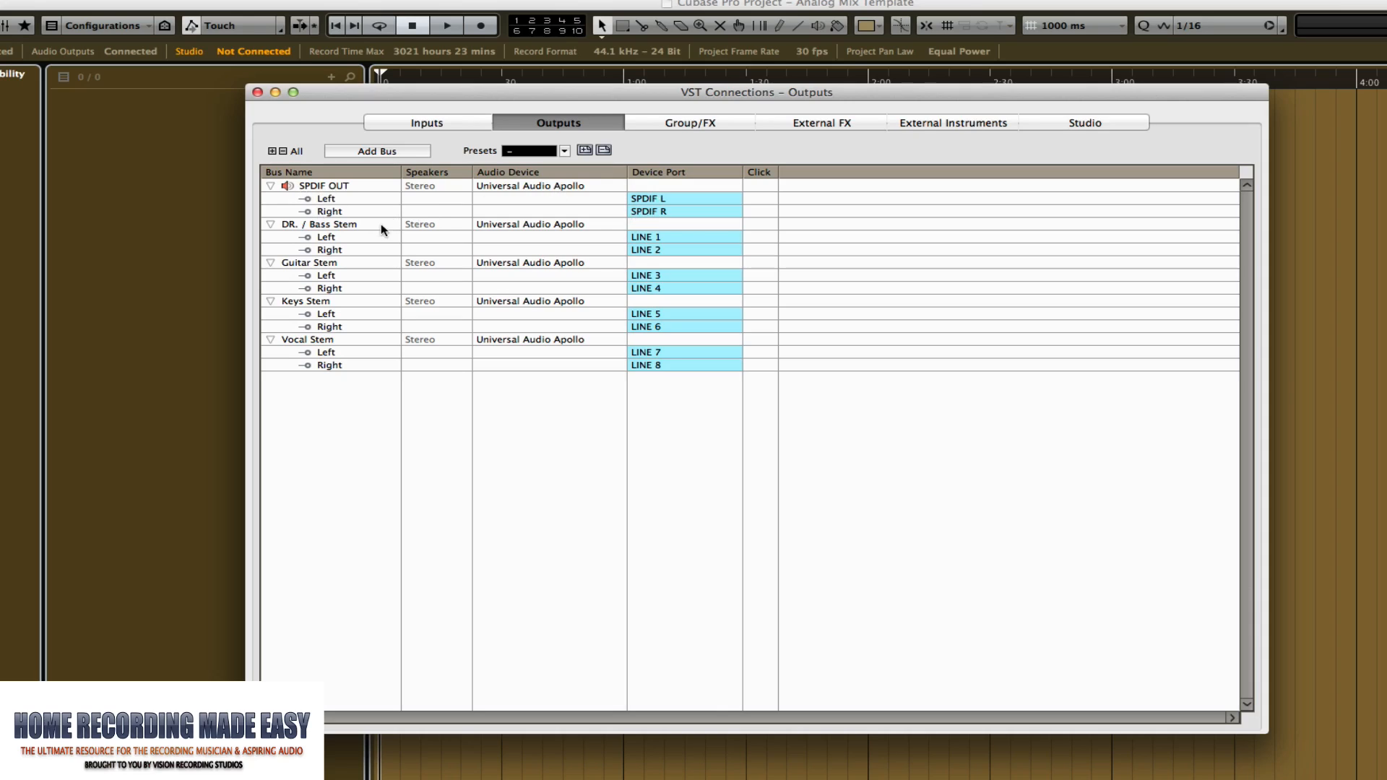
{"action": "double_click", "coordinate": [358, 224]}
{"action": "left_click", "coordinate": [345, 260]}
{"action": "left_click", "coordinate": [342, 299]}
{"action": "left_click", "coordinate": [336, 339]}
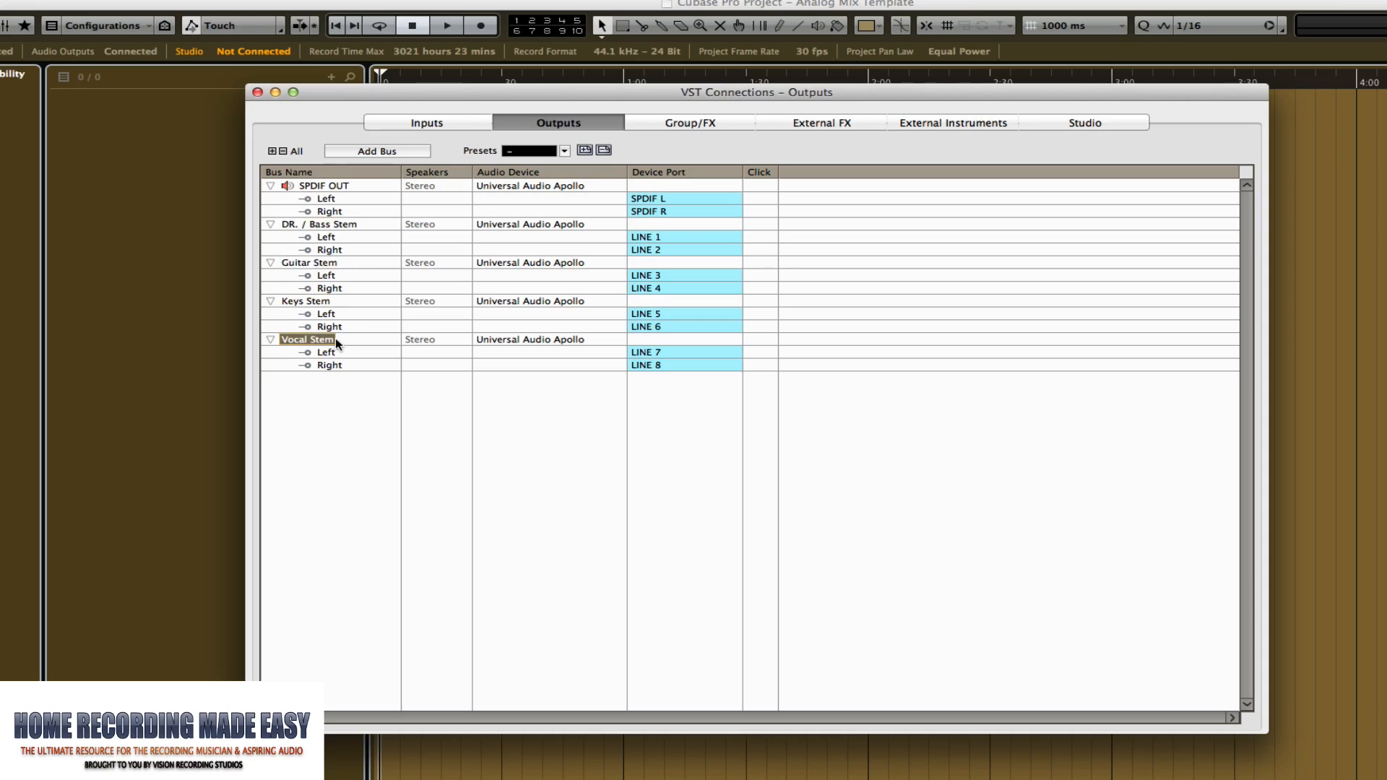
{"action": "left_click", "coordinate": [373, 227]}
{"action": "left_click", "coordinate": [361, 262]}
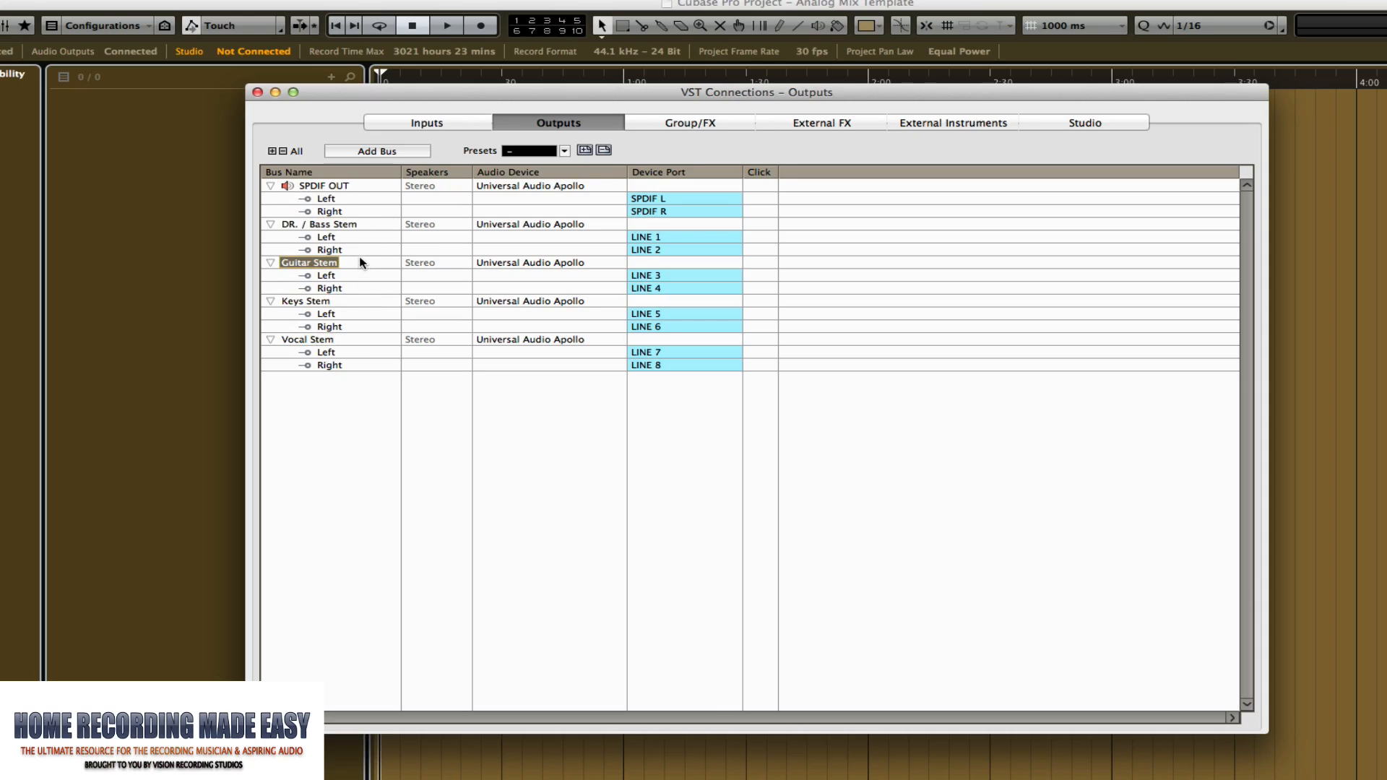
{"action": "left_click", "coordinate": [351, 300]}
{"action": "left_click", "coordinate": [346, 341]}
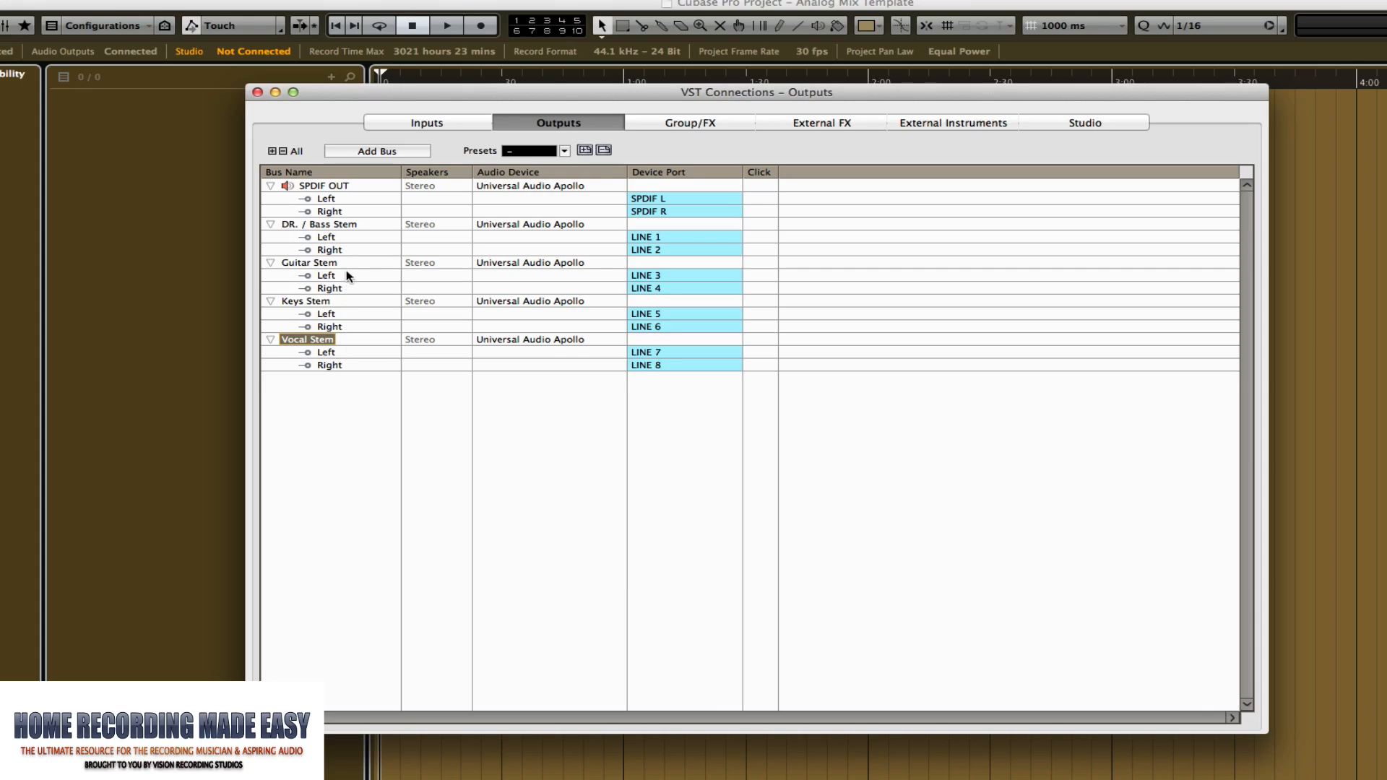
{"action": "left_click", "coordinate": [347, 226]}
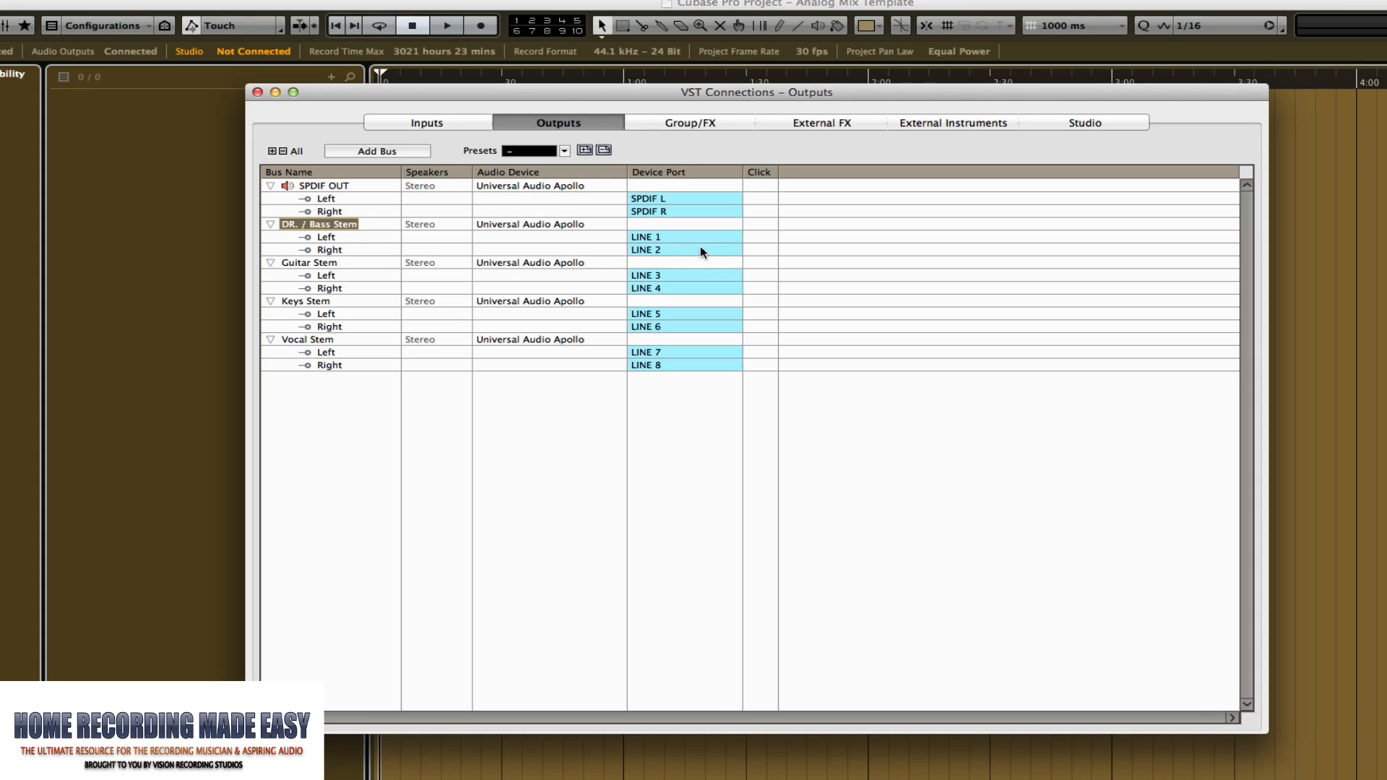
{"action": "left_click", "coordinate": [344, 263]}
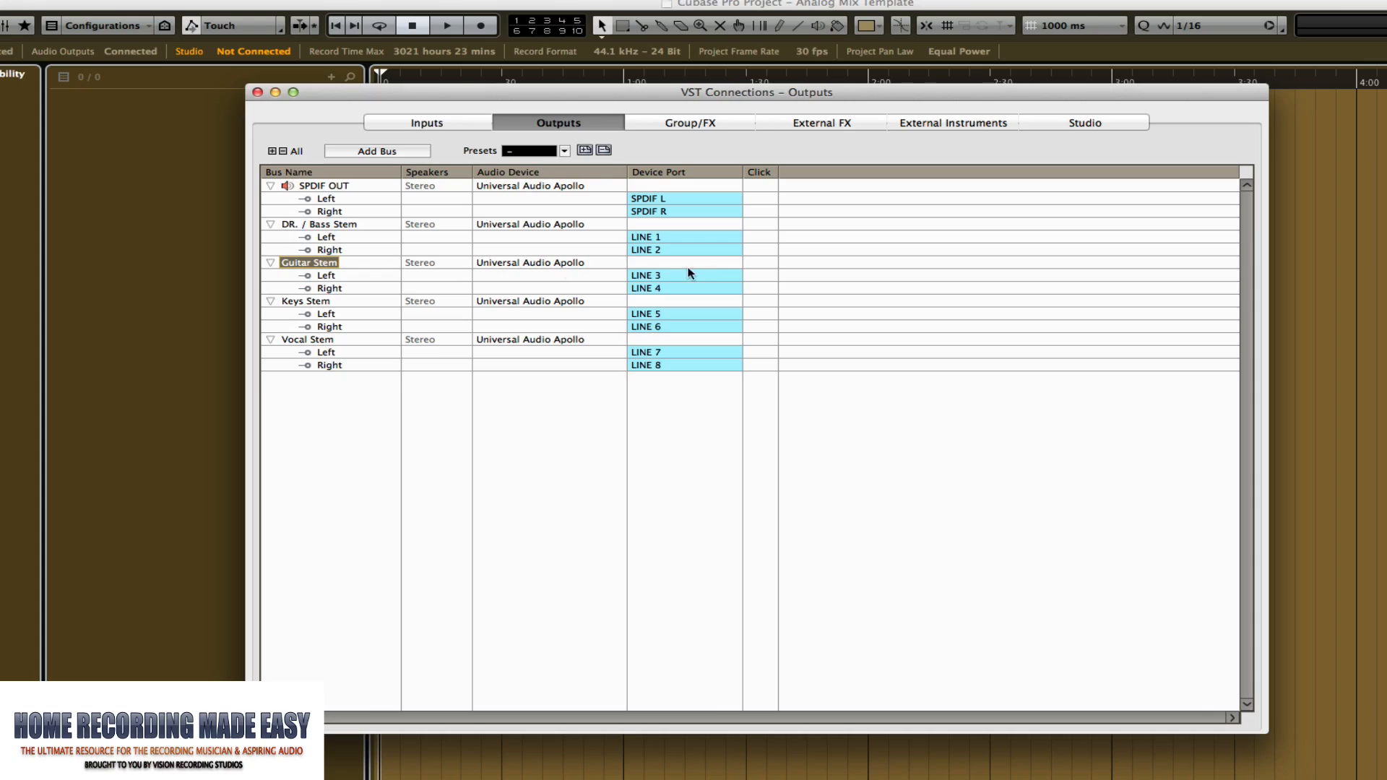
{"action": "left_click", "coordinate": [349, 302]}
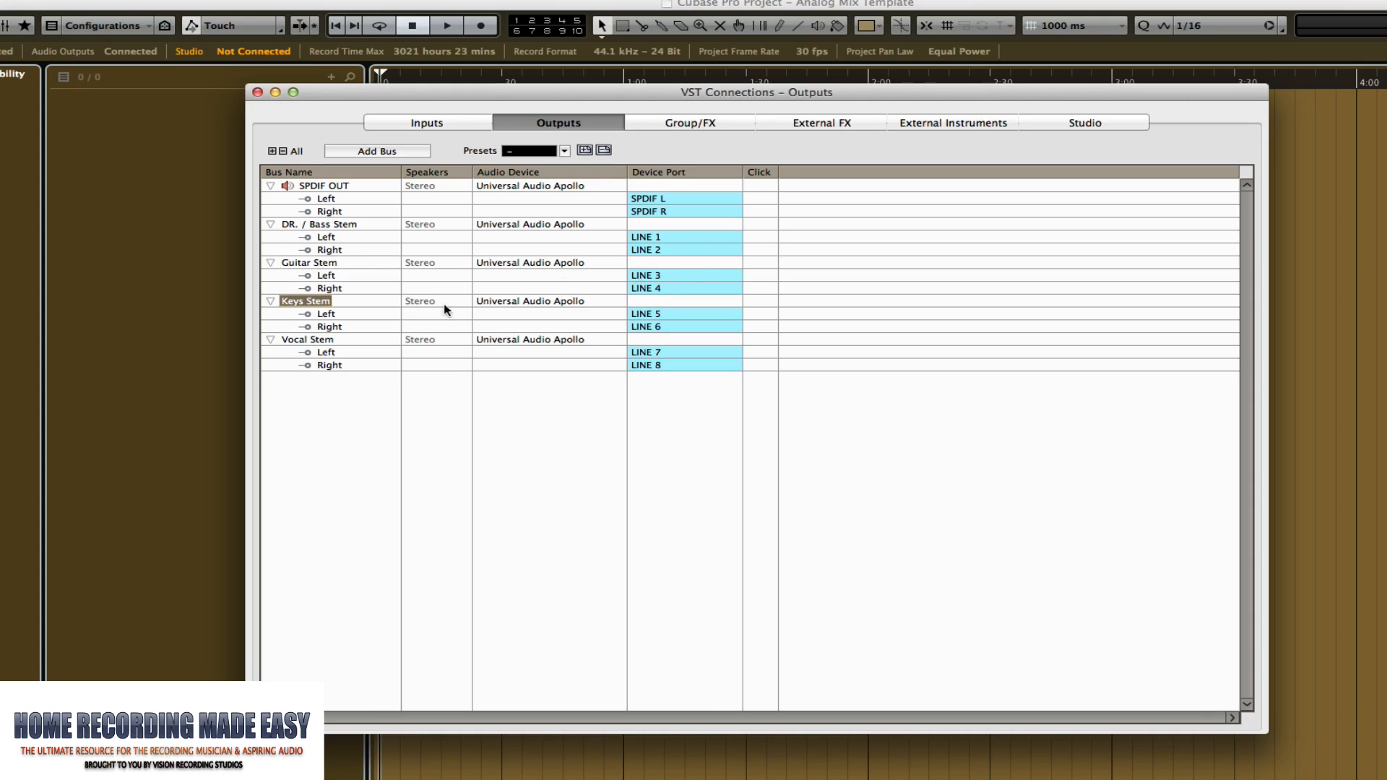
{"action": "left_click", "coordinate": [354, 340]}
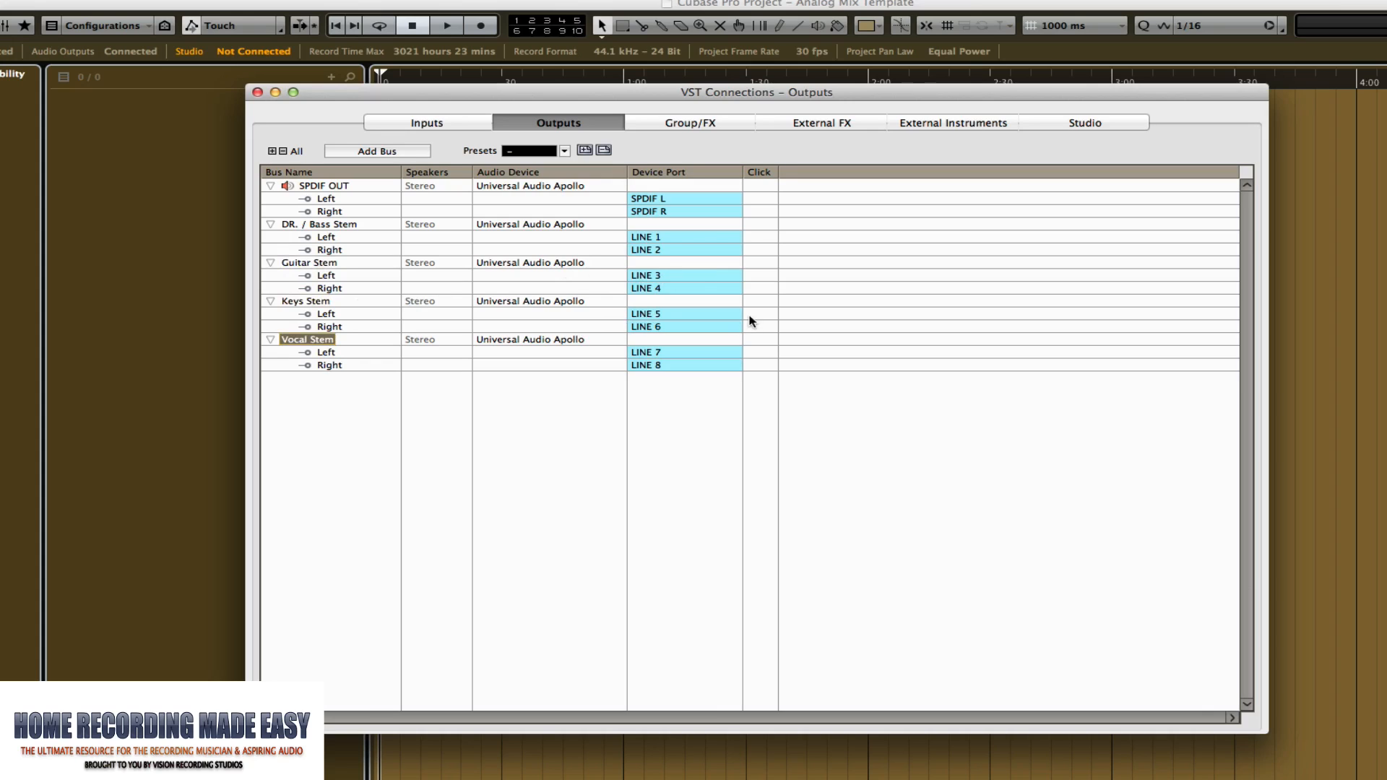
Check the bus presets and the input return bus, and close VST Connections
{"action": "left_click", "coordinate": [526, 153]}
{"action": "left_click", "coordinate": [506, 153]}
{"action": "left_click", "coordinate": [434, 123]}
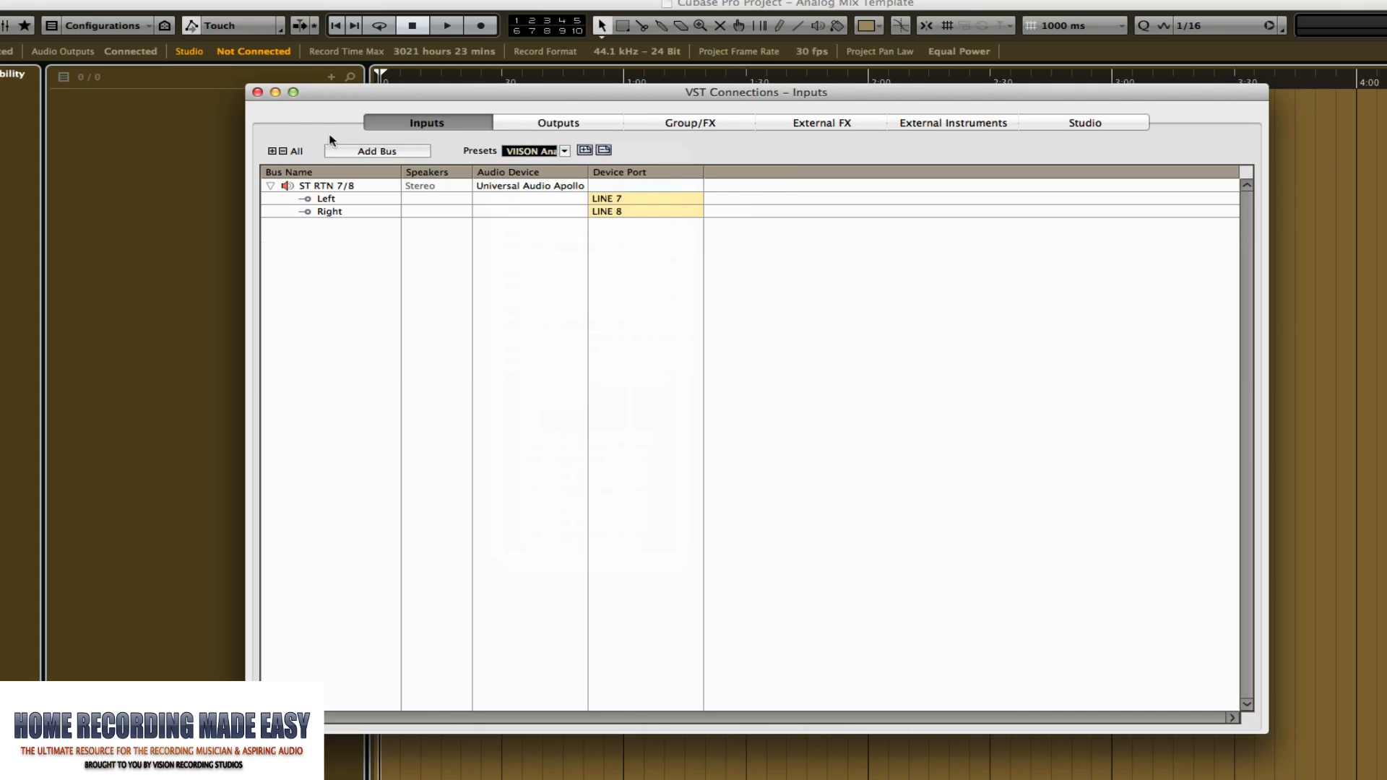
{"action": "left_click", "coordinate": [258, 93]}
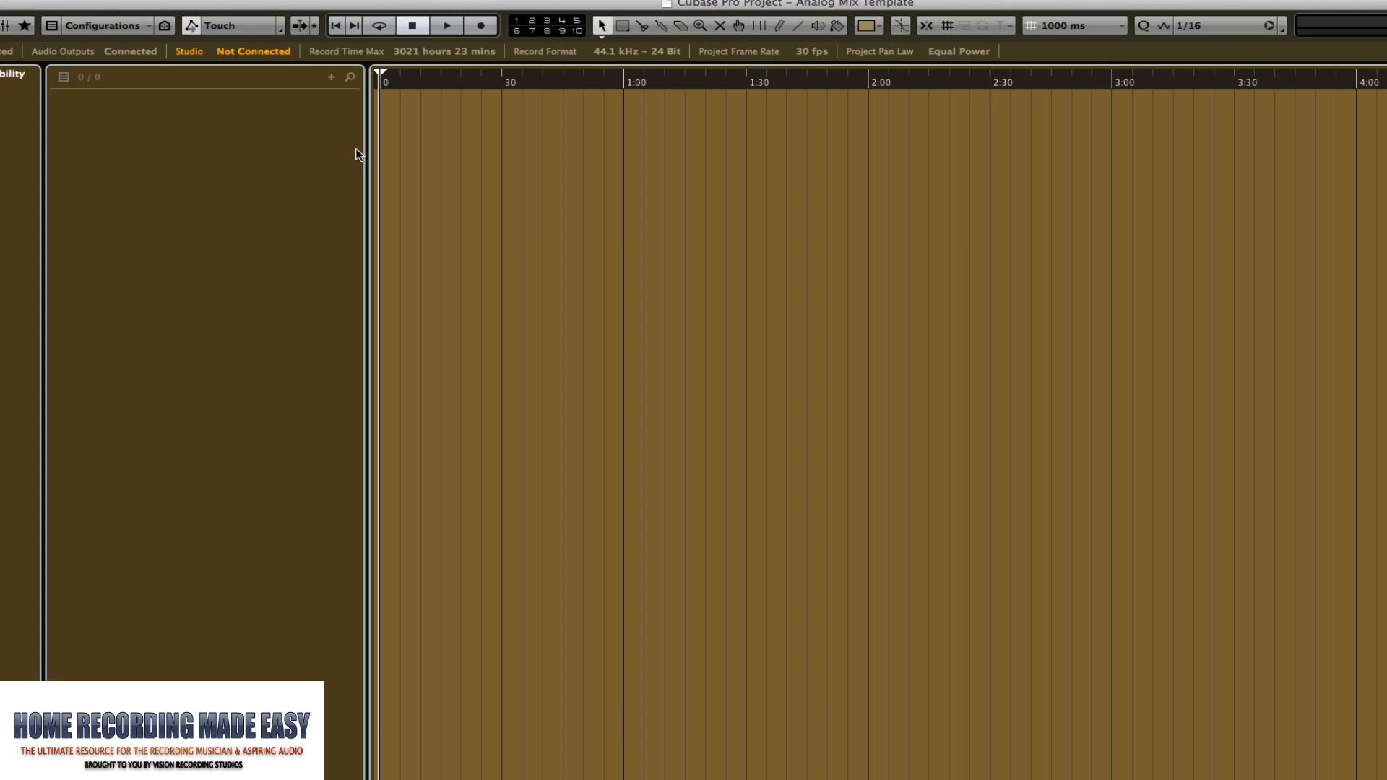
Add five stereo group channel tracks to the empty project without entering a track name
{"action": "right_click", "coordinate": [184, 133]}
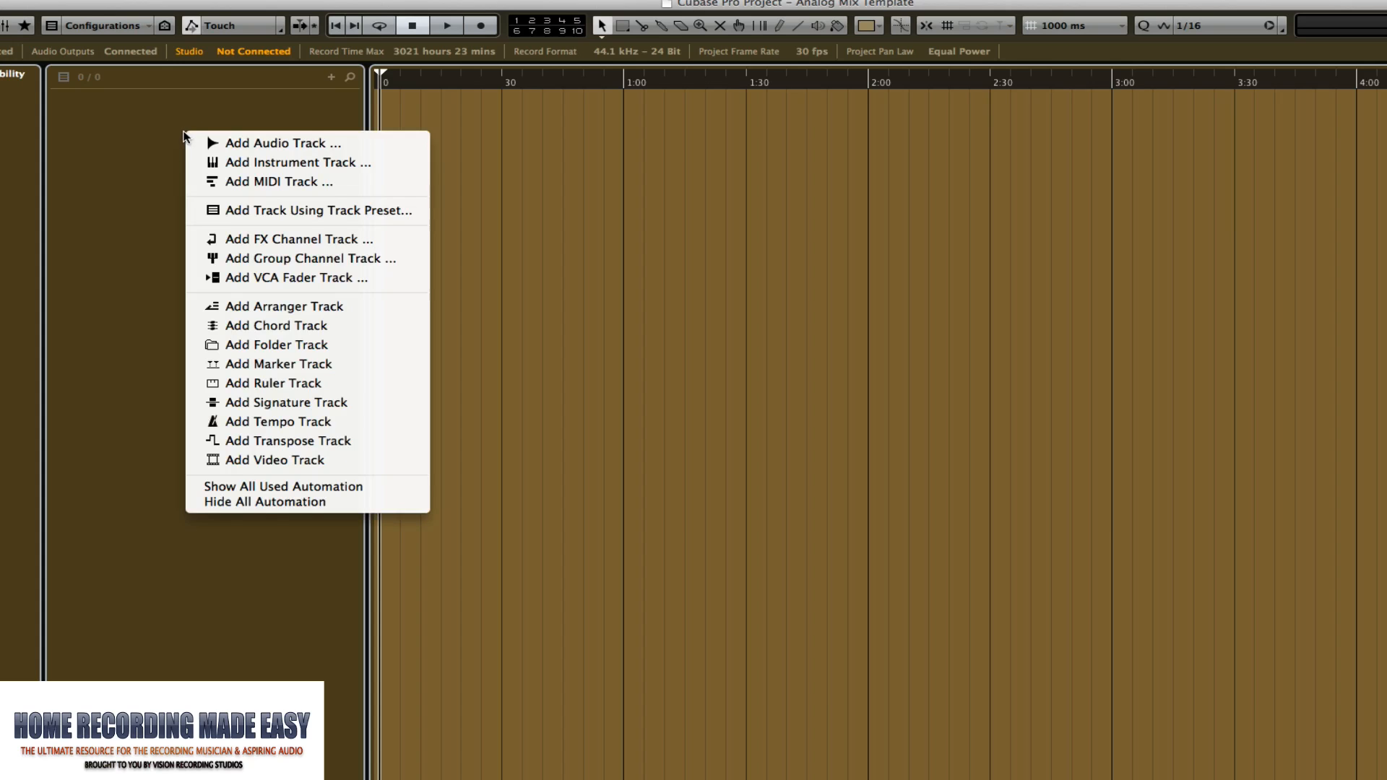
{"action": "left_click", "coordinate": [144, 138]}
{"action": "right_click", "coordinate": [144, 139]}
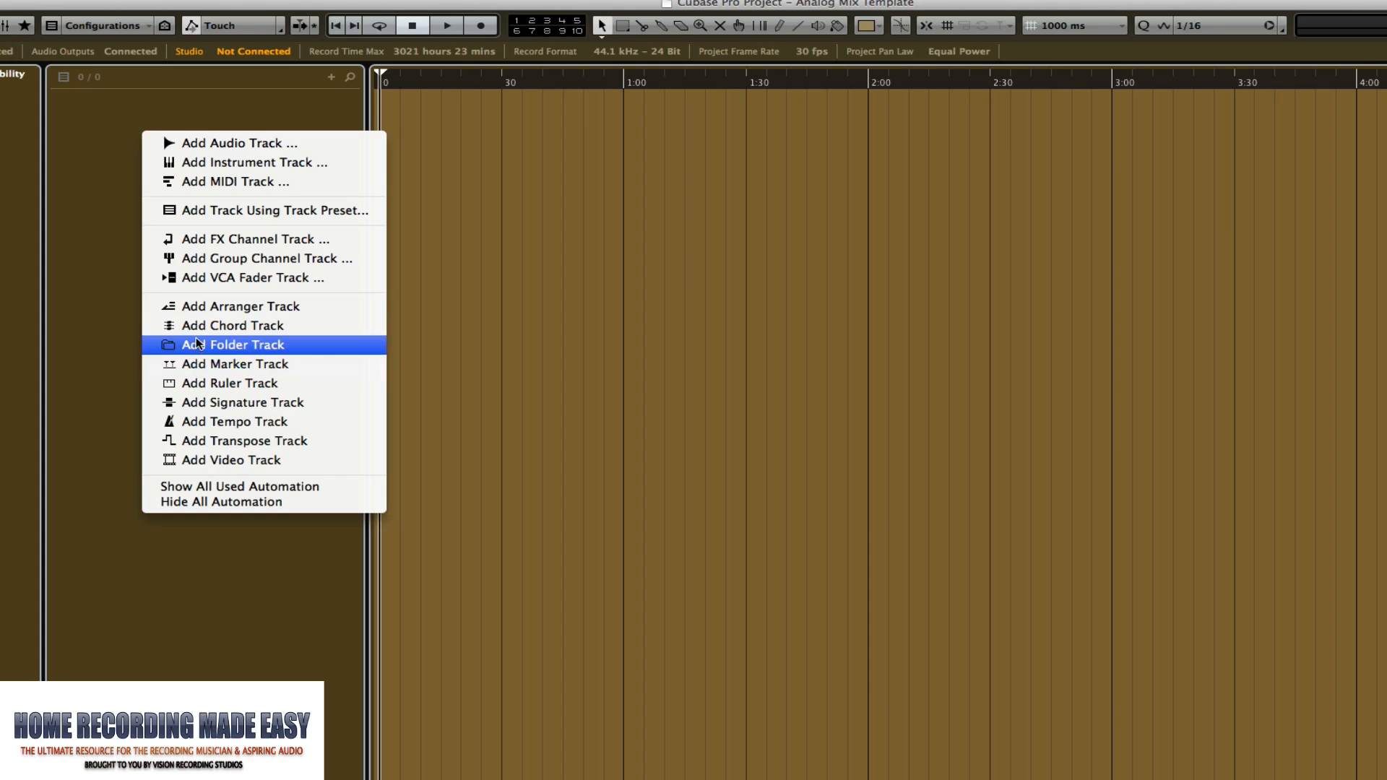
{"action": "left_click", "coordinate": [248, 258]}
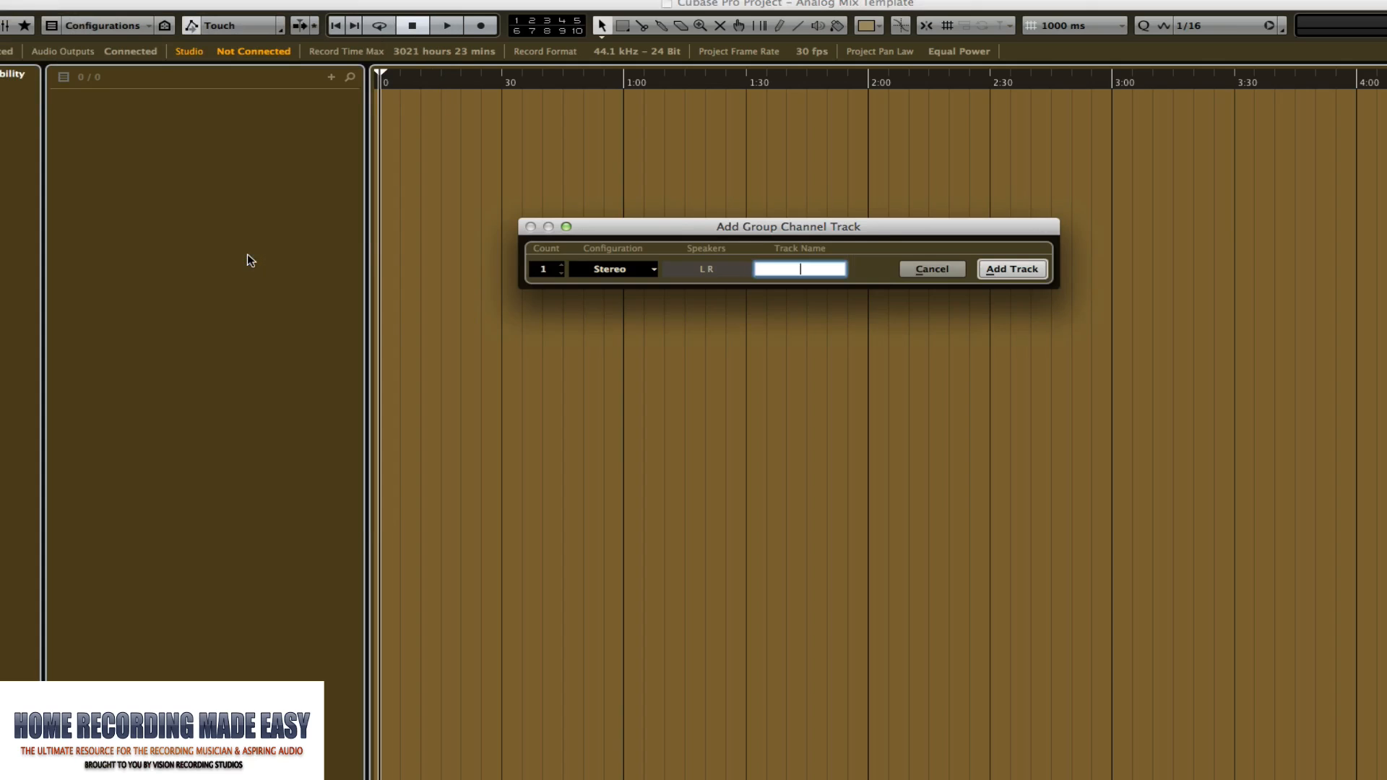
{"action": "left_click", "coordinate": [563, 265]}
{"action": "left_click", "coordinate": [562, 266]}
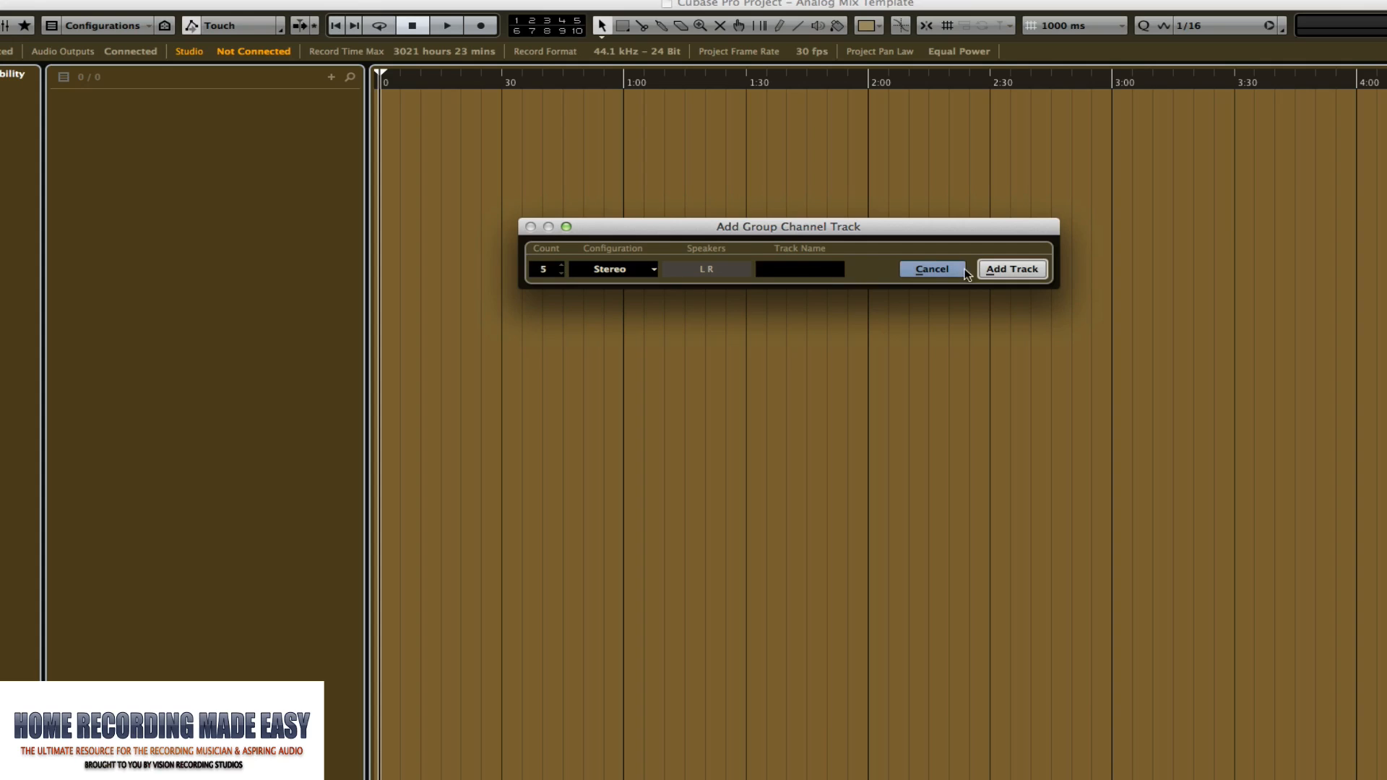
{"action": "left_click", "coordinate": [1012, 268]}
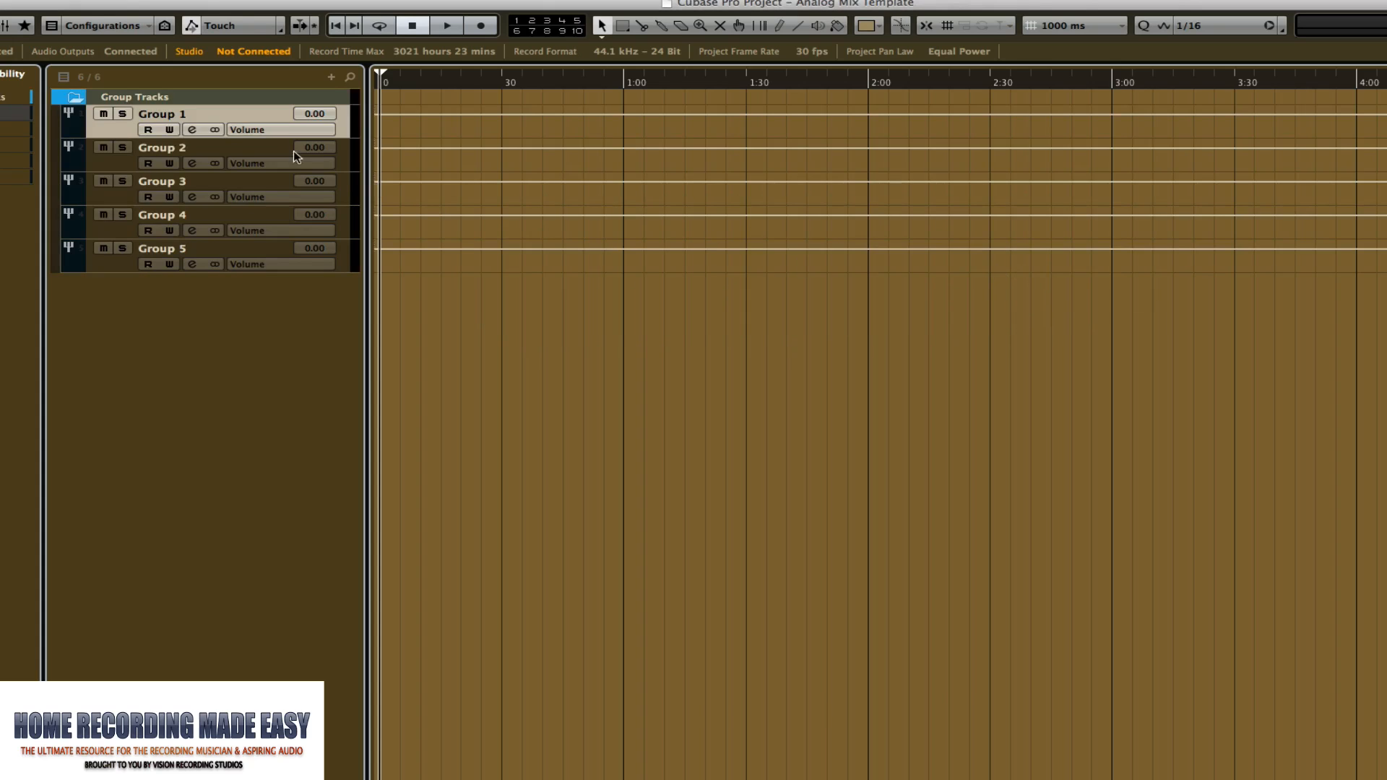
Rename the first group track "DRUM BUS" and the second group track "P DRUMS"
{"action": "double_click", "coordinate": [153, 114]}
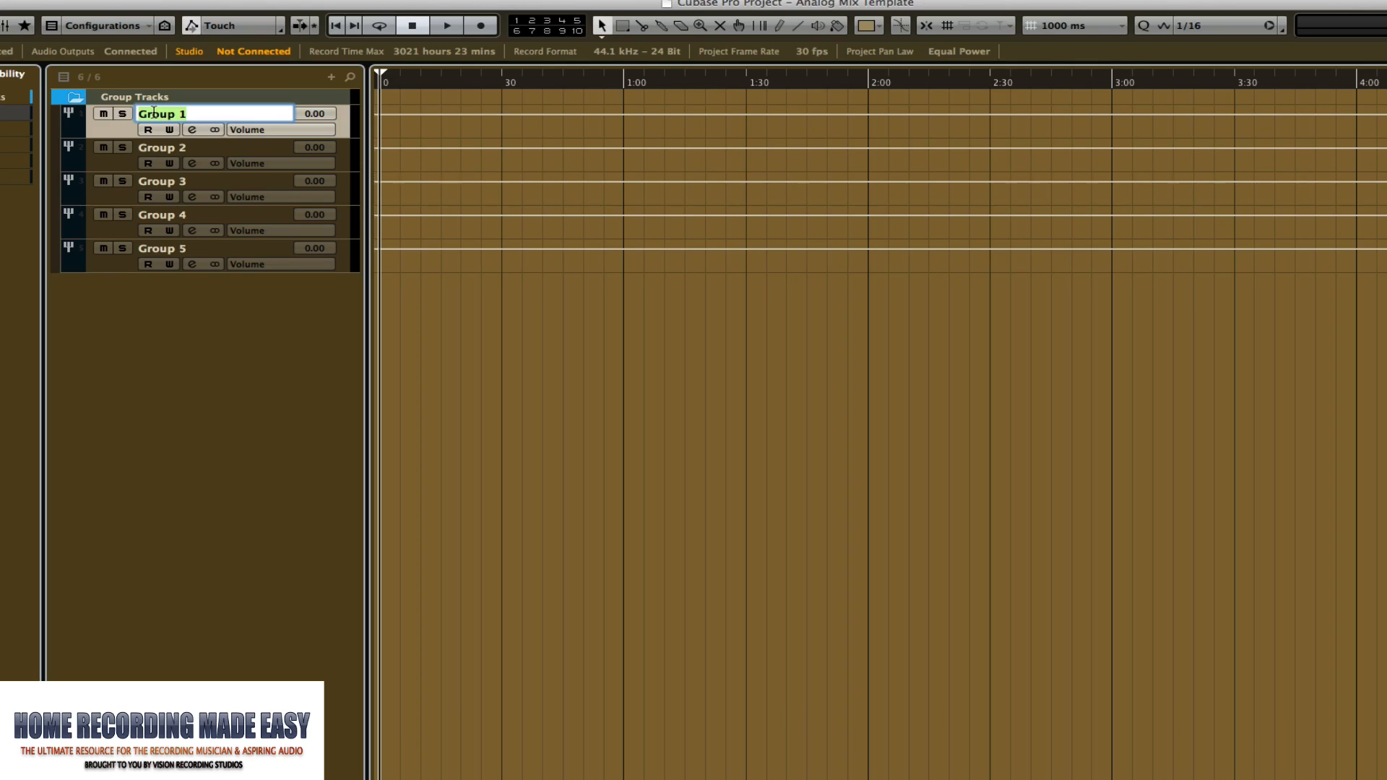
{"action": "type", "text": "DRUM BUS"}
{"action": "key", "text": "Return"}
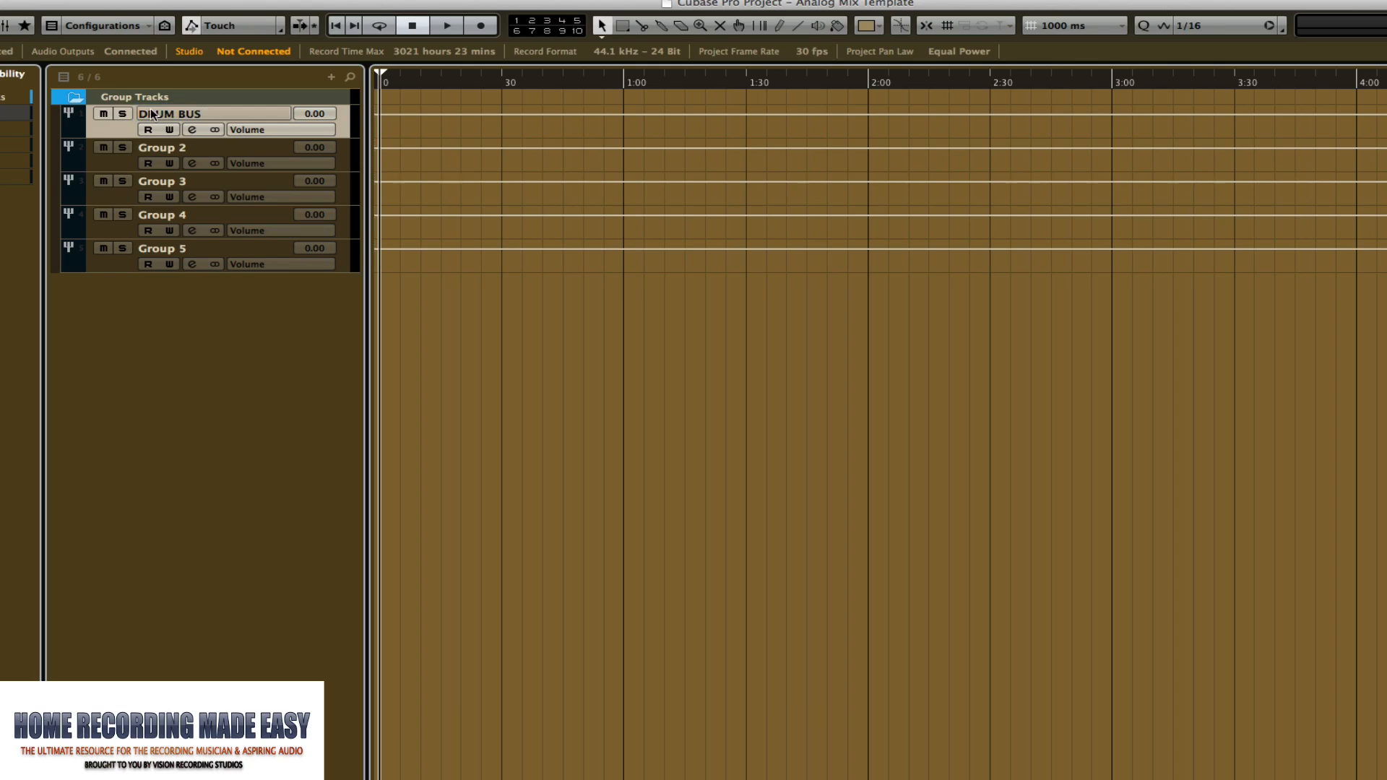
{"action": "left_click", "coordinate": [162, 149]}
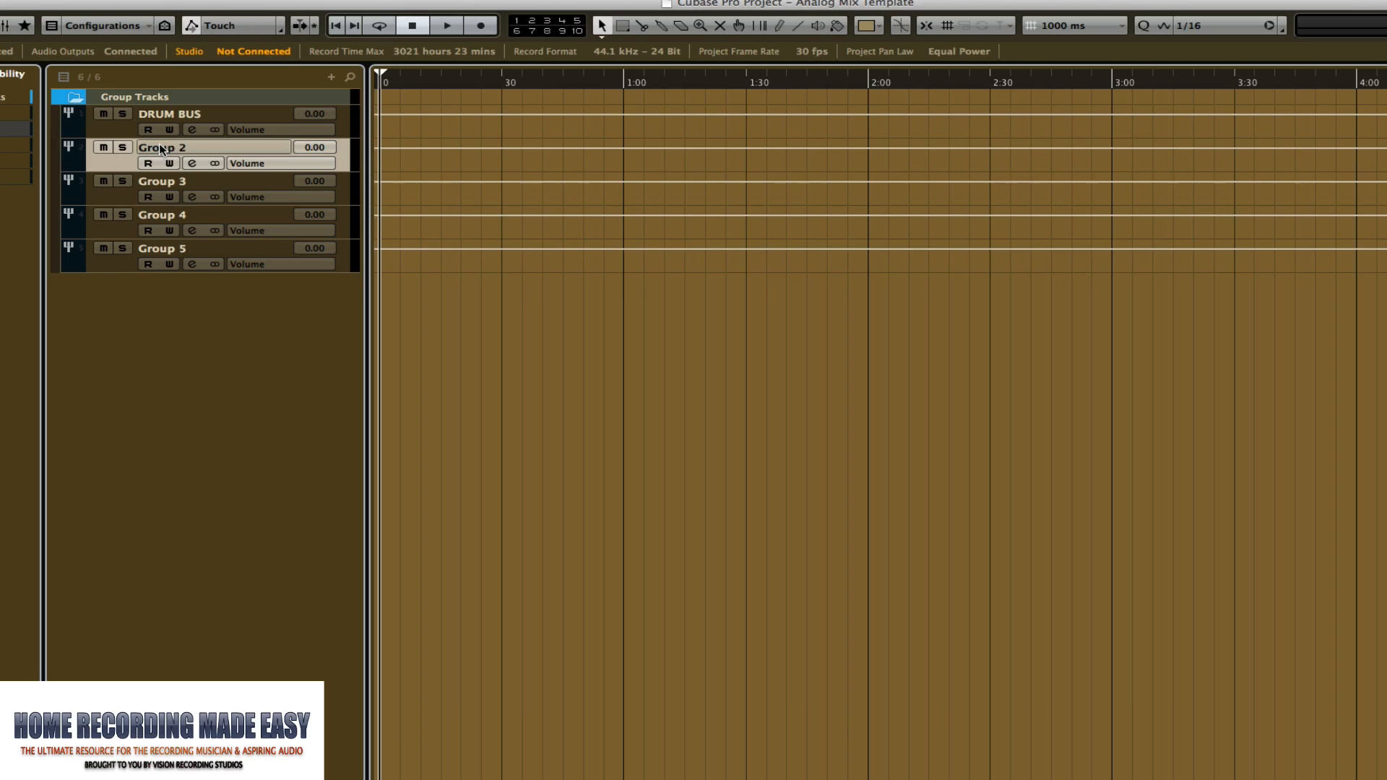
{"action": "double_click", "coordinate": [162, 149]}
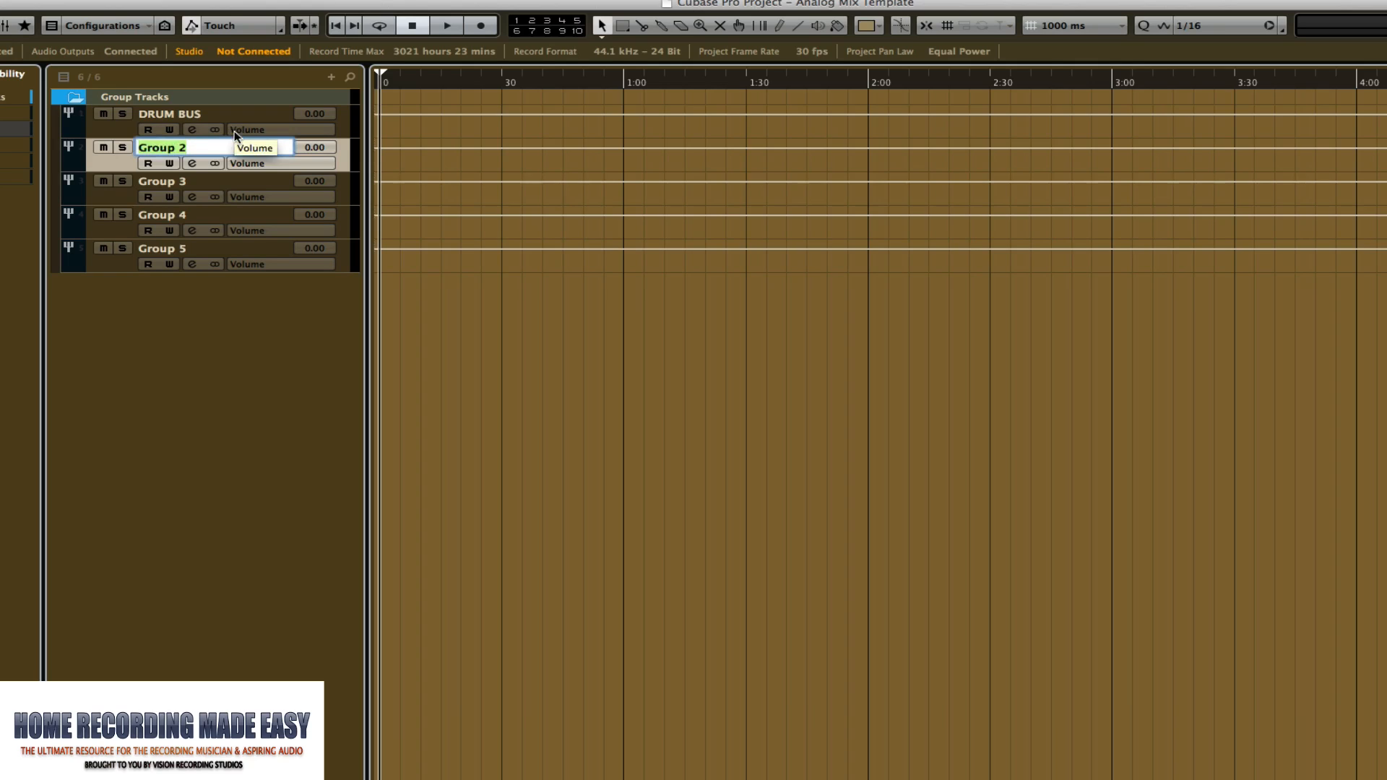
{"action": "key", "text": "BackSpace"}
{"action": "type", "text": "P d"}
{"action": "key", "text": "BackSpace"}
{"action": "type", "text": "DRUMS"}
{"action": "key", "text": "Return"}
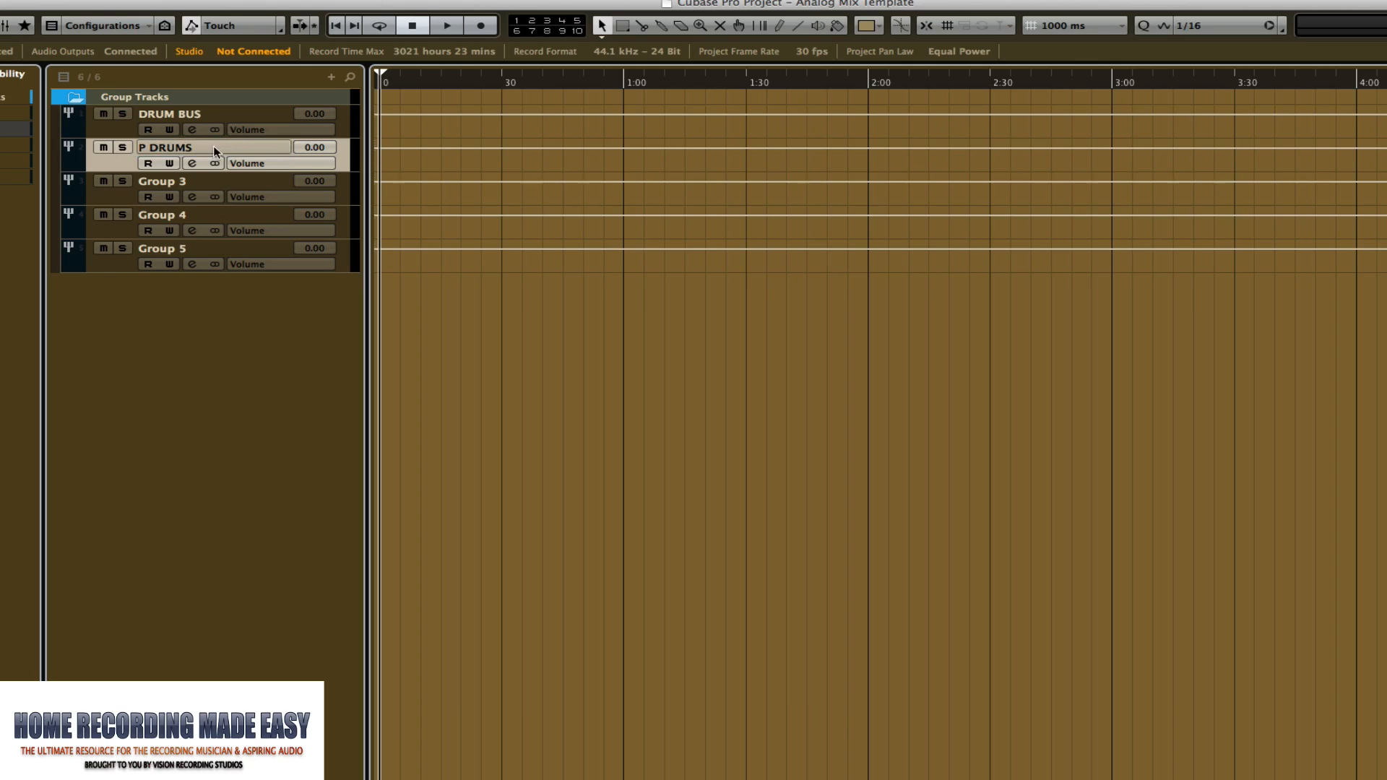
Rename the third group track "BASS BUS"
{"action": "double_click", "coordinate": [187, 183]}
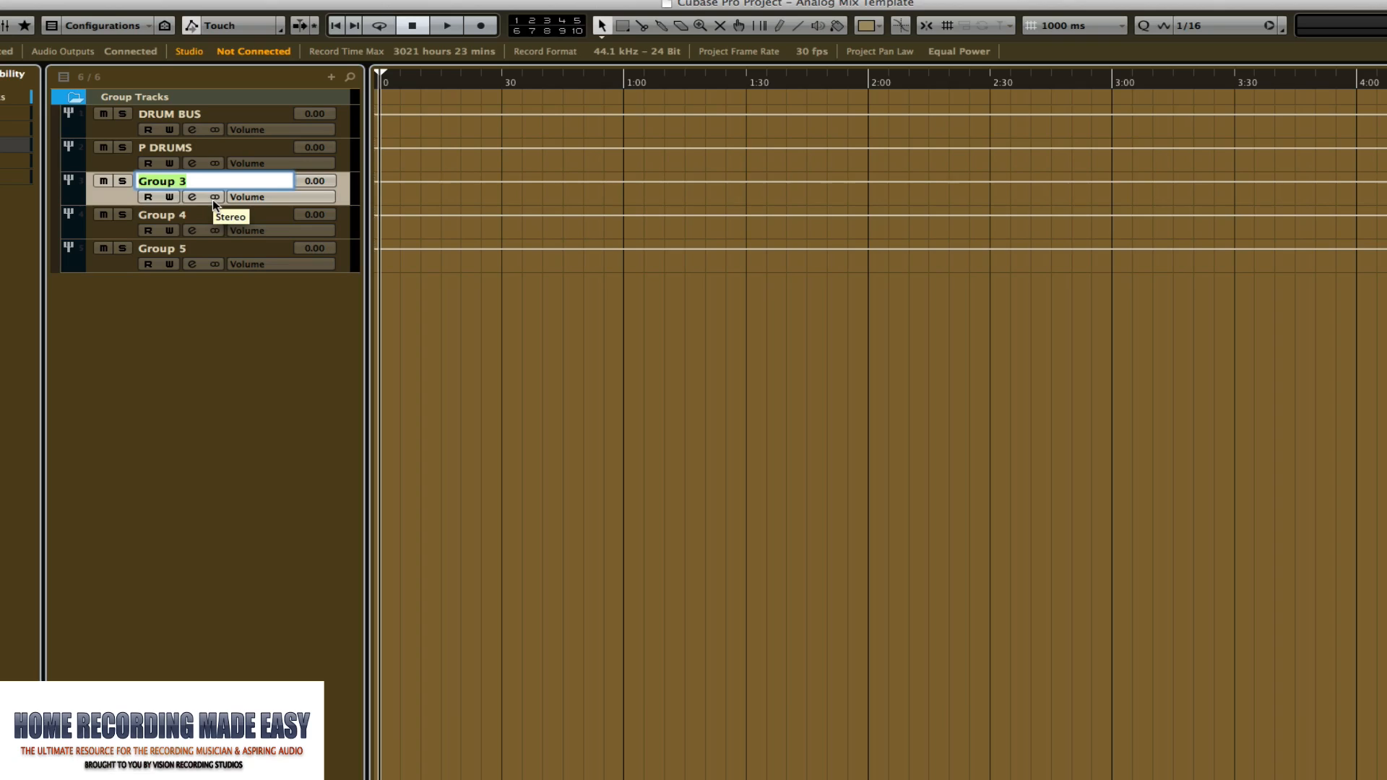
{"action": "key", "text": "BackSpace"}
{"action": "type", "text": "BASS BUS"}
{"action": "key", "text": "Return"}
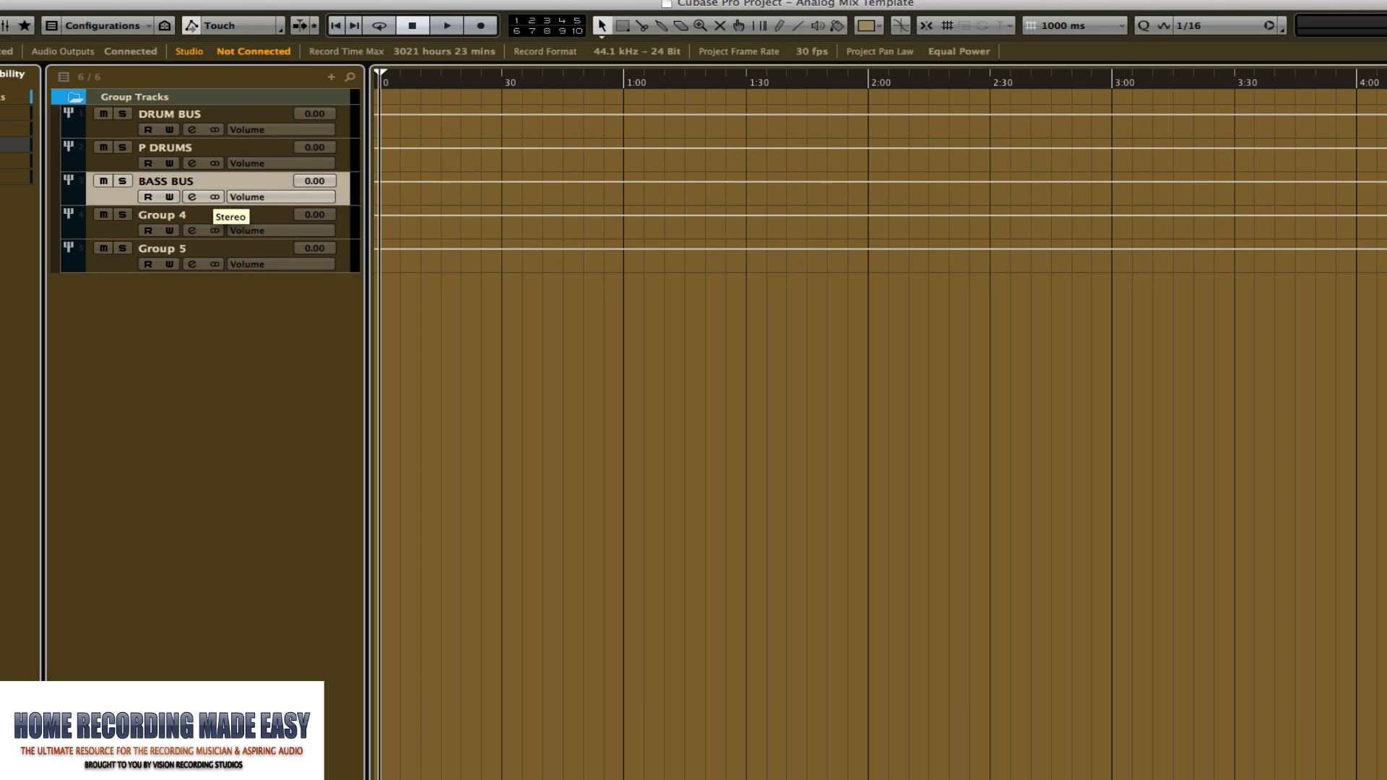
Rename the fourth group track "AC GTR BUS" and the fifth group track "ELE GTR BUS"
{"action": "double_click", "coordinate": [195, 216]}
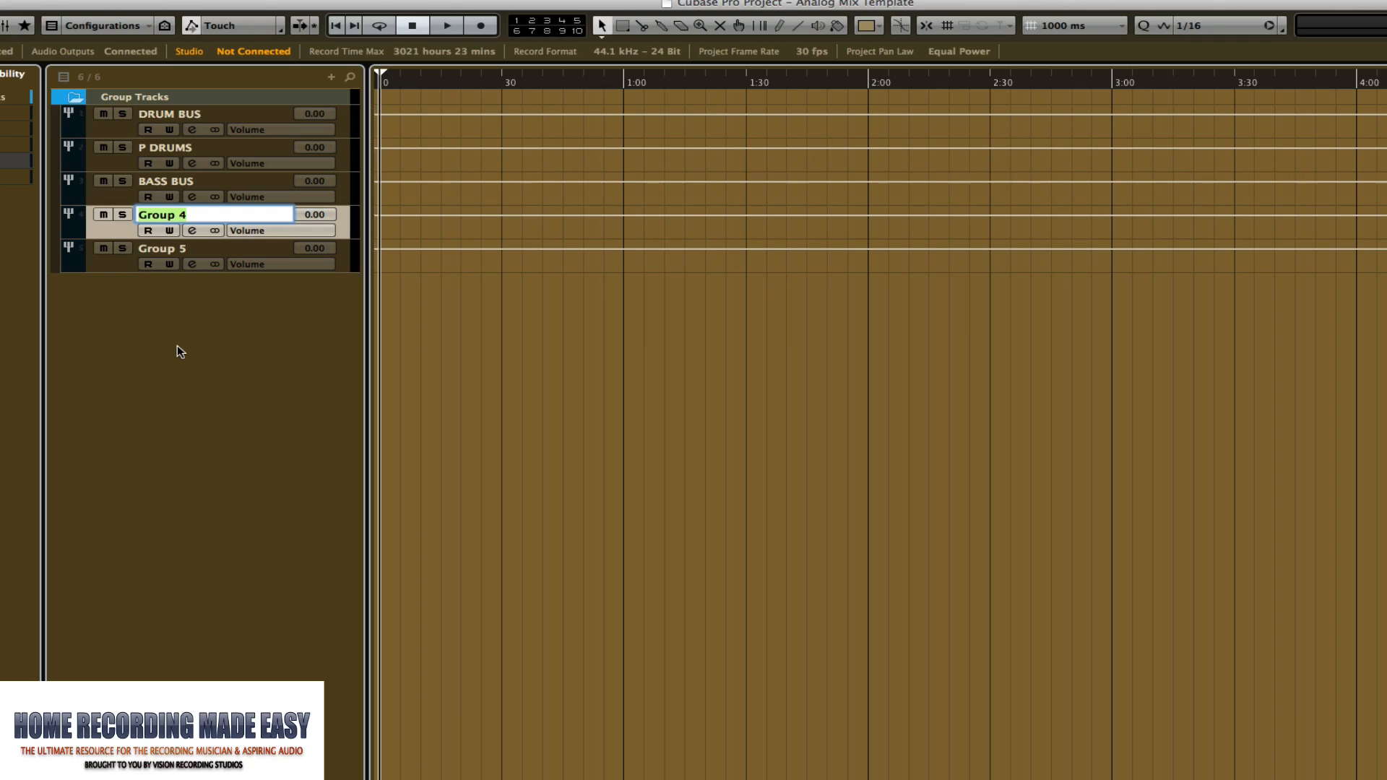
{"action": "type", "text": "AC GTR BUS"}
{"action": "key", "text": "Return"}
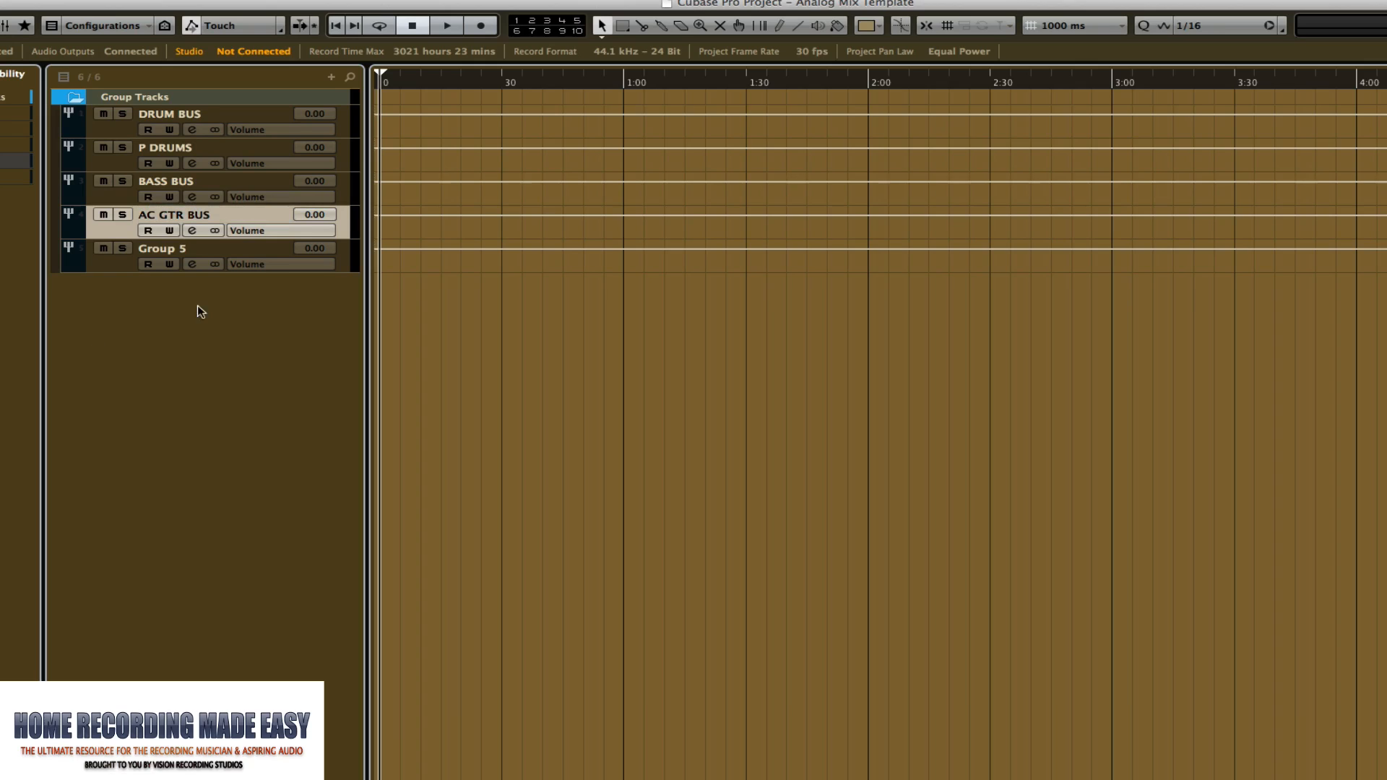
{"action": "left_click", "coordinate": [191, 250]}
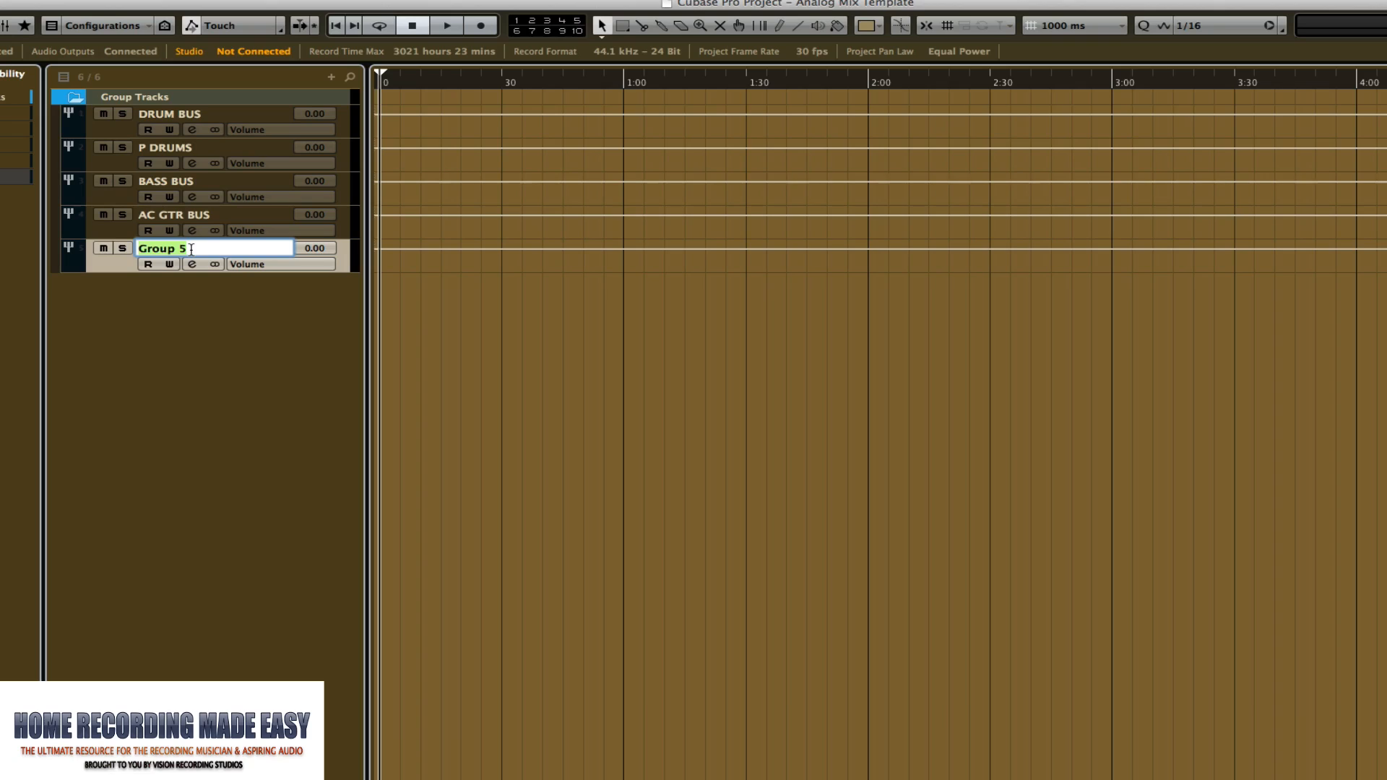
{"action": "type", "text": "ELE GTR BUS"}
{"action": "key", "text": "Return"}
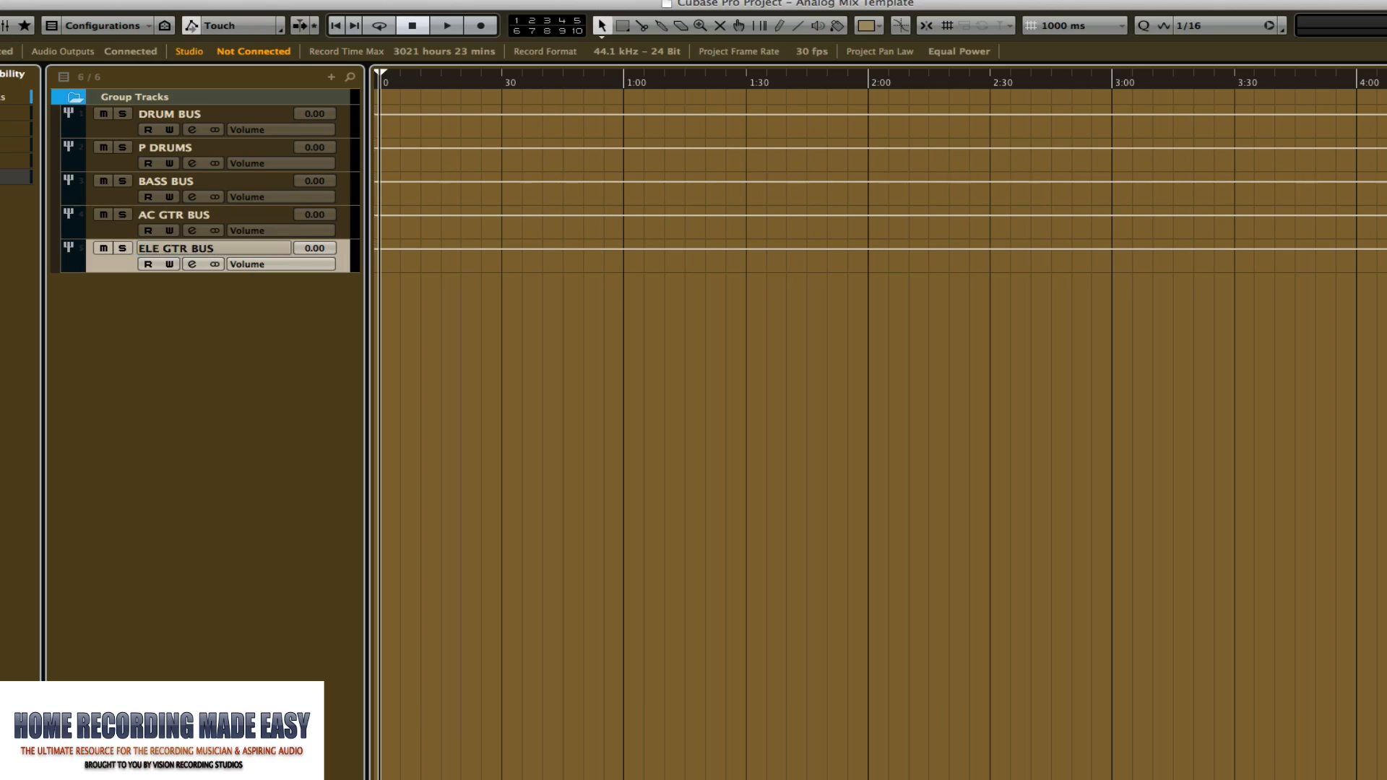
Add four more stereo group channel tracks below ELE GTR BUS without entering a track name
{"action": "right_click", "coordinate": [98, 313]}
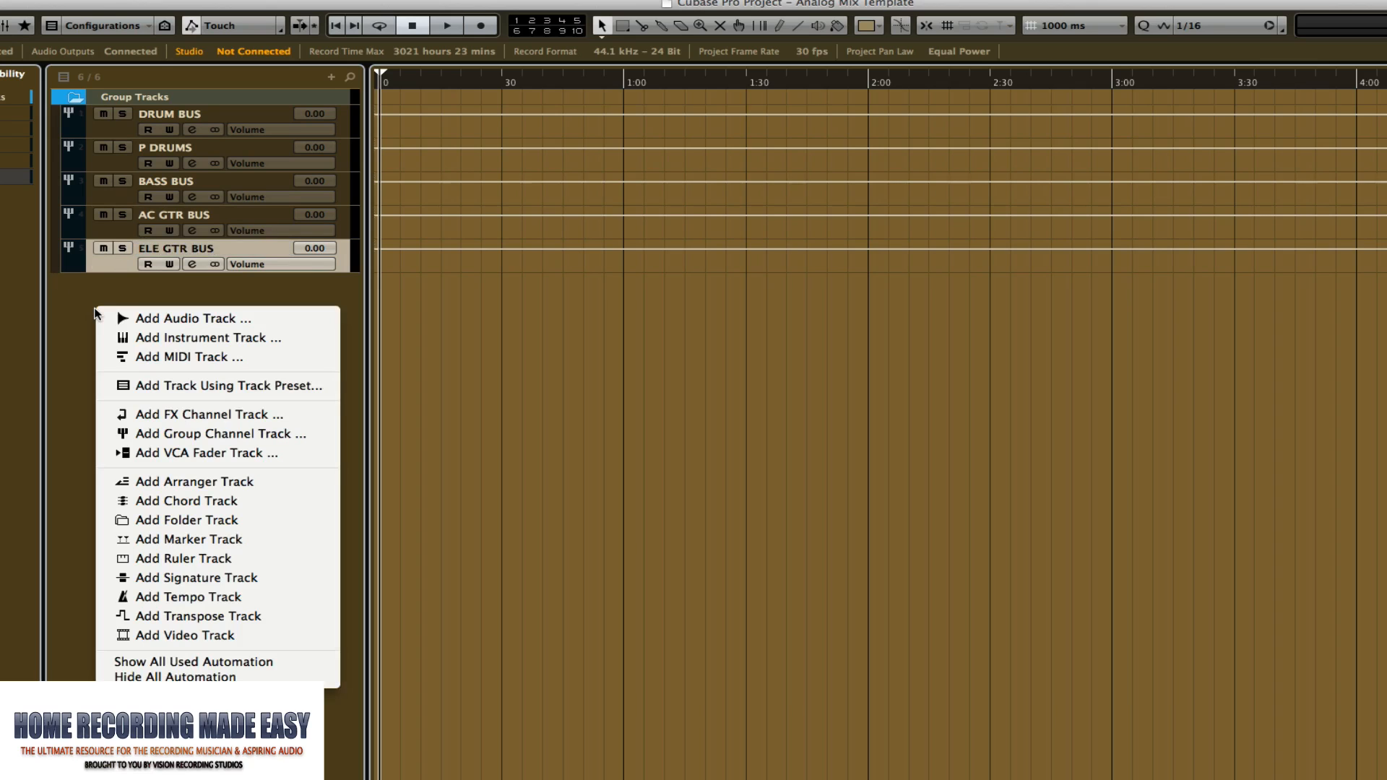
{"action": "left_click", "coordinate": [148, 434]}
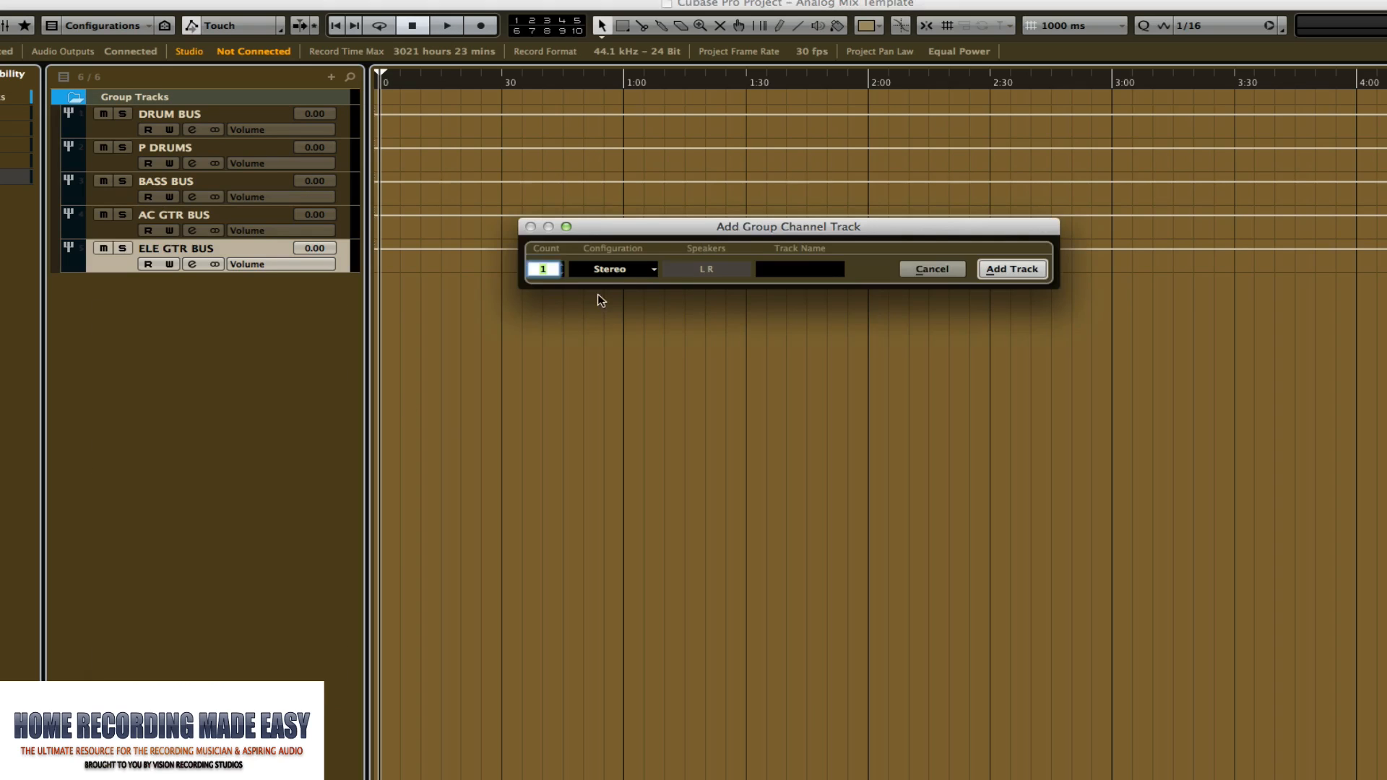
{"action": "left_click", "coordinate": [564, 266]}
{"action": "left_click", "coordinate": [1011, 269]}
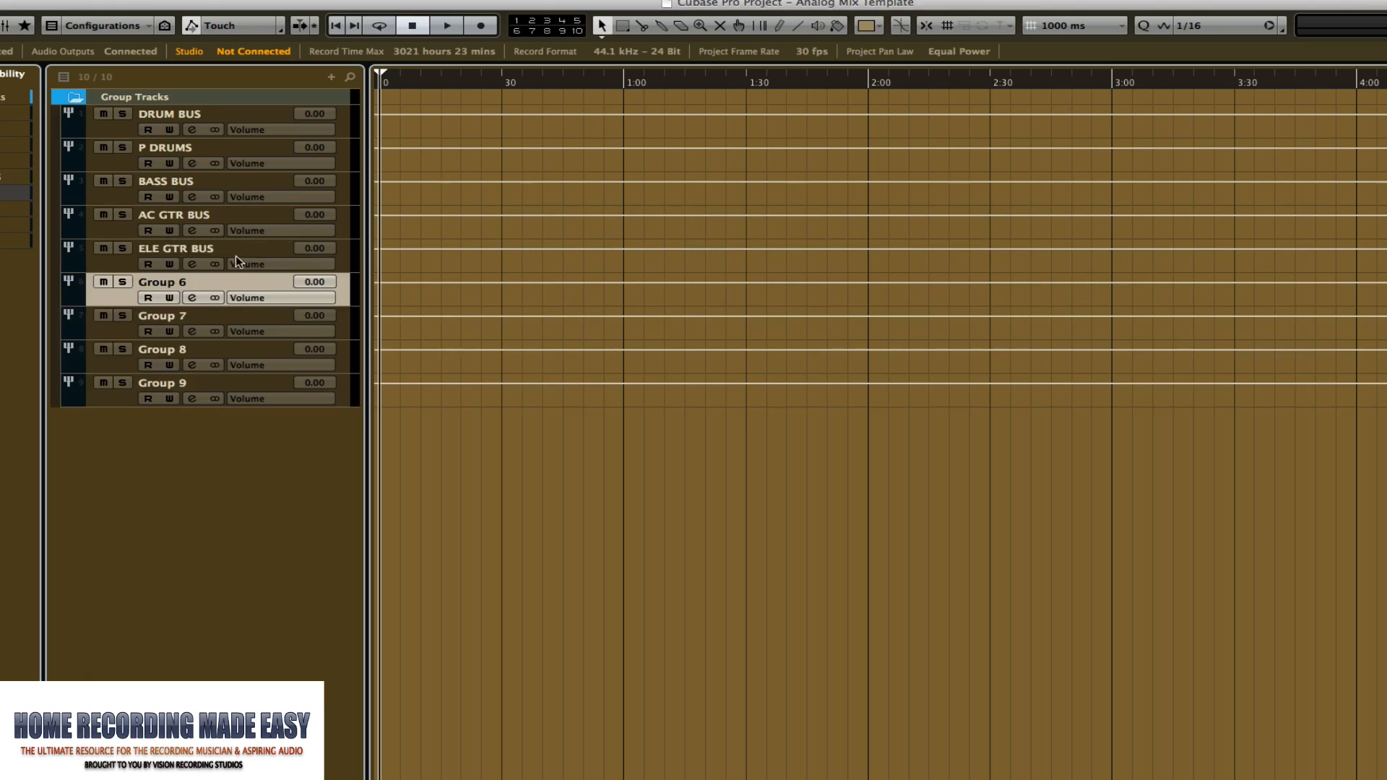
Rename the sixth group track "KEYS BUS"
{"action": "double_click", "coordinate": [163, 282]}
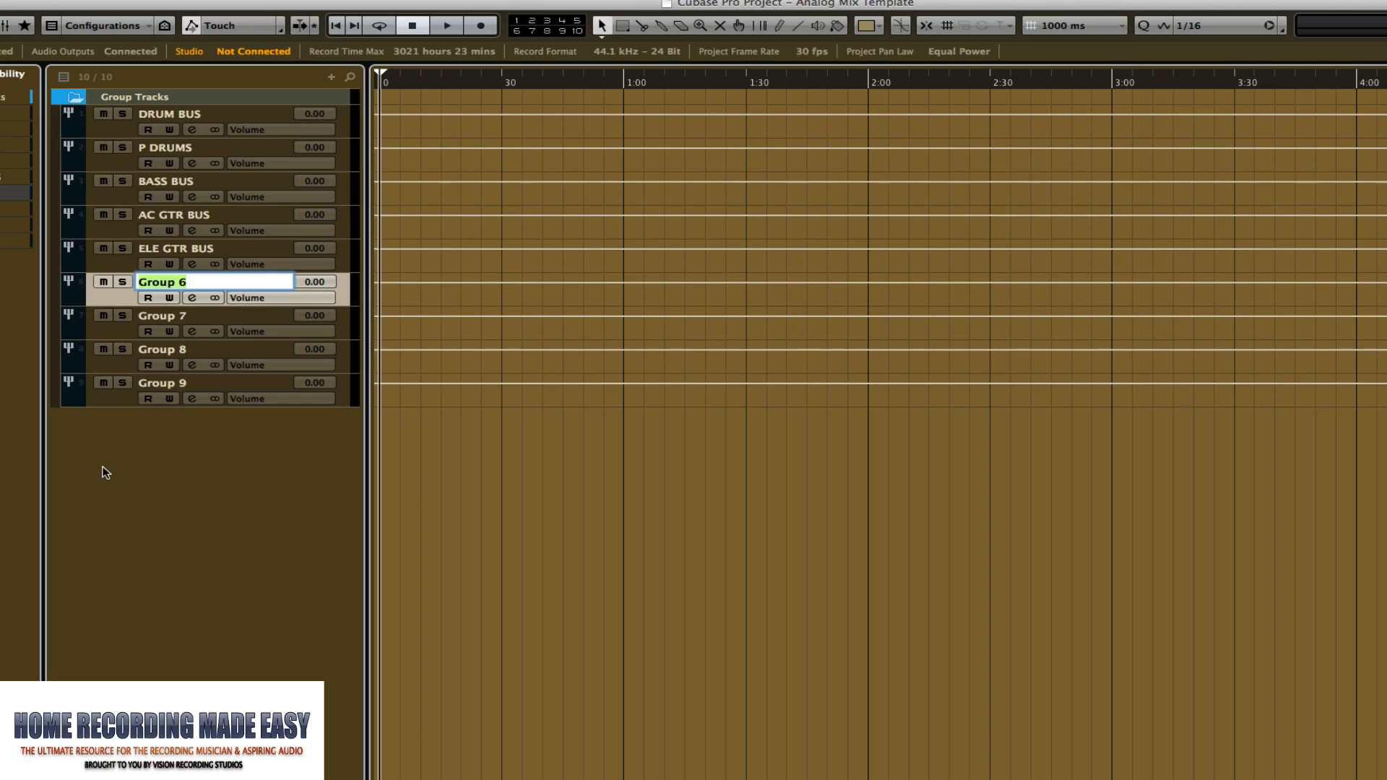
{"action": "key", "text": "BackSpace"}
{"action": "type", "text": "KEYS BUS"}
{"action": "key", "text": "Return"}
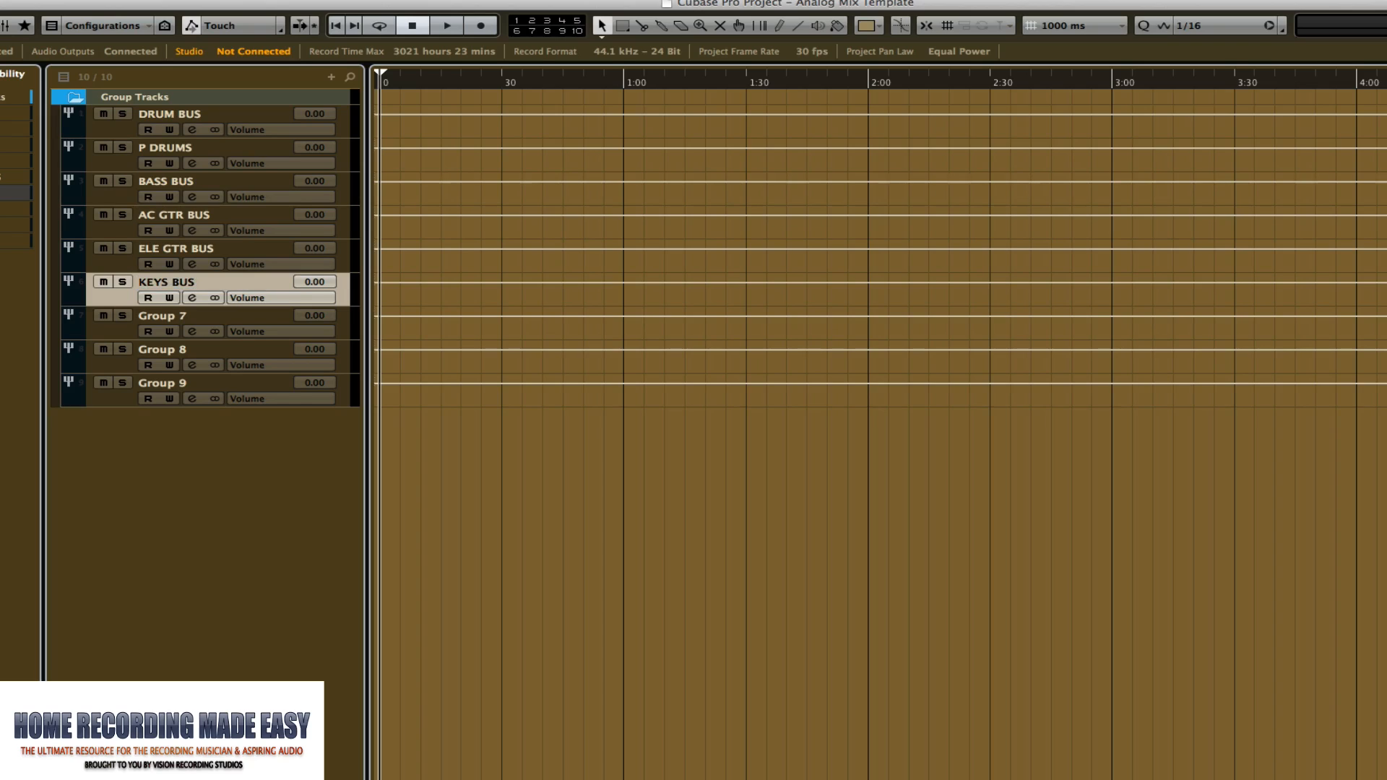
Rename the seventh group track "LEAD VOX BUS" and the eighth group track "BGV BUS"
{"action": "double_click", "coordinate": [184, 317]}
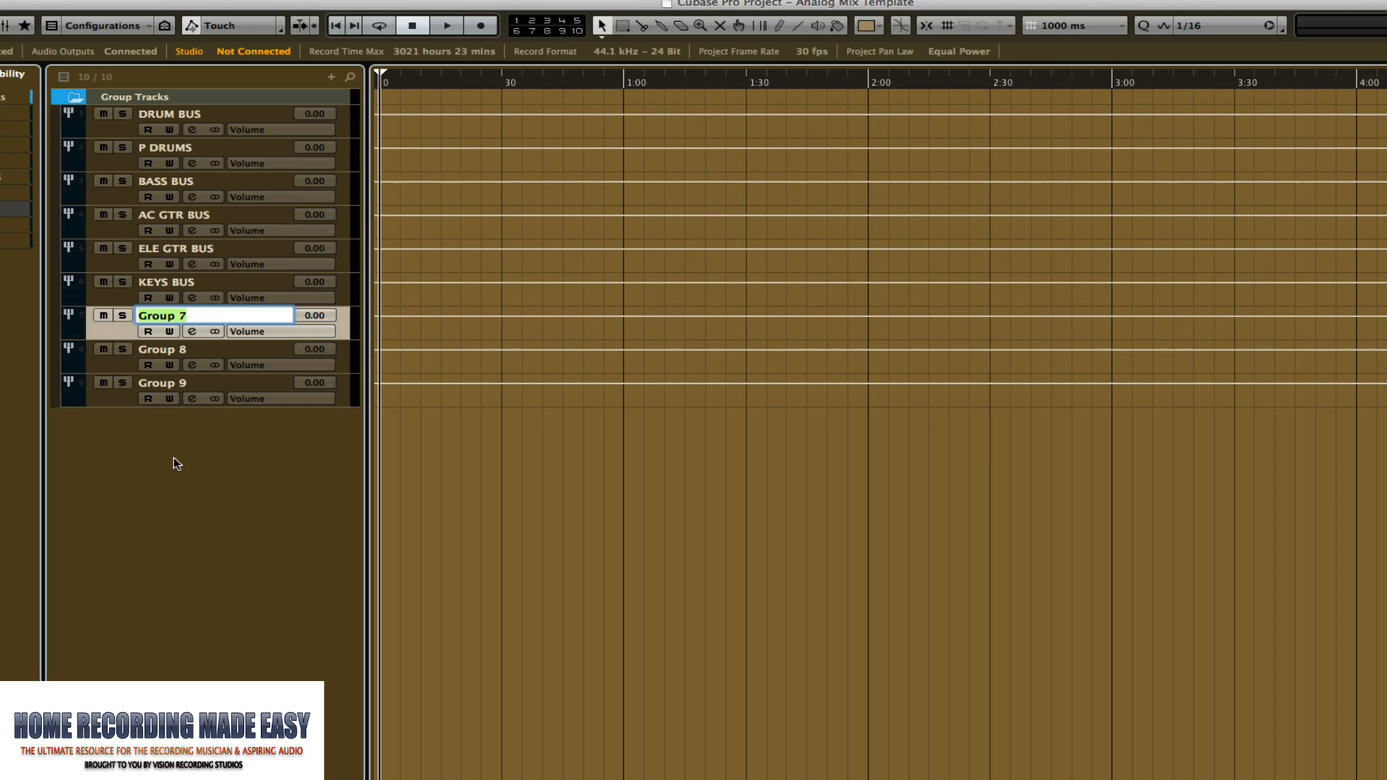
{"action": "type", "text": "LEAD VOX BUS"}
{"action": "key", "text": "Return"}
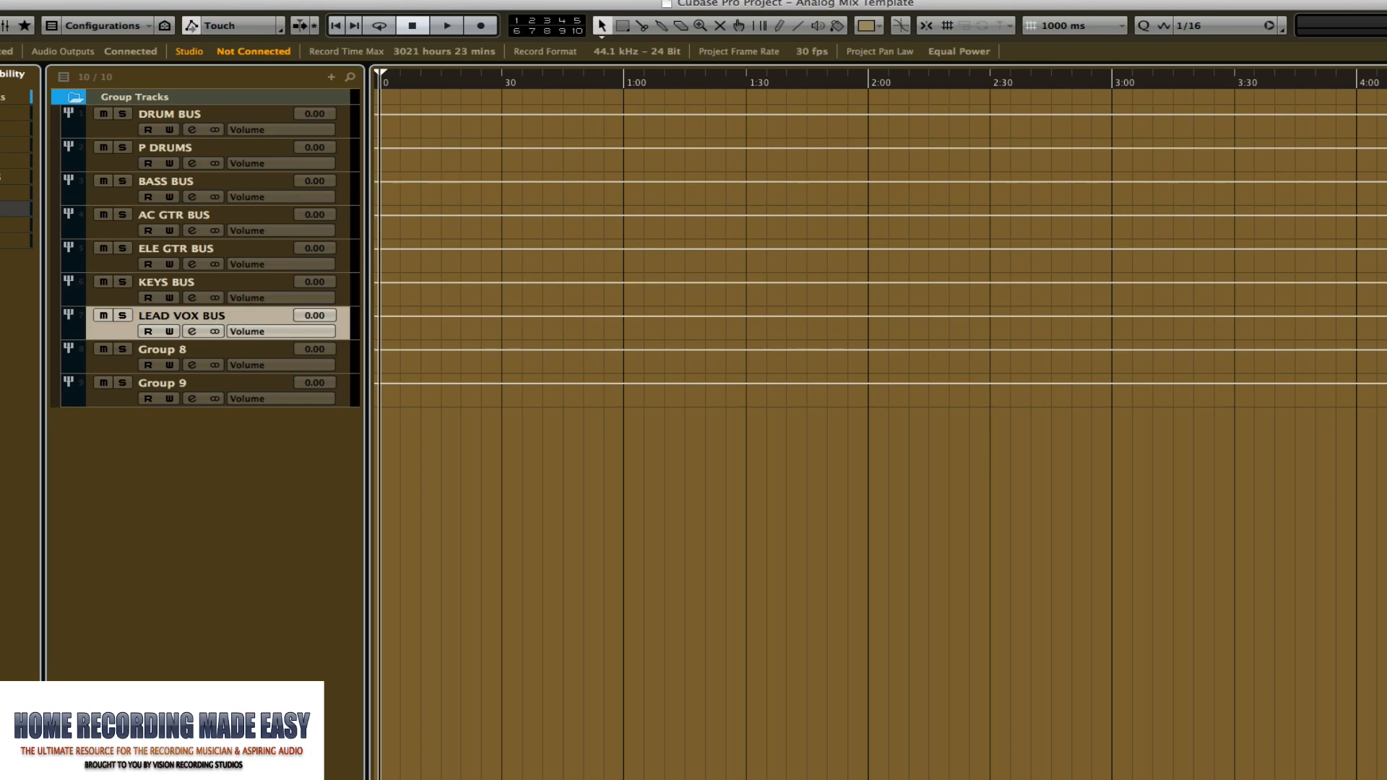
{"action": "double_click", "coordinate": [174, 349]}
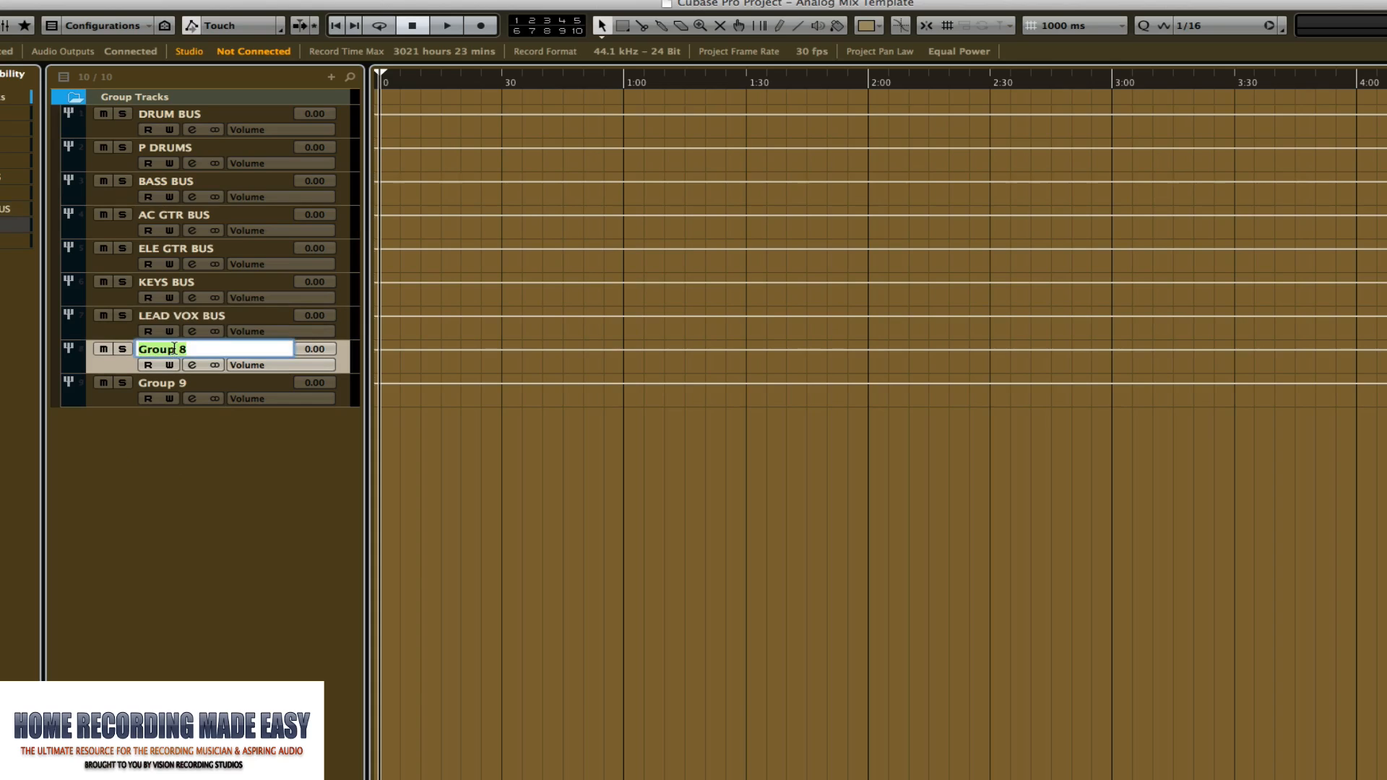
{"action": "type", "text": "BGV BUS"}
{"action": "key", "text": "Return"}
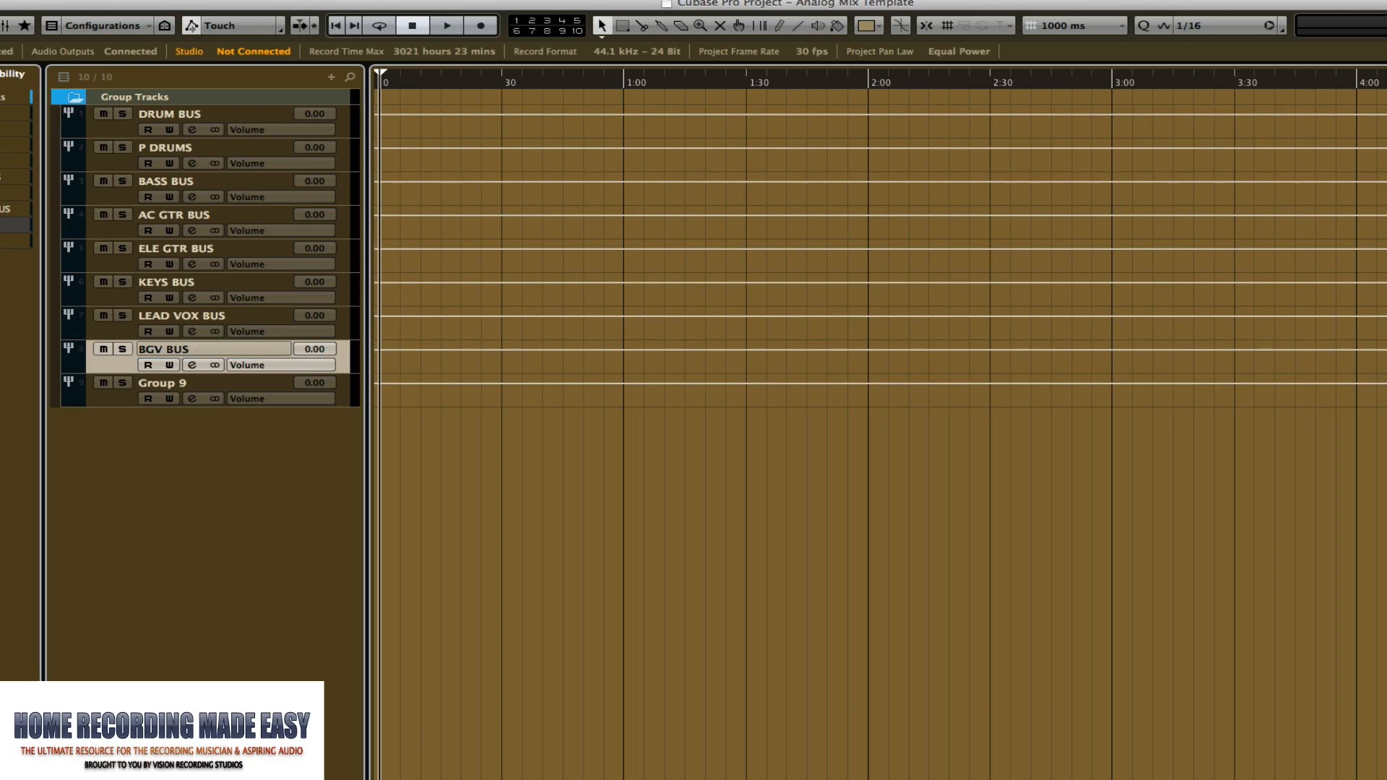
{"action": "left_click", "coordinate": [105, 396]}
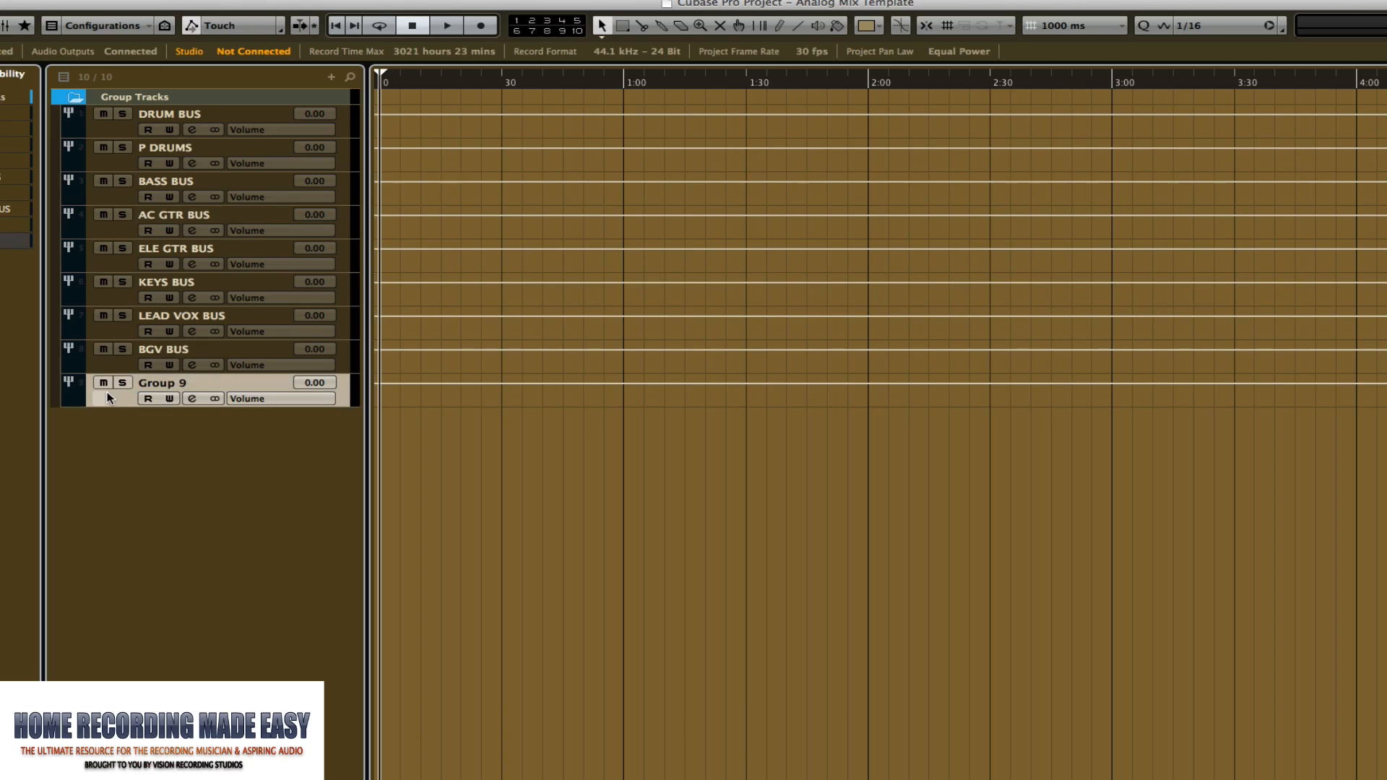
{"action": "key", "text": "space"}
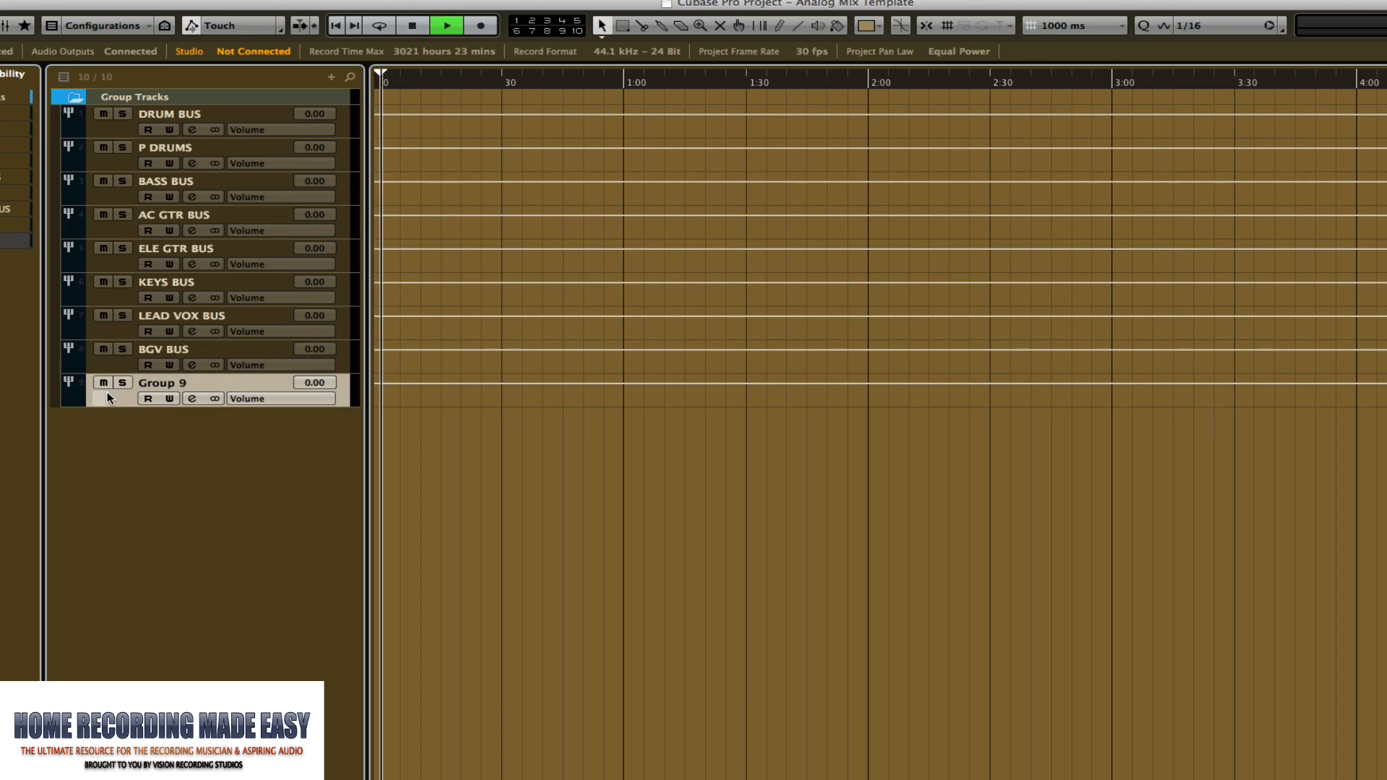
{"action": "key", "text": "s"}
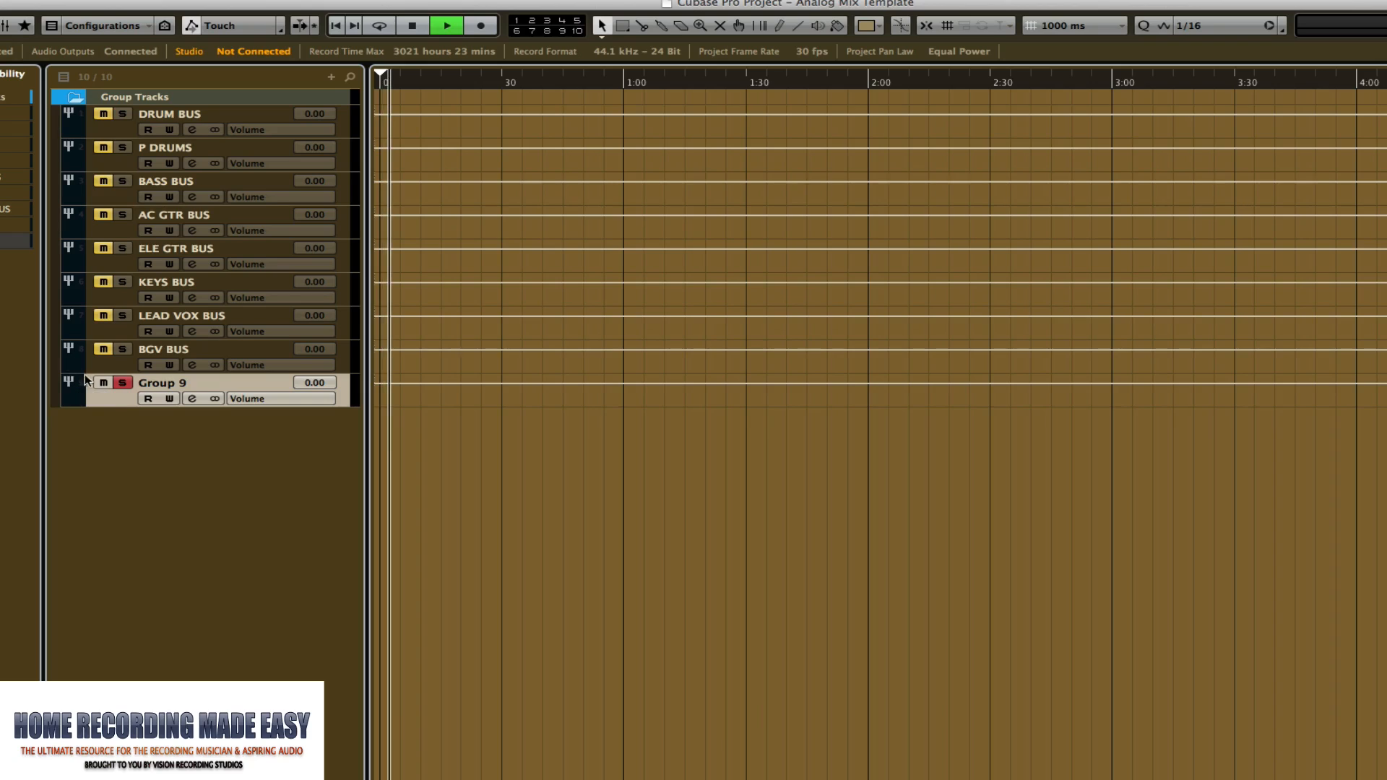
{"action": "left_click", "coordinate": [108, 383]}
{"action": "key", "text": "m"}
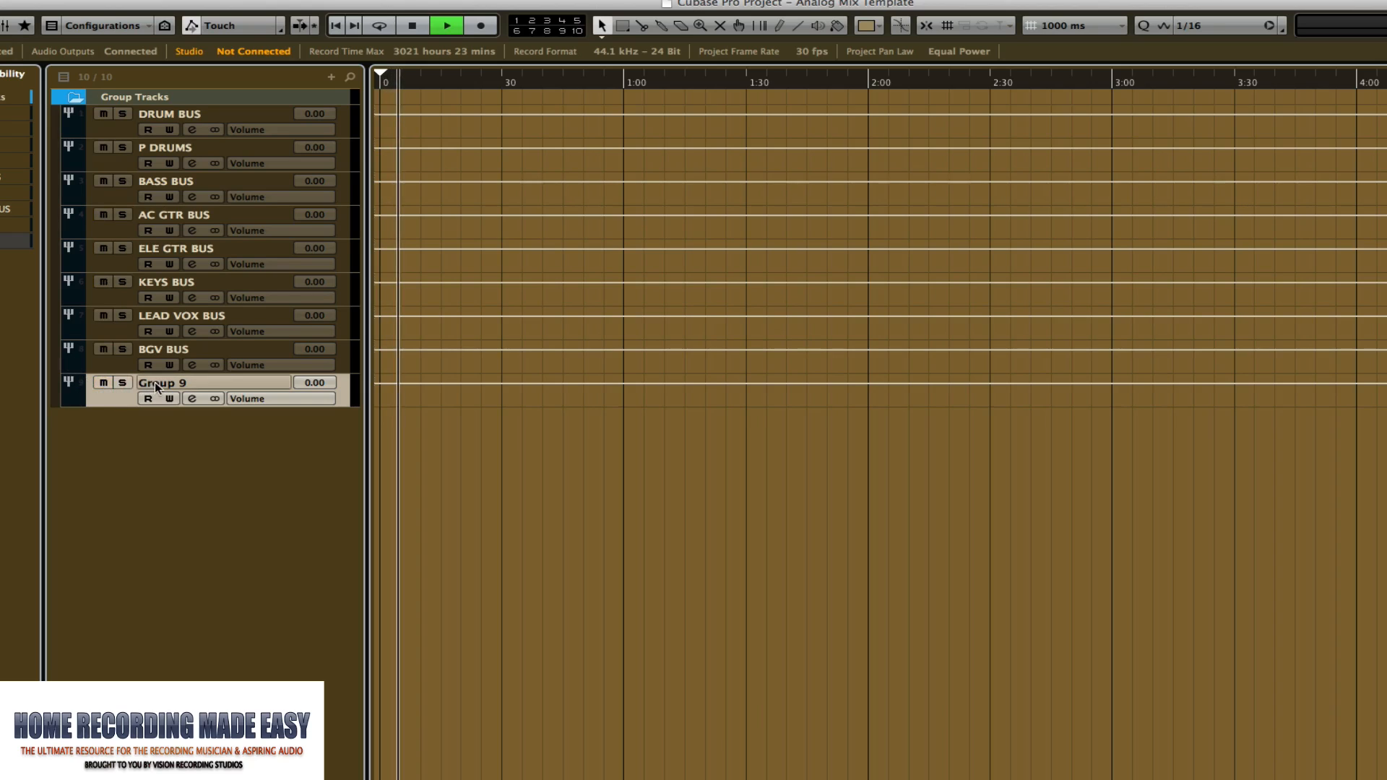
Rename the ninth group track "PERC BUS" and move it between P DRUMS and BASS BUS
{"action": "double_click", "coordinate": [156, 382]}
{"action": "type", "text": "PER"}
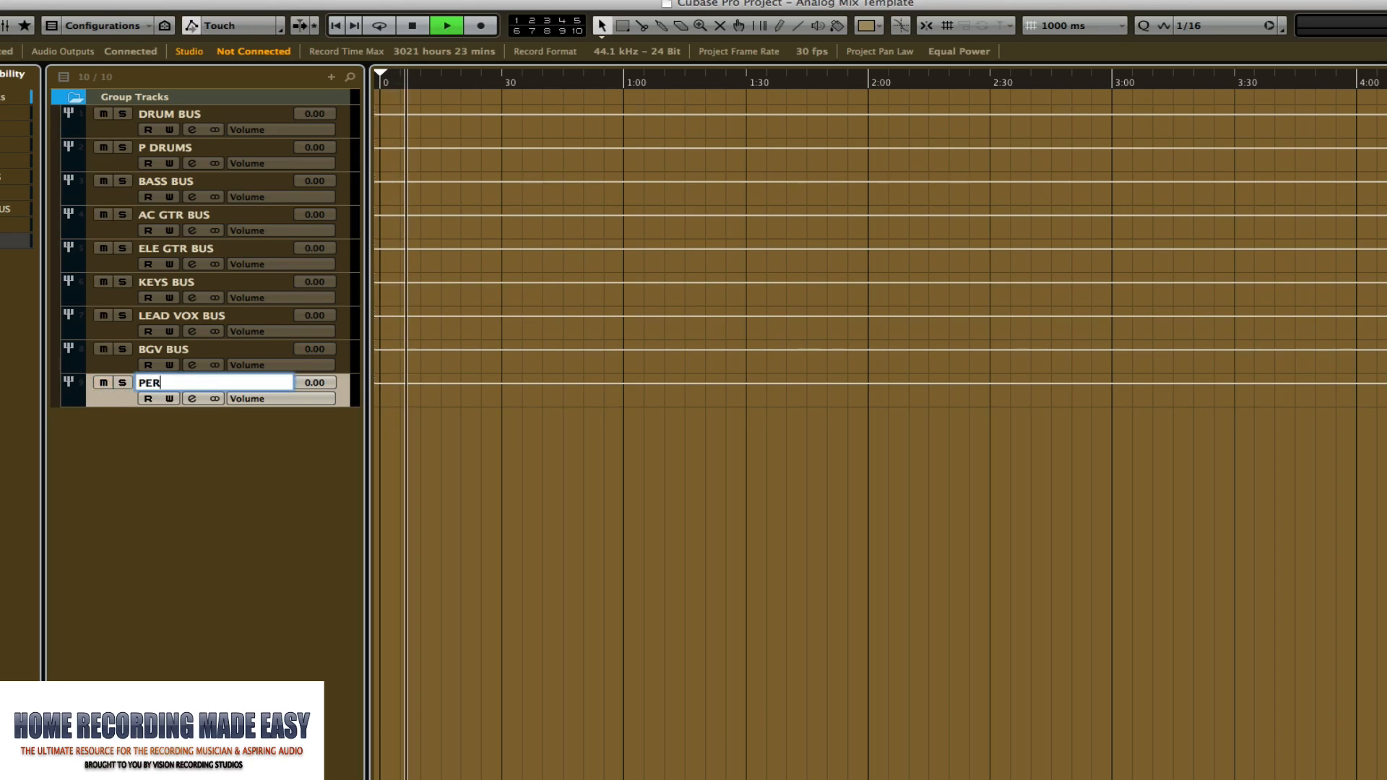
{"action": "type", "text": "C BUS"}
{"action": "key", "text": "Return"}
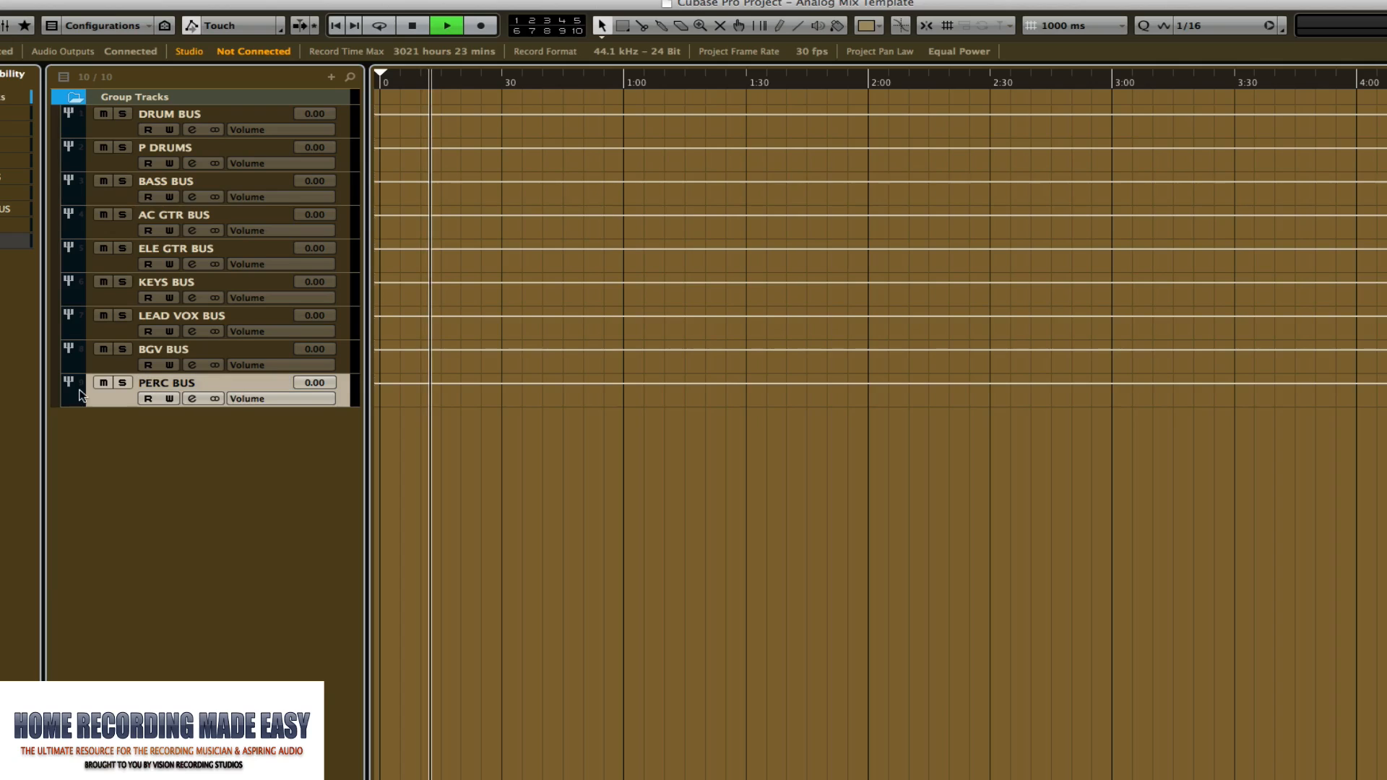
{"action": "left_click_drag", "start_coordinate": [110, 406], "coordinate": [146, 179]}
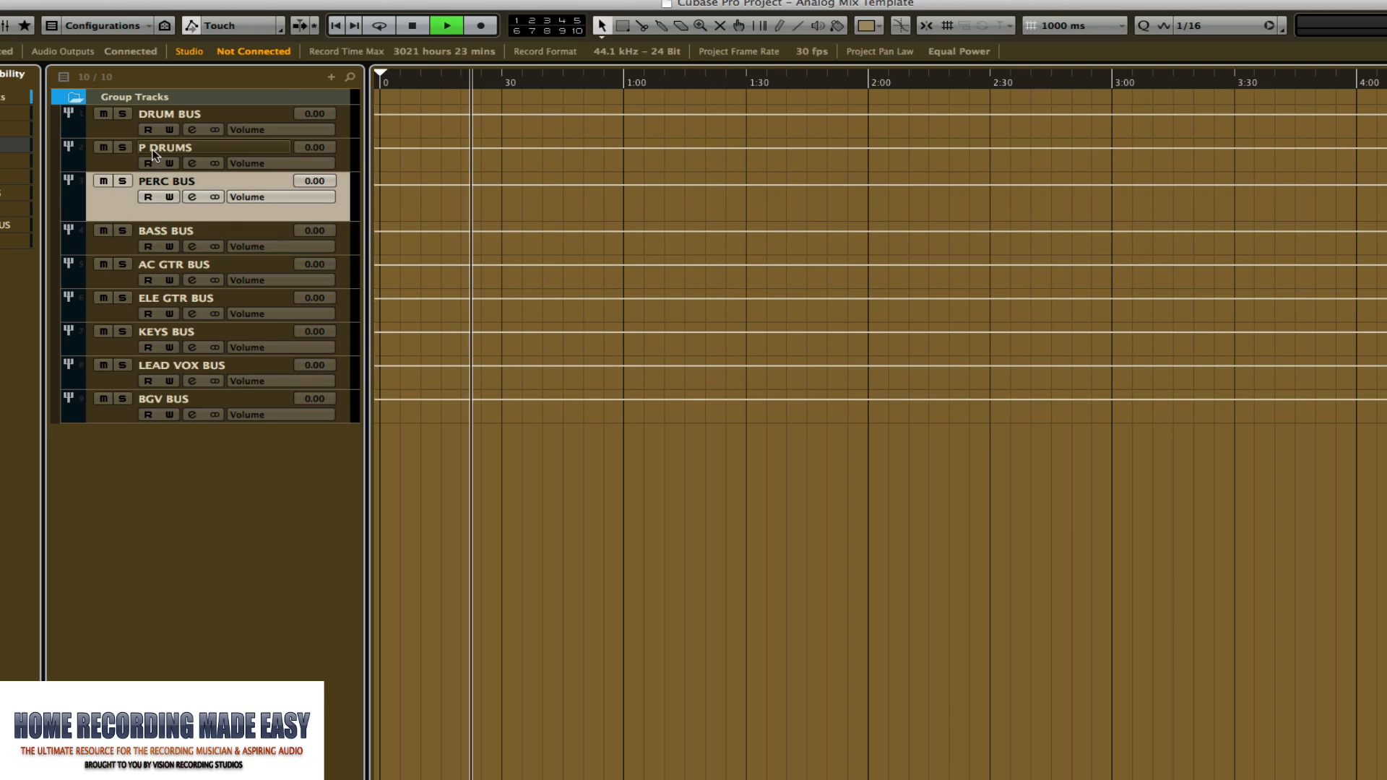
Open the MixConsole and examine the group bus channels, the SPDIF OUT channel and the drum/bass, guitar, keys and vocal stem outputs
{"action": "left_click", "coordinate": [5, 26]}
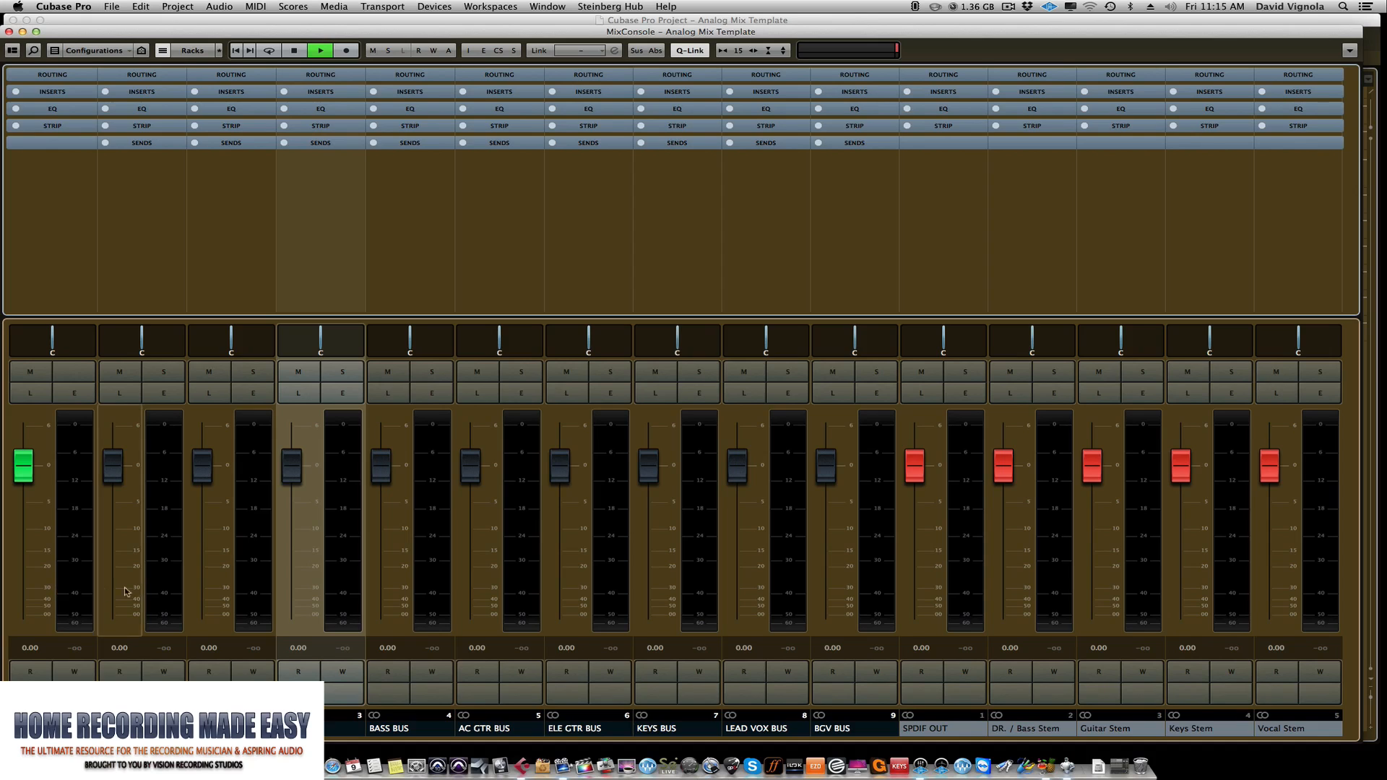
{"action": "left_click", "coordinate": [156, 584]}
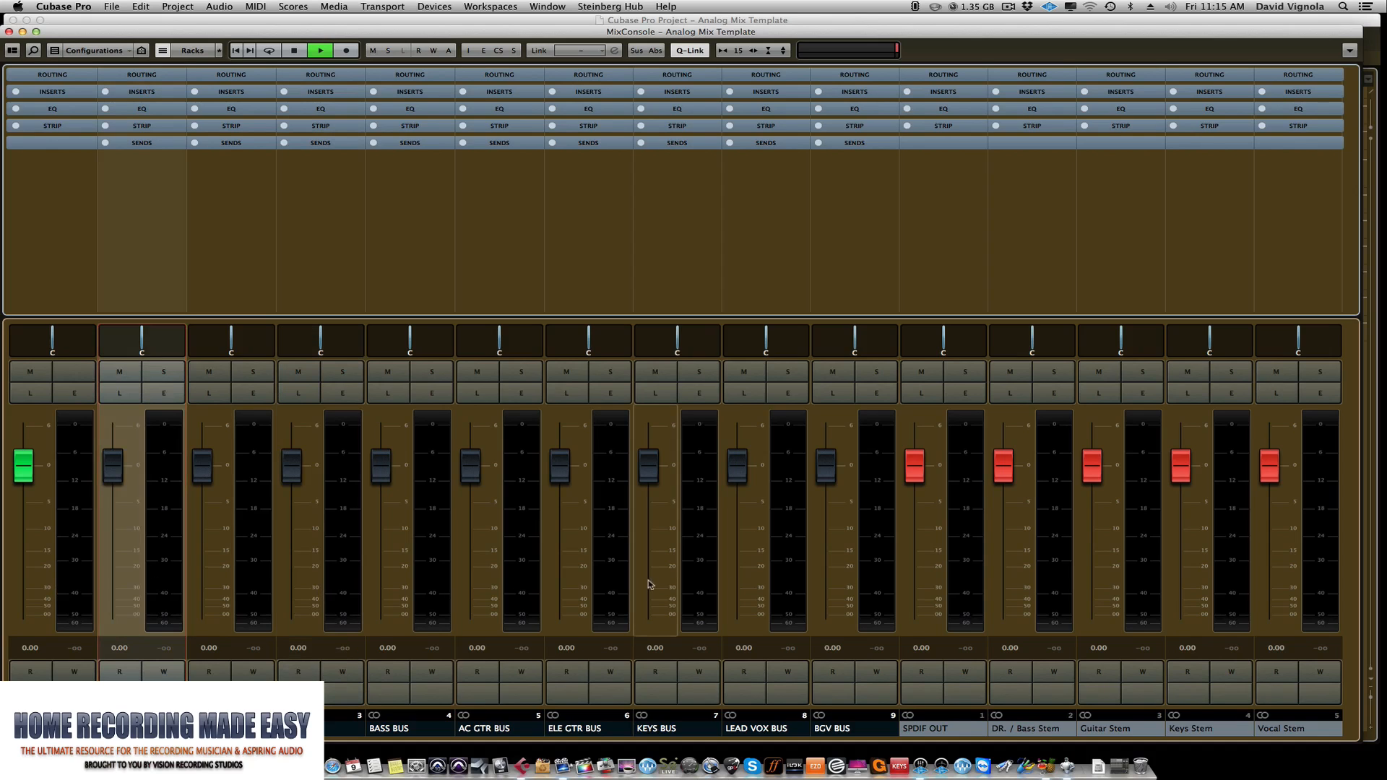
{"action": "left_click", "coordinate": [877, 575]}
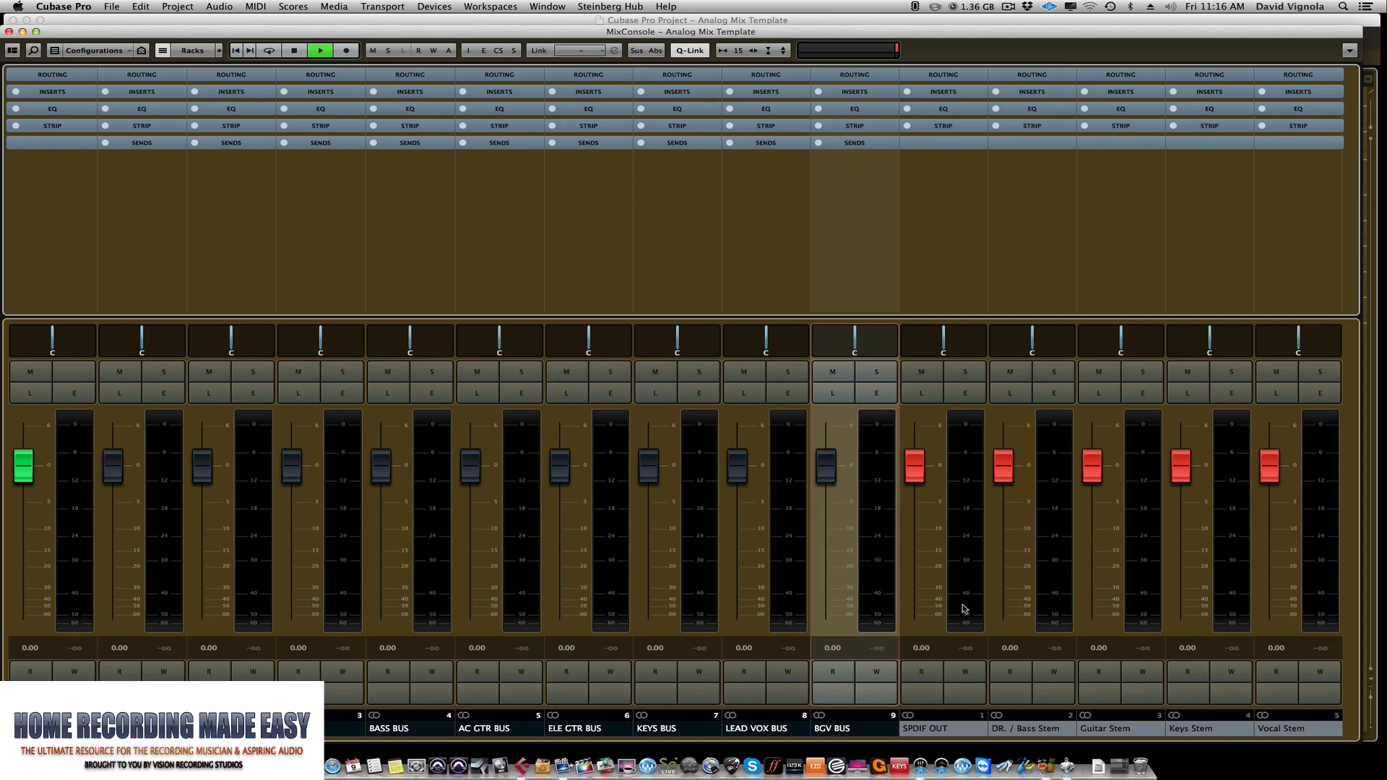
{"action": "left_click", "coordinate": [1321, 591], "text": "shift"}
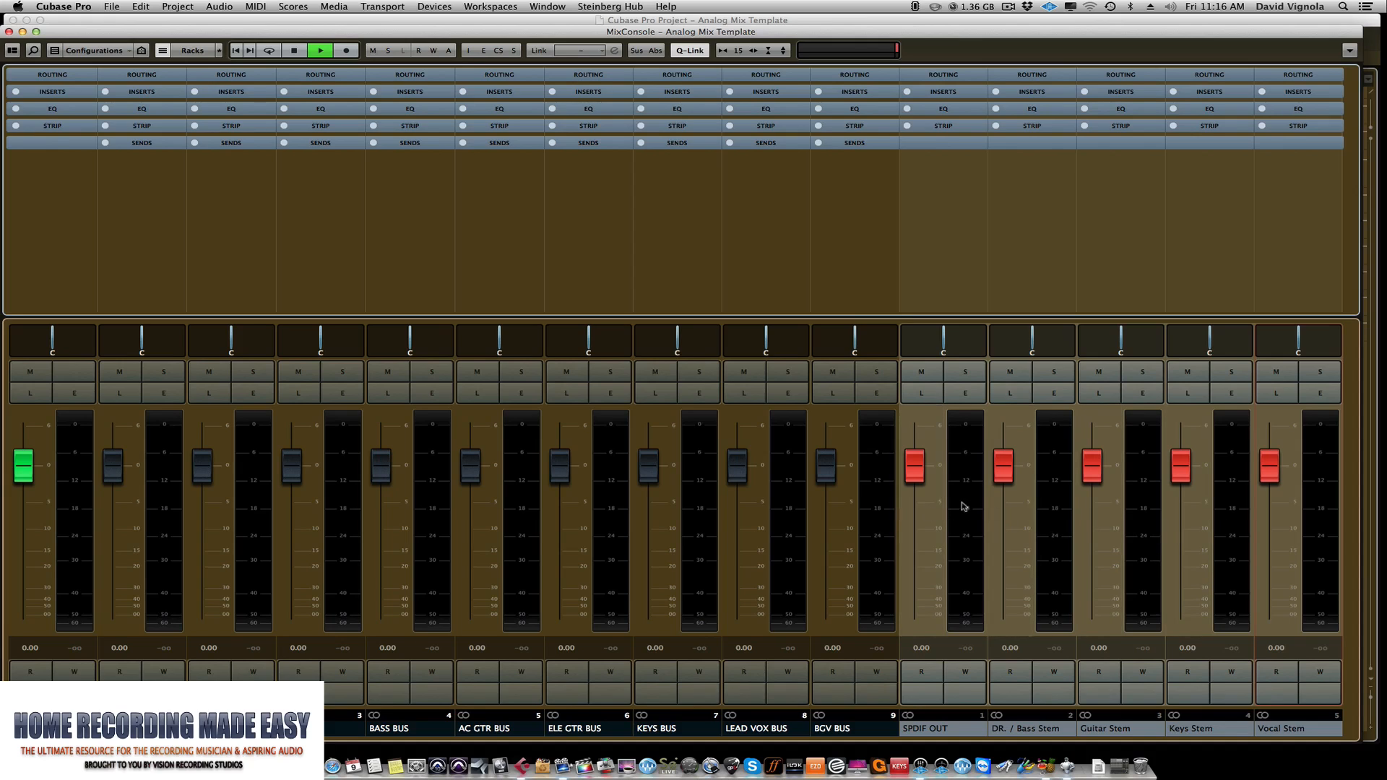
{"action": "left_click", "coordinate": [976, 578]}
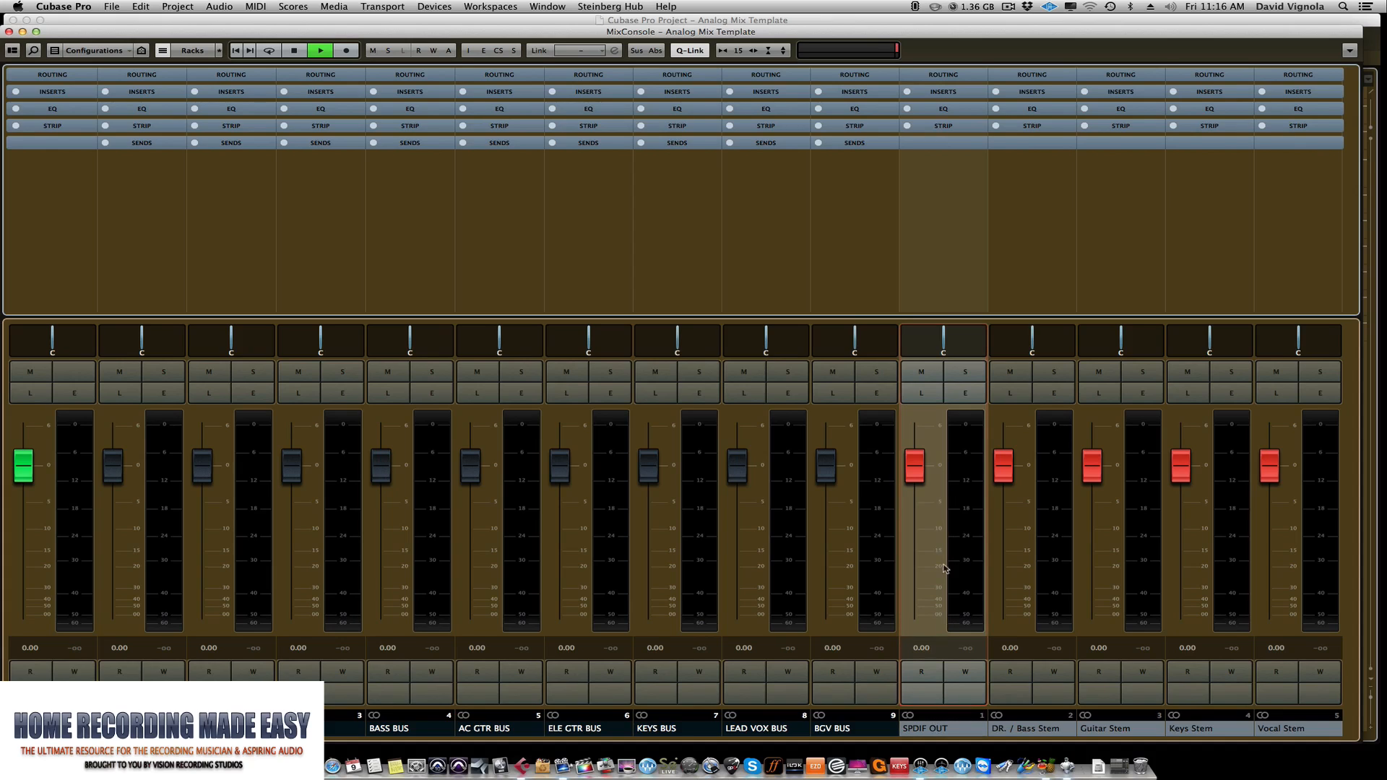
{"action": "left_click", "coordinate": [1051, 566]}
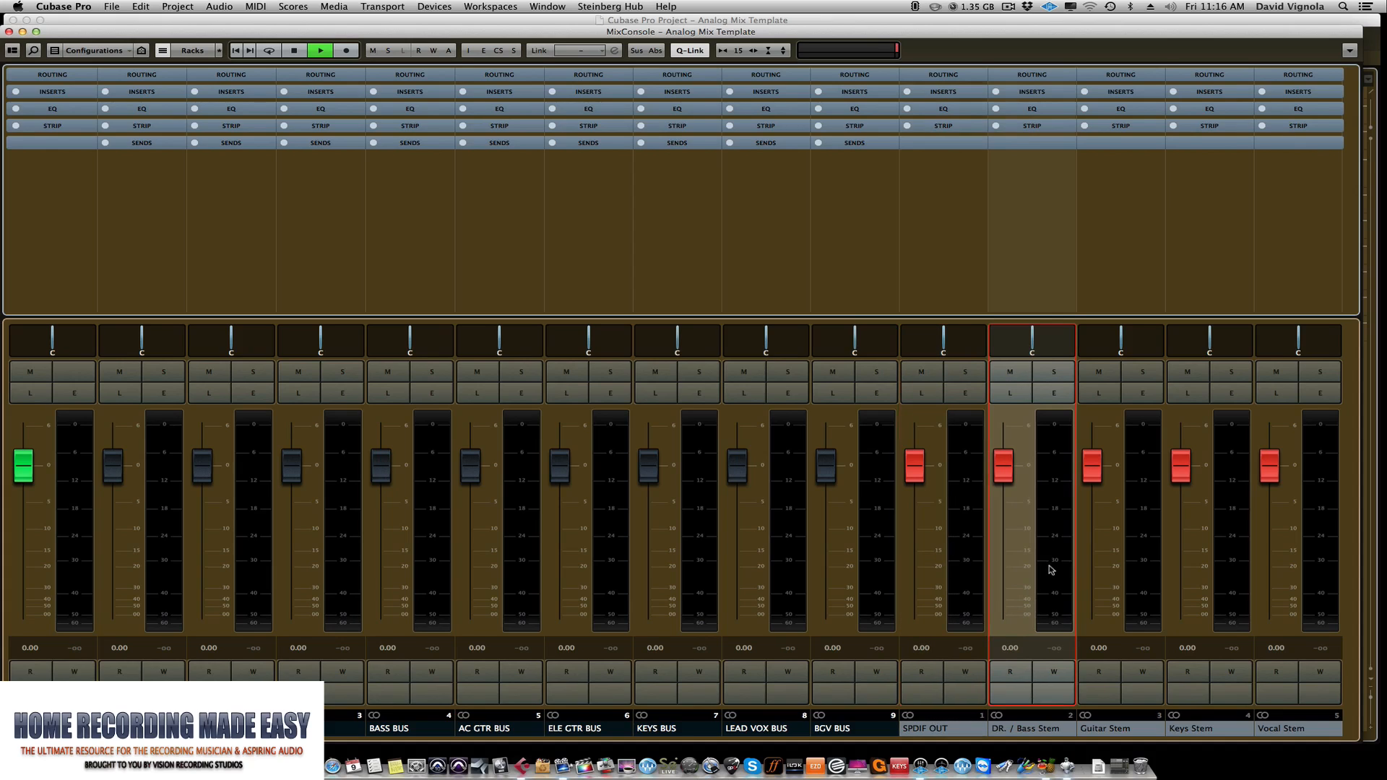
{"action": "left_click", "coordinate": [1137, 579]}
{"action": "left_click", "coordinate": [1232, 575]}
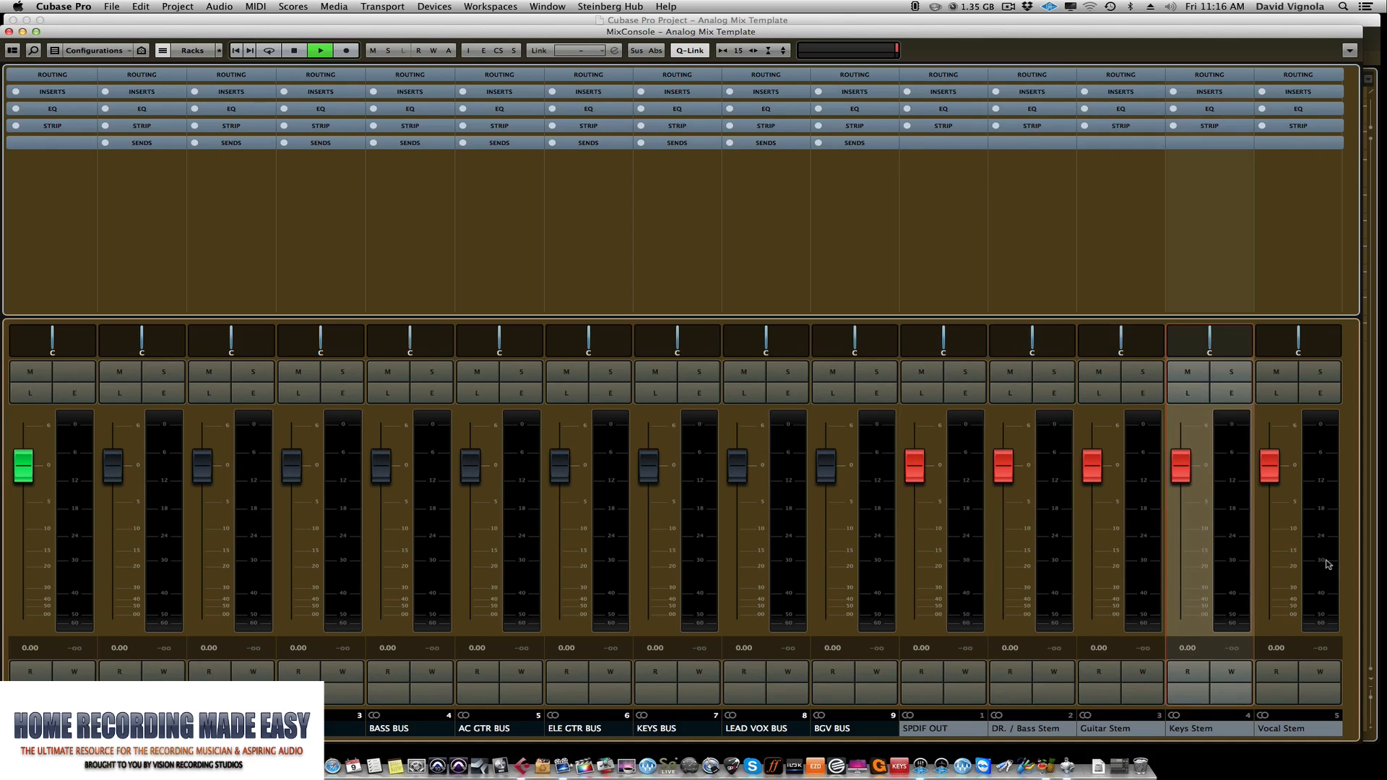
{"action": "left_click", "coordinate": [1327, 564]}
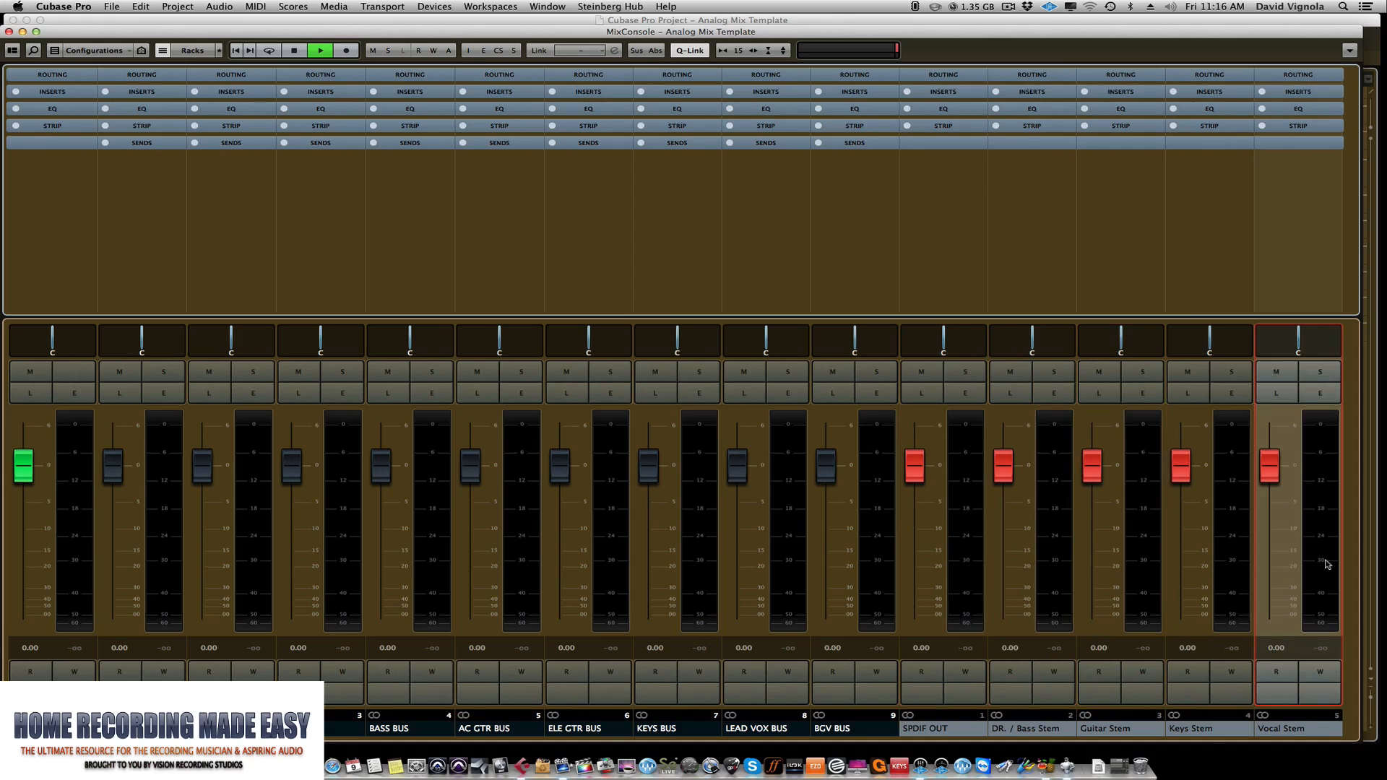
{"action": "left_click", "coordinate": [967, 562]}
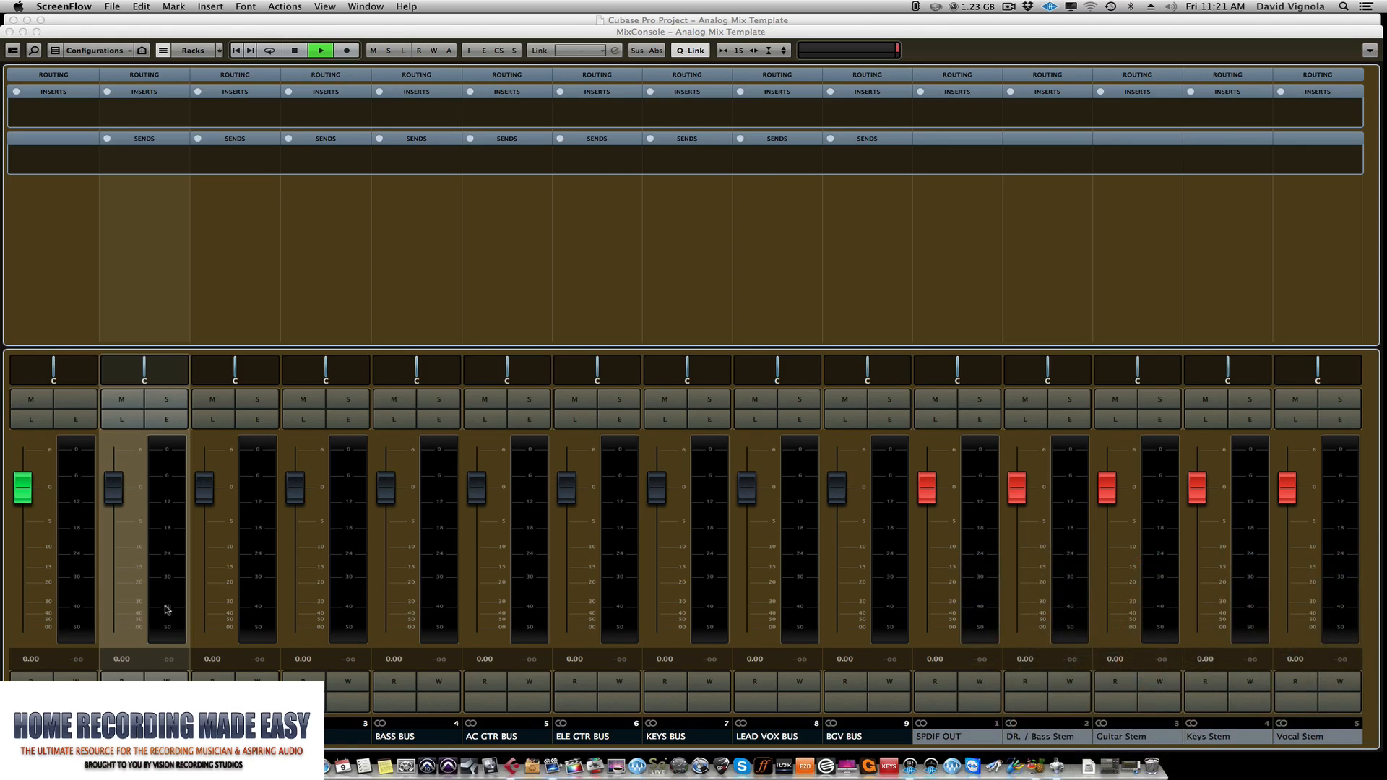
{"action": "left_click", "coordinate": [901, 601]}
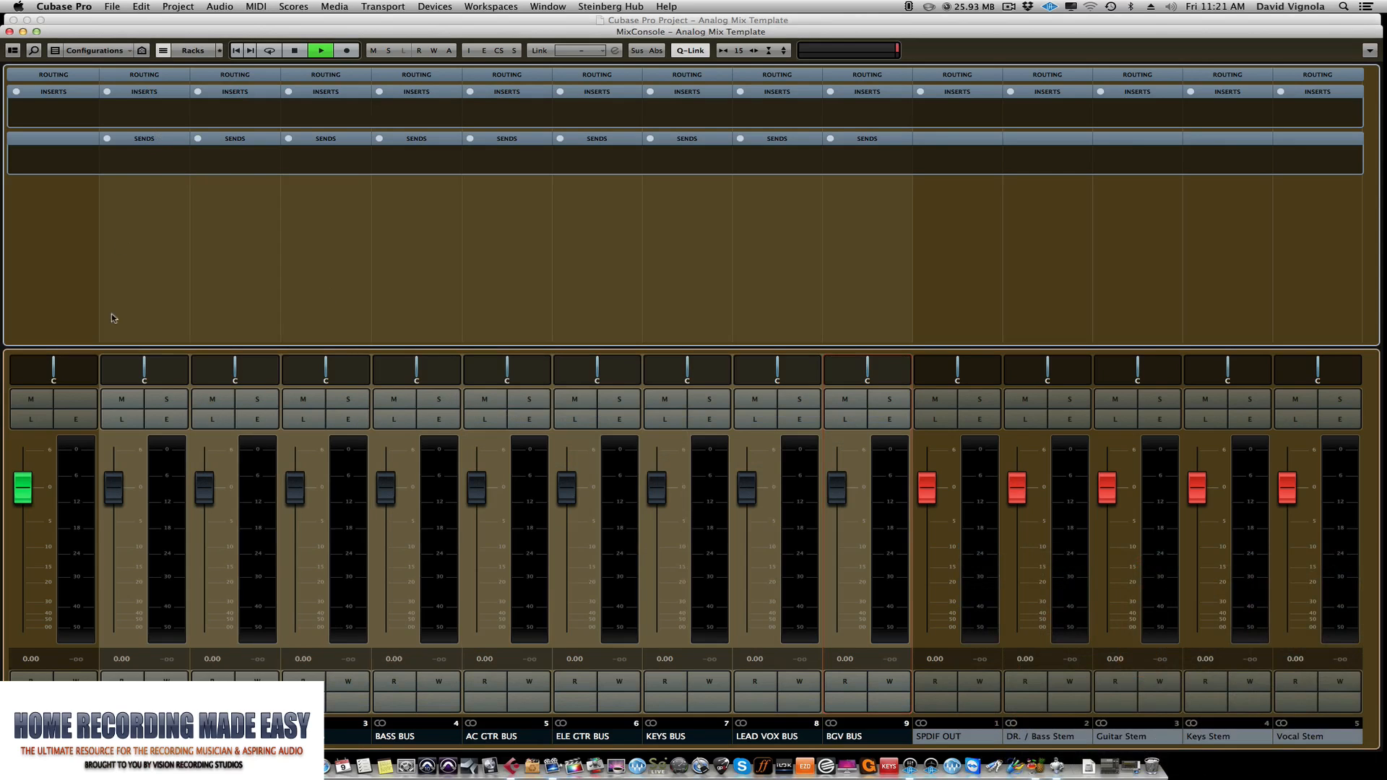
Show the channel routing and set the output of DRUM BUS, P DRUMS and PERC BUS together to DR. / Bass Stem
{"action": "left_click", "coordinate": [173, 519]}
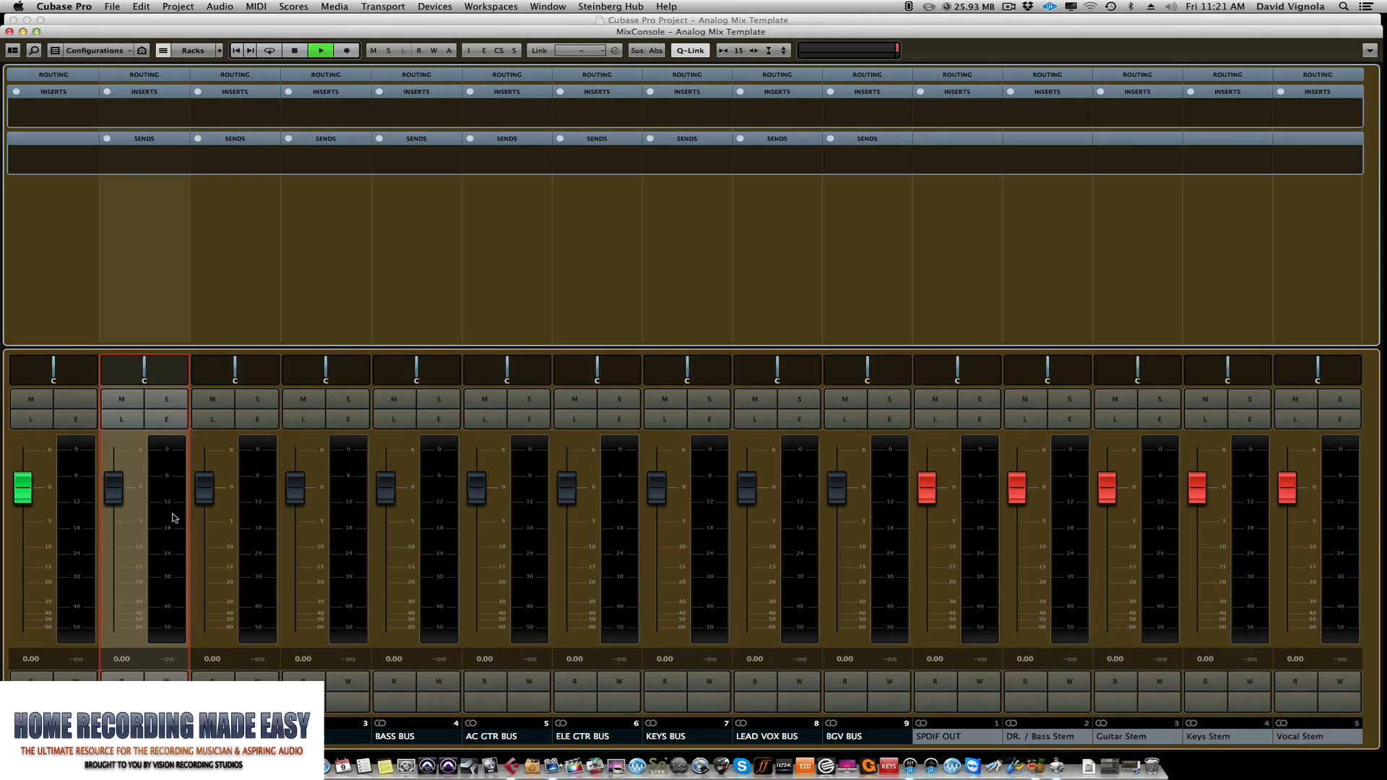
{"action": "left_click", "coordinate": [160, 75]}
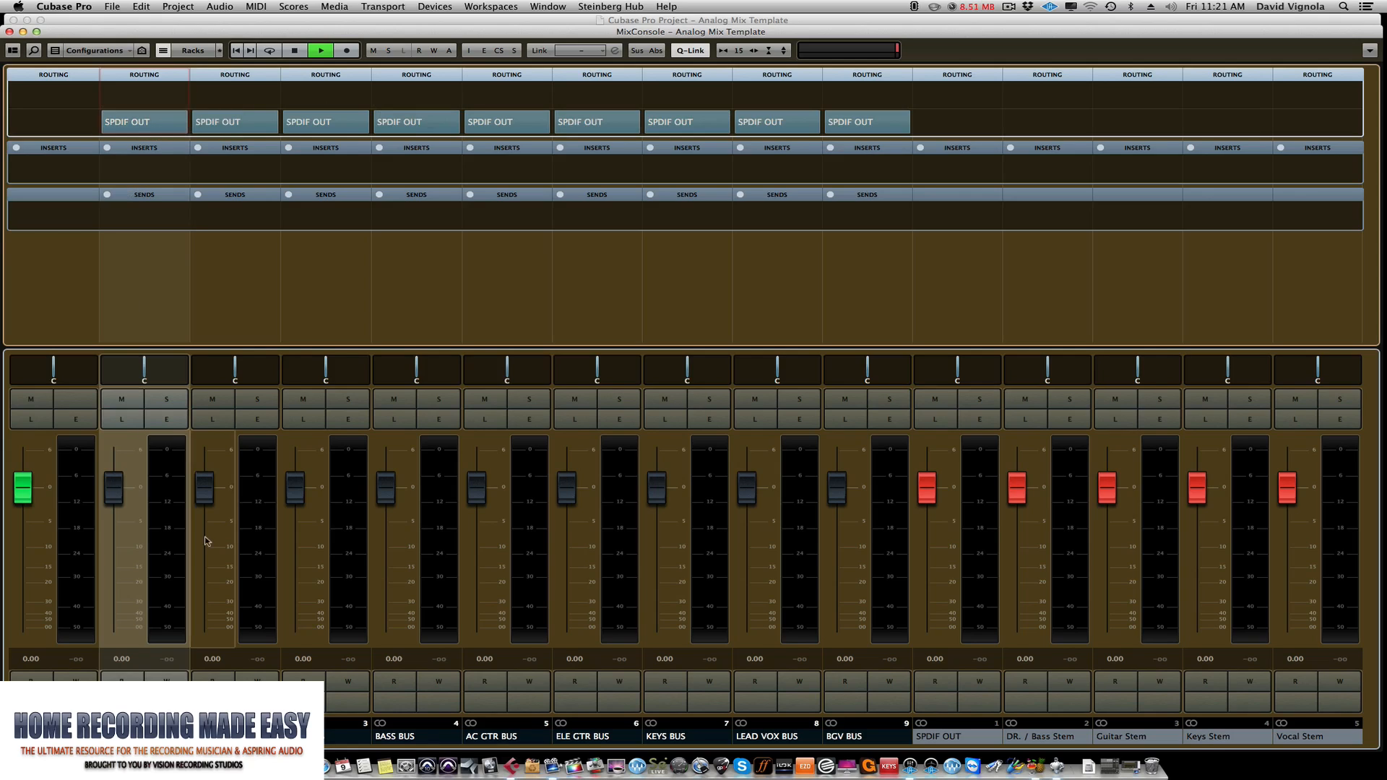
{"action": "left_click", "coordinate": [259, 553]}
{"action": "left_click", "coordinate": [334, 554], "text": "shift"}
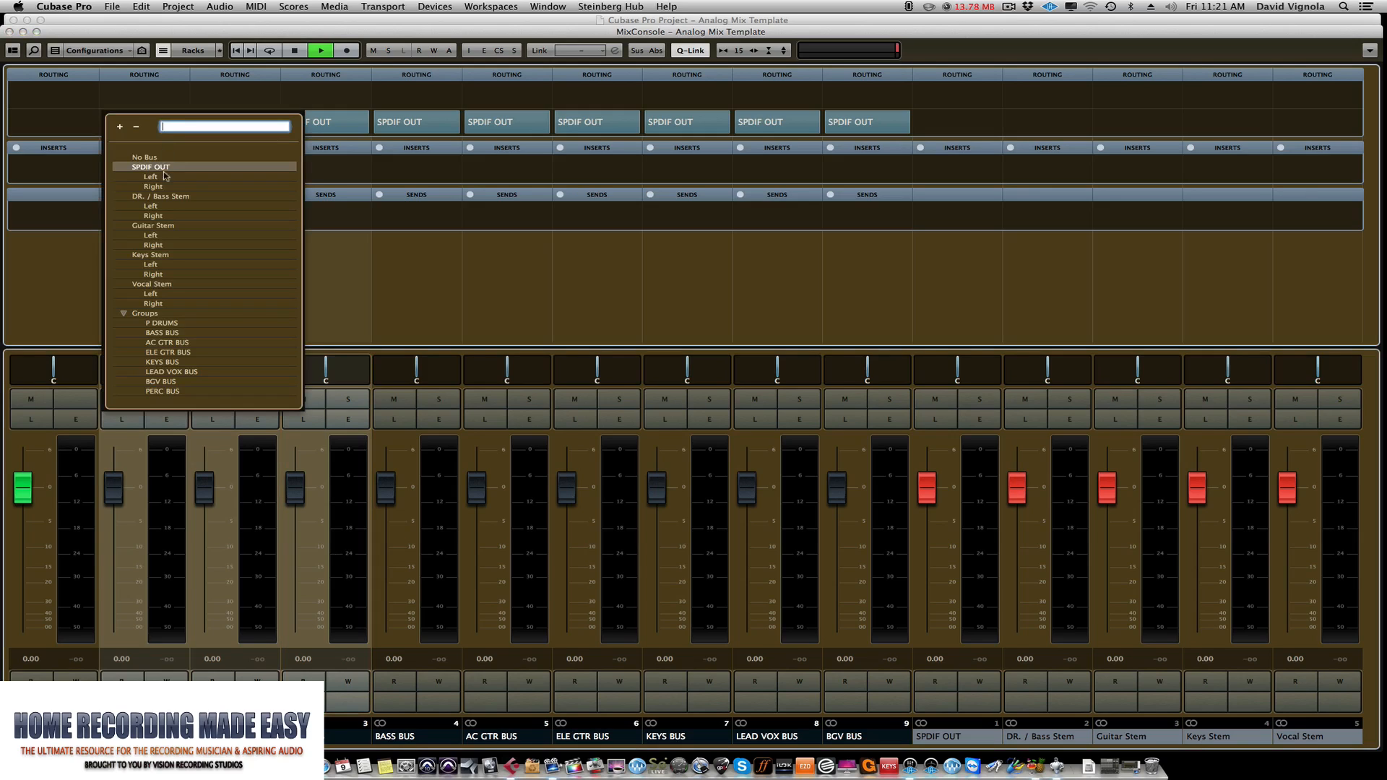
{"action": "left_click", "coordinate": [163, 197]}
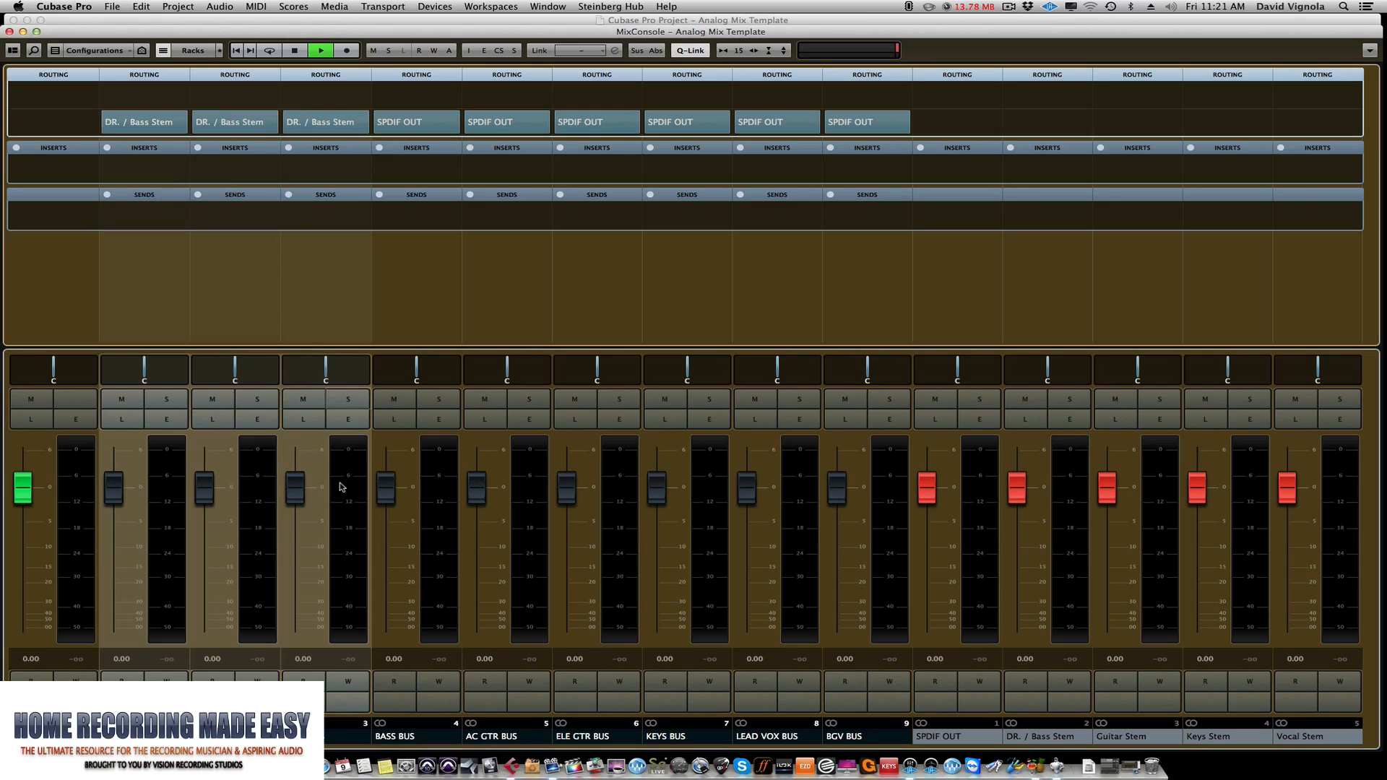
Route the output of the BASS BUS channel to DR. / Bass Stem
{"action": "left_click", "coordinate": [429, 587]}
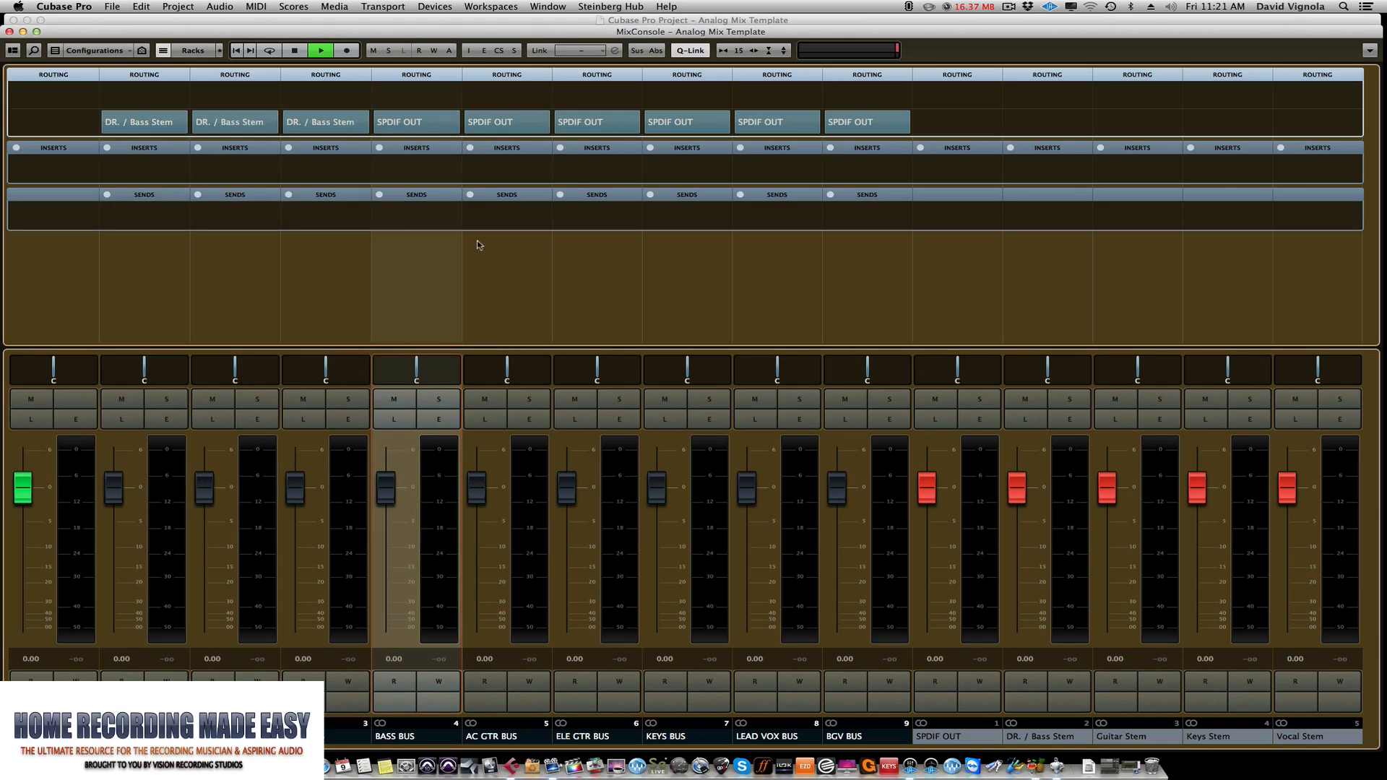
{"action": "left_click", "coordinate": [433, 124]}
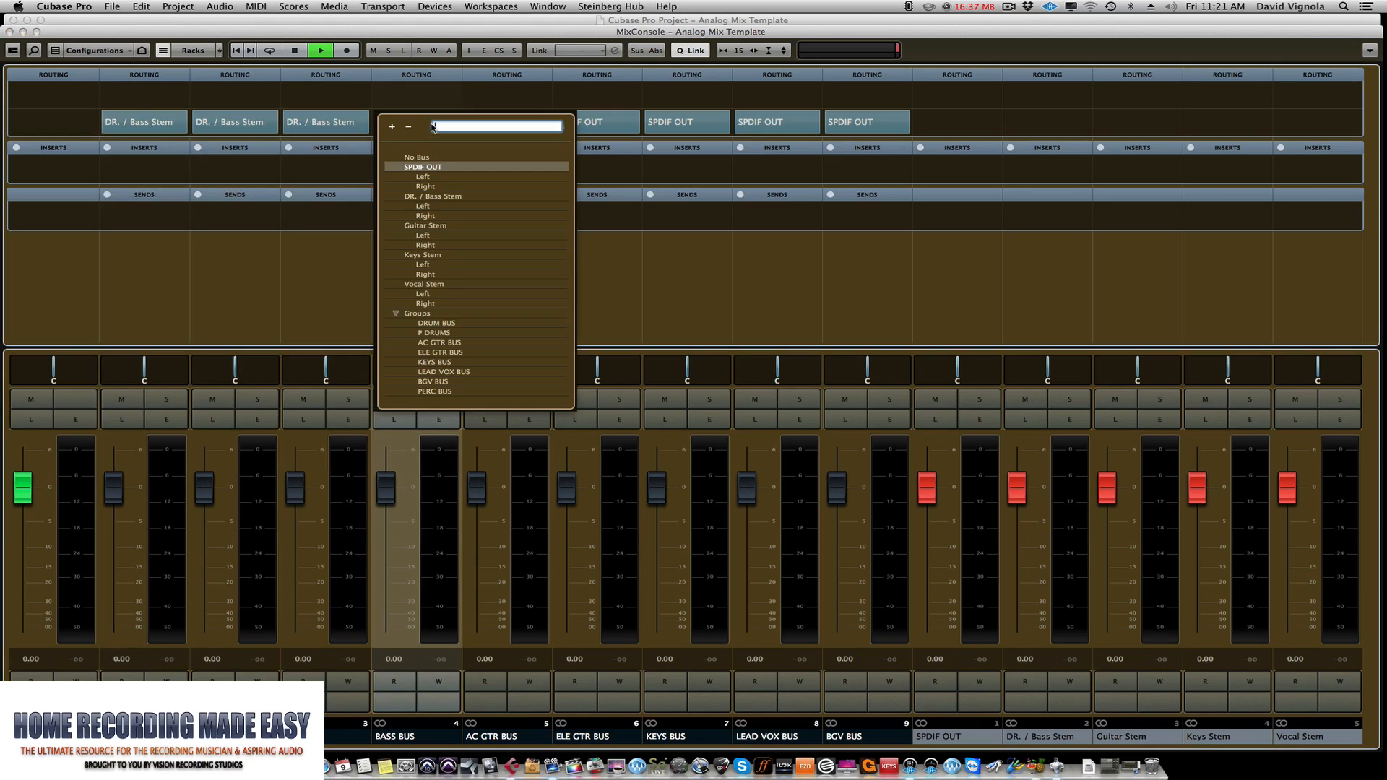
{"action": "left_click", "coordinate": [434, 196]}
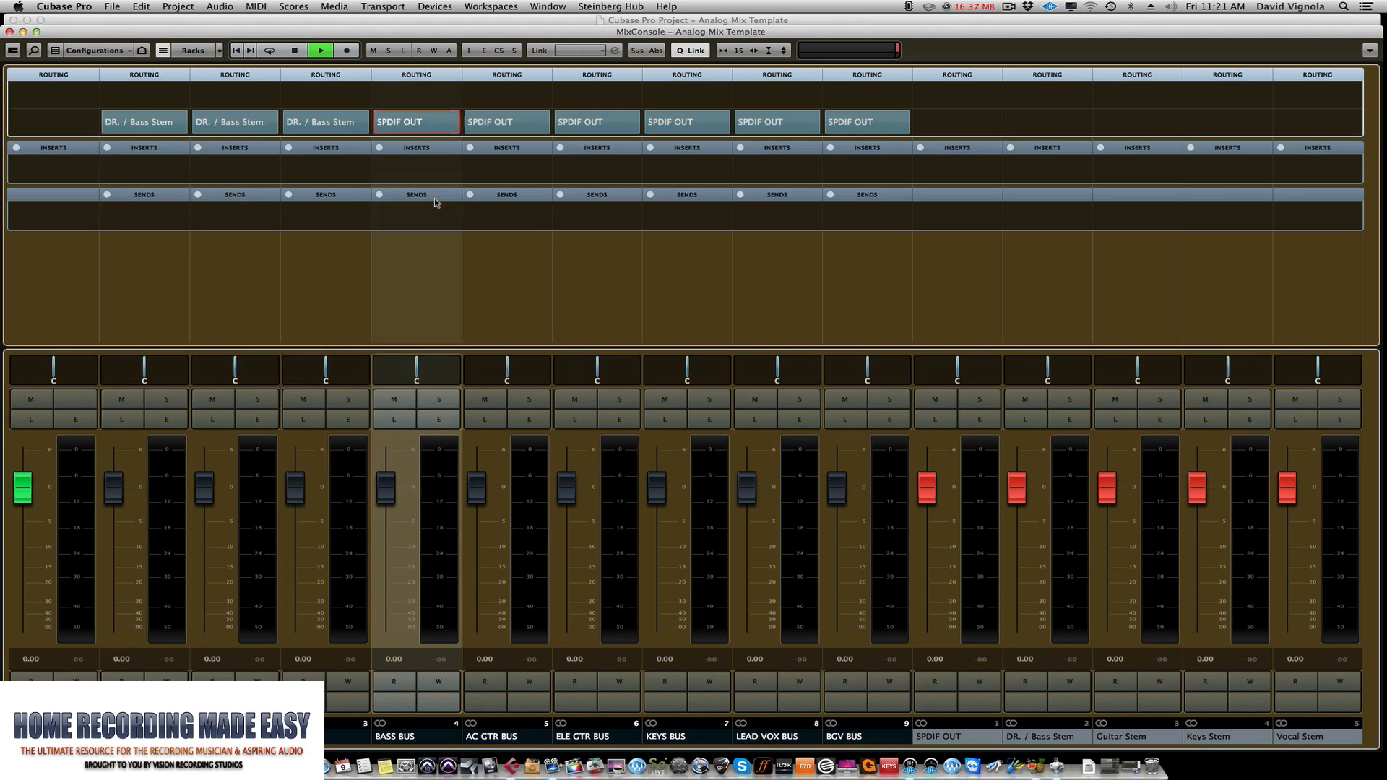
Route the outputs of the AC GTR BUS and ELE GTR BUS channels together to Guitar Stem
{"action": "left_click", "coordinate": [520, 533]}
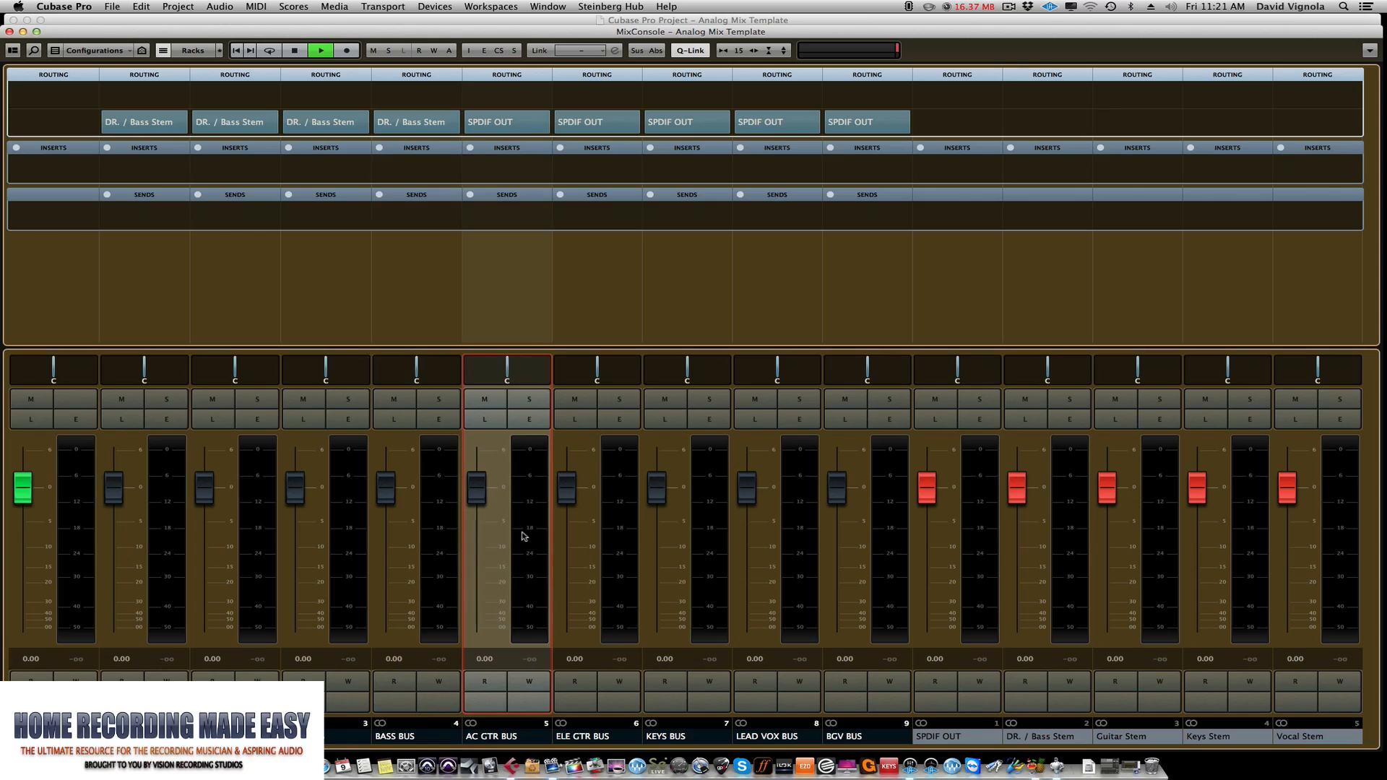
{"action": "left_click", "coordinate": [599, 561]}
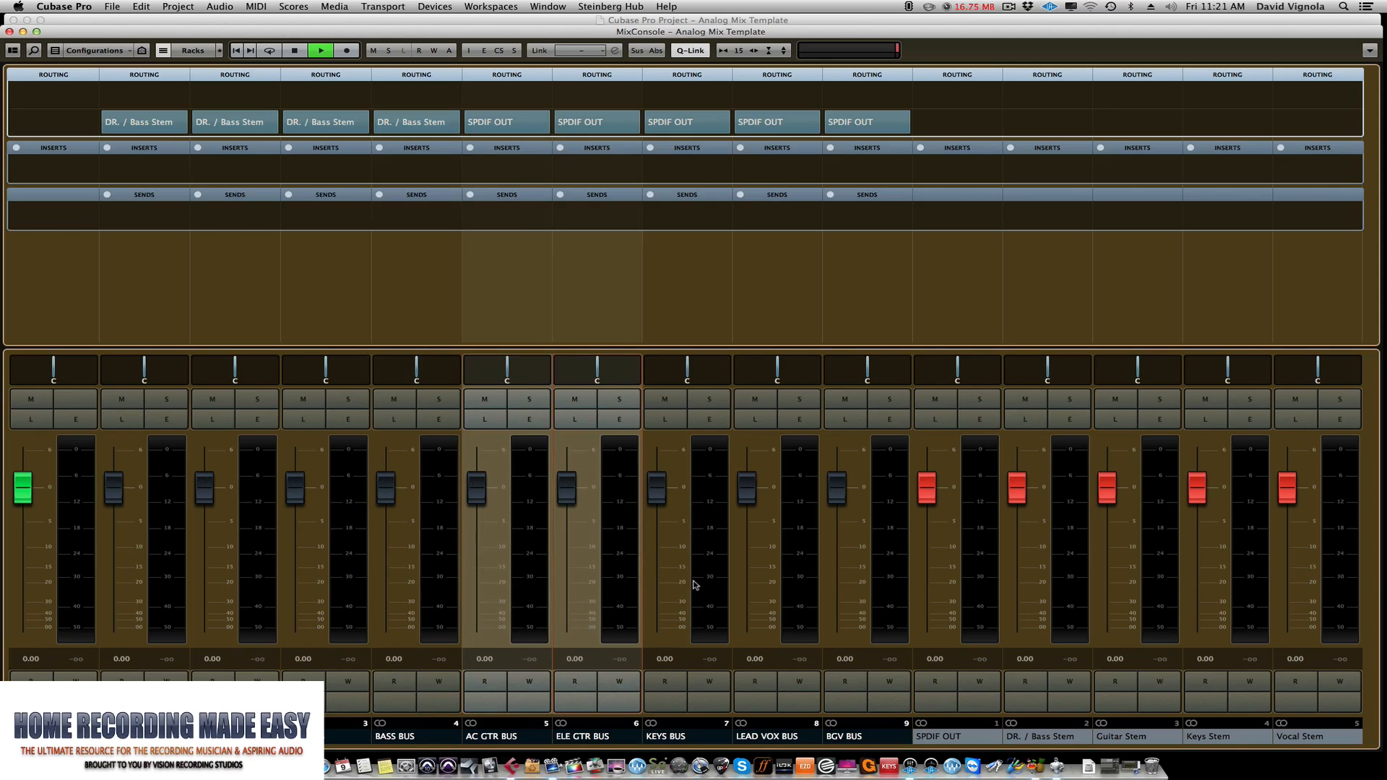
{"action": "left_click", "coordinate": [483, 122]}
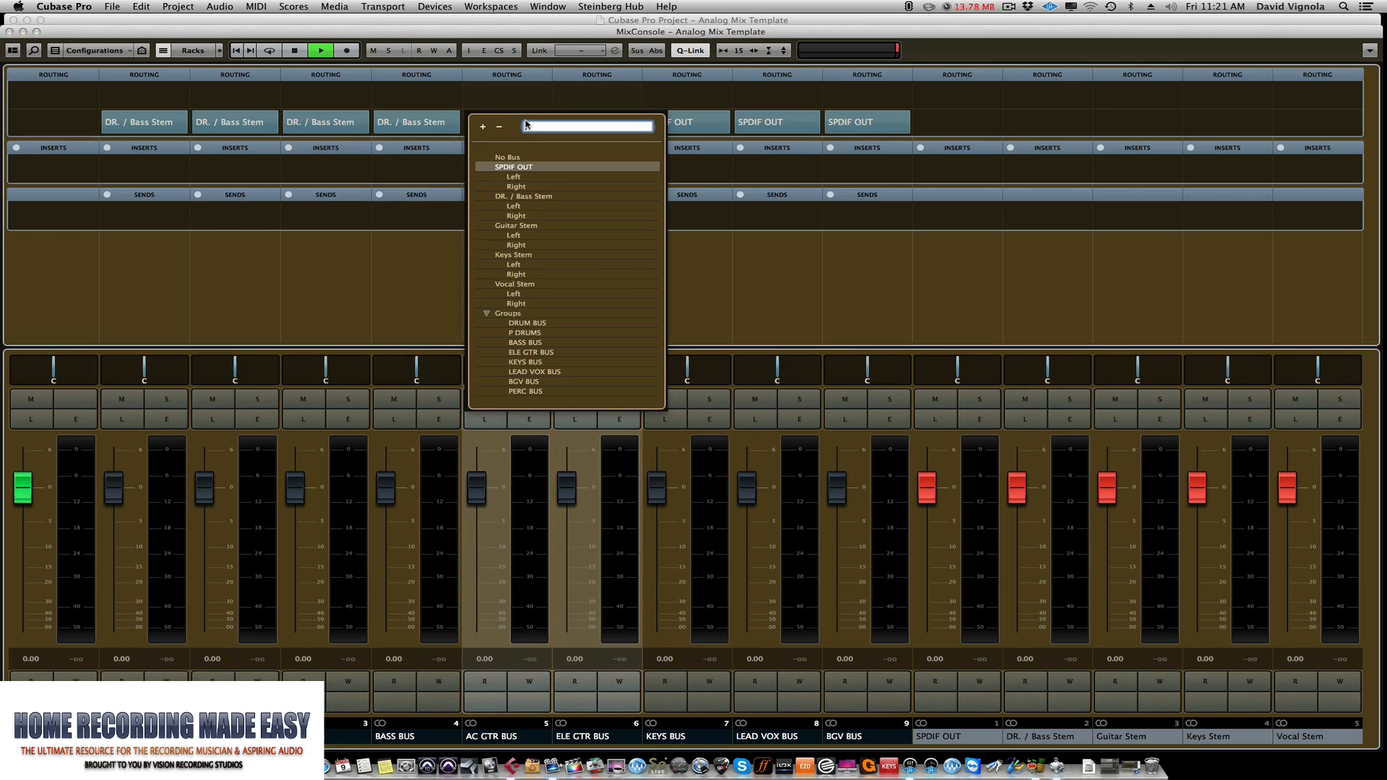
{"action": "left_click", "coordinate": [516, 228]}
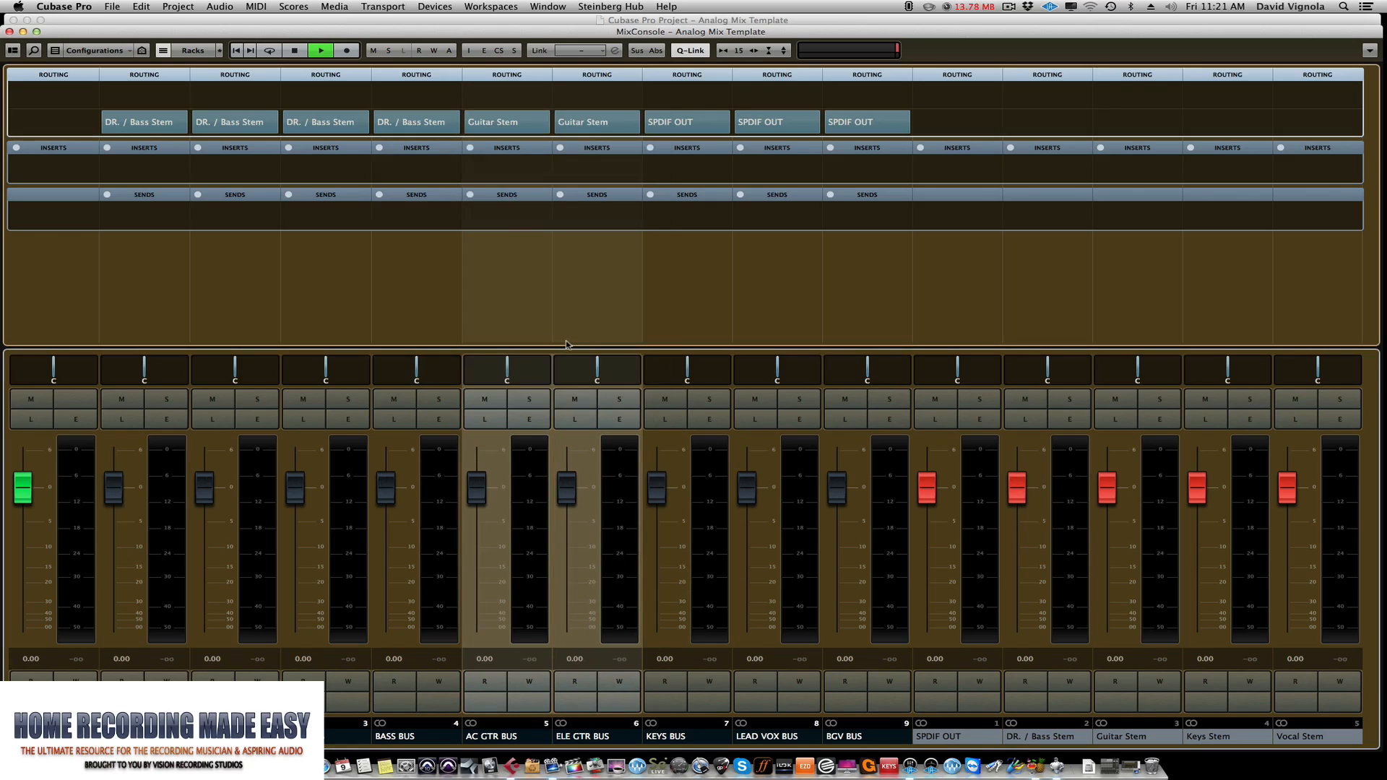
Route the output of the KEYS BUS channel to Keys Stem
{"action": "left_click", "coordinate": [725, 588]}
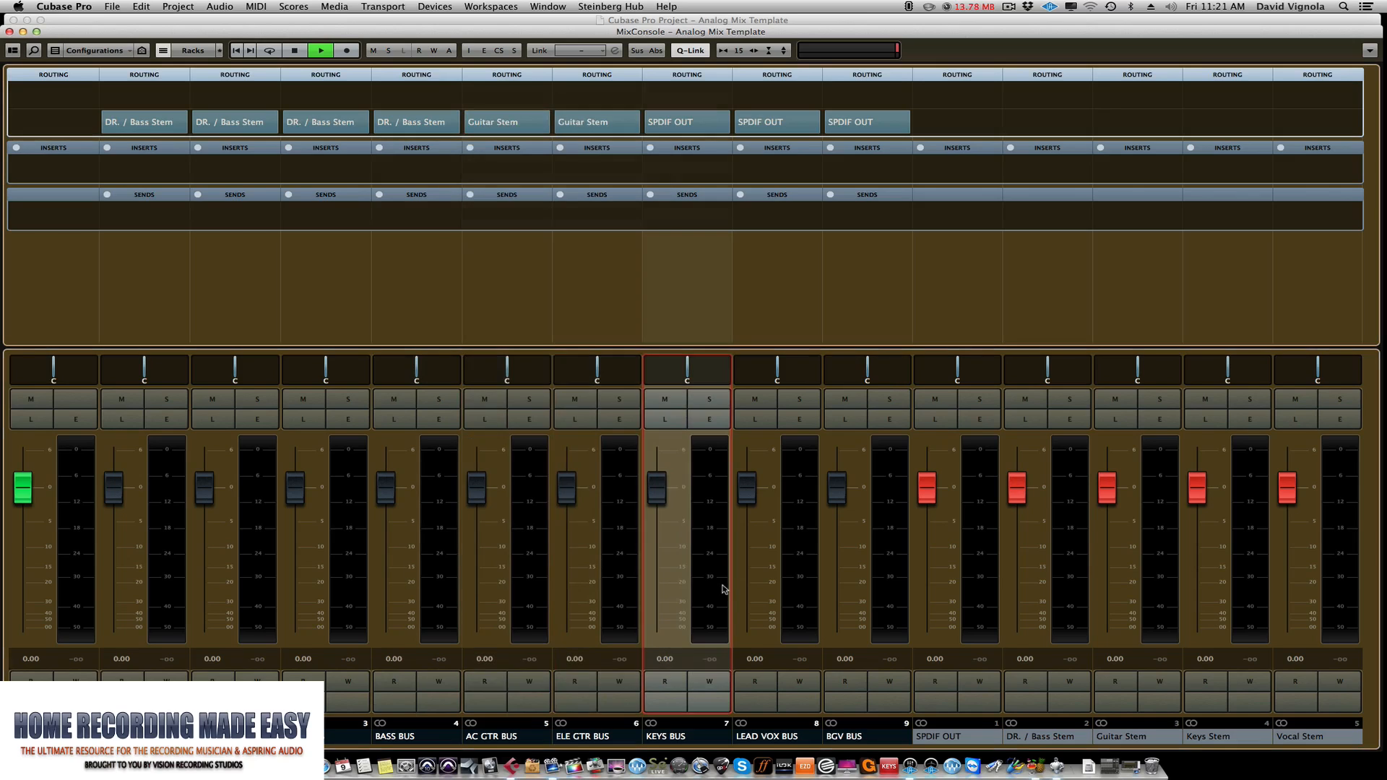
{"action": "left_click", "coordinate": [801, 605], "text": "shift"}
{"action": "left_click", "coordinate": [755, 583]}
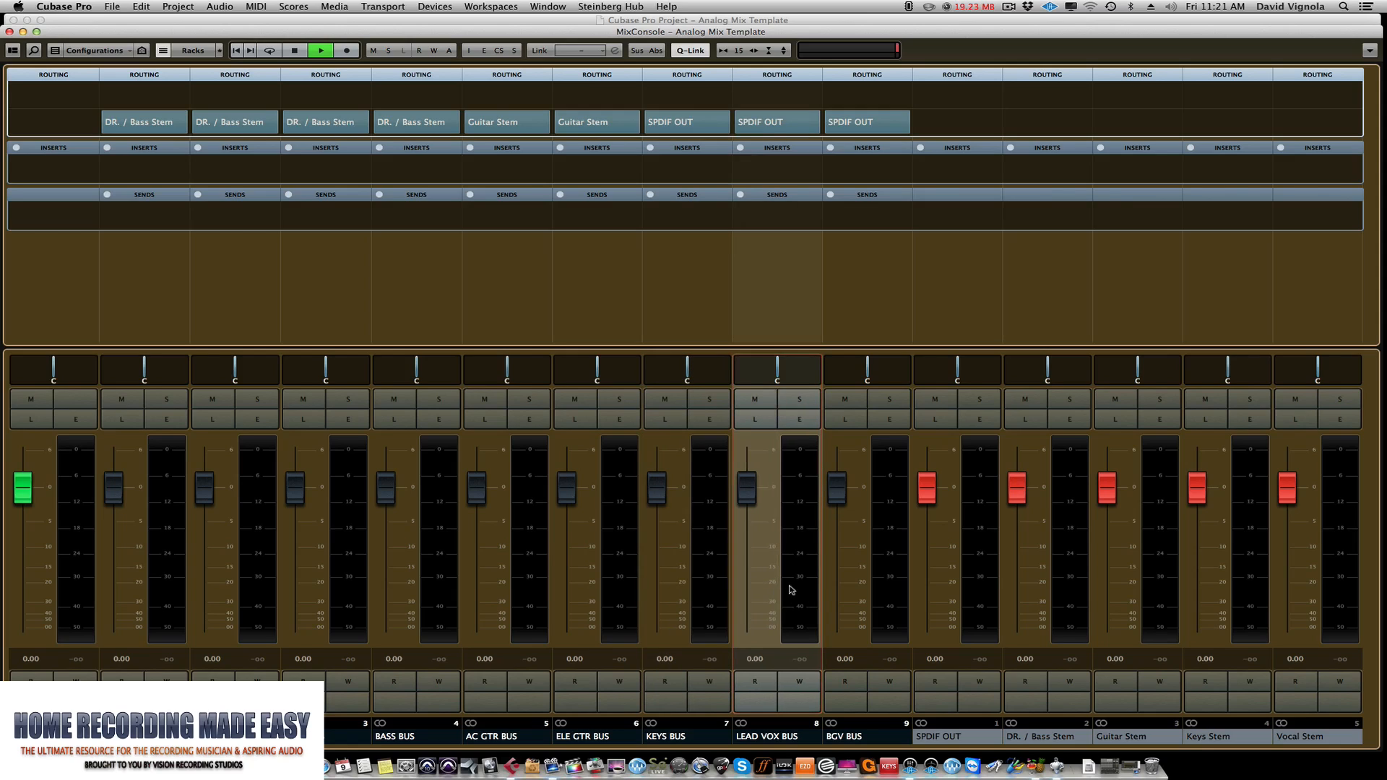
{"action": "left_click", "coordinate": [709, 579]}
{"action": "left_click", "coordinate": [675, 124]}
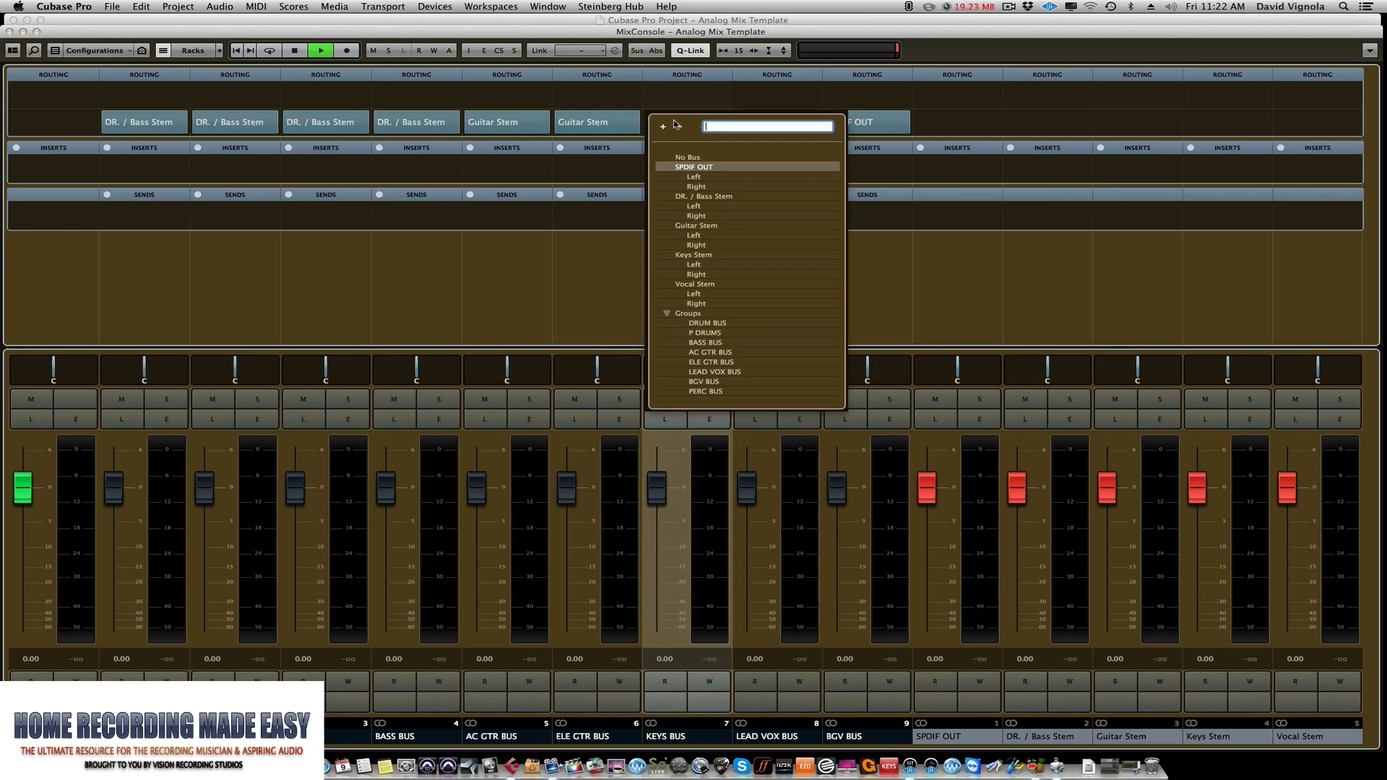
{"action": "left_click", "coordinate": [693, 255]}
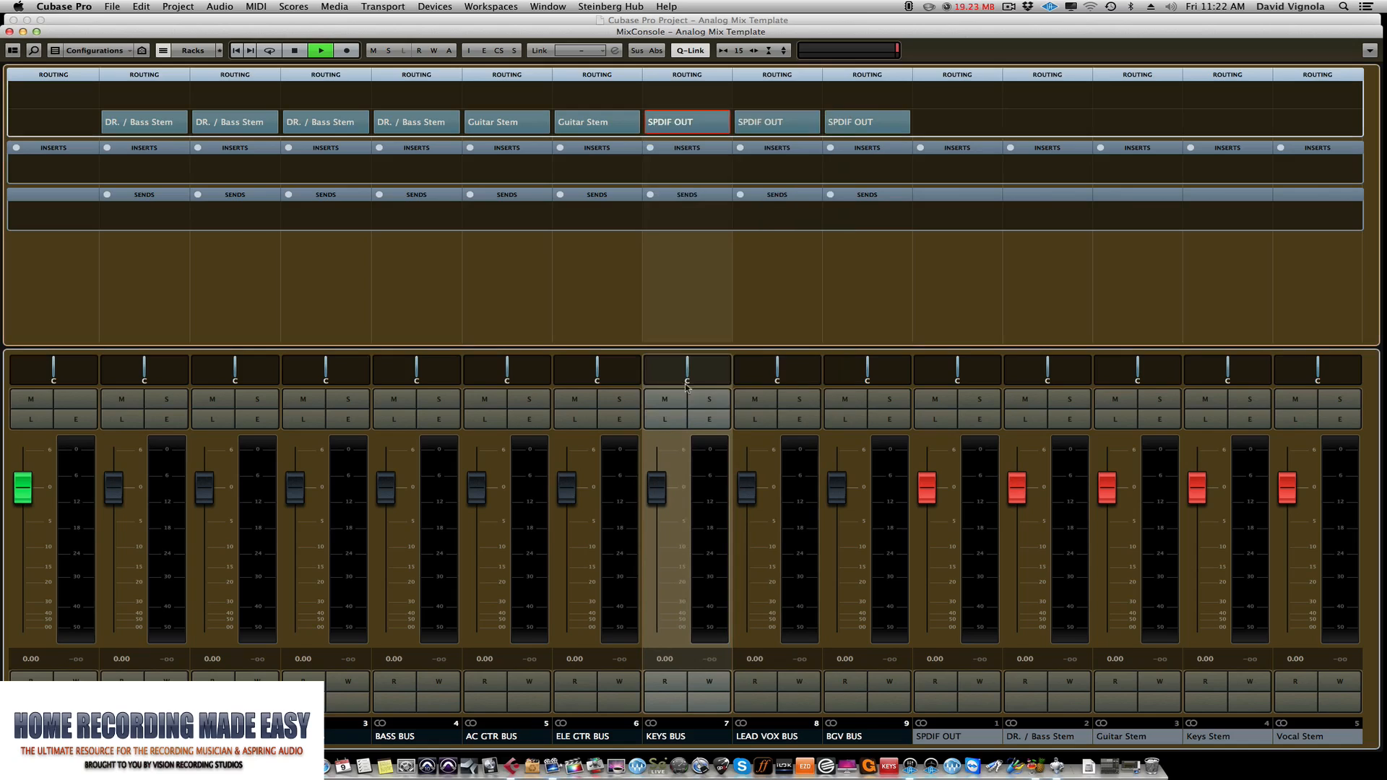
Route the outputs of the LEAD VOX BUS and BGV BUS channels together to Vocal Stem
{"action": "left_click", "coordinate": [807, 594]}
{"action": "left_click", "coordinate": [886, 588], "text": "shift"}
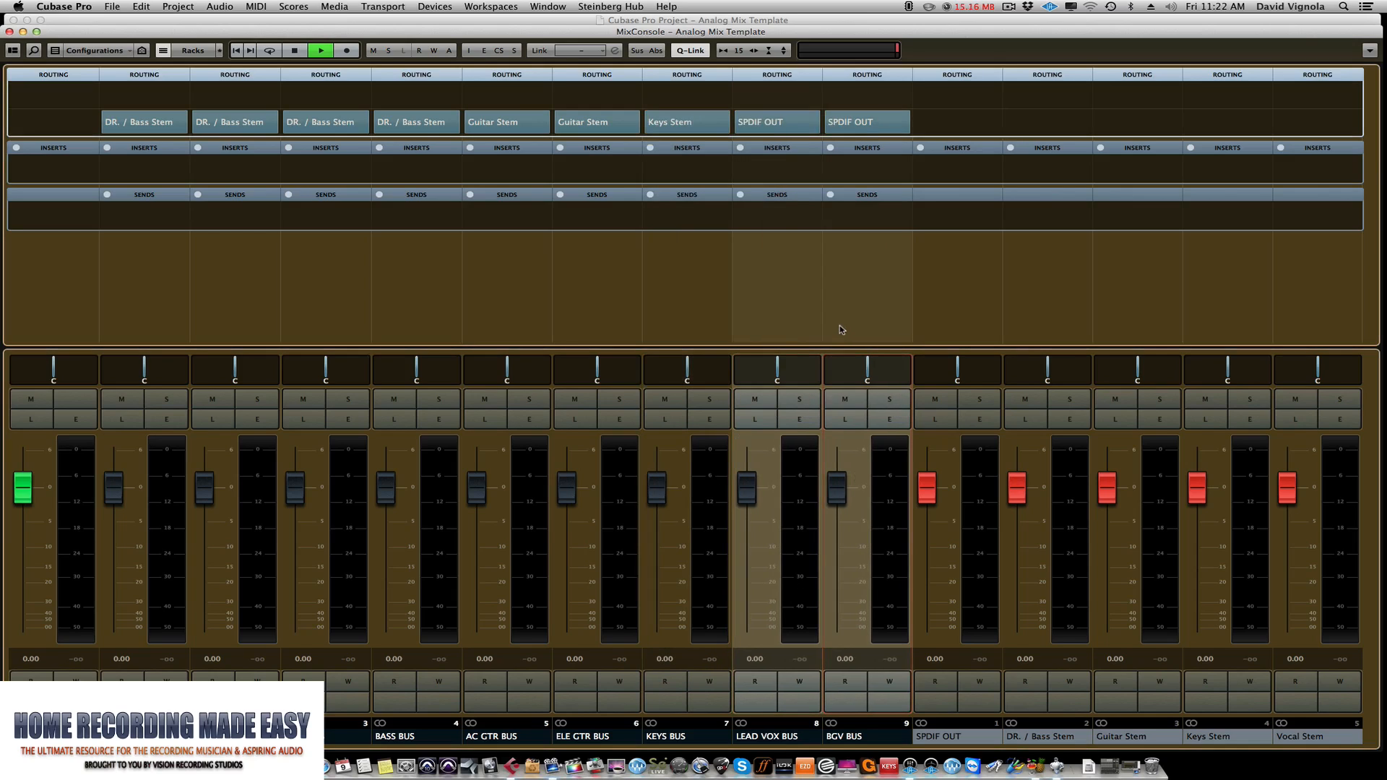
{"action": "left_click", "coordinate": [796, 125]}
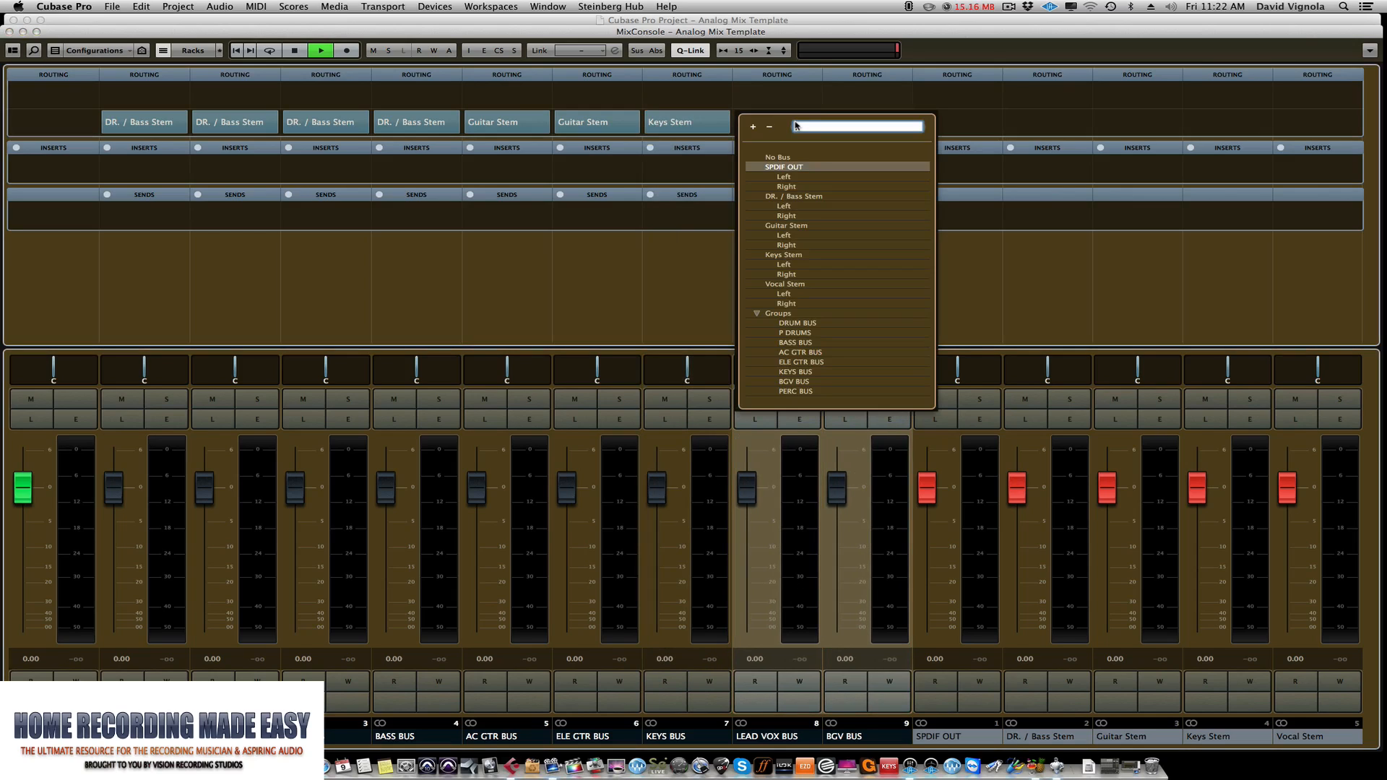
{"action": "left_click", "coordinate": [785, 284]}
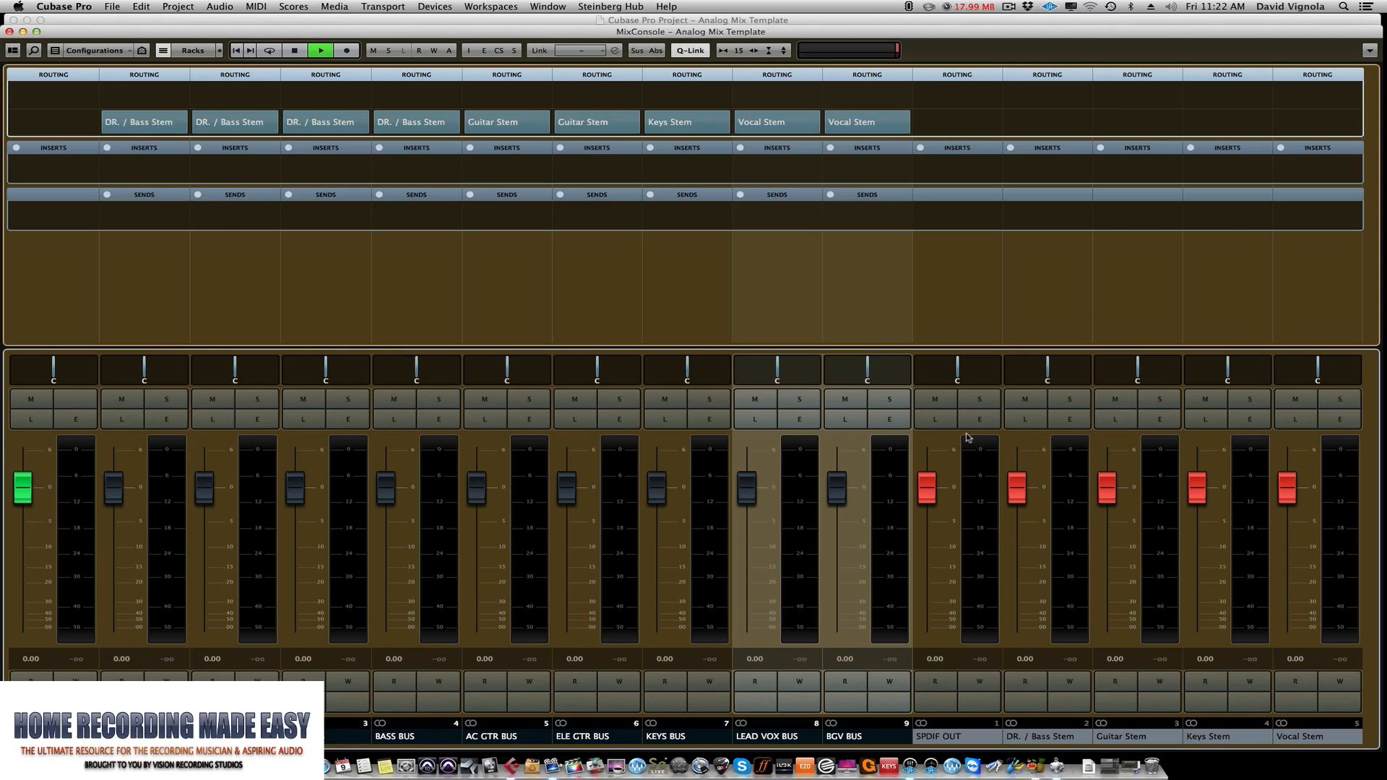
{"action": "left_click", "coordinate": [78, 567]}
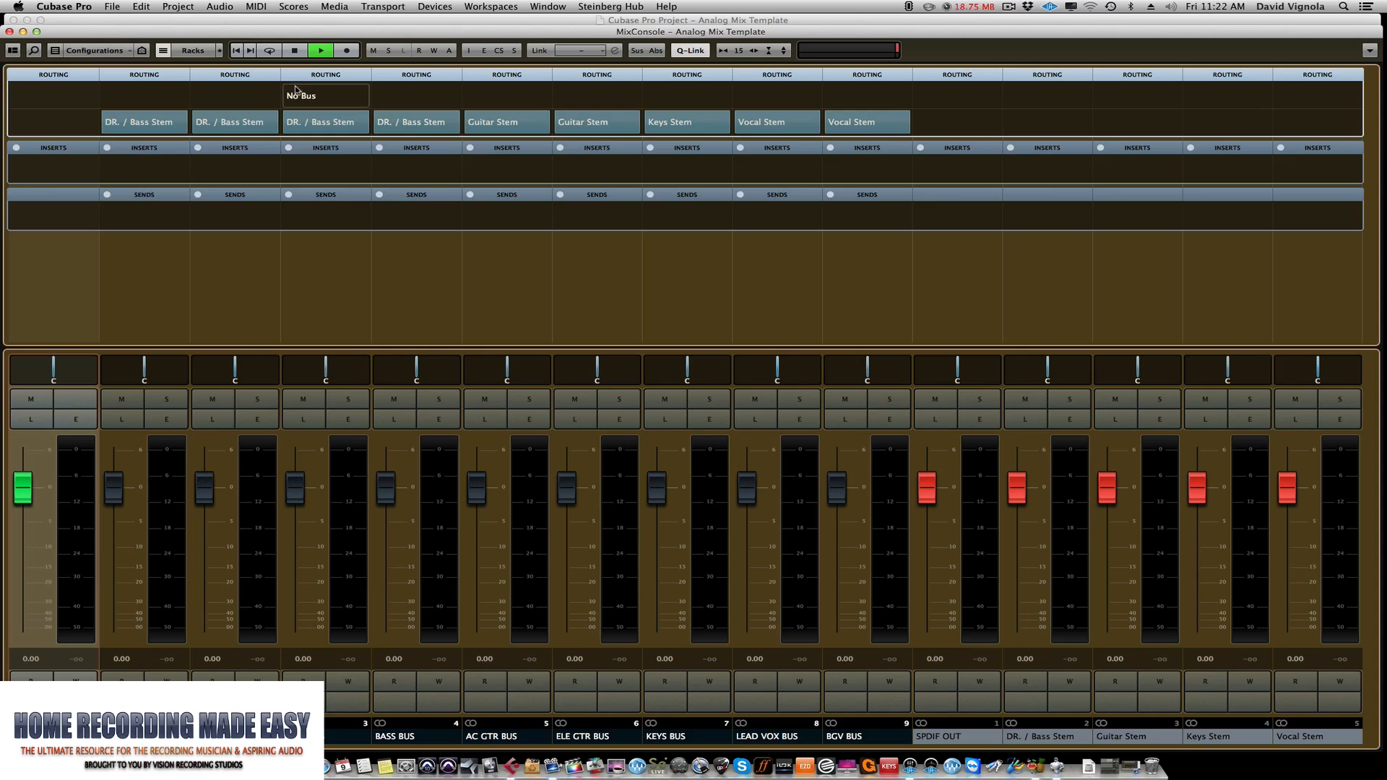
Return to the project window and add one stereo audio track named "PRINT TRACK" below the group tracks
{"action": "left_click", "coordinate": [116, 24]}
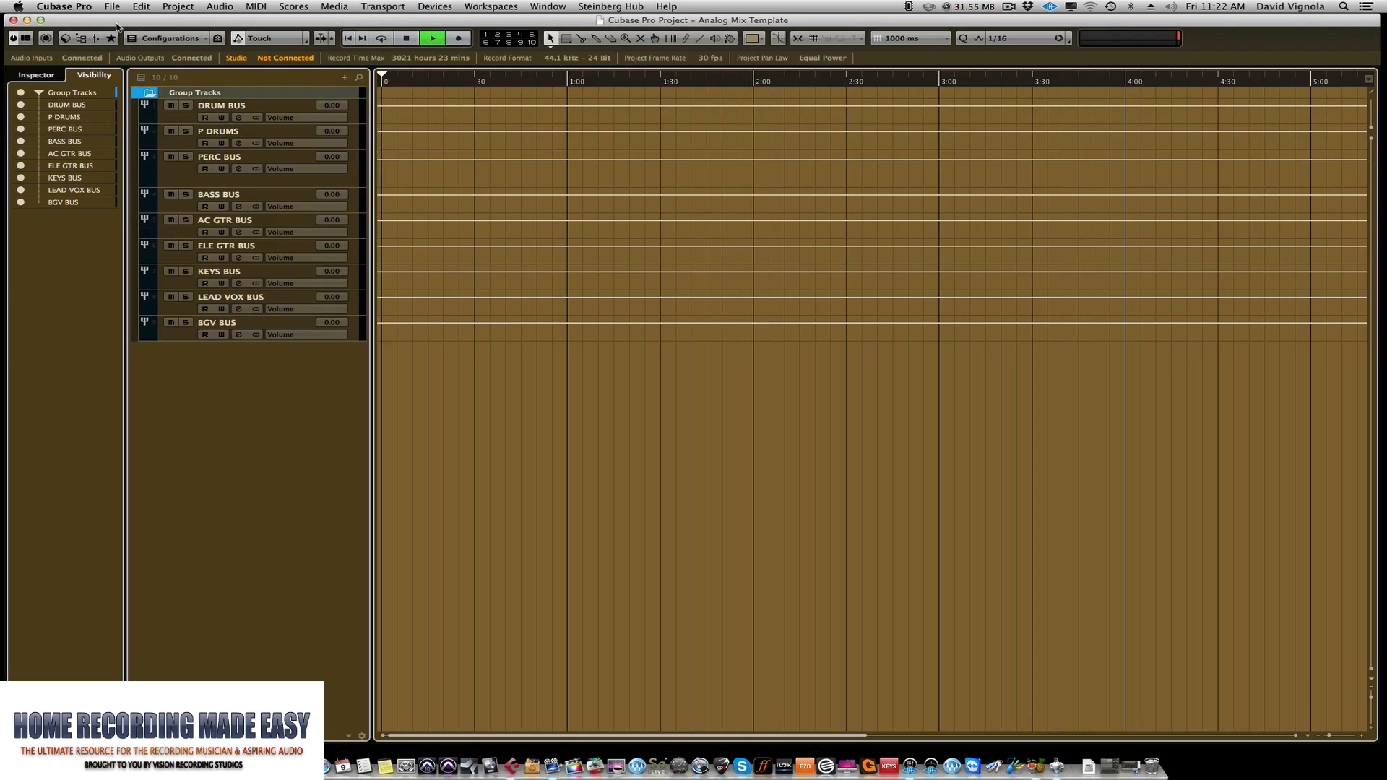
{"action": "right_click", "coordinate": [190, 383]}
{"action": "left_click", "coordinate": [207, 391]}
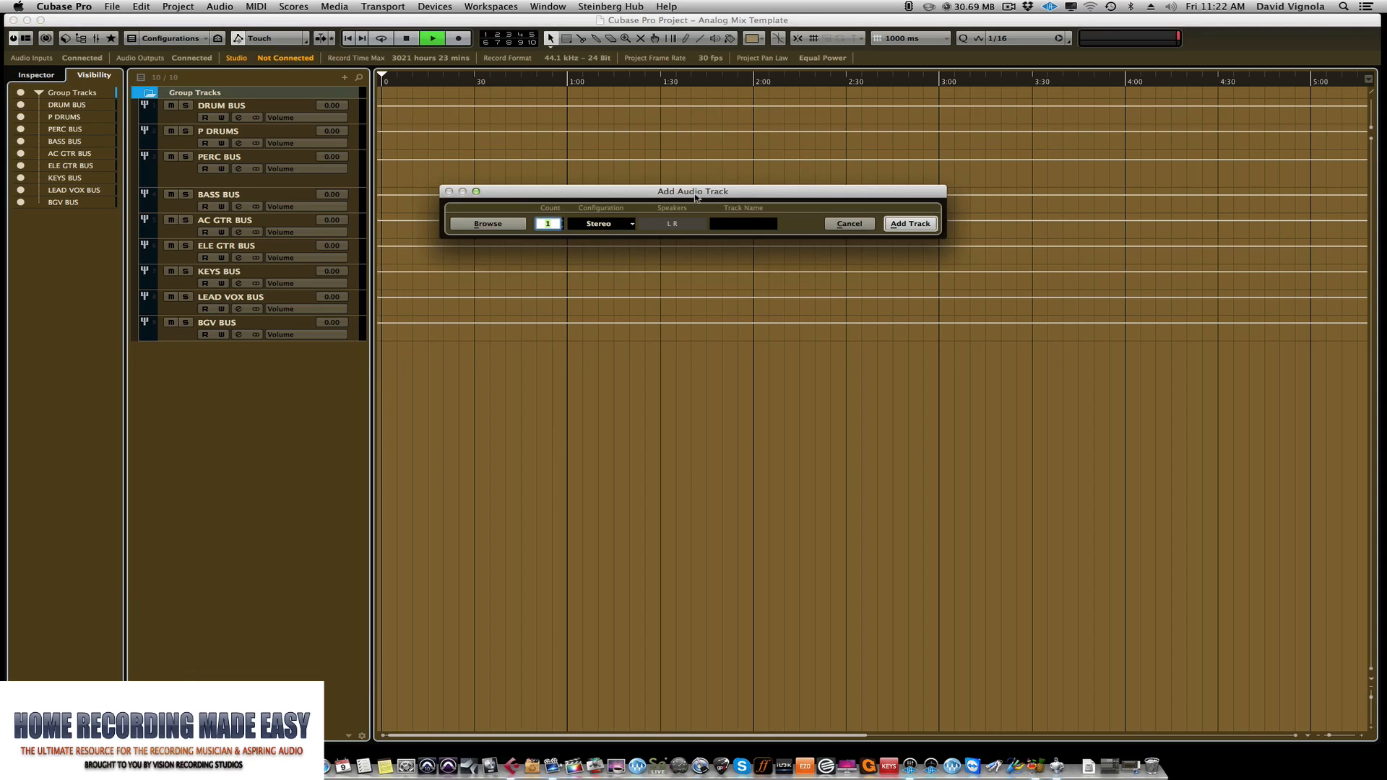
{"action": "left_click_drag", "start_coordinate": [696, 198], "coordinate": [657, 398]}
{"action": "left_click", "coordinate": [694, 424]}
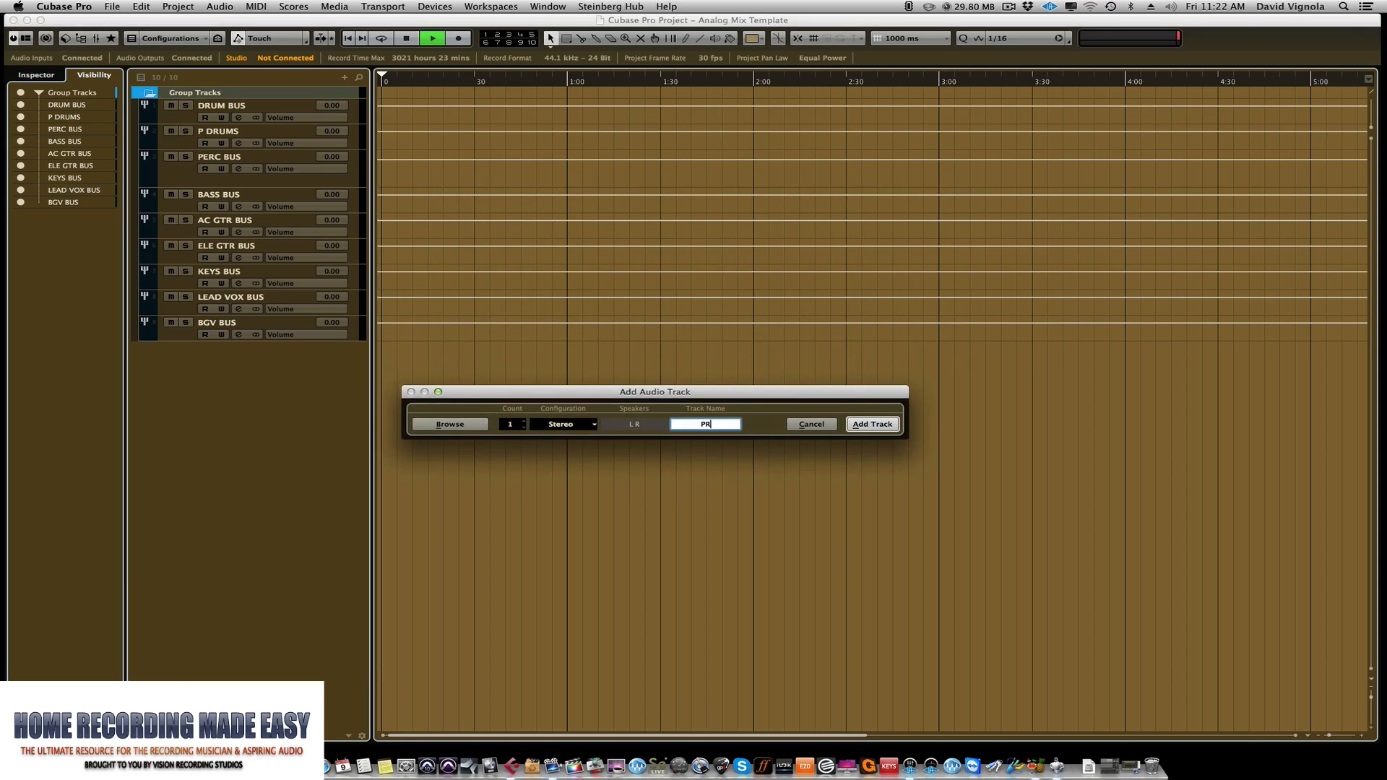
{"action": "type", "text": "PRINT TRACK"}
{"action": "key", "text": "Return"}
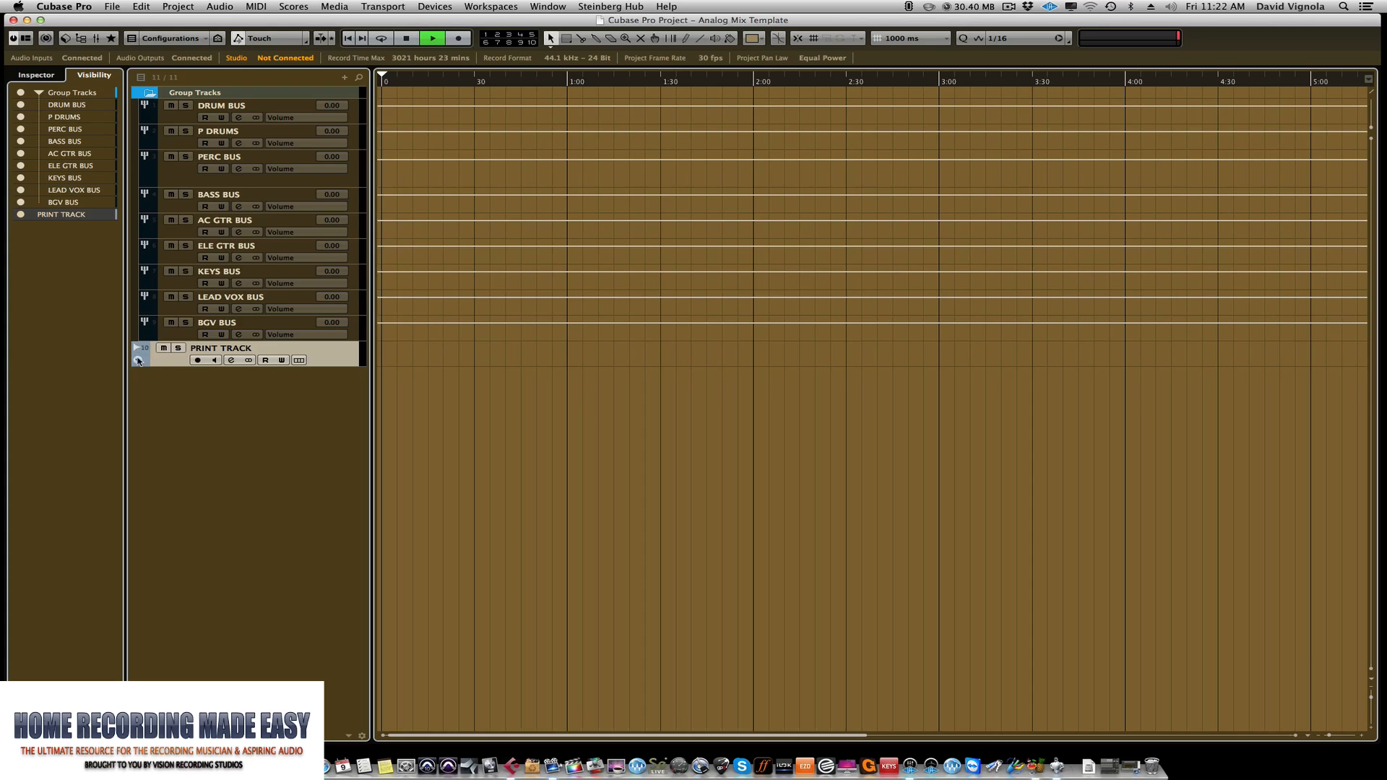
Colour the PRINT TRACK red and increase its height in the track list
{"action": "left_click", "coordinate": [42, 75]}
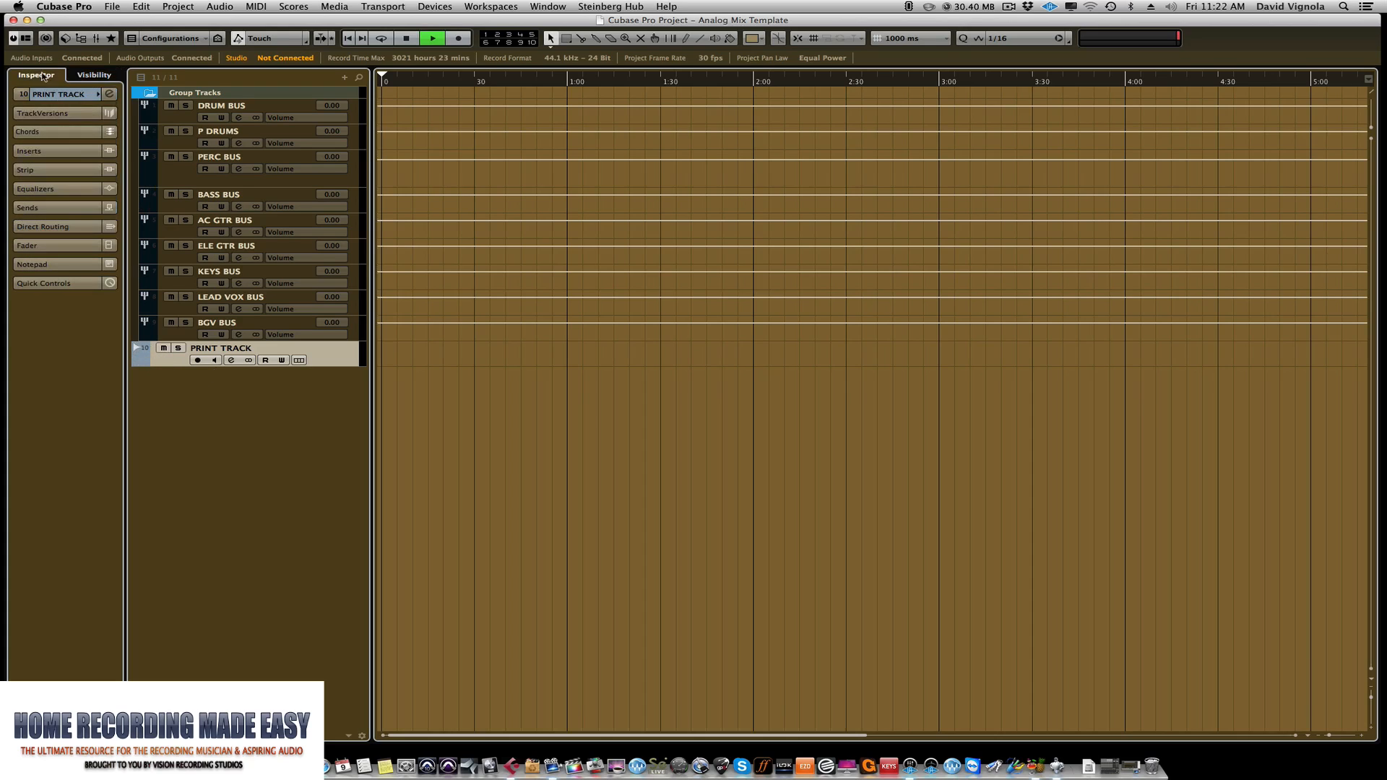
{"action": "left_click", "coordinate": [98, 95]}
{"action": "left_click", "coordinate": [121, 101]}
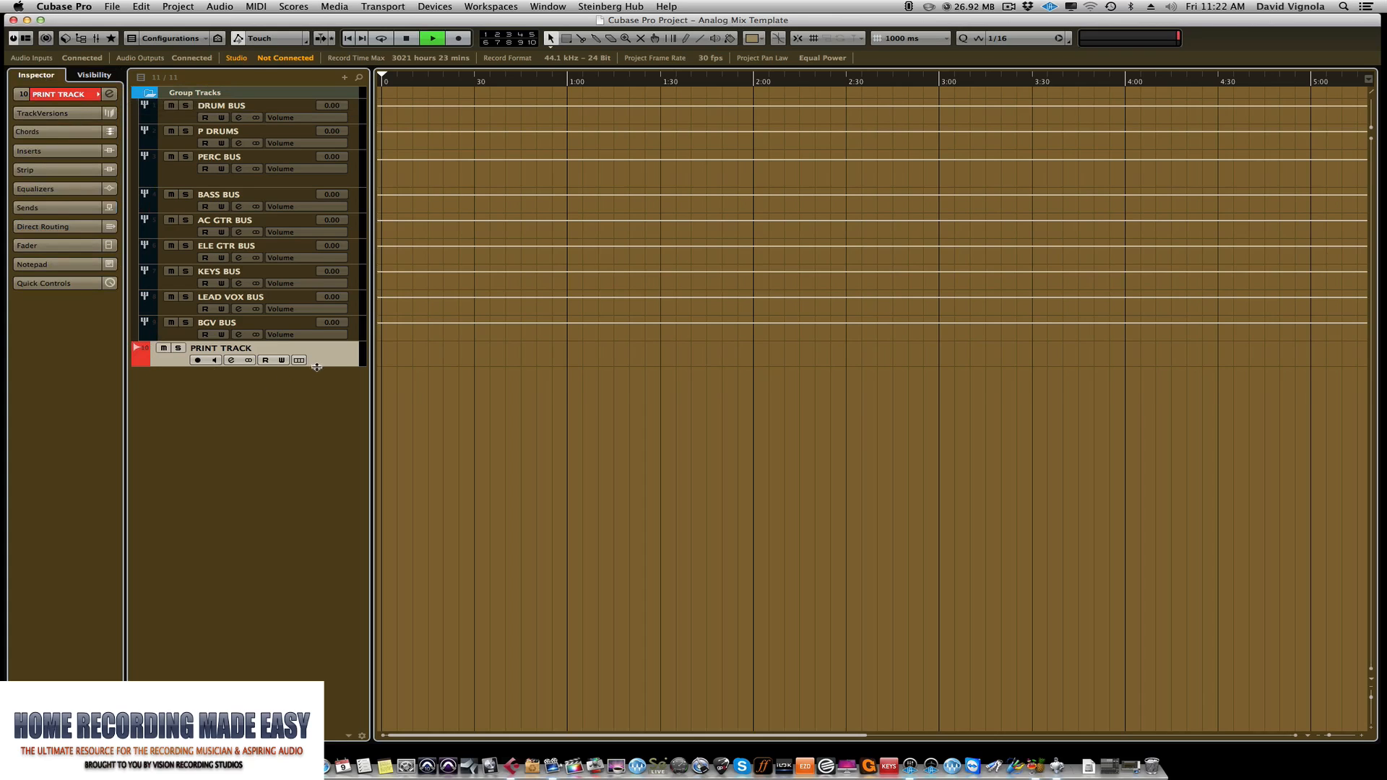
{"action": "left_click_drag", "start_coordinate": [316, 367], "coordinate": [314, 385]}
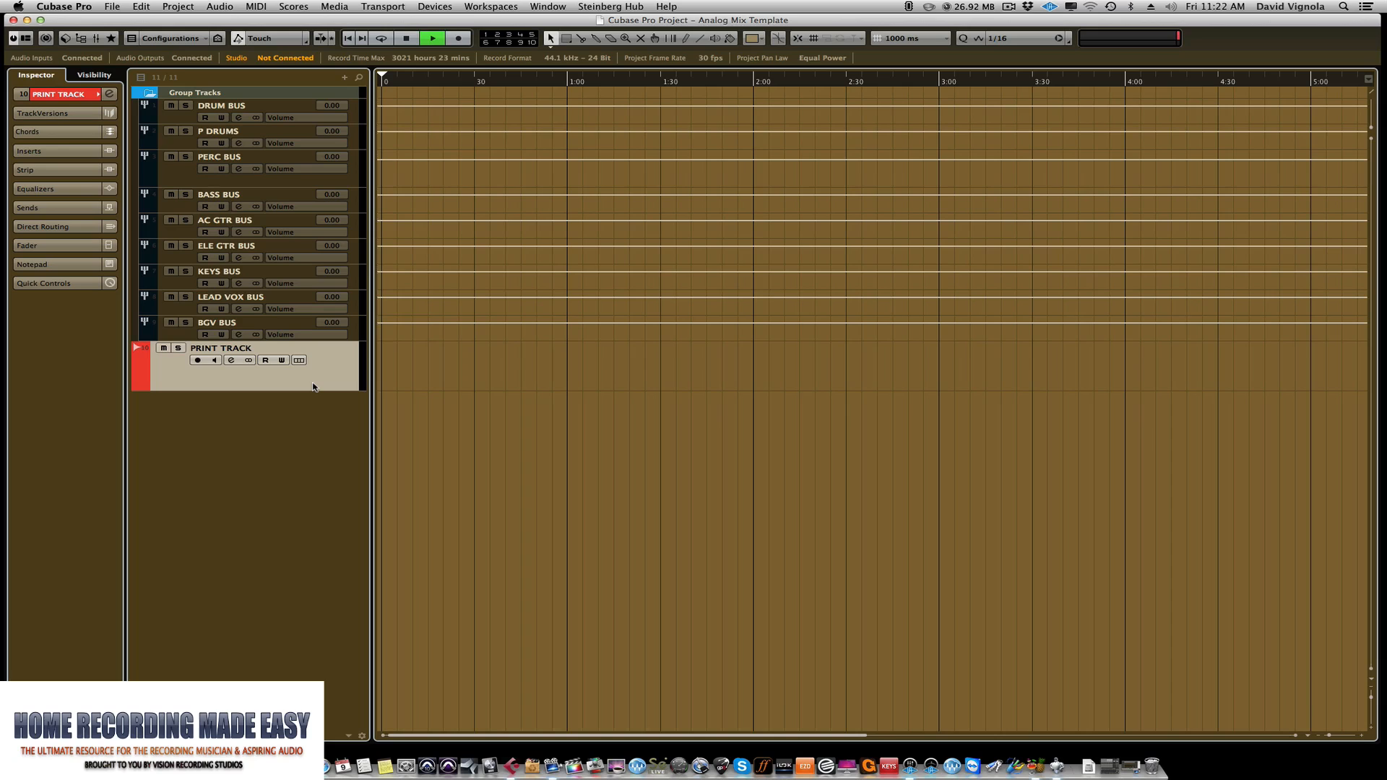
Enable input monitoring on the PRINT TRACK channel in the MixConsole, then return to the project window
{"action": "key", "text": "F3"}
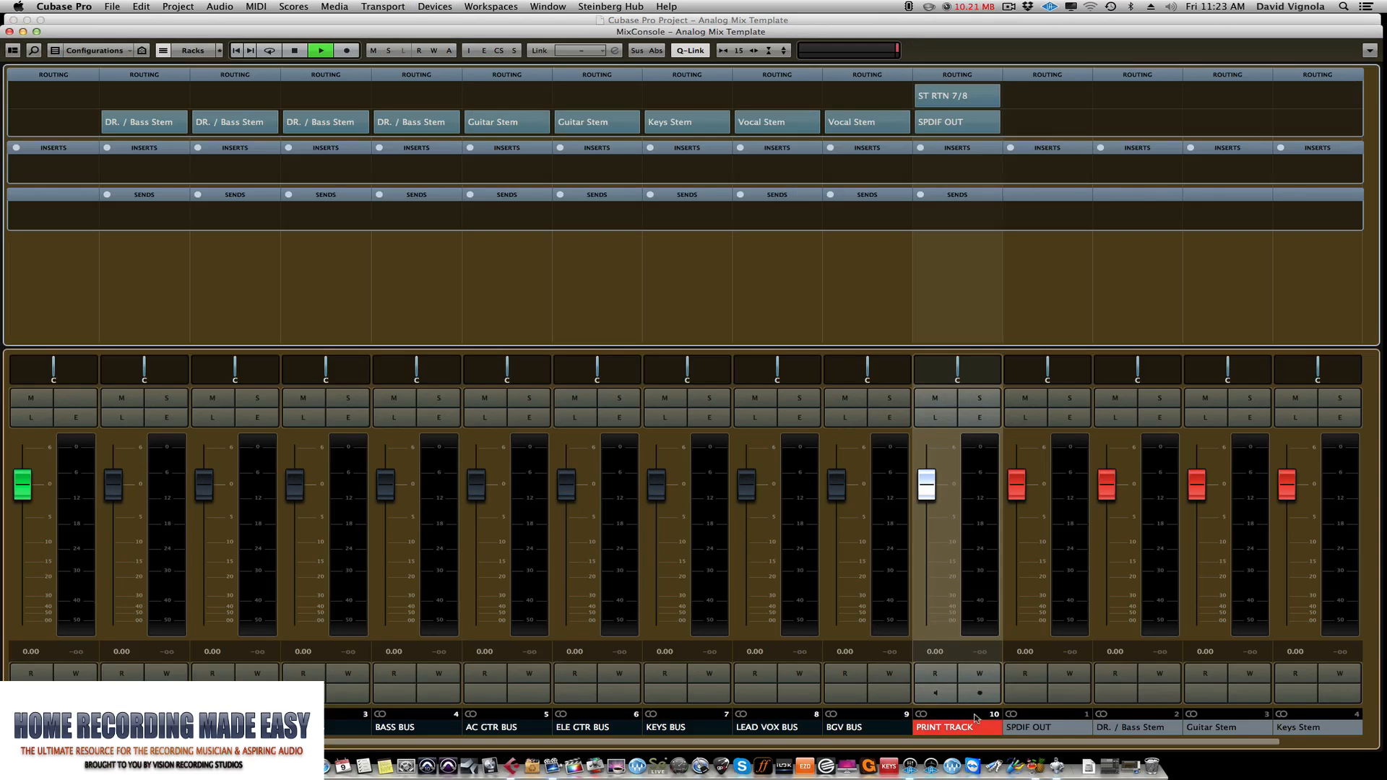
{"action": "left_click", "coordinate": [936, 694]}
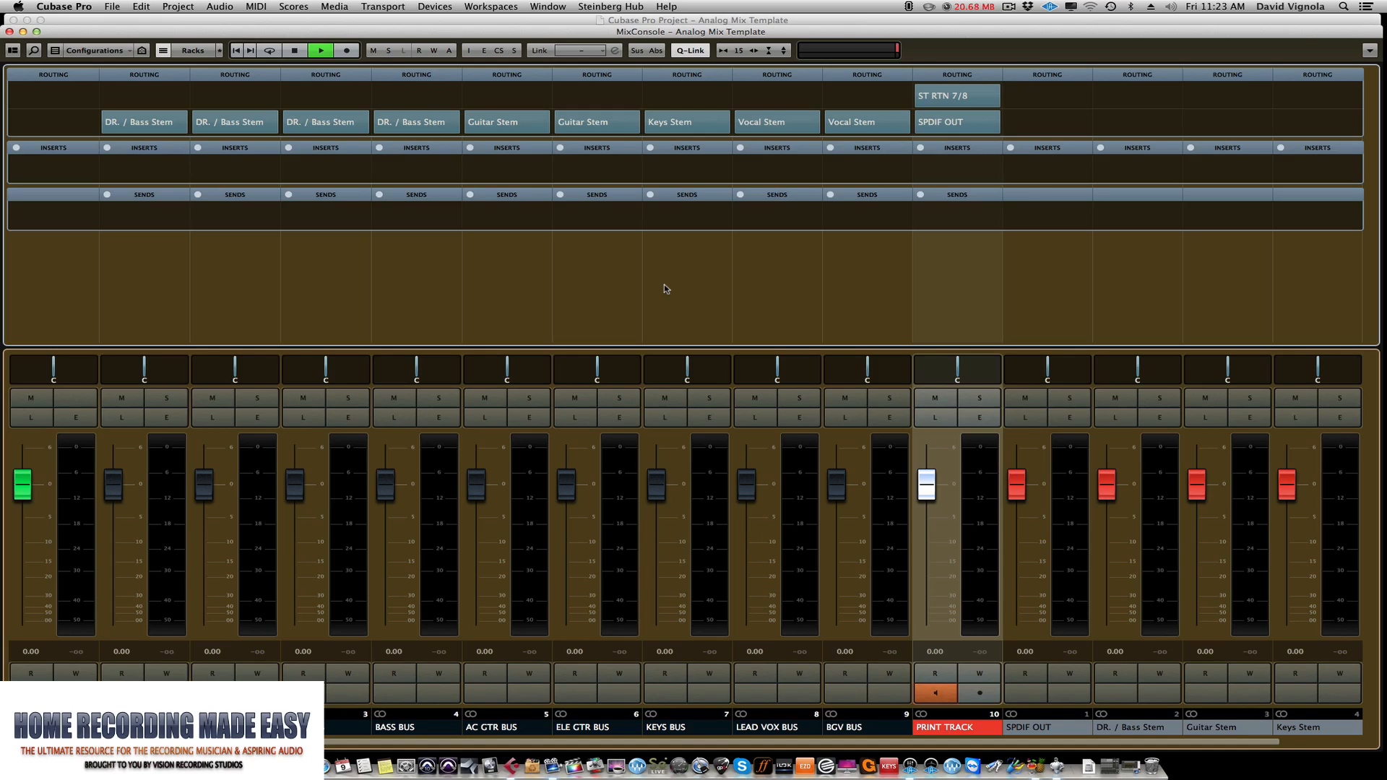
{"action": "key", "text": "F3"}
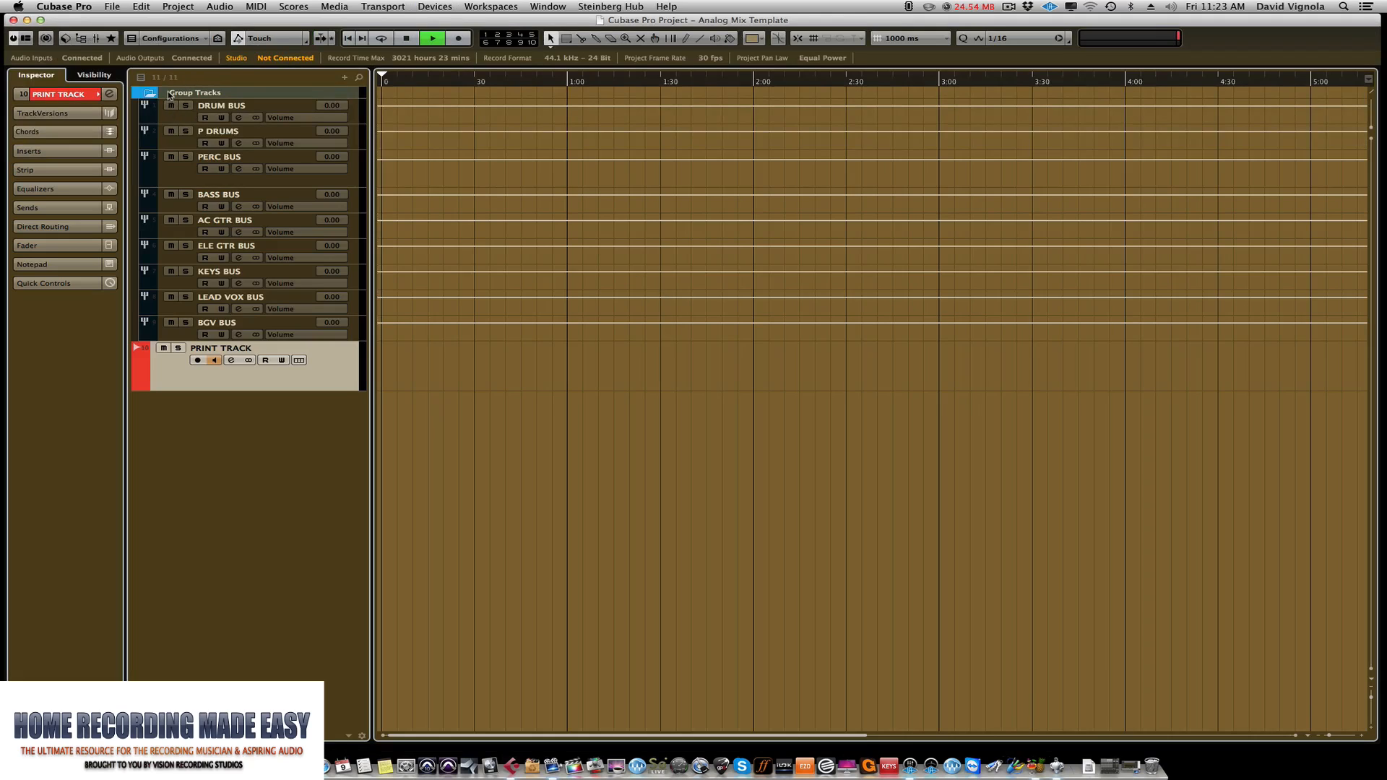
Add a stereo FX channel track with no effect below the PRINT TRACK
{"action": "right_click", "coordinate": [196, 420]}
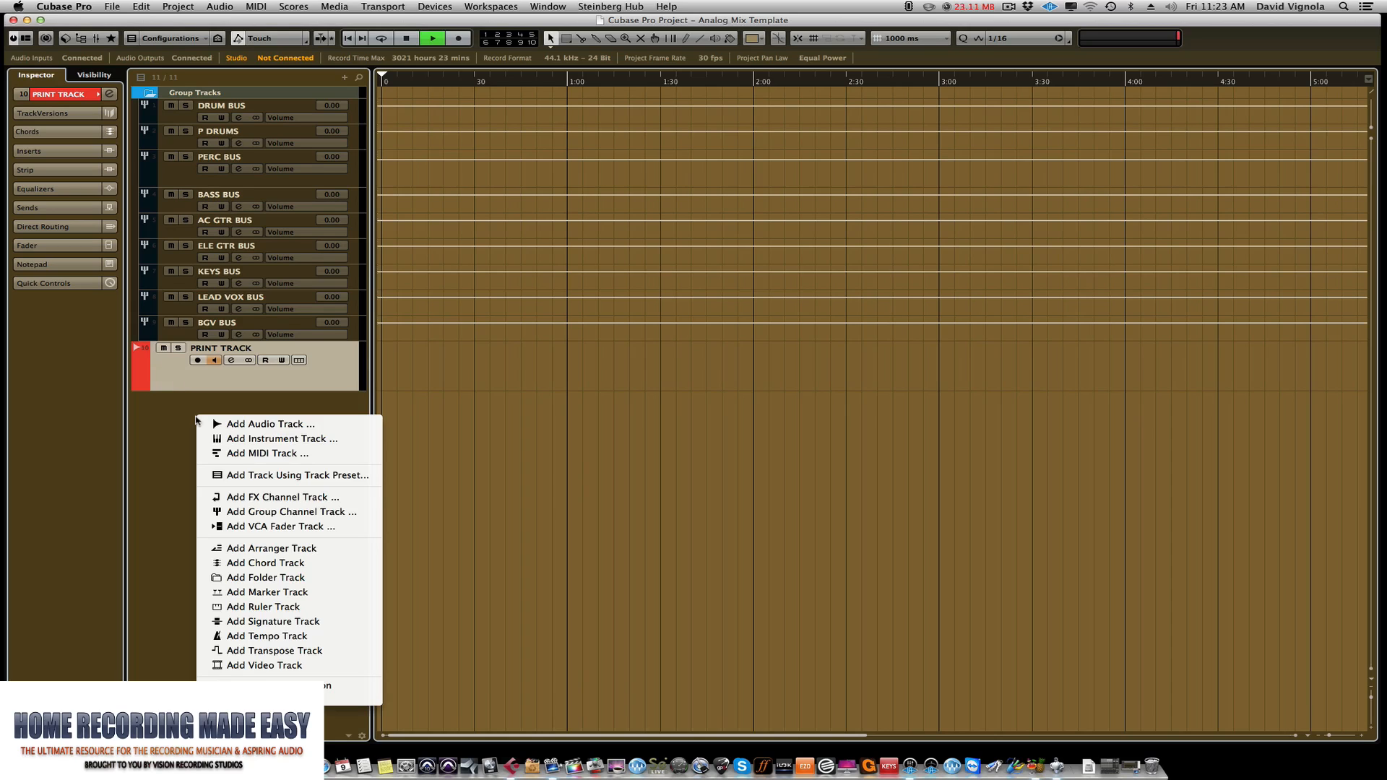
{"action": "left_click", "coordinate": [234, 499]}
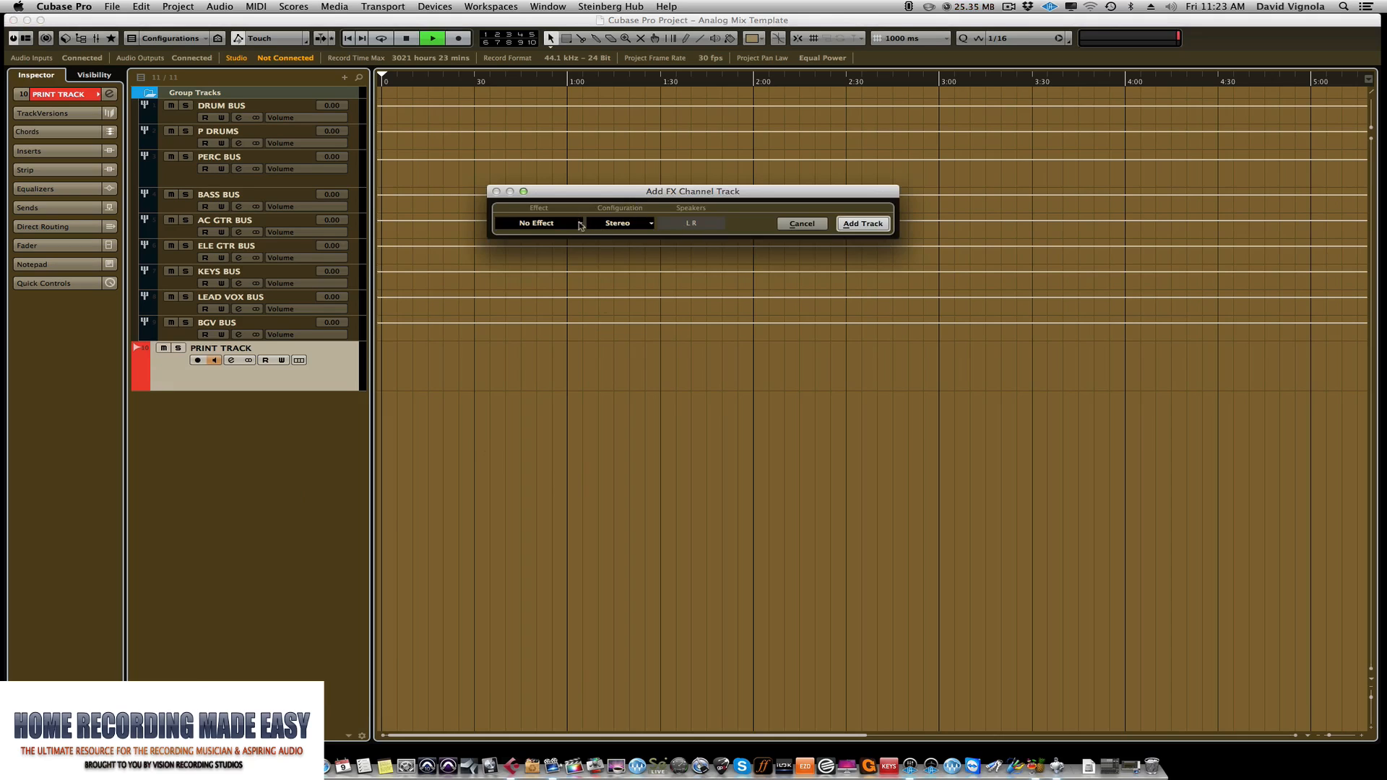
{"action": "left_click", "coordinate": [851, 228]}
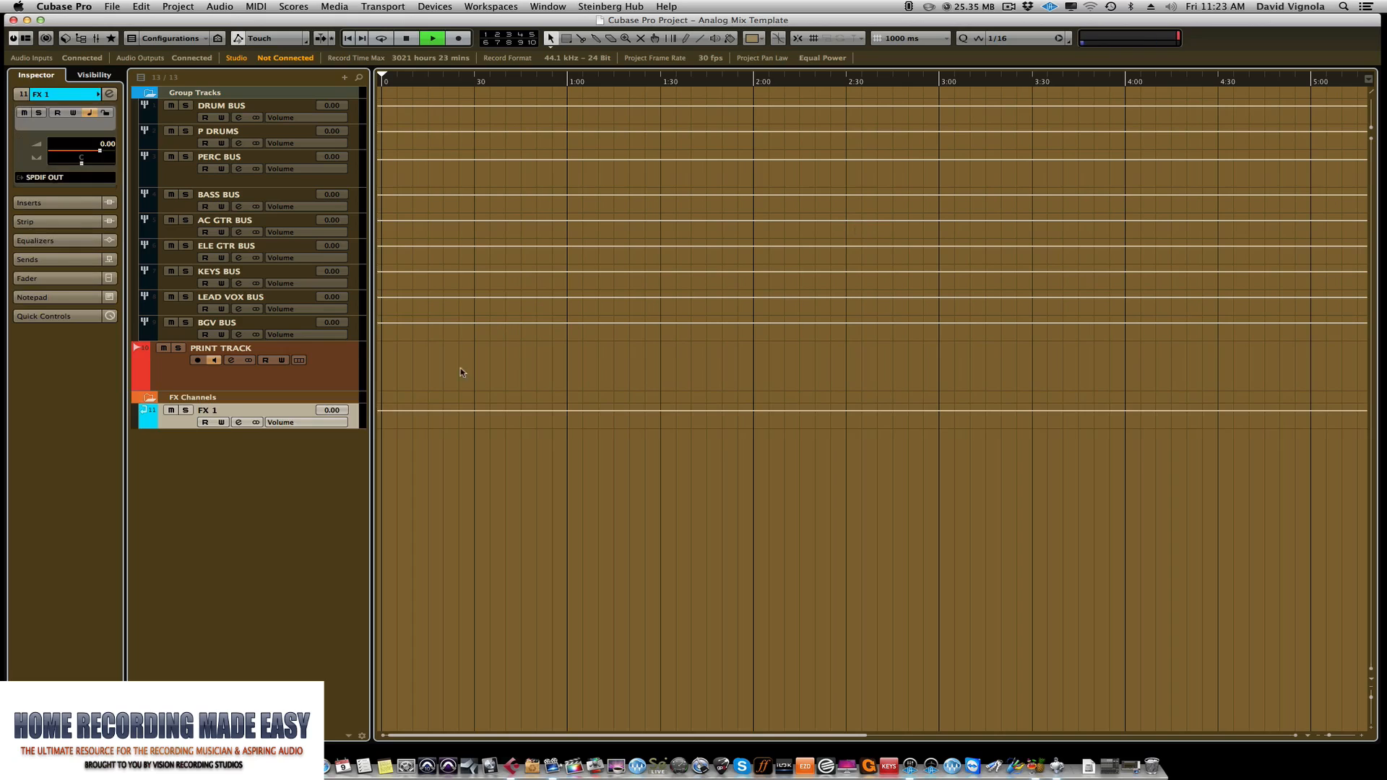
Duplicate the FX channel track five times to make six FX channels in total
{"action": "right_click", "coordinate": [172, 426]}
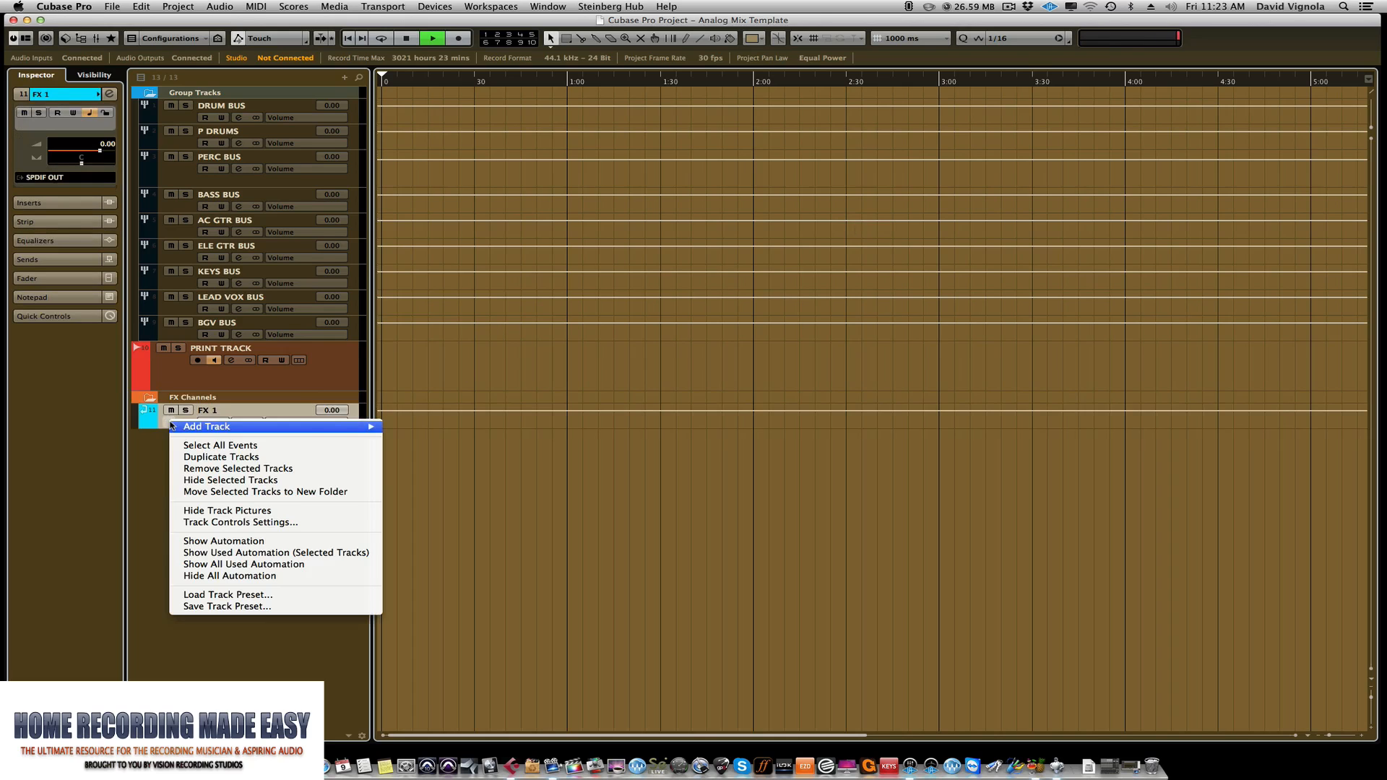
{"action": "left_click", "coordinate": [174, 457]}
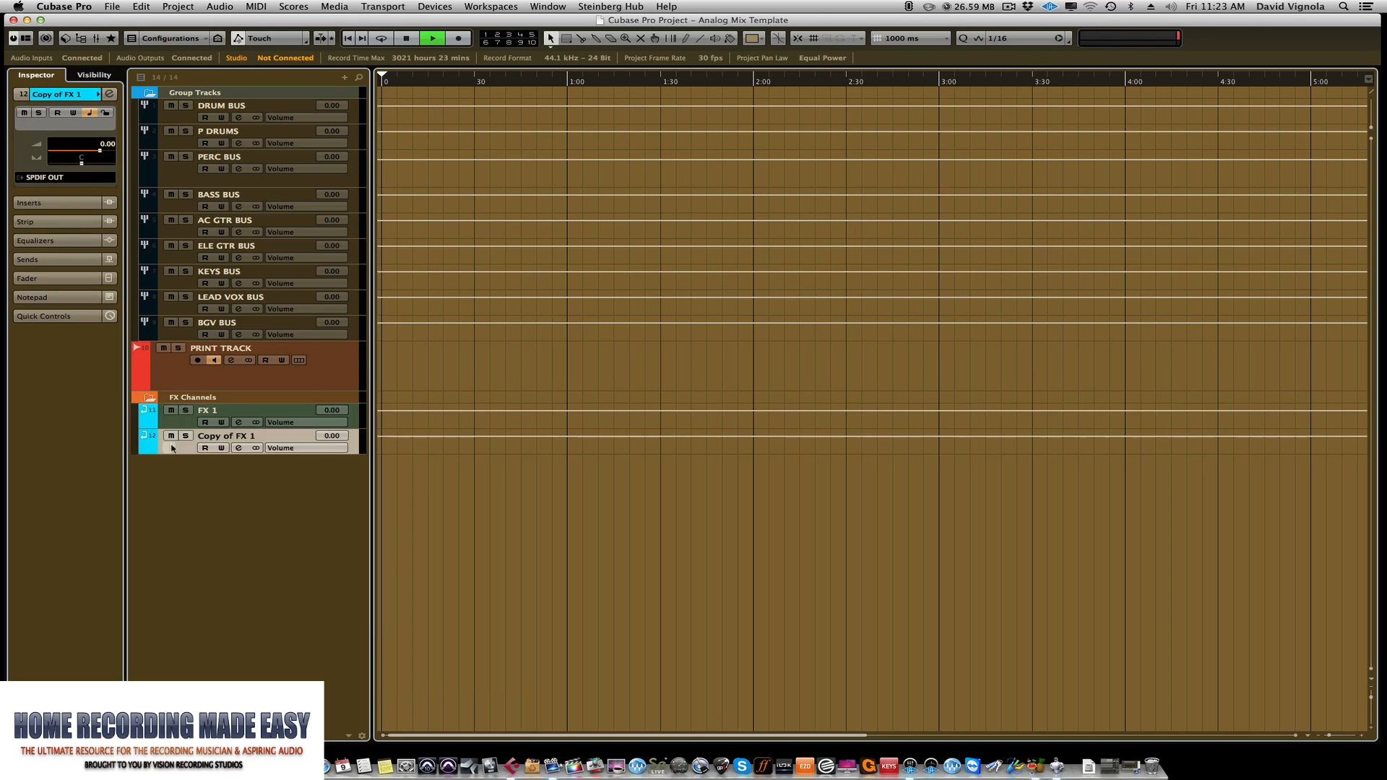
{"action": "right_click", "coordinate": [172, 448]}
{"action": "left_click", "coordinate": [173, 476]}
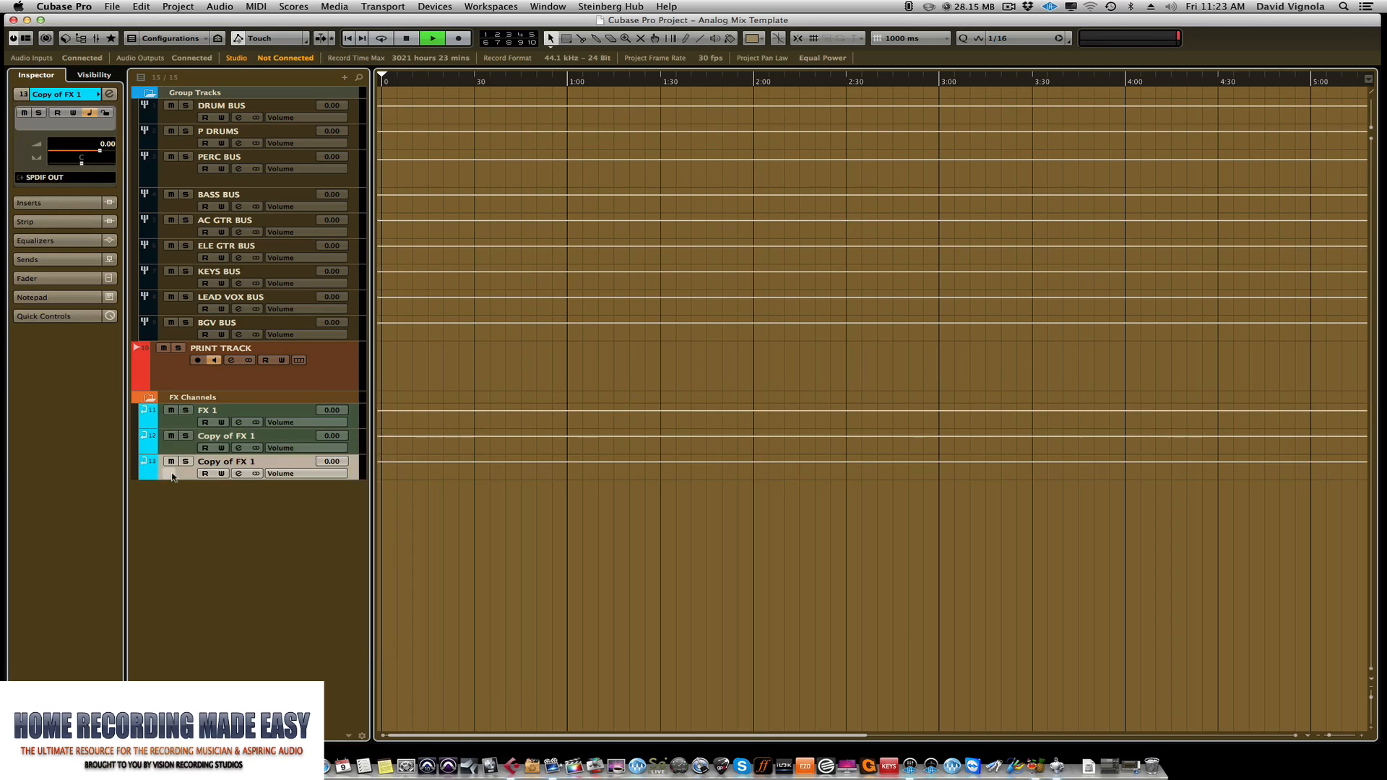
{"action": "right_click", "coordinate": [172, 477]}
{"action": "left_click", "coordinate": [174, 508]}
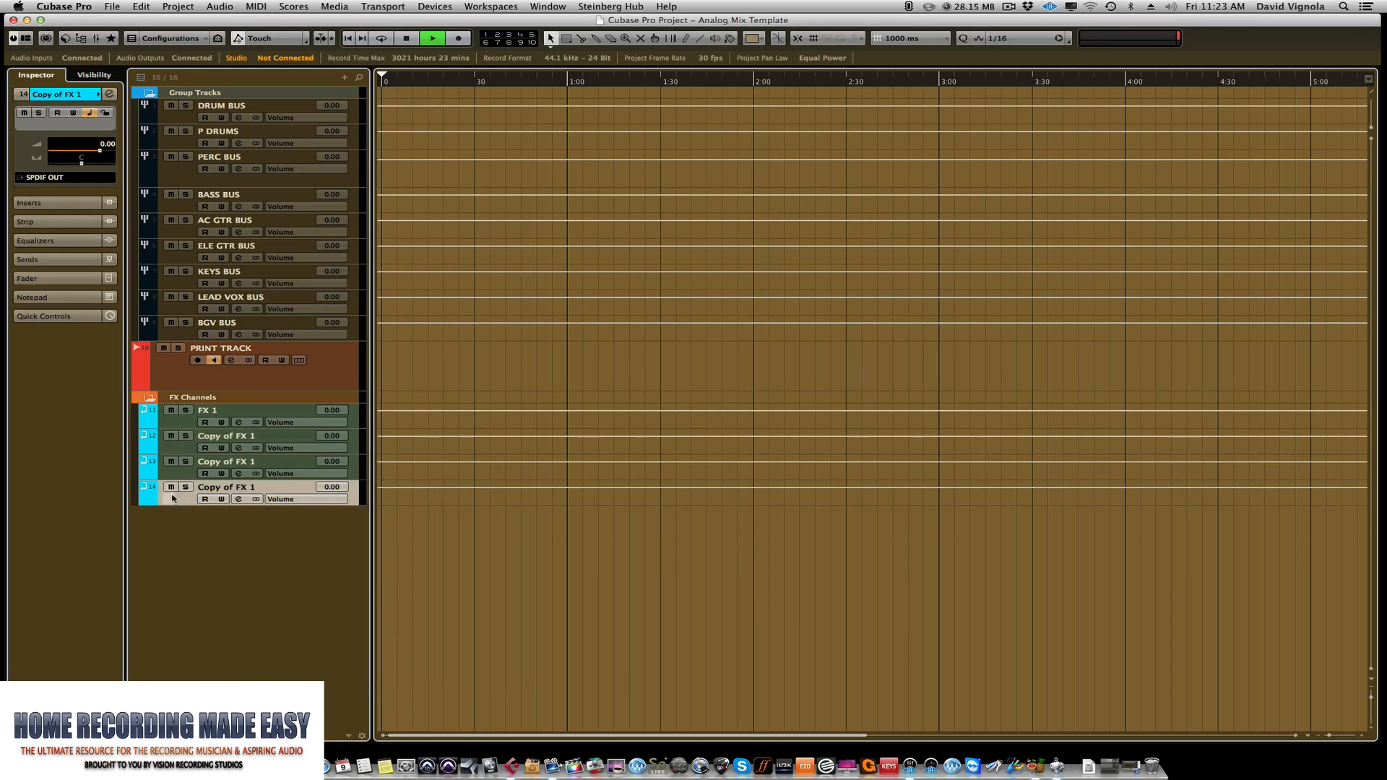
{"action": "right_click", "coordinate": [173, 498]}
{"action": "left_click", "coordinate": [167, 528]}
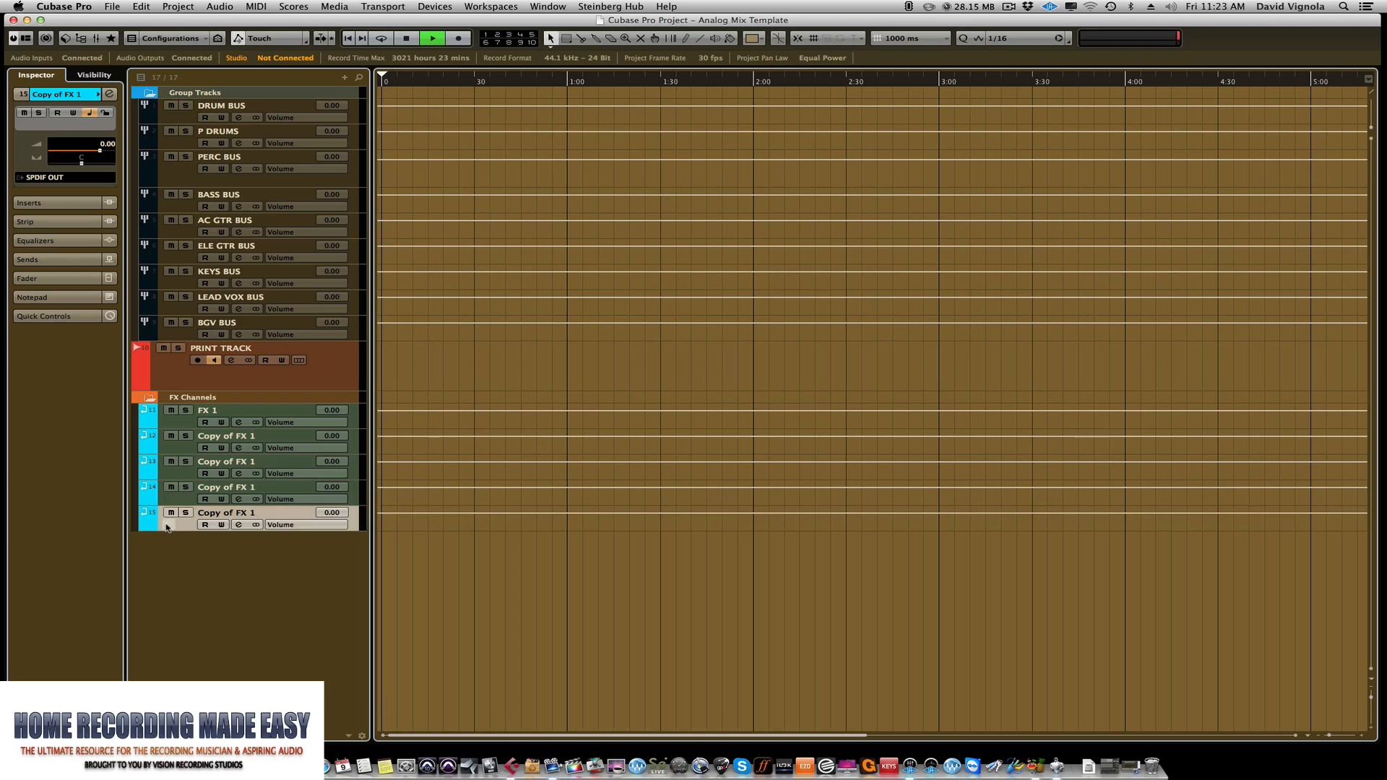
{"action": "right_click", "coordinate": [166, 527]}
{"action": "left_click", "coordinate": [169, 559]}
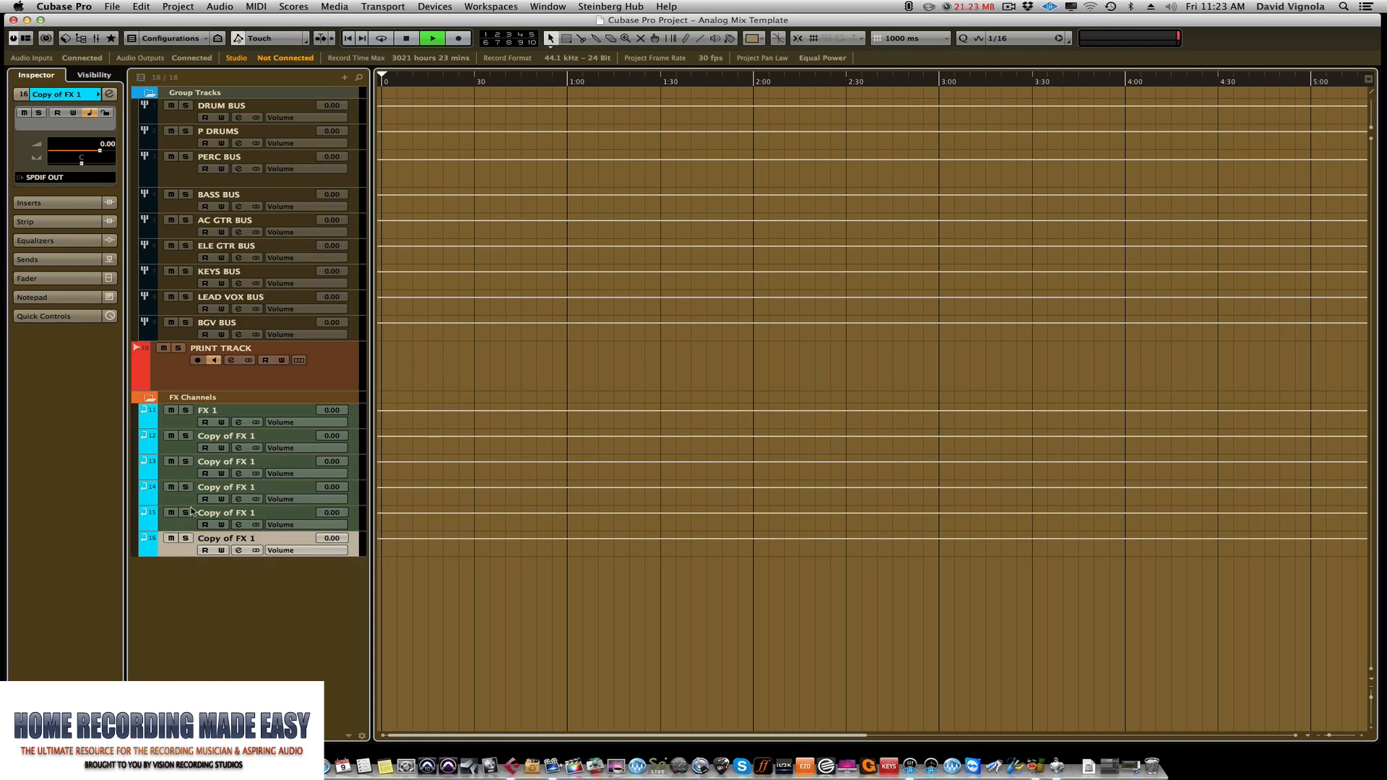
Rename the first FX channel "OFFICE" and the second FX channel "PLATE"
{"action": "double_click", "coordinate": [218, 410]}
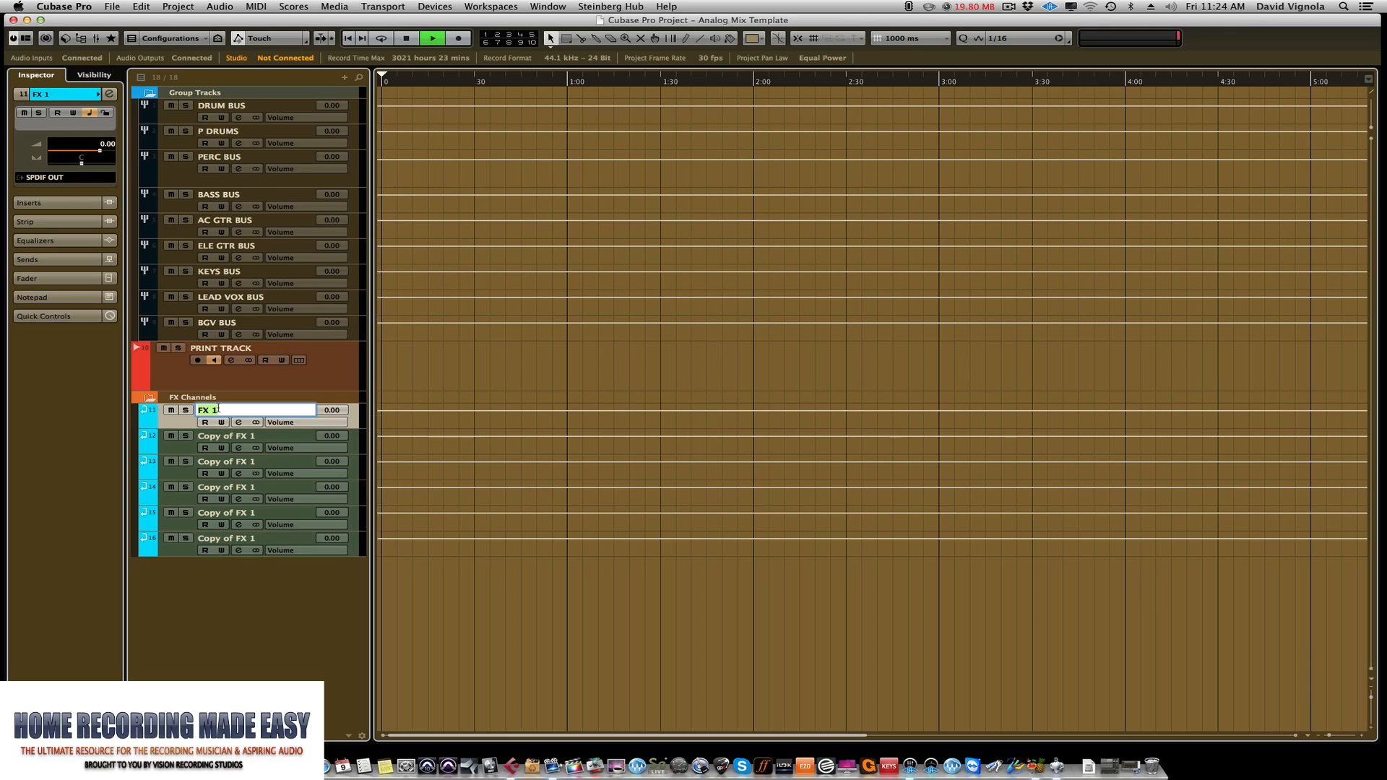
{"action": "type", "text": "OFFICE"}
{"action": "key", "text": "Return"}
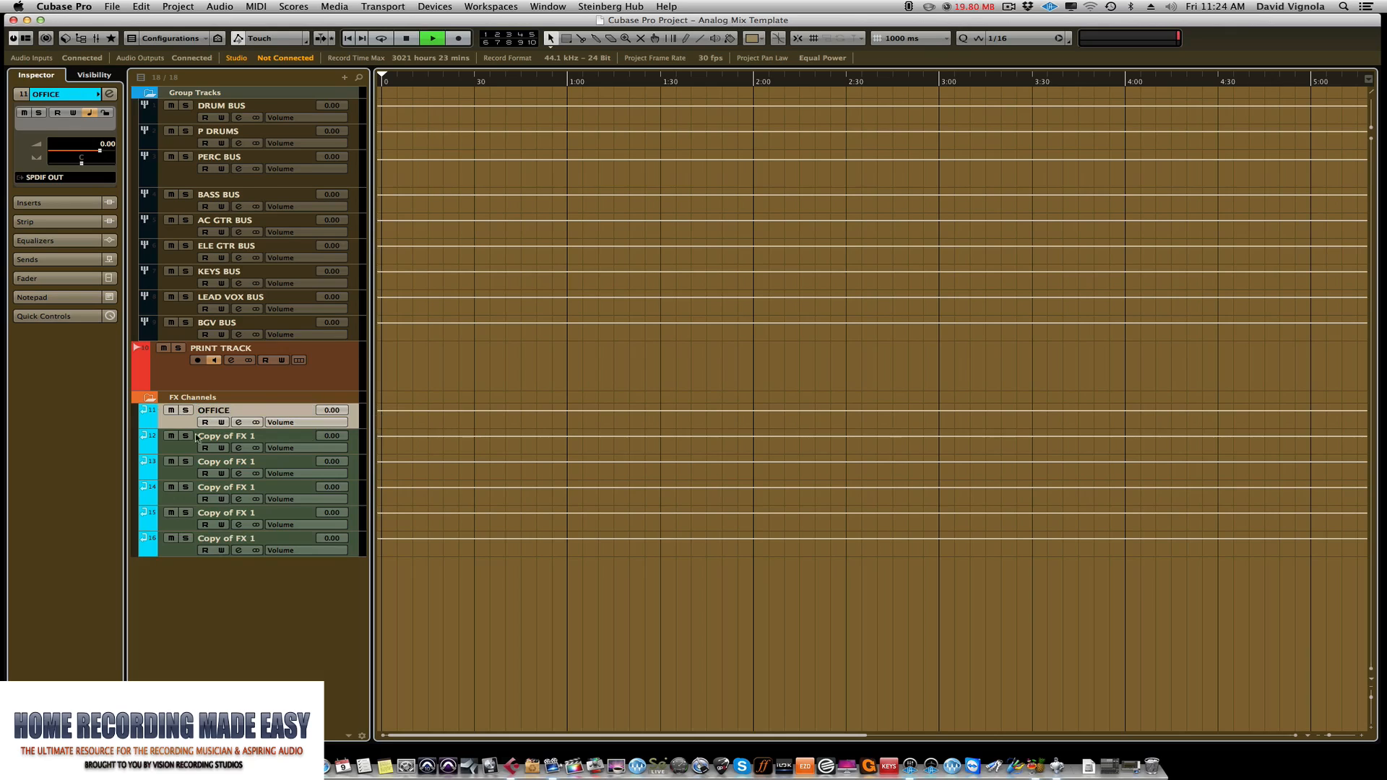
{"action": "double_click", "coordinate": [209, 436]}
{"action": "type", "text": "PLA"}
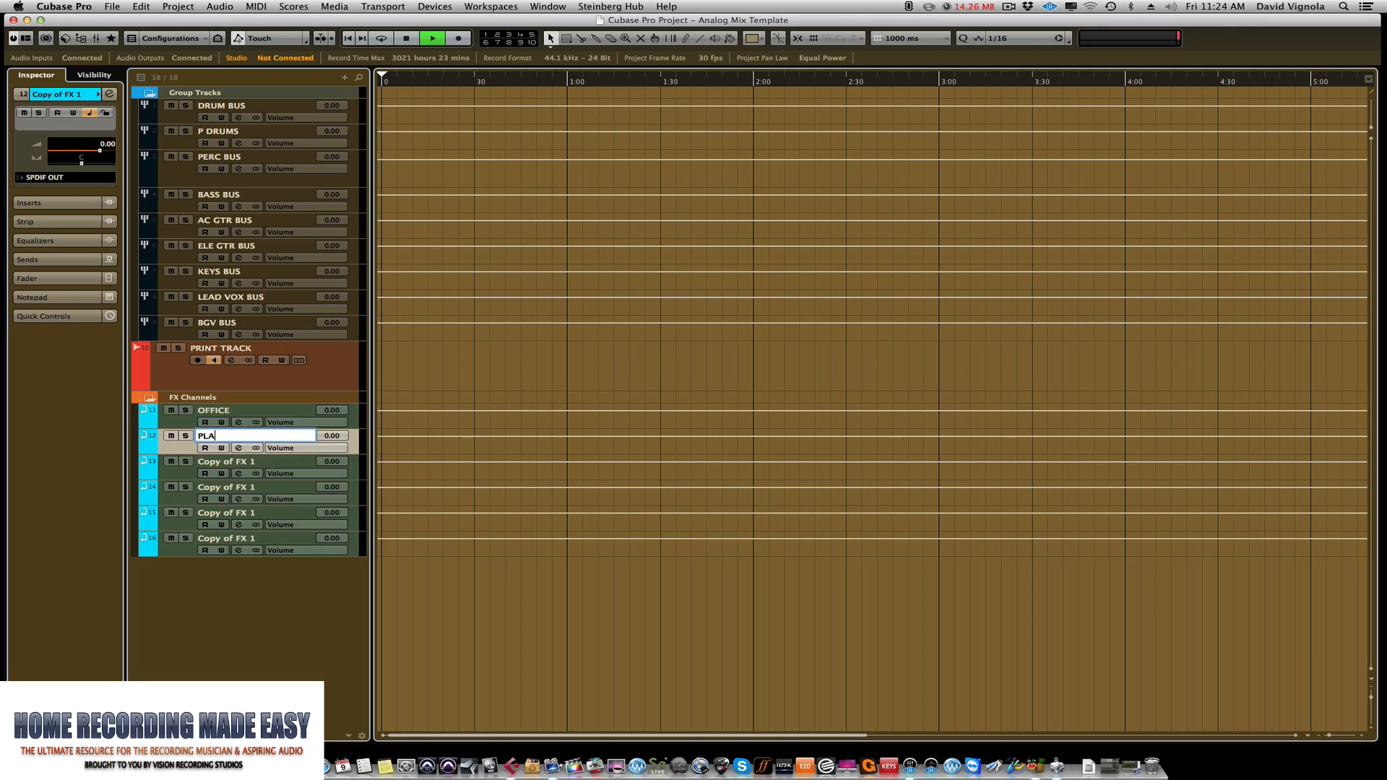
{"action": "type", "text": "TE"}
{"action": "key", "text": "Return"}
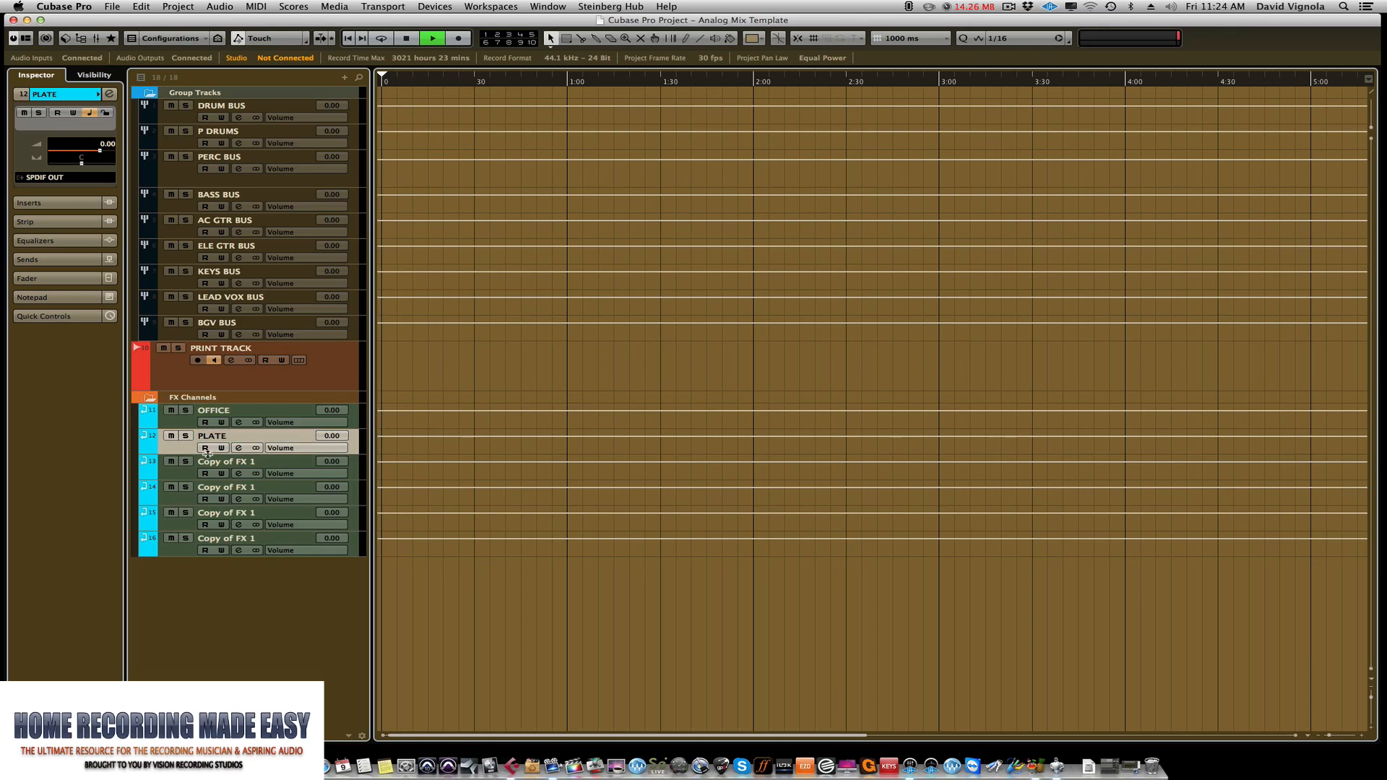
Rename the third FX channel "HALL" and the fourth FX channel "VOX DELAY"
{"action": "double_click", "coordinate": [209, 461]}
{"action": "type", "text": "HA"}
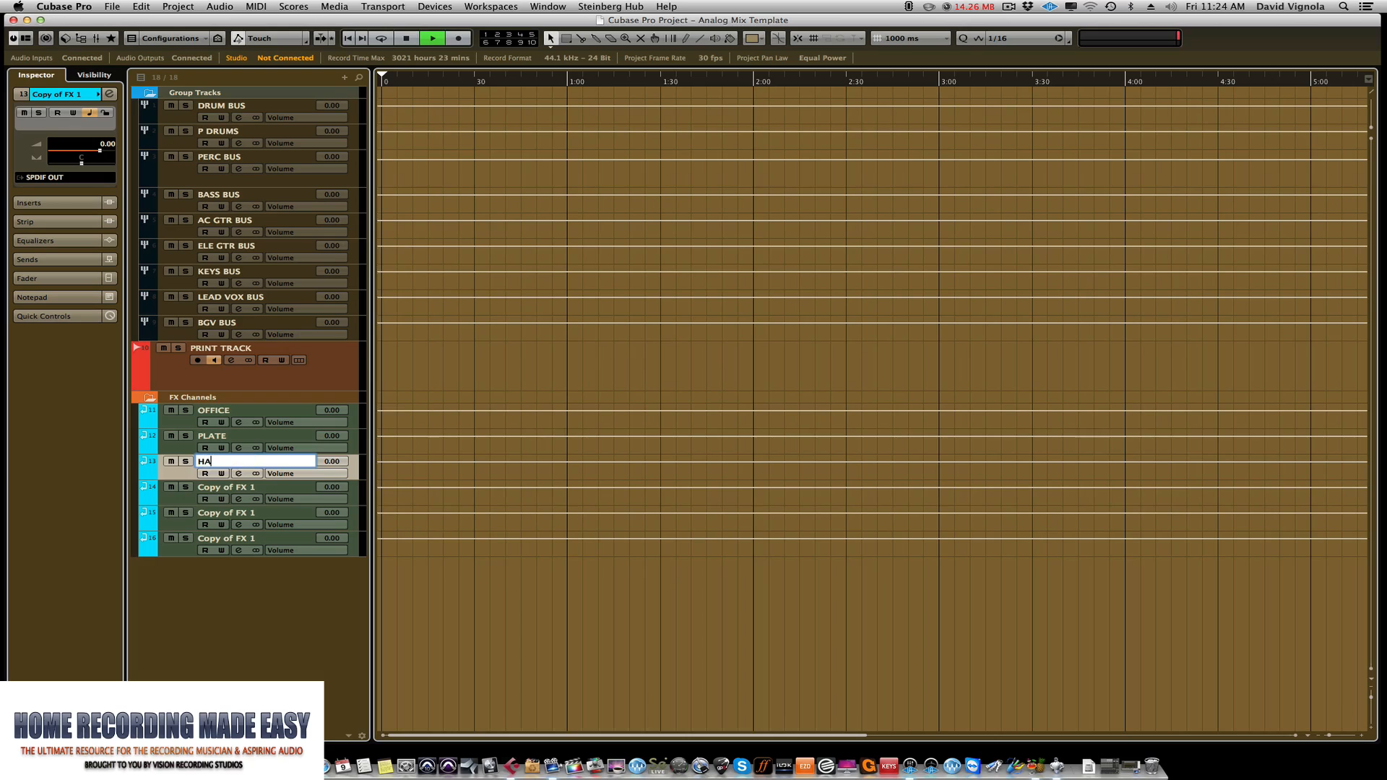
{"action": "type", "text": "LL"}
{"action": "key", "text": "Return"}
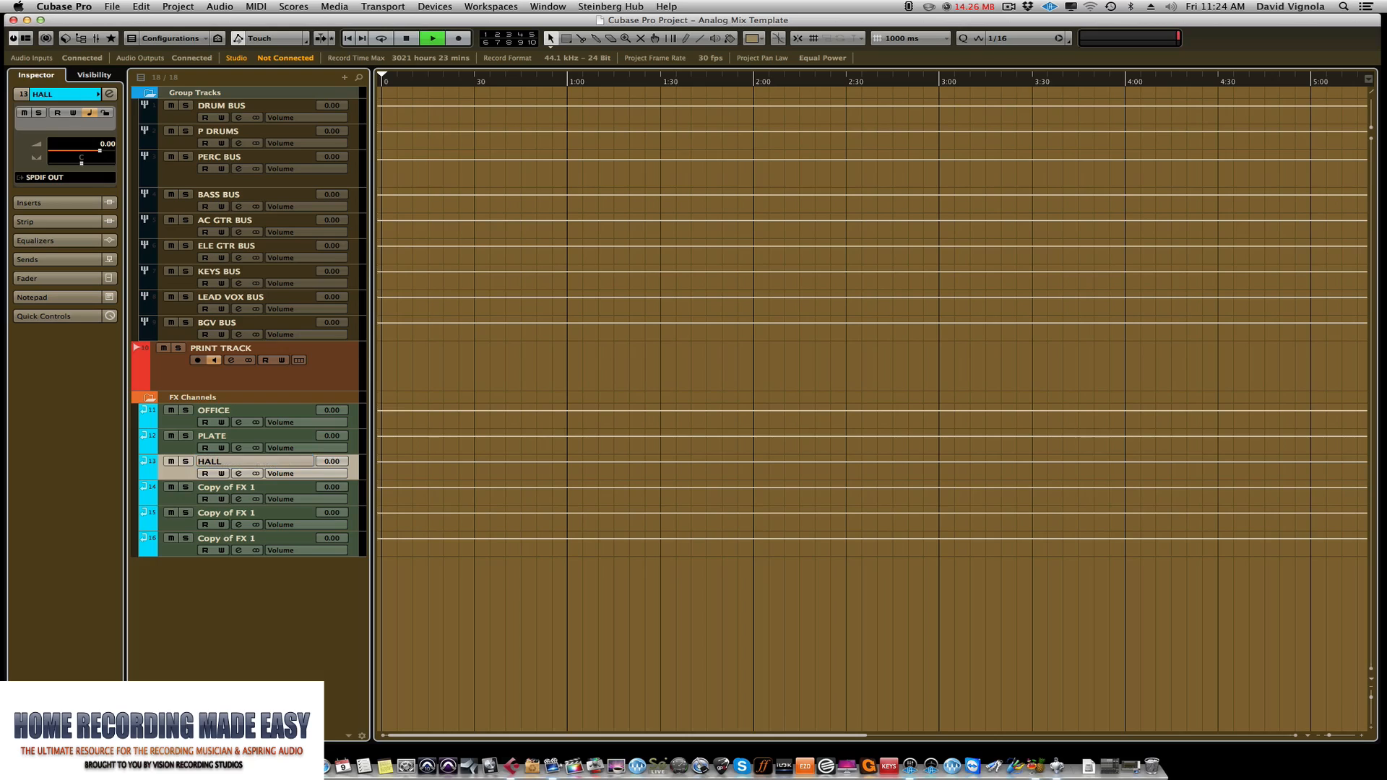
{"action": "double_click", "coordinate": [215, 489]}
{"action": "type", "text": "VOX DEL"}
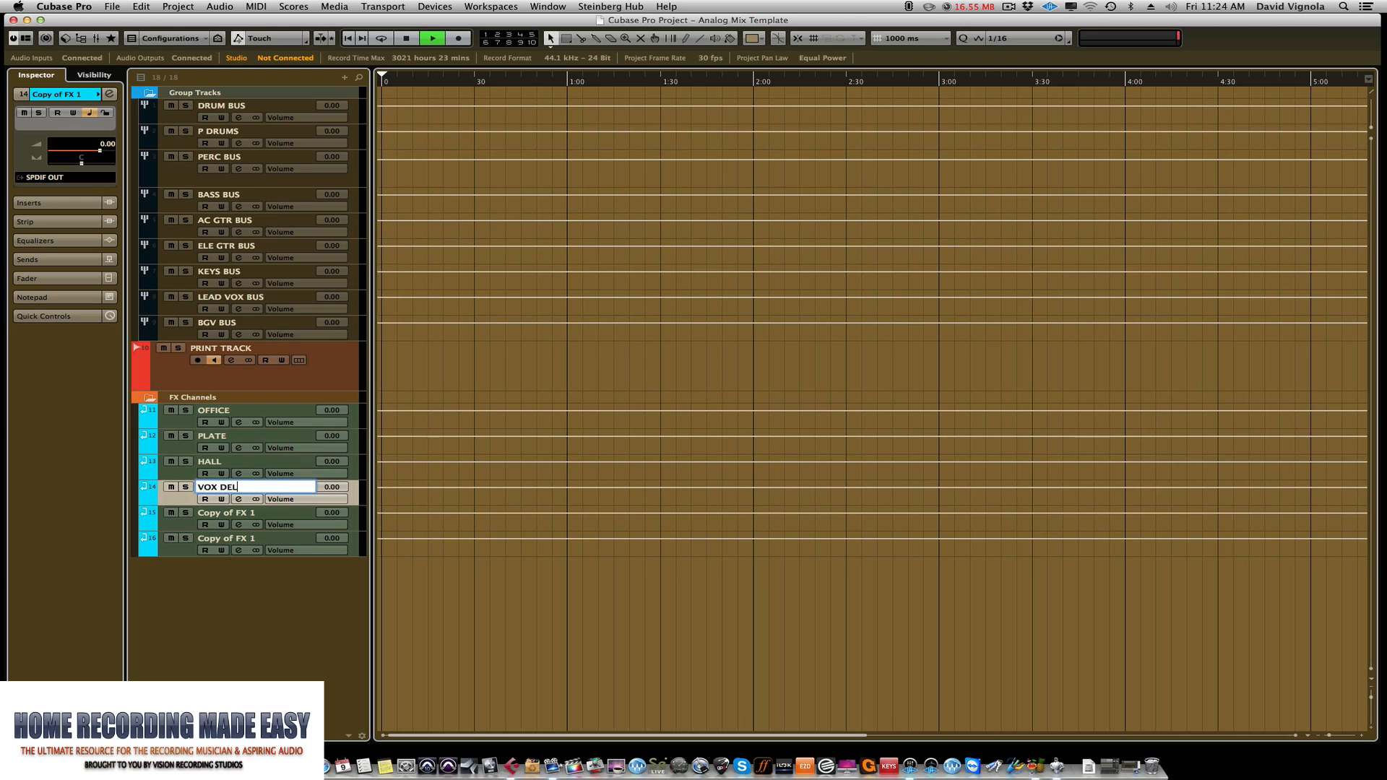
{"action": "type", "text": "AY"}
{"action": "key", "text": "Return"}
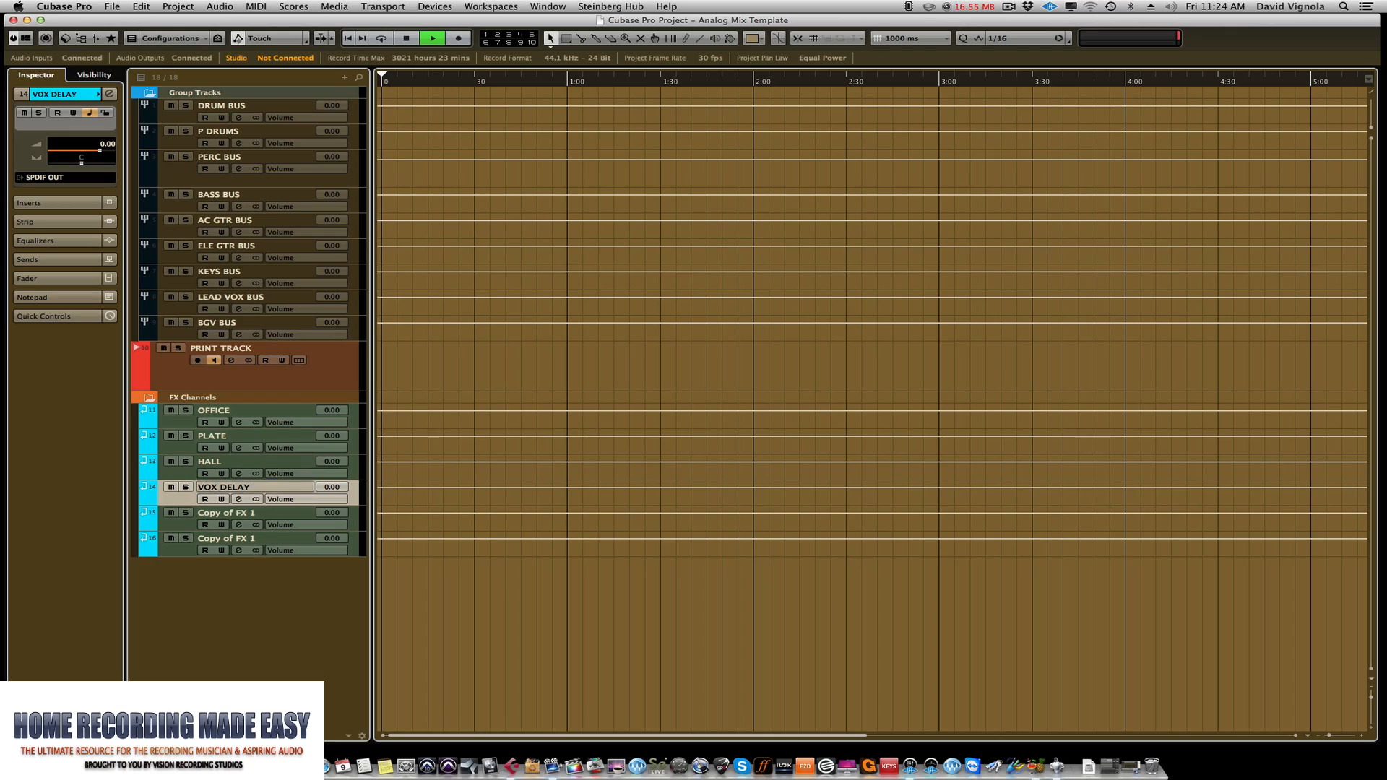
Rename the fifth FX channel "DRUM VERB" and the sixth FX channel "BASS DIM D"
{"action": "double_click", "coordinate": [210, 515]}
{"action": "type", "text": "DRUM V"}
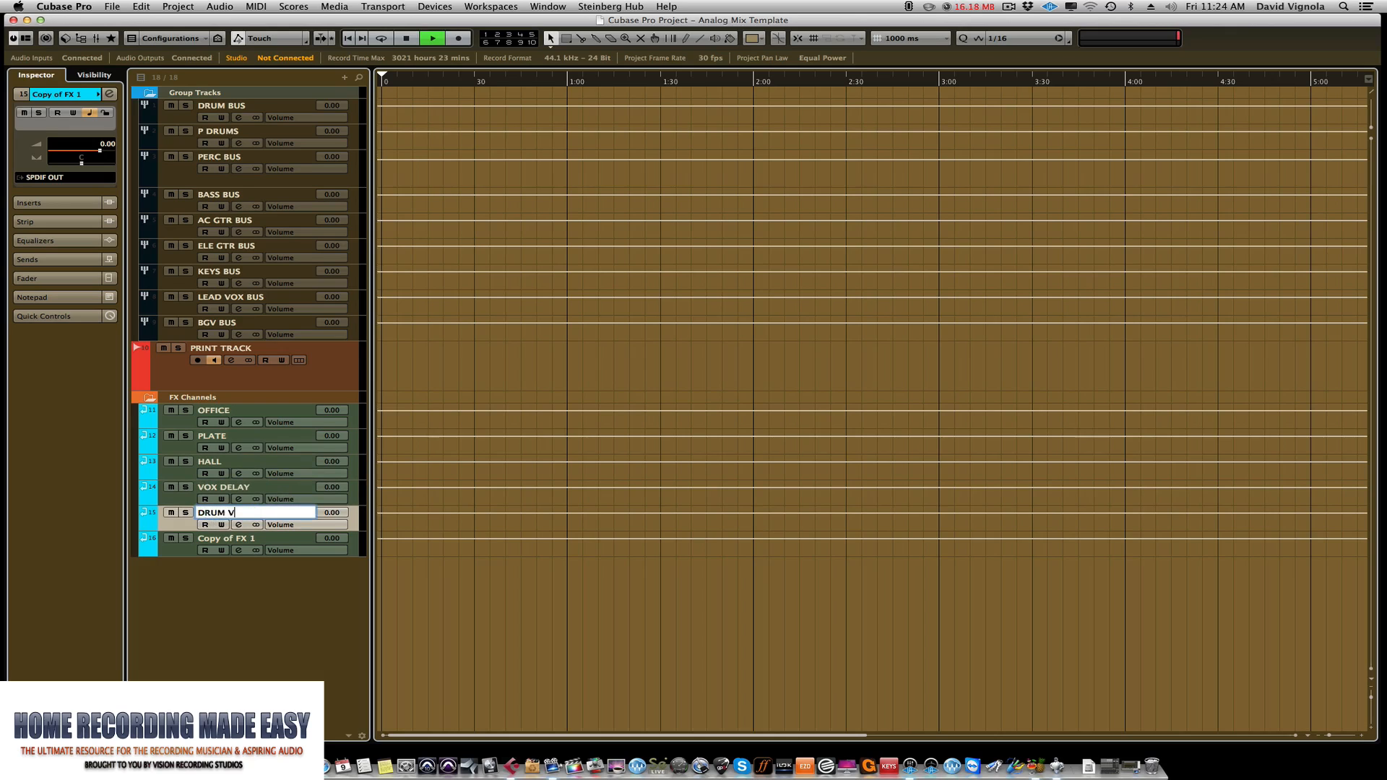
{"action": "type", "text": "ERB"}
{"action": "key", "text": "Return"}
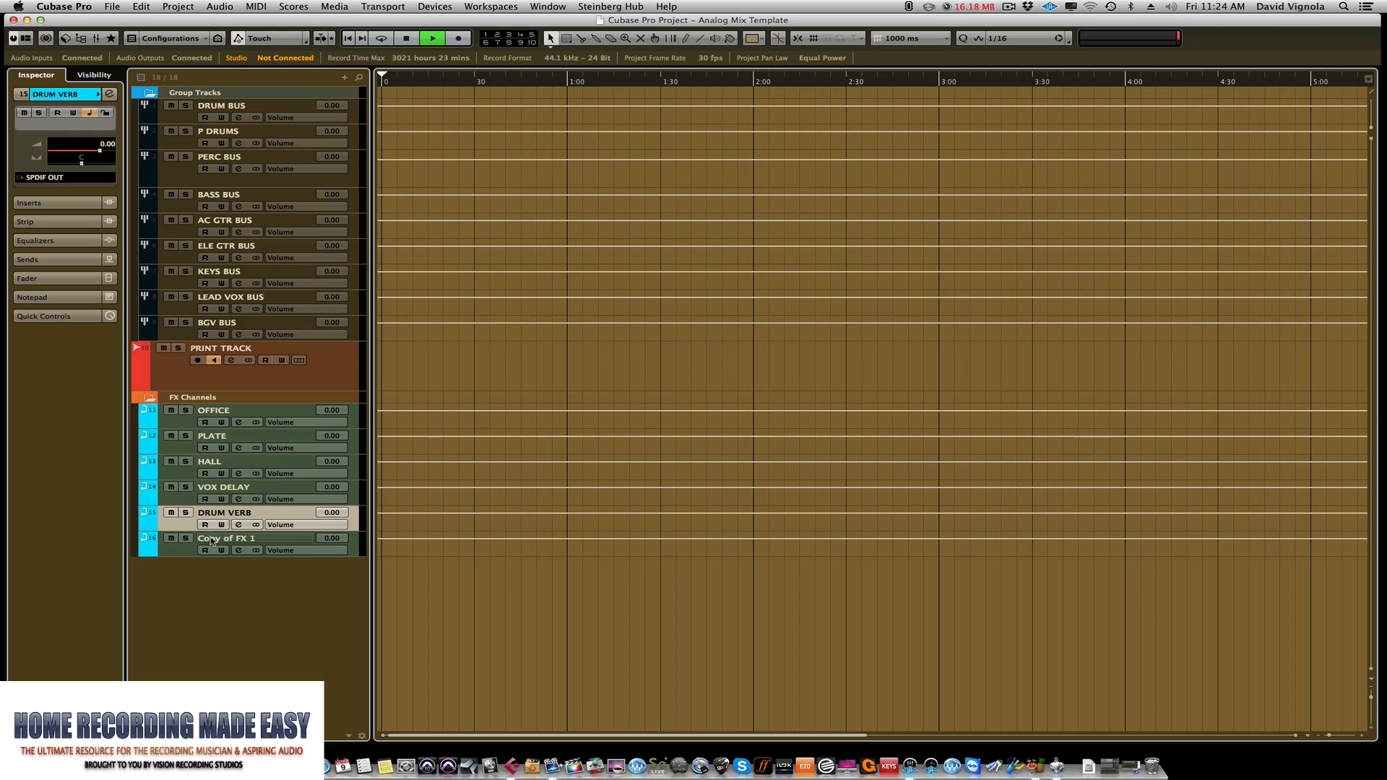
{"action": "double_click", "coordinate": [211, 538]}
{"action": "type", "text": "BASS DIM D"}
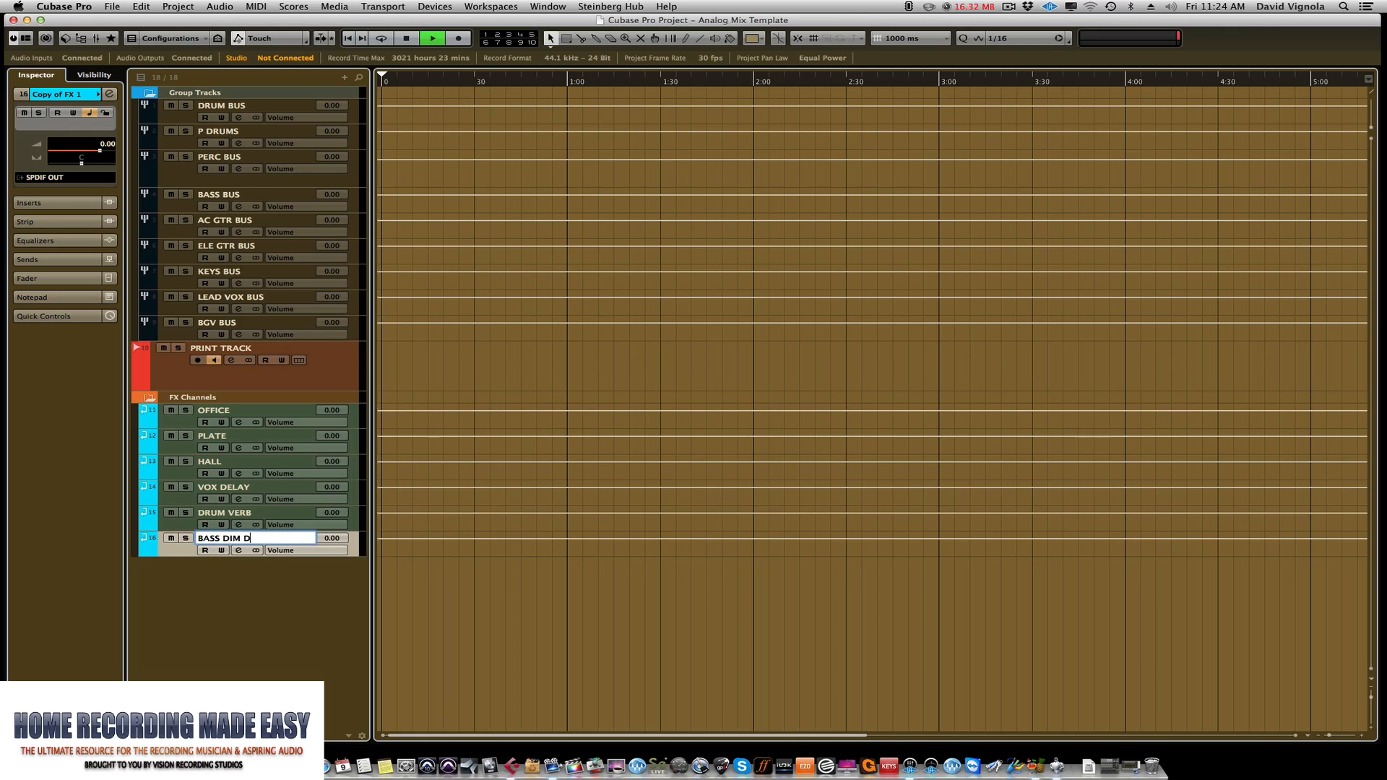
{"action": "key", "text": "Return"}
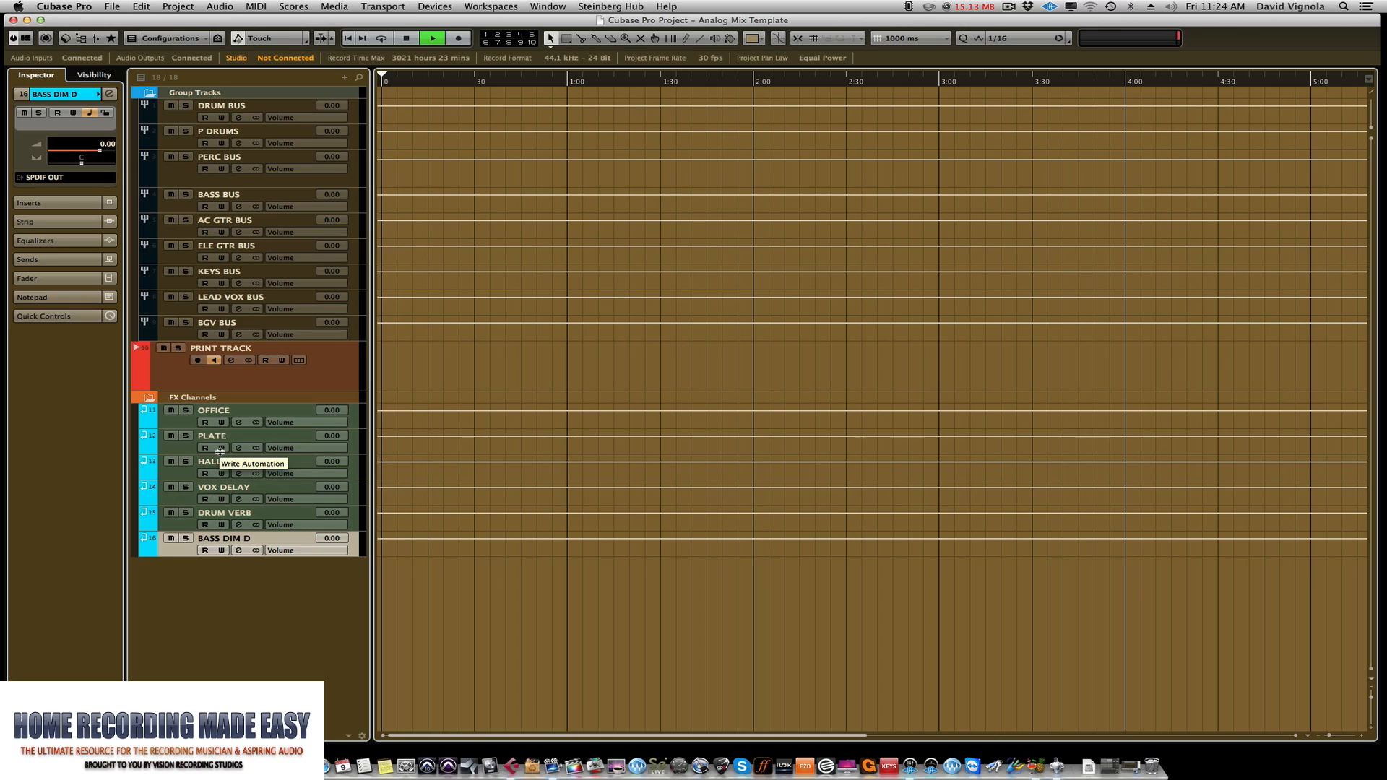
Select the FX channels OFFICE through BASS DIM D in the MixConsole and review their output routing choices, then return to the project window
{"action": "key", "text": "F3"}
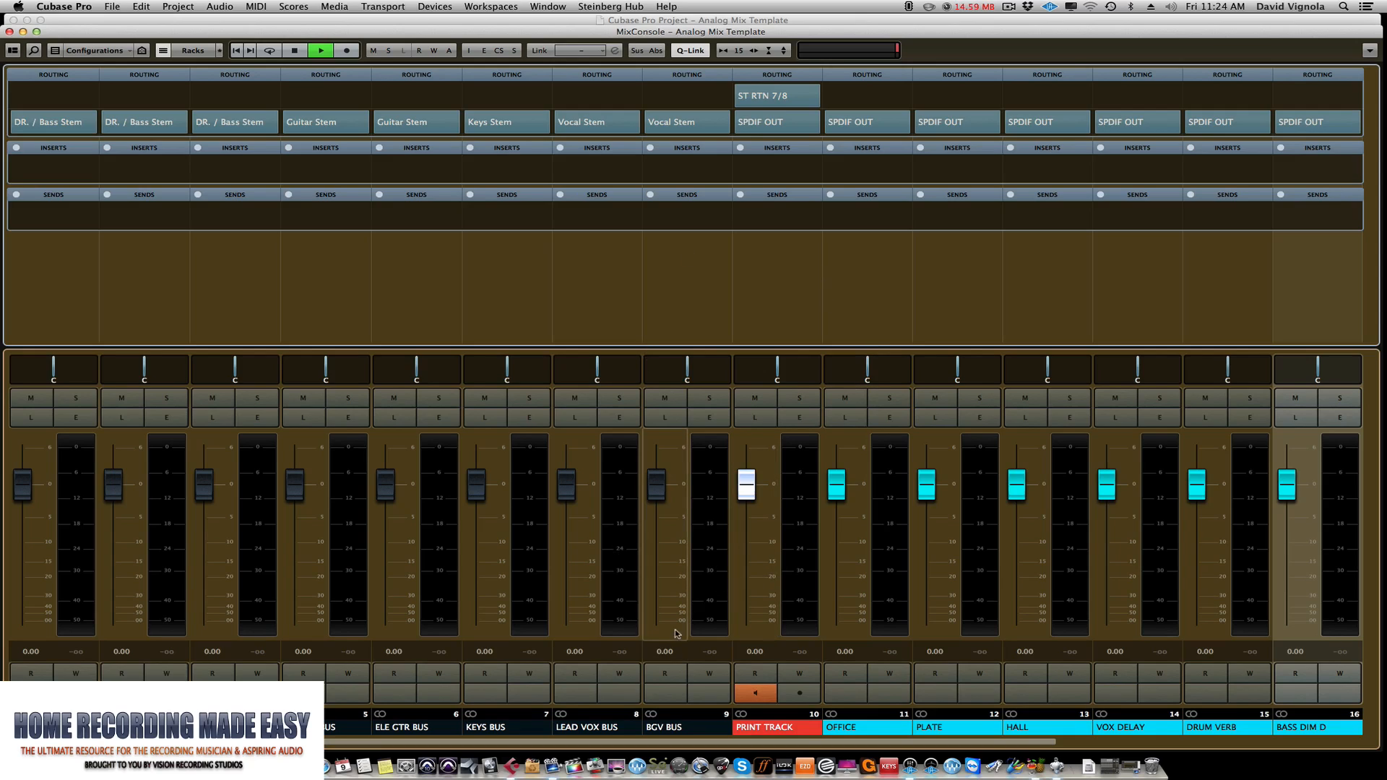
{"action": "scroll", "coordinate": [674, 634], "scroll_direction": "up", "scroll_amount": 3}
{"action": "scroll", "coordinate": [673, 633], "scroll_direction": "down", "scroll_amount": 2}
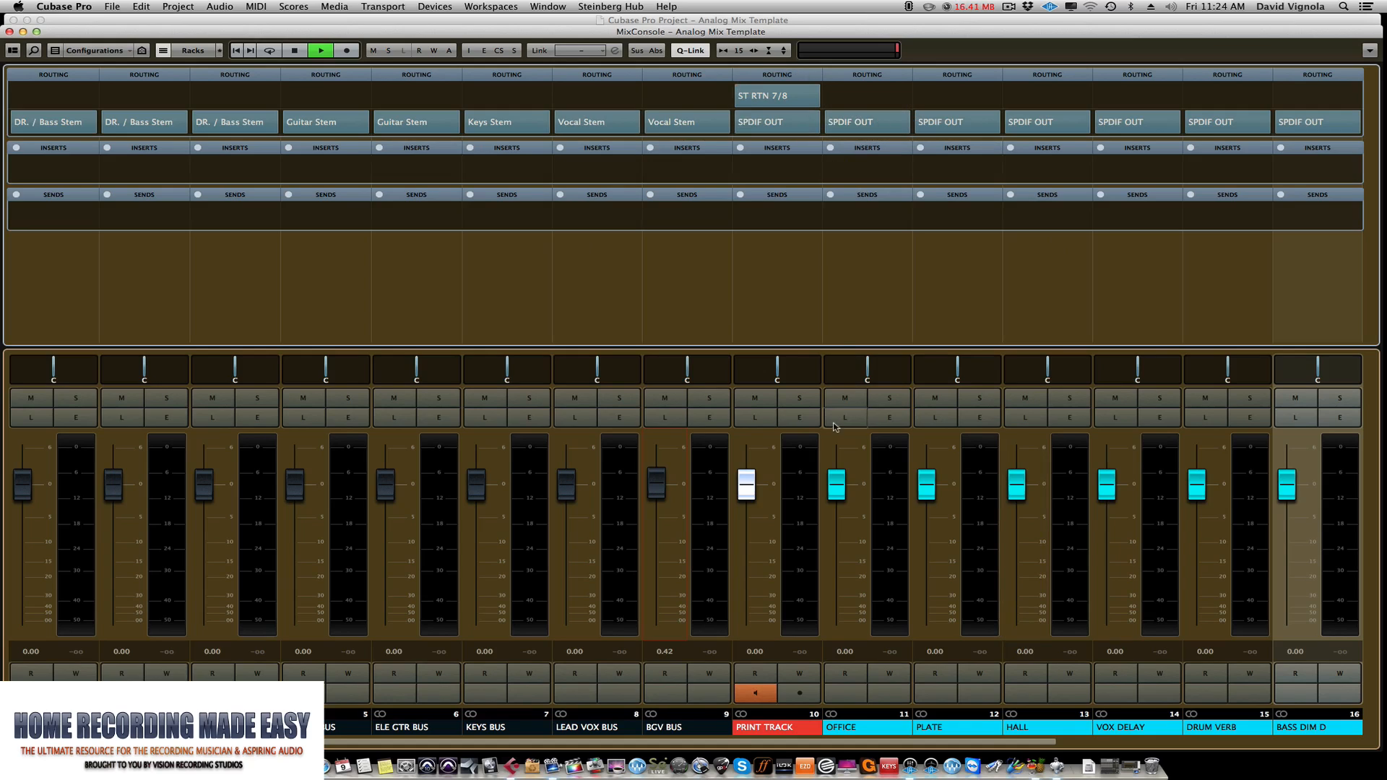
{"action": "left_click", "coordinate": [888, 580]}
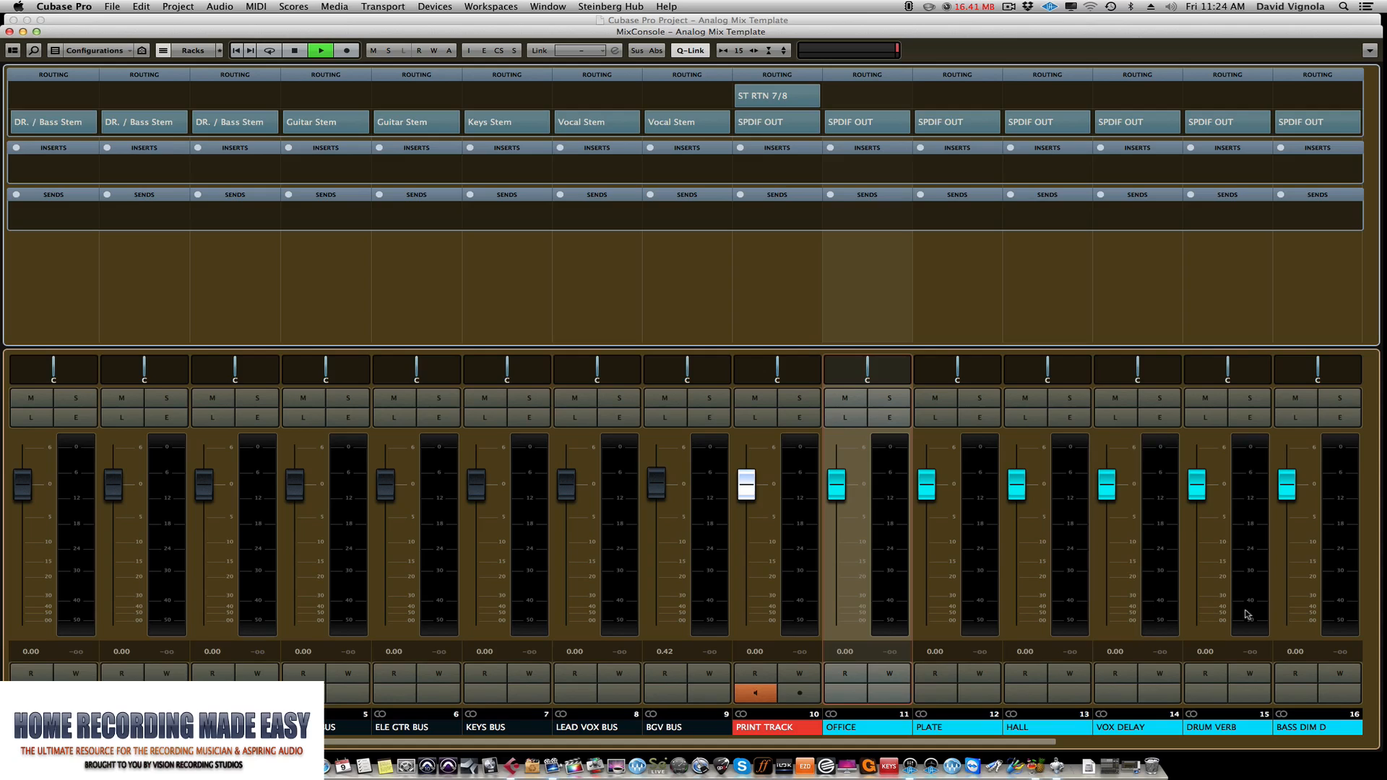
{"action": "left_click", "coordinate": [1342, 604], "text": "shift"}
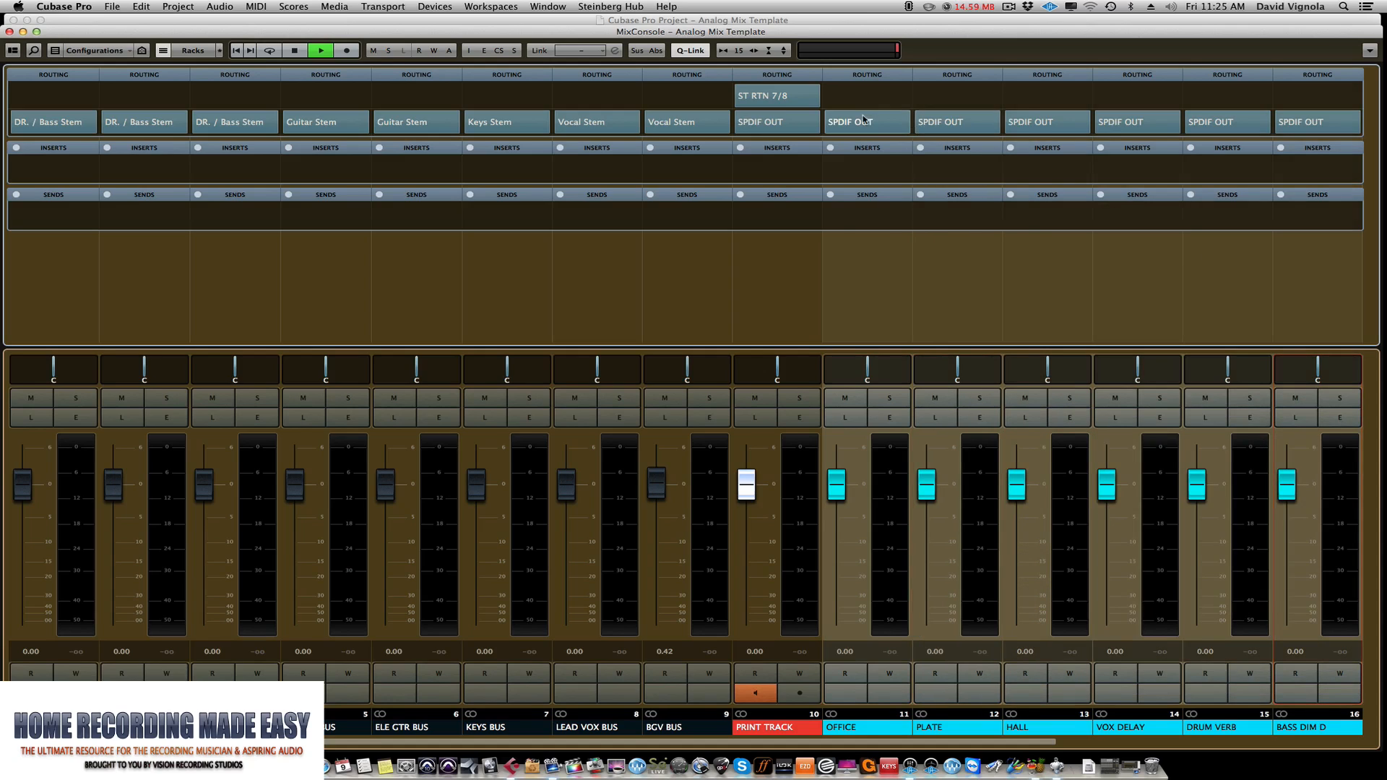
{"action": "left_click", "coordinate": [910, 123]}
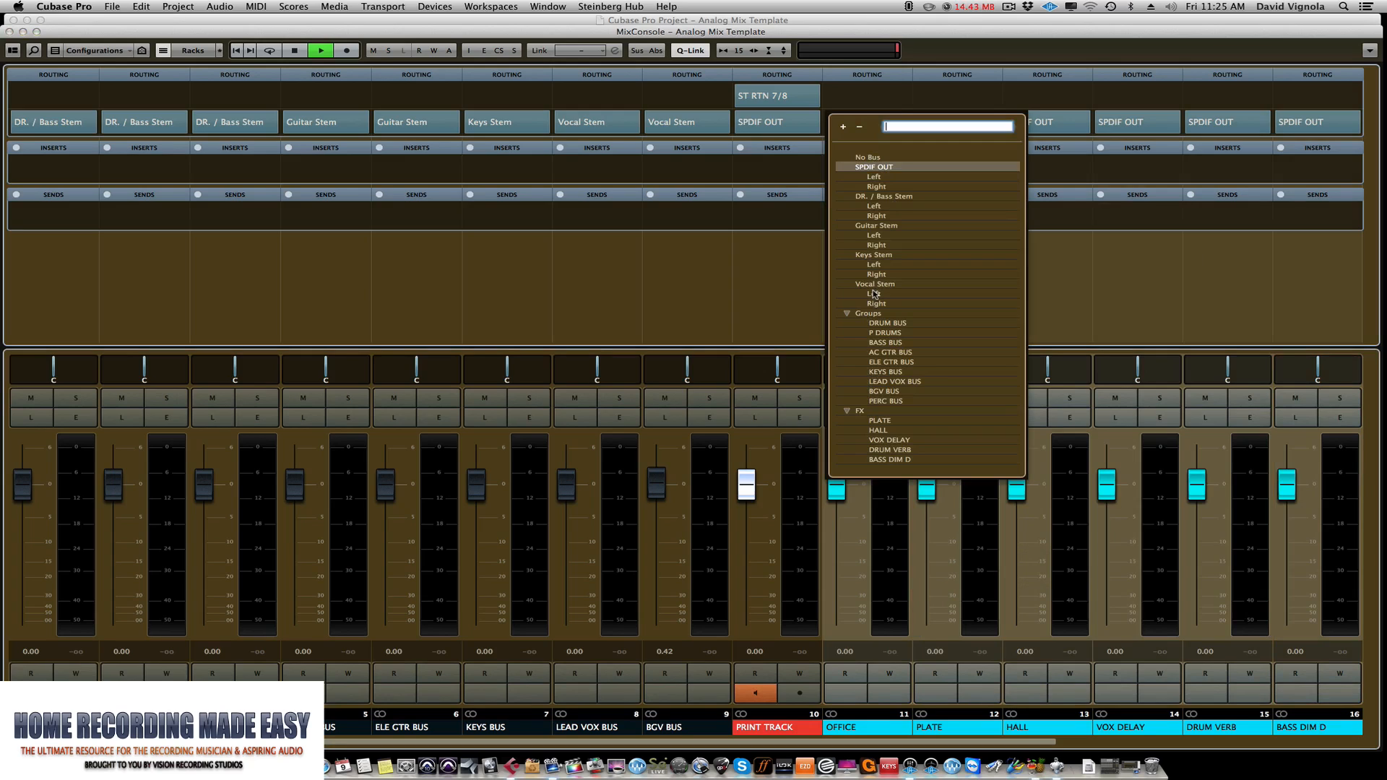
{"action": "left_click", "coordinate": [875, 101]}
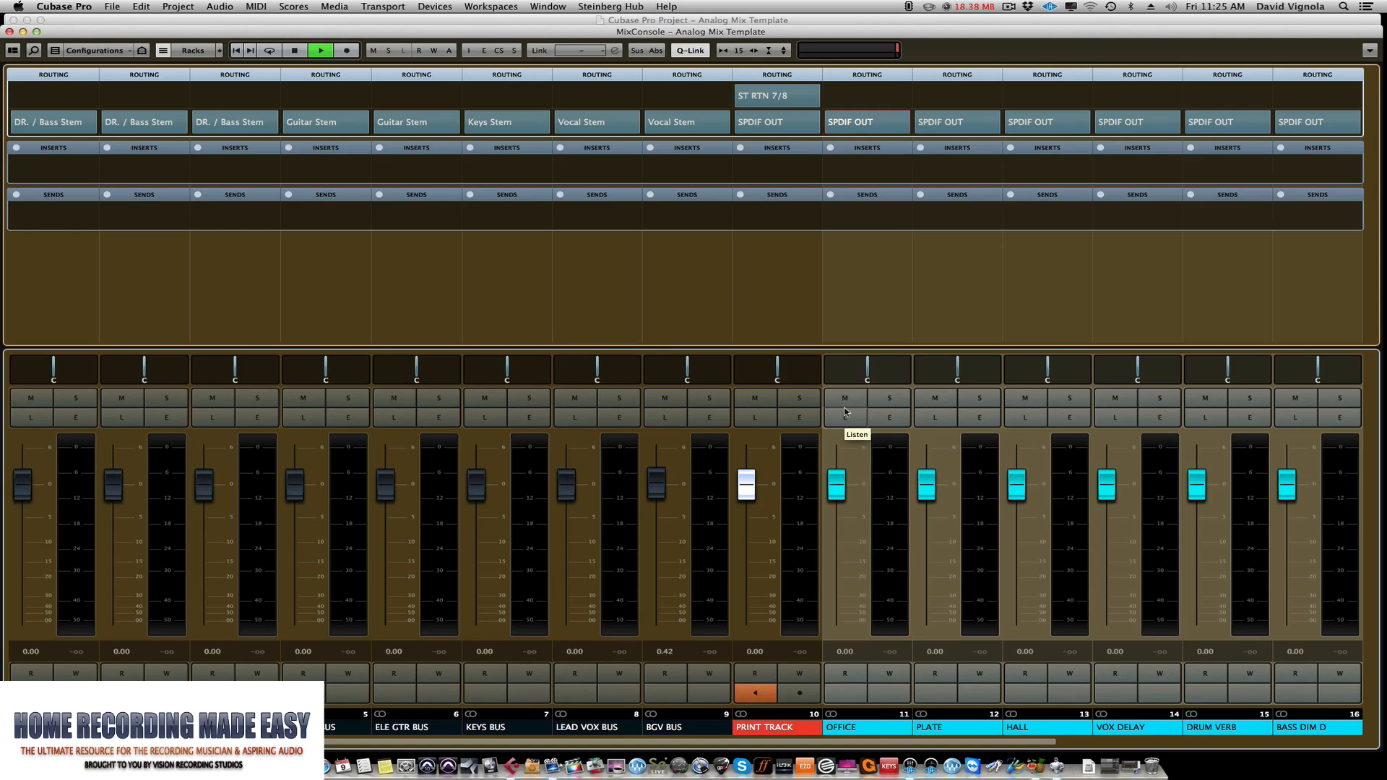
{"action": "key", "text": "F3"}
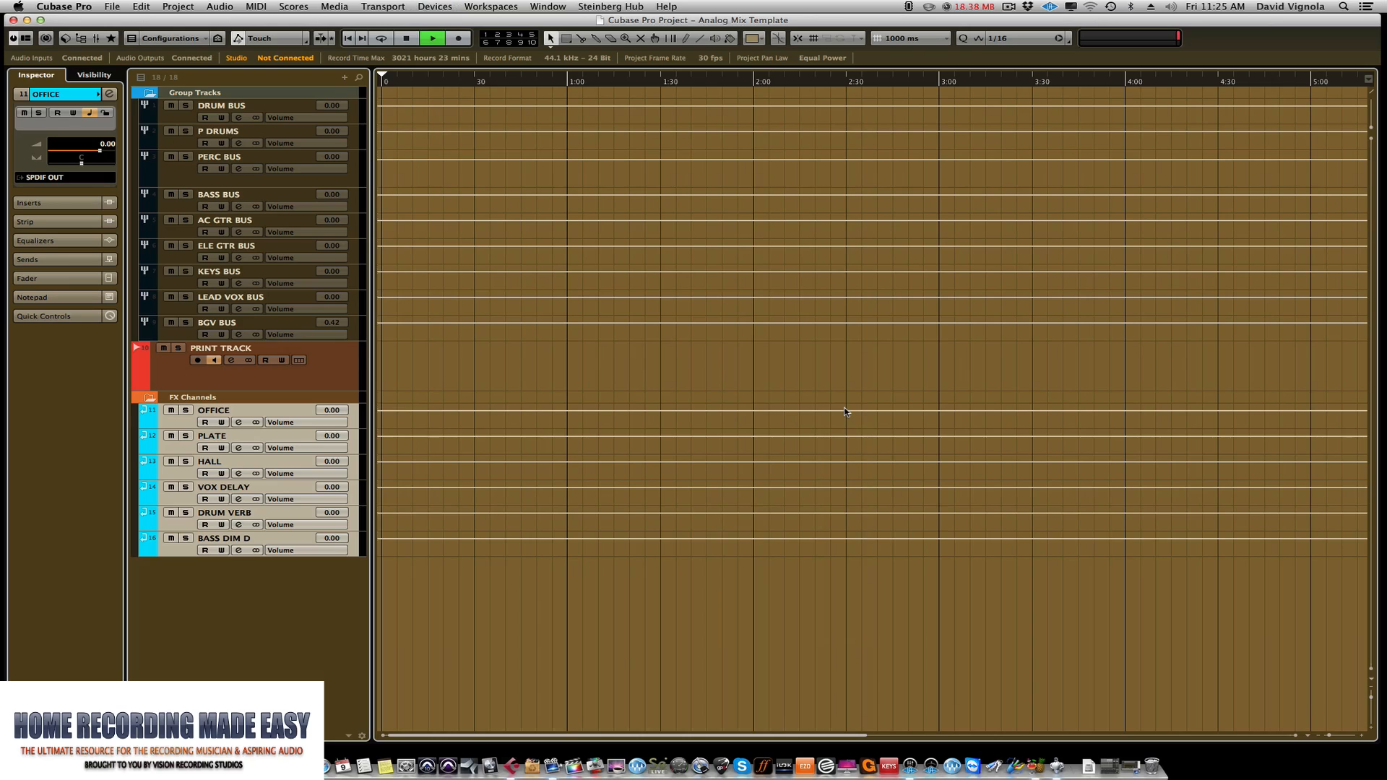
Collapse the FX Channels folder and color it turquoise, and shrink the PERC BUS track to the height of the other buses
{"action": "left_click", "coordinate": [152, 399]}
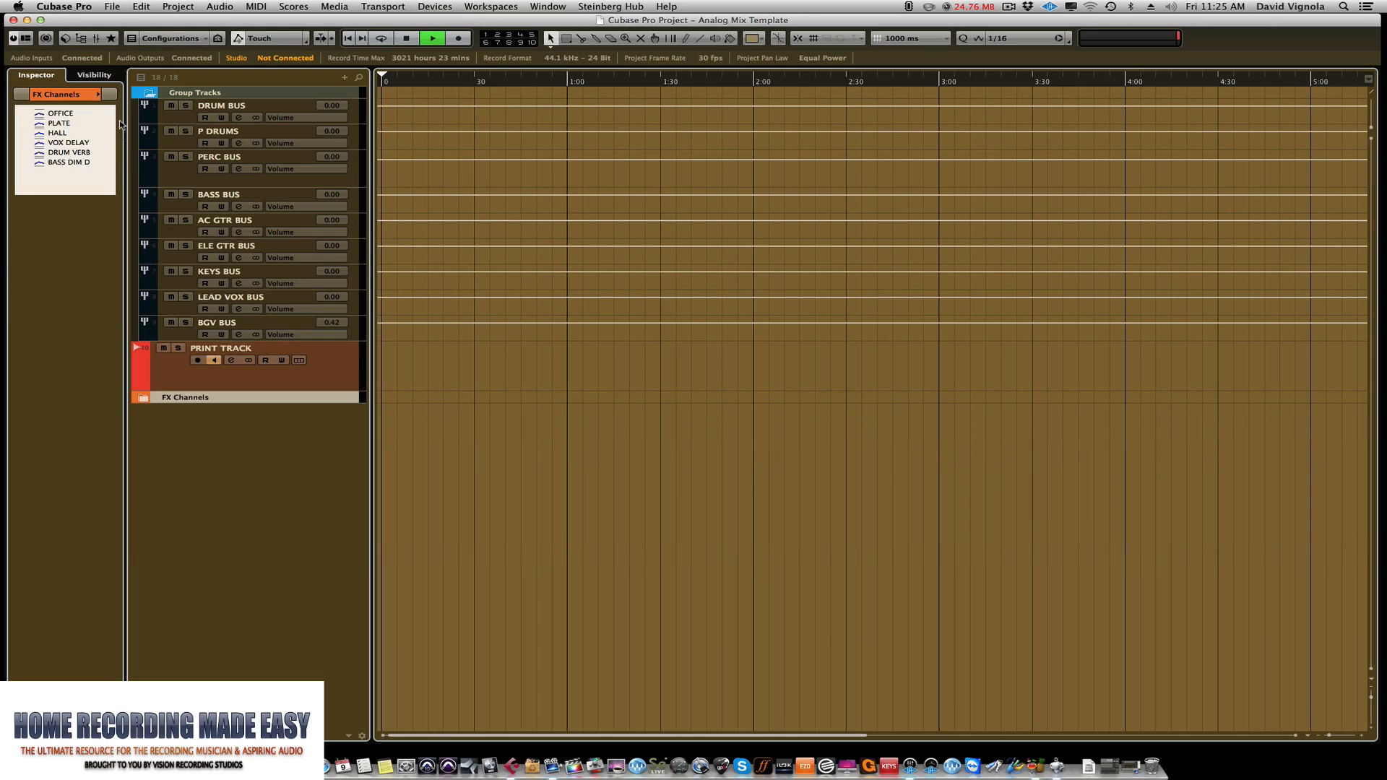
{"action": "left_click", "coordinate": [98, 95]}
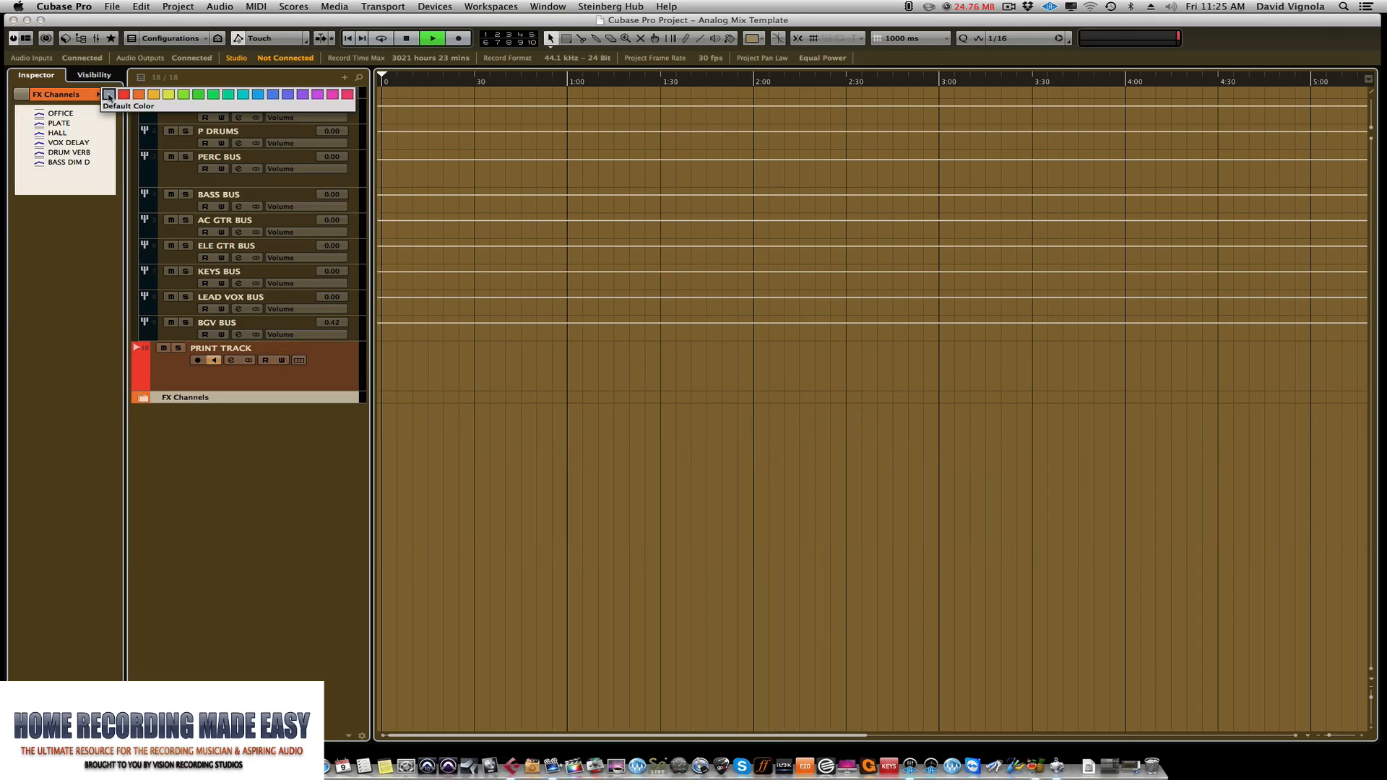
{"action": "left_click", "coordinate": [108, 95]}
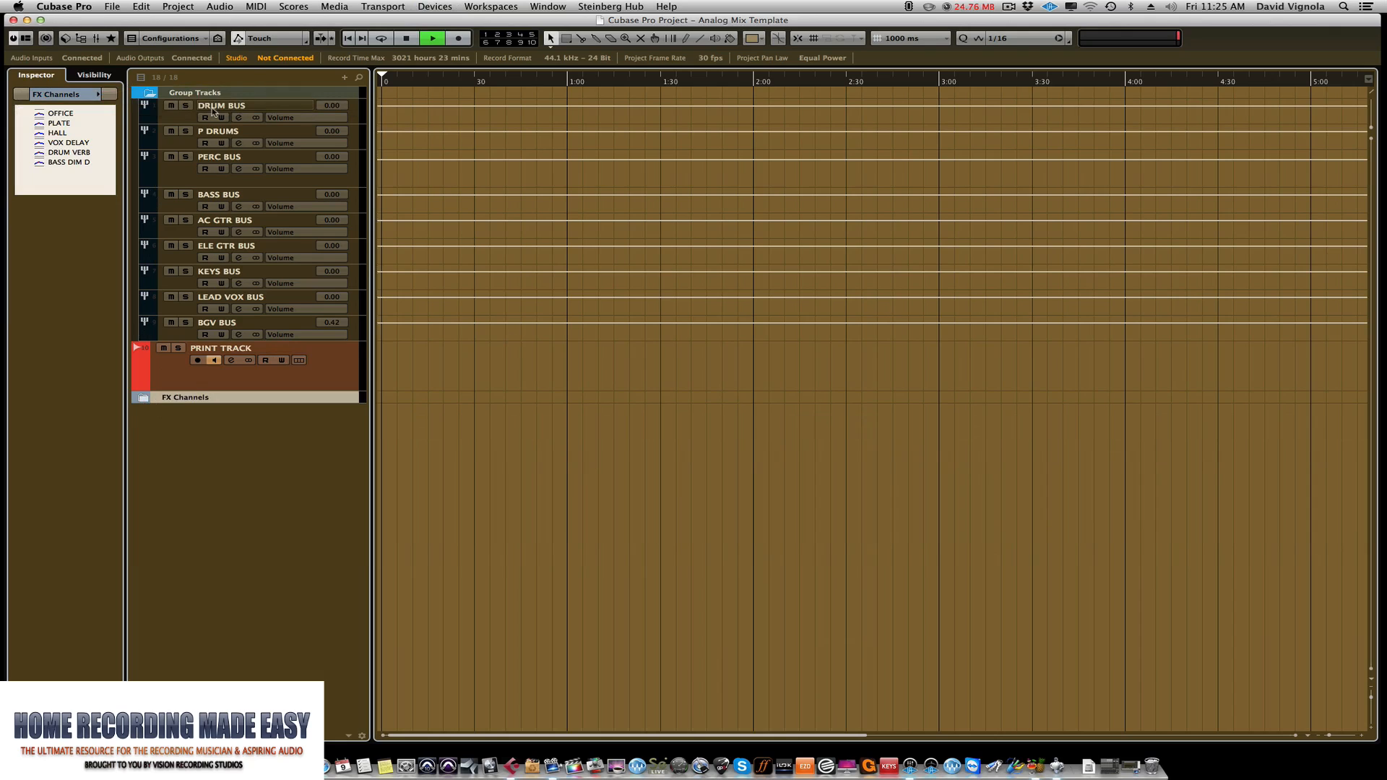
{"action": "left_click", "coordinate": [98, 95]}
{"action": "left_click", "coordinate": [231, 98]}
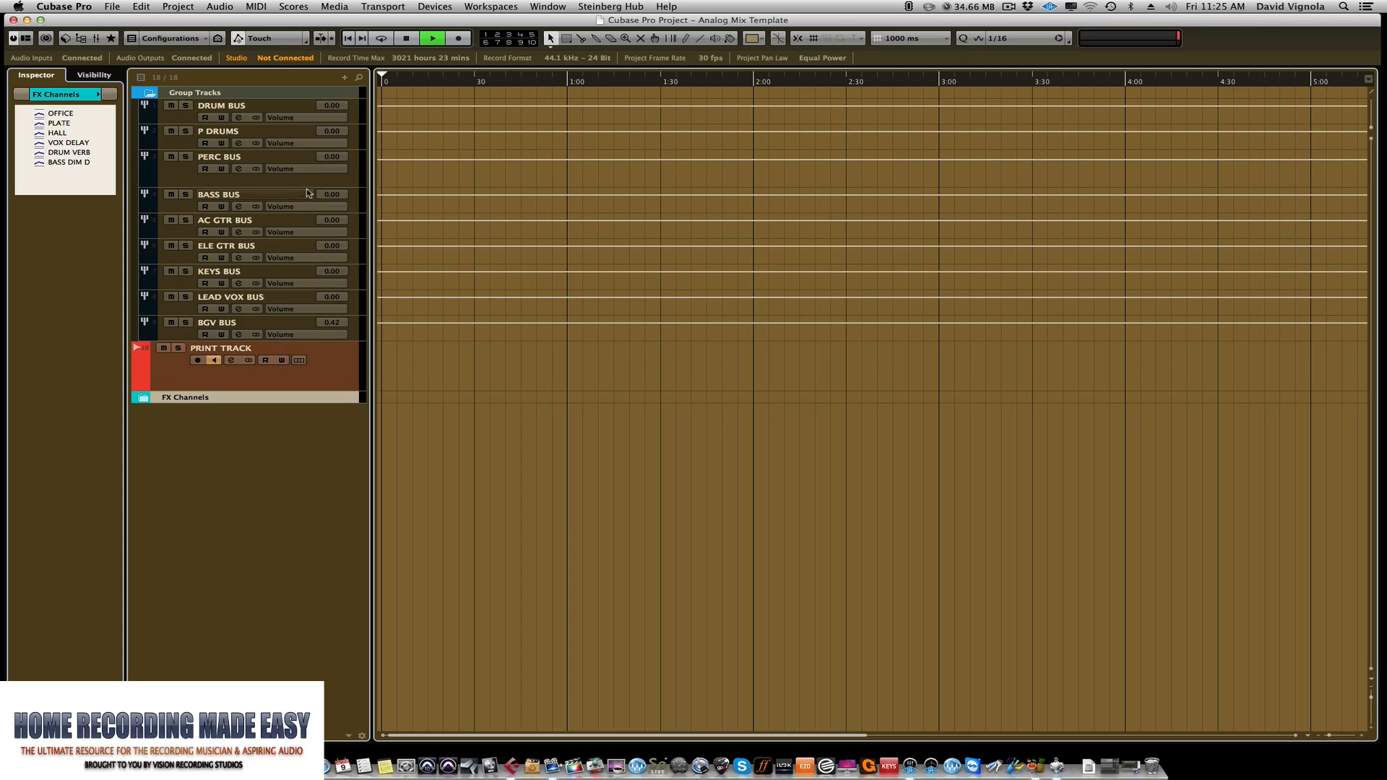
{"action": "left_click_drag", "start_coordinate": [302, 187], "coordinate": [301, 176]}
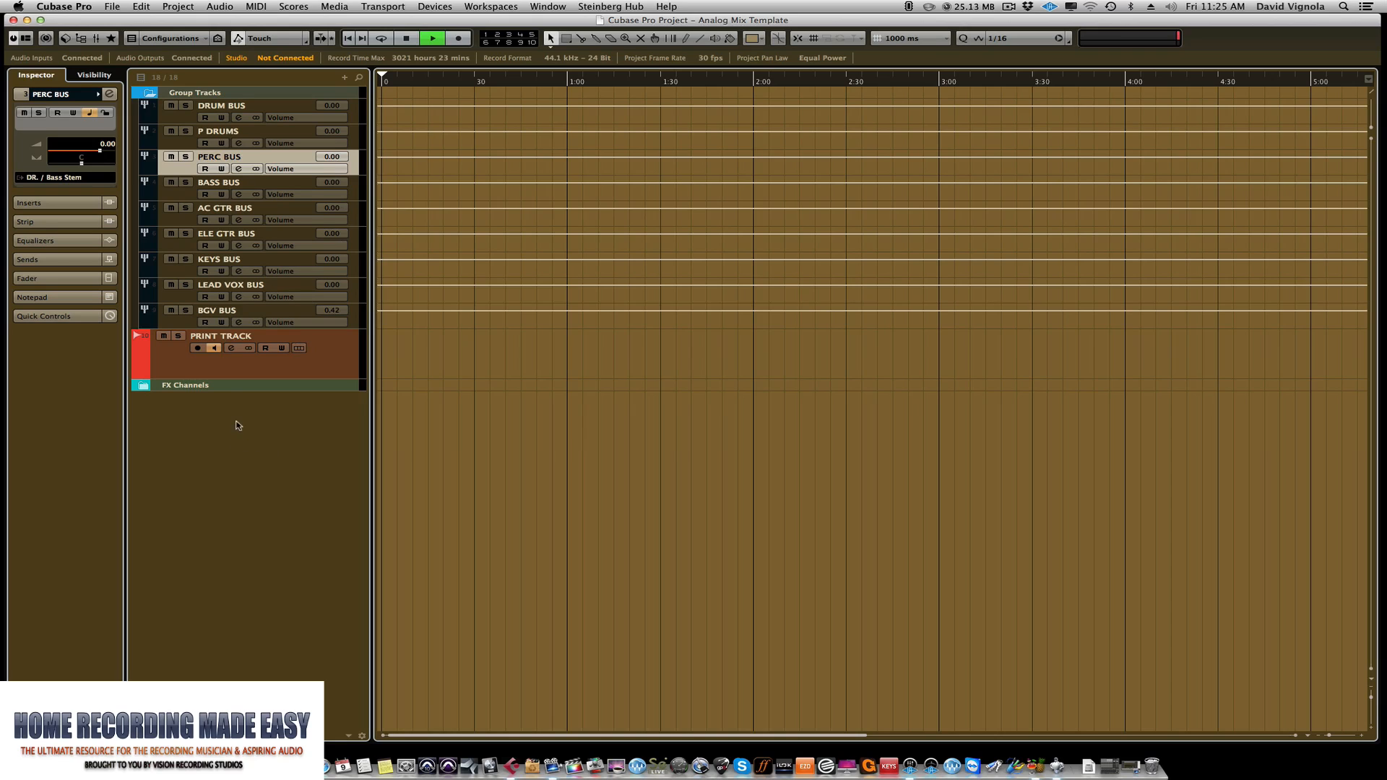
Add 25 mono audio tracks directly below the PRINT TRACK
{"action": "left_click", "coordinate": [235, 368]}
{"action": "right_click", "coordinate": [218, 439]}
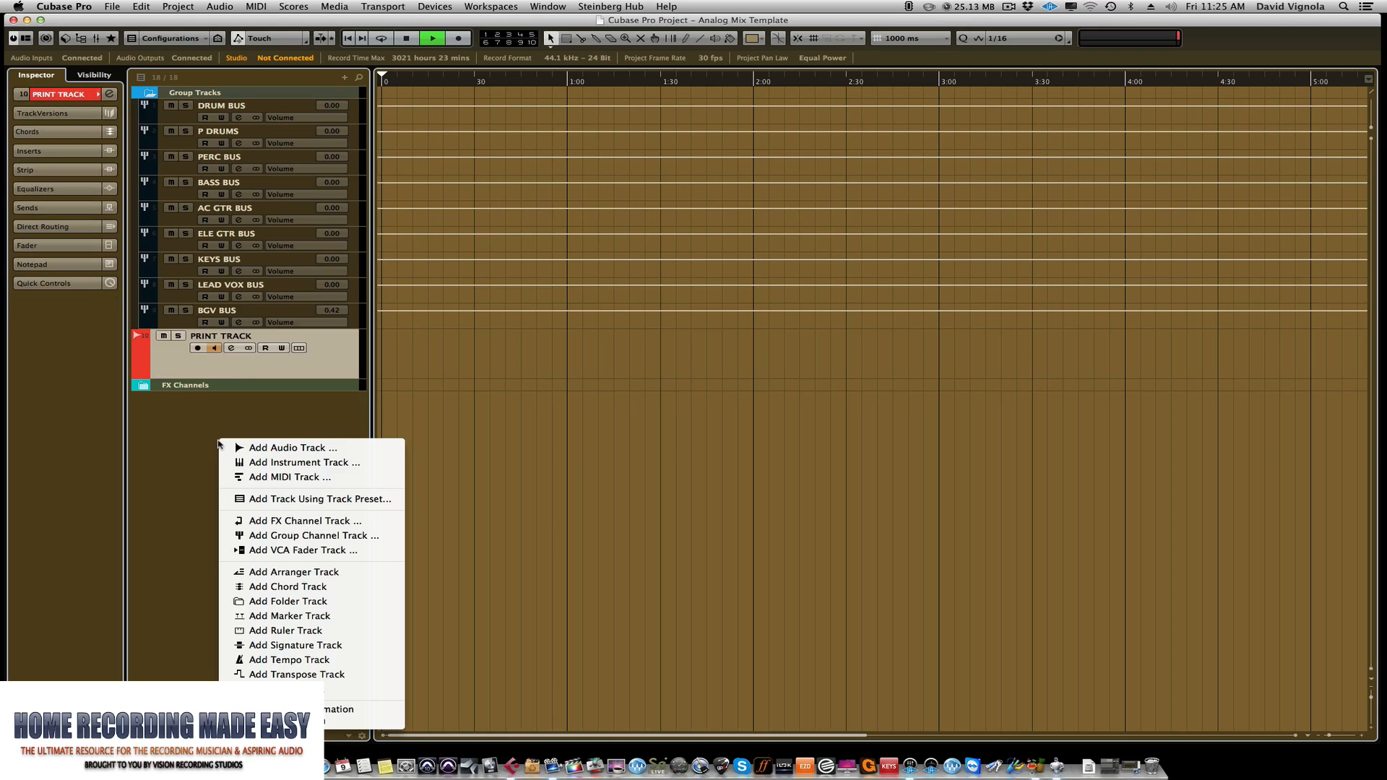
{"action": "left_click", "coordinate": [281, 448]}
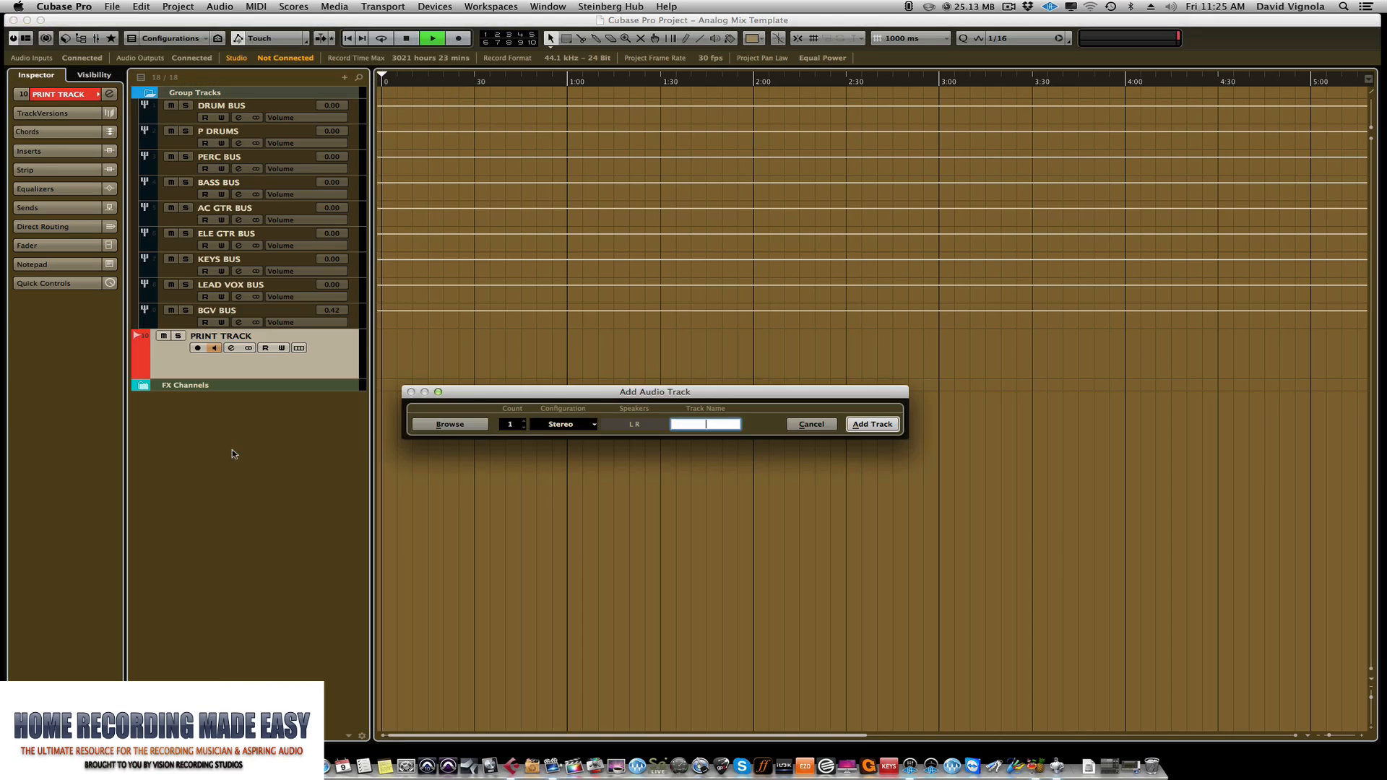
{"action": "left_click", "coordinate": [563, 426]}
{"action": "left_click", "coordinate": [564, 410]}
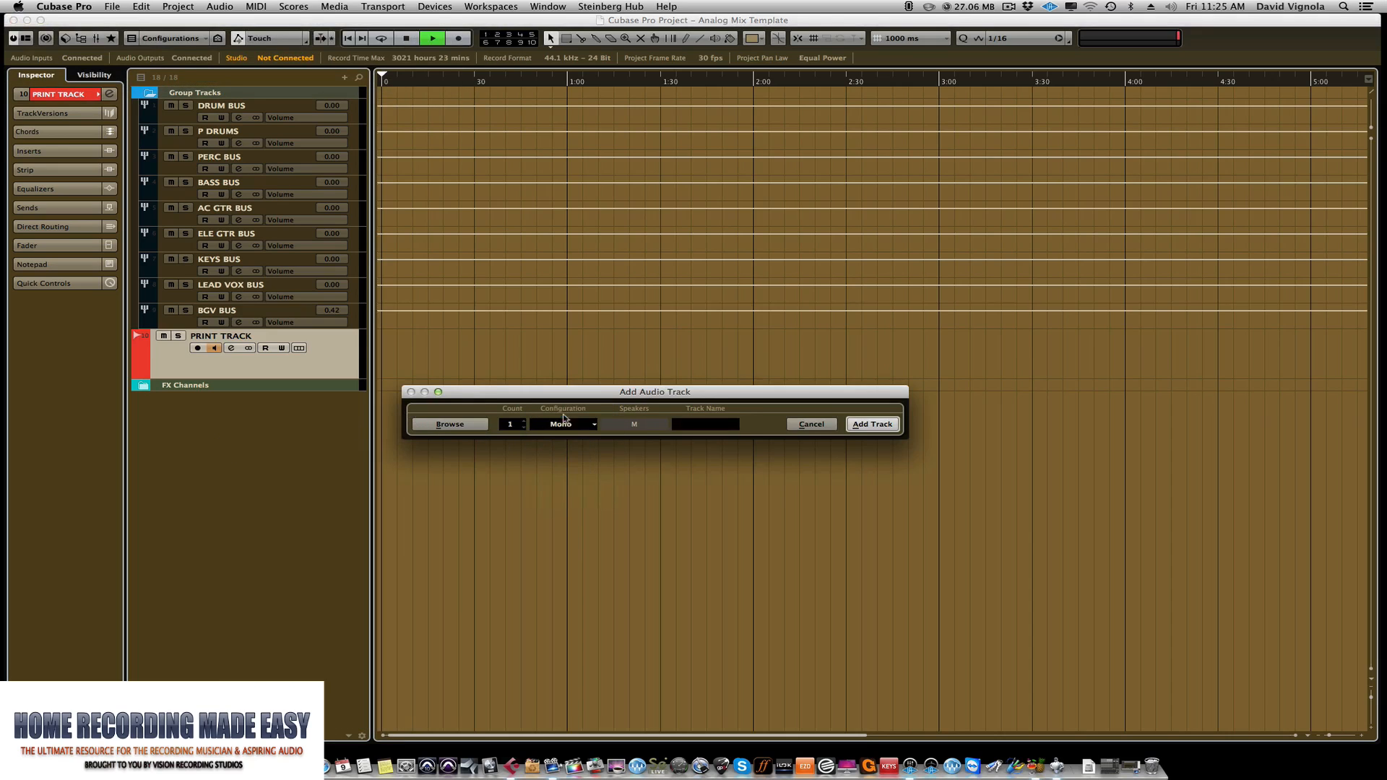
{"action": "left_click", "coordinate": [525, 424]}
{"action": "left_click", "coordinate": [525, 422]}
{"action": "left_click", "coordinate": [525, 423]}
{"action": "left_click", "coordinate": [525, 423]}
{"action": "left_click", "coordinate": [525, 423]}
{"action": "left_click", "coordinate": [525, 423]}
{"action": "left_click", "coordinate": [526, 423]}
{"action": "left_click", "coordinate": [873, 424]}
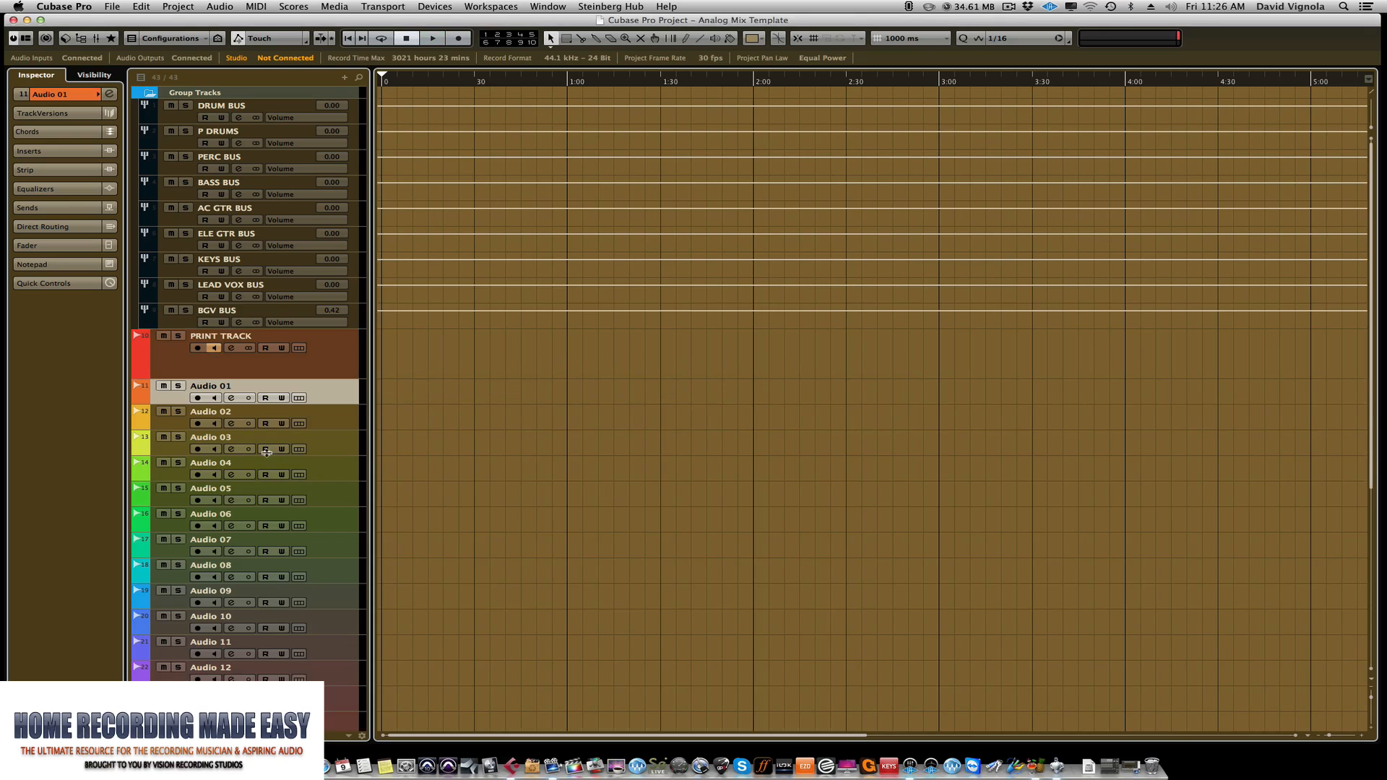
Move Audio 01 through Audio 25 to the top of the track list, above the Group Tracks folder, leaving only Audio 01 selected
{"action": "scroll", "coordinate": [271, 494], "scroll_direction": "down", "scroll_amount": 5}
{"action": "scroll", "coordinate": [271, 496], "scroll_direction": "up", "scroll_amount": 5}
{"action": "scroll", "coordinate": [327, 431], "scroll_direction": "down", "scroll_amount": 5}
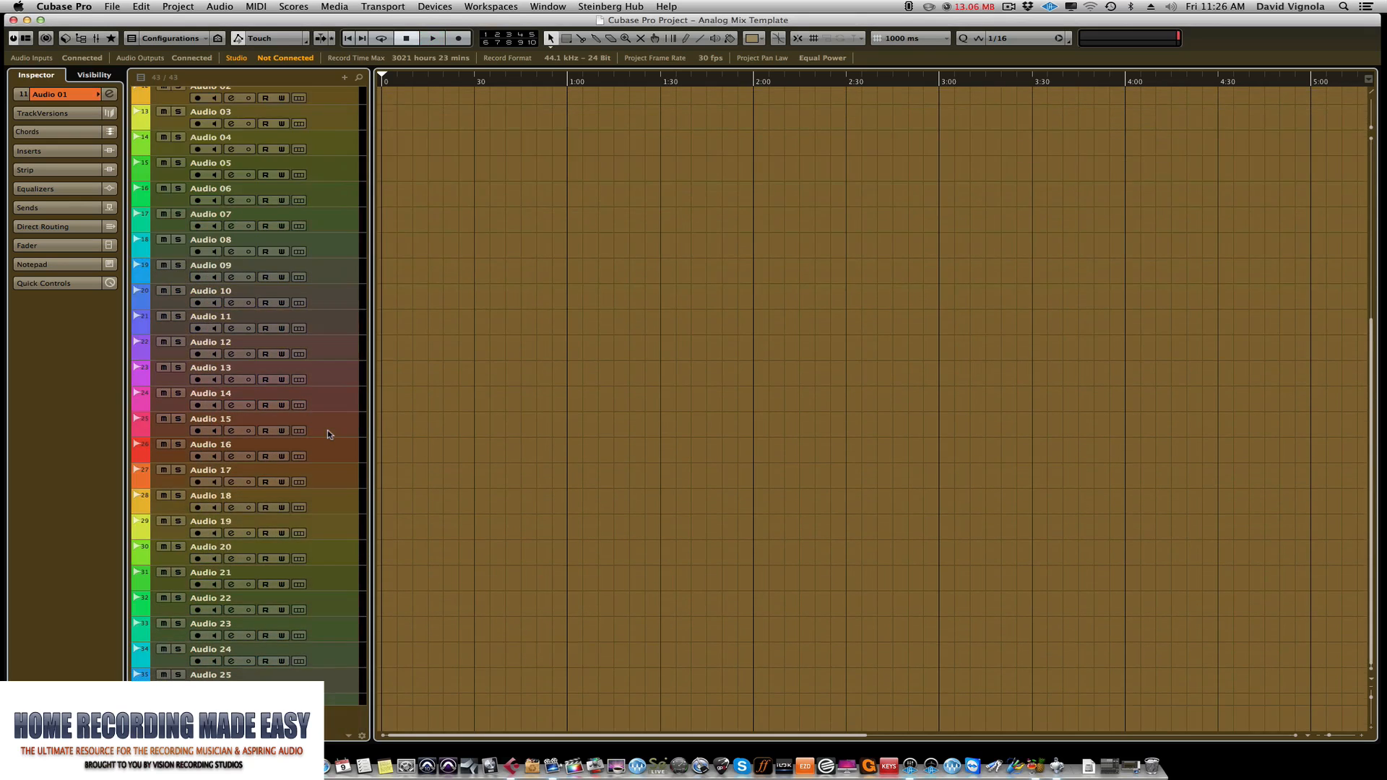
{"action": "scroll", "coordinate": [327, 431], "scroll_direction": "up", "scroll_amount": 5}
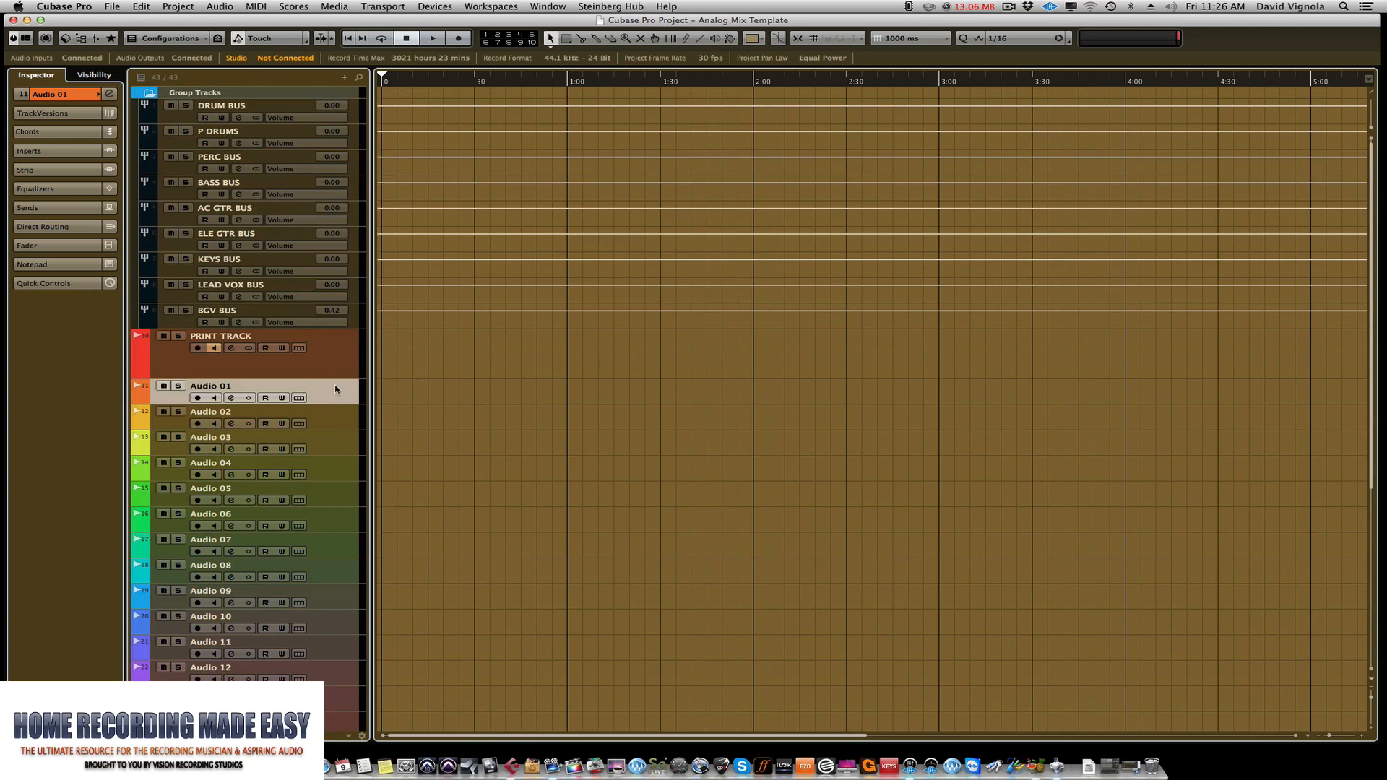
{"action": "scroll", "coordinate": [344, 490], "scroll_direction": "down", "scroll_amount": 5}
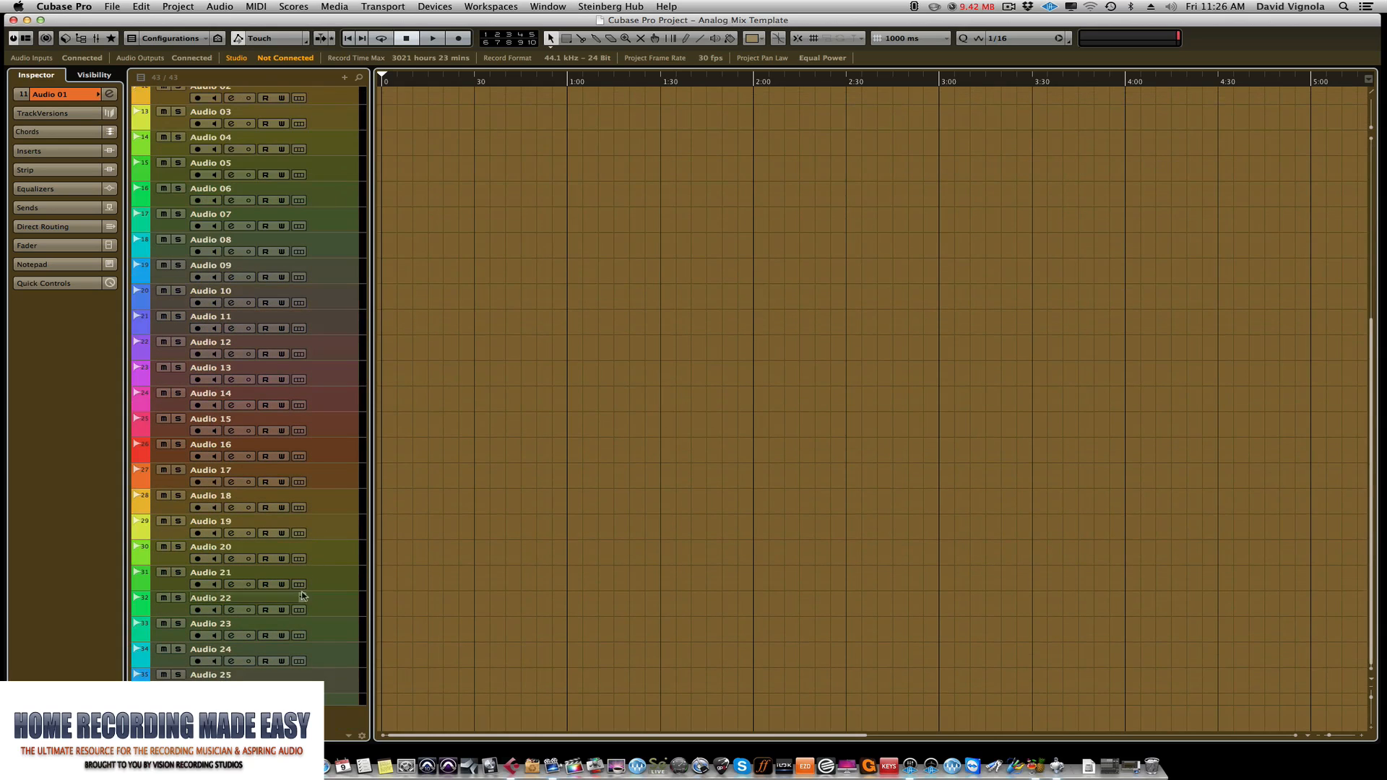
{"action": "left_click", "coordinate": [320, 684], "text": "shift"}
{"action": "scroll", "coordinate": [333, 575], "scroll_direction": "up", "scroll_amount": 5}
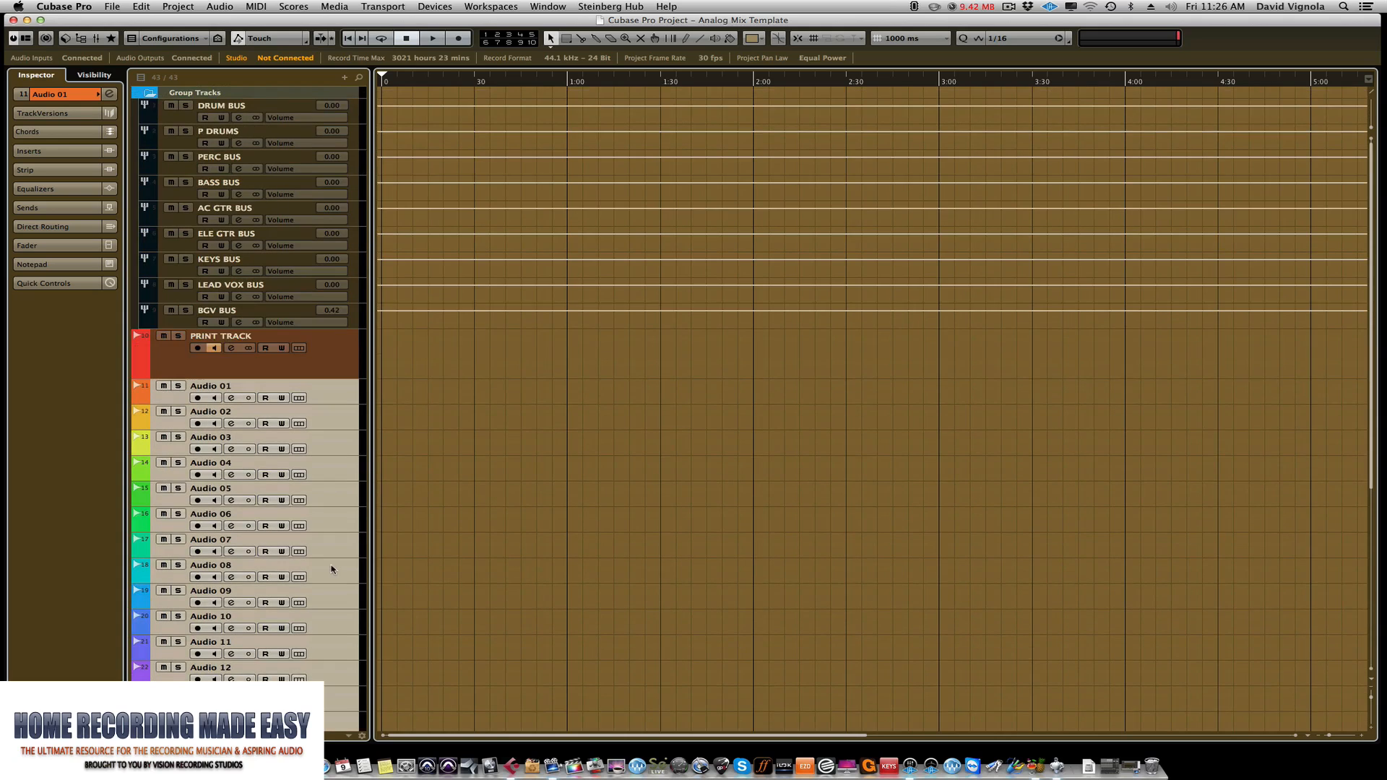
{"action": "left_click_drag", "start_coordinate": [318, 416], "coordinate": [336, 94]}
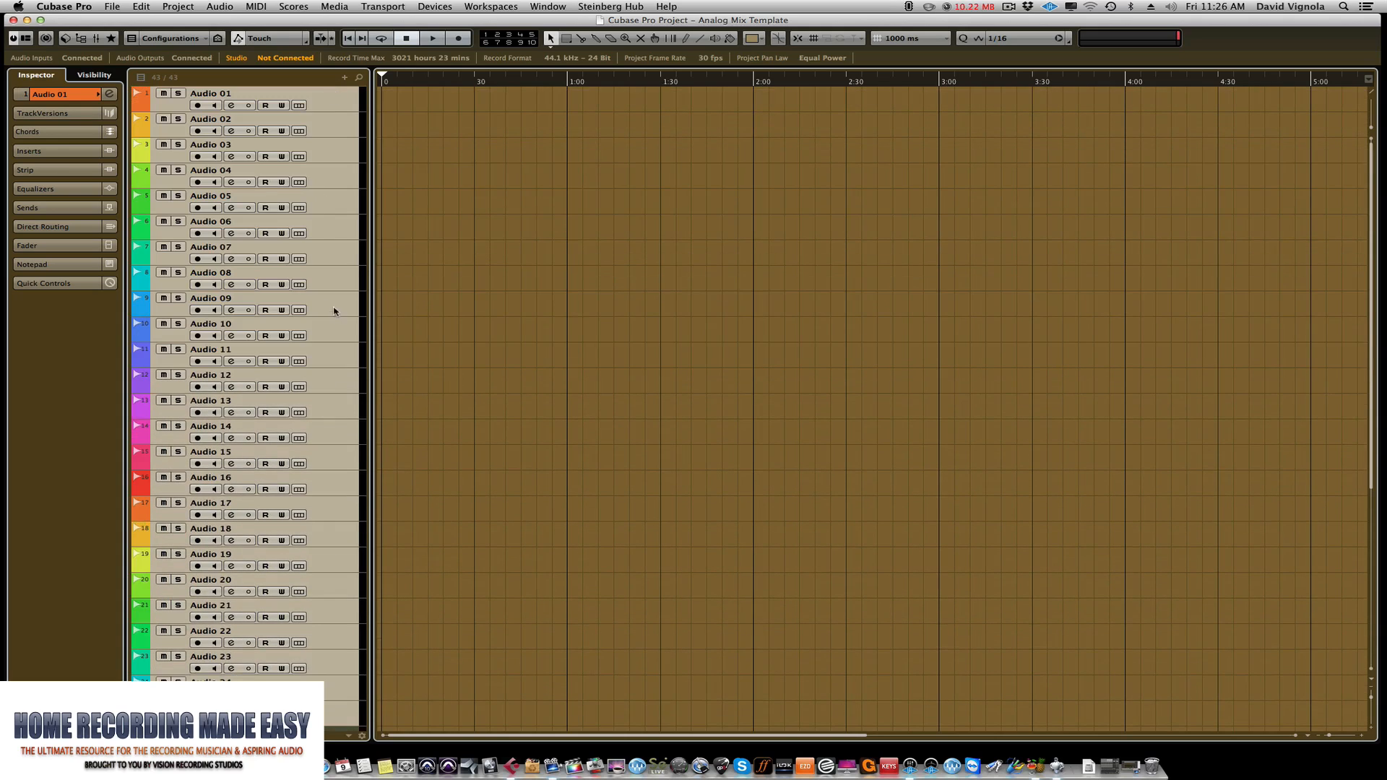
{"action": "left_click", "coordinate": [345, 107]}
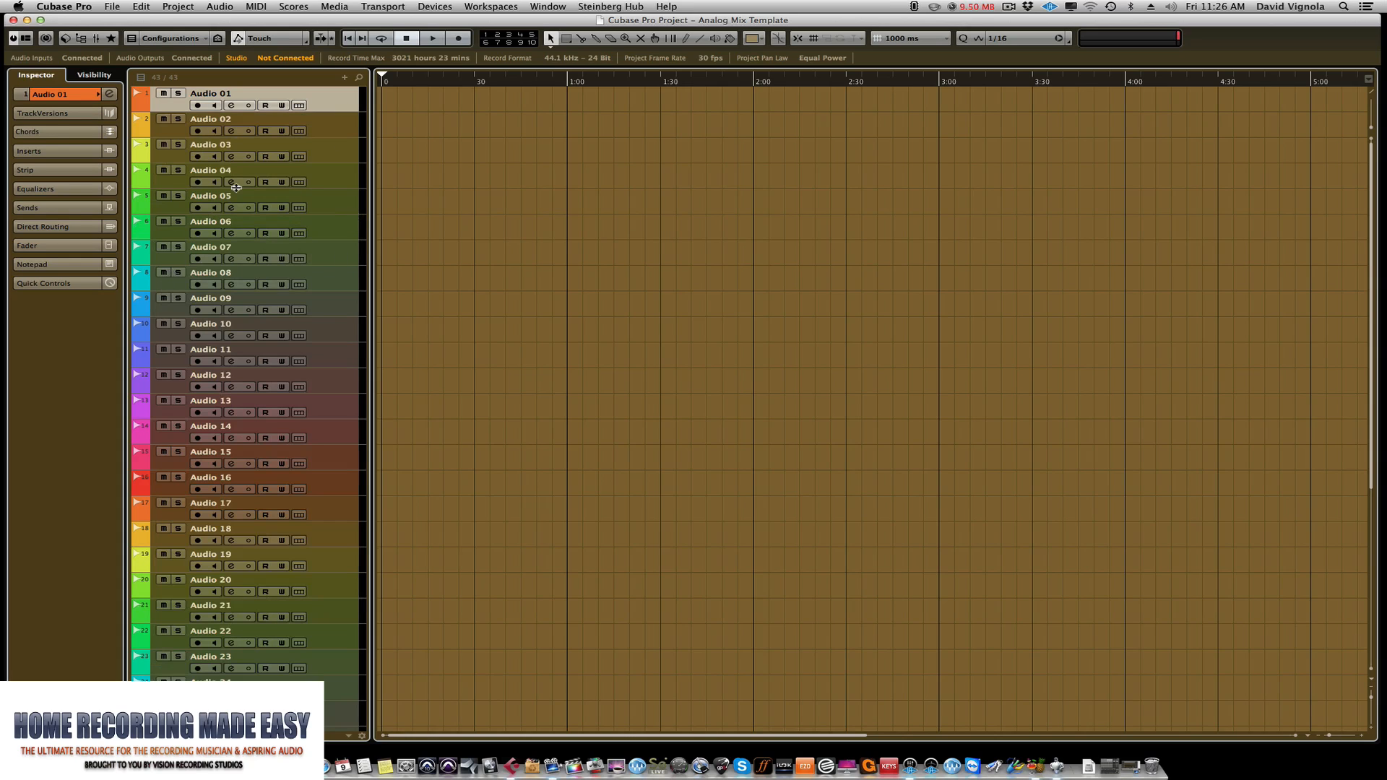
Examine the MixConsole channel order and routing from the audio tracks through to the group buses
{"action": "key", "text": "F3"}
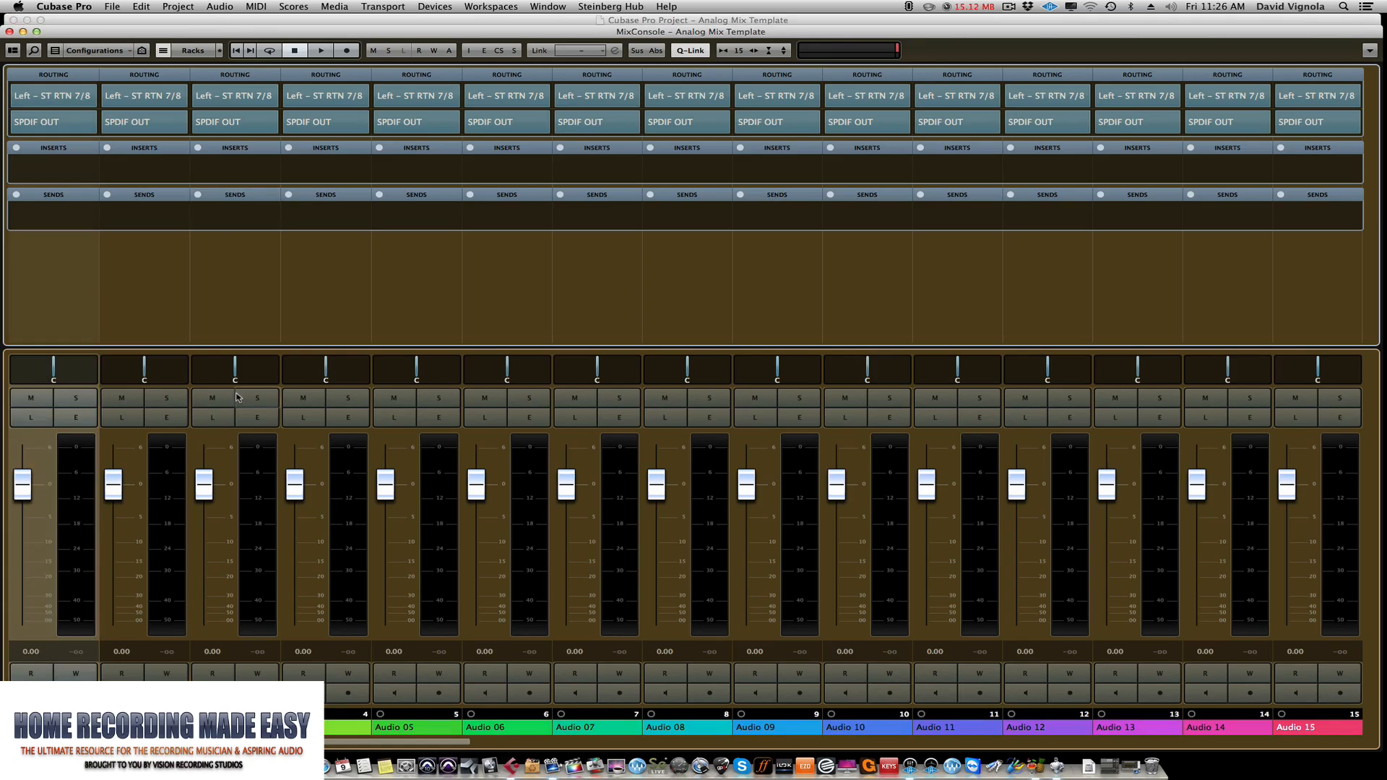
{"action": "scroll", "coordinate": [363, 687], "scroll_direction": "left", "scroll_amount": 1}
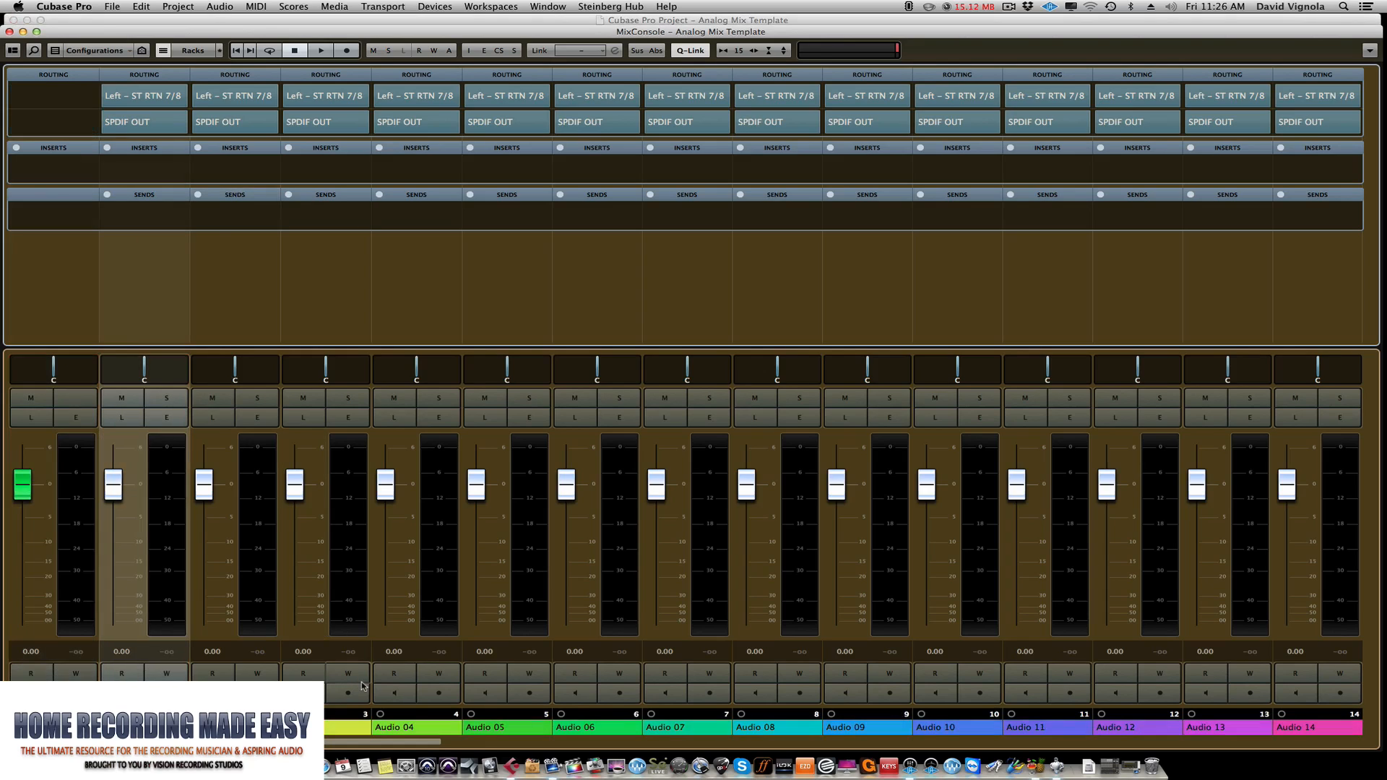
{"action": "scroll", "coordinate": [363, 686], "scroll_direction": "right", "scroll_amount": 15}
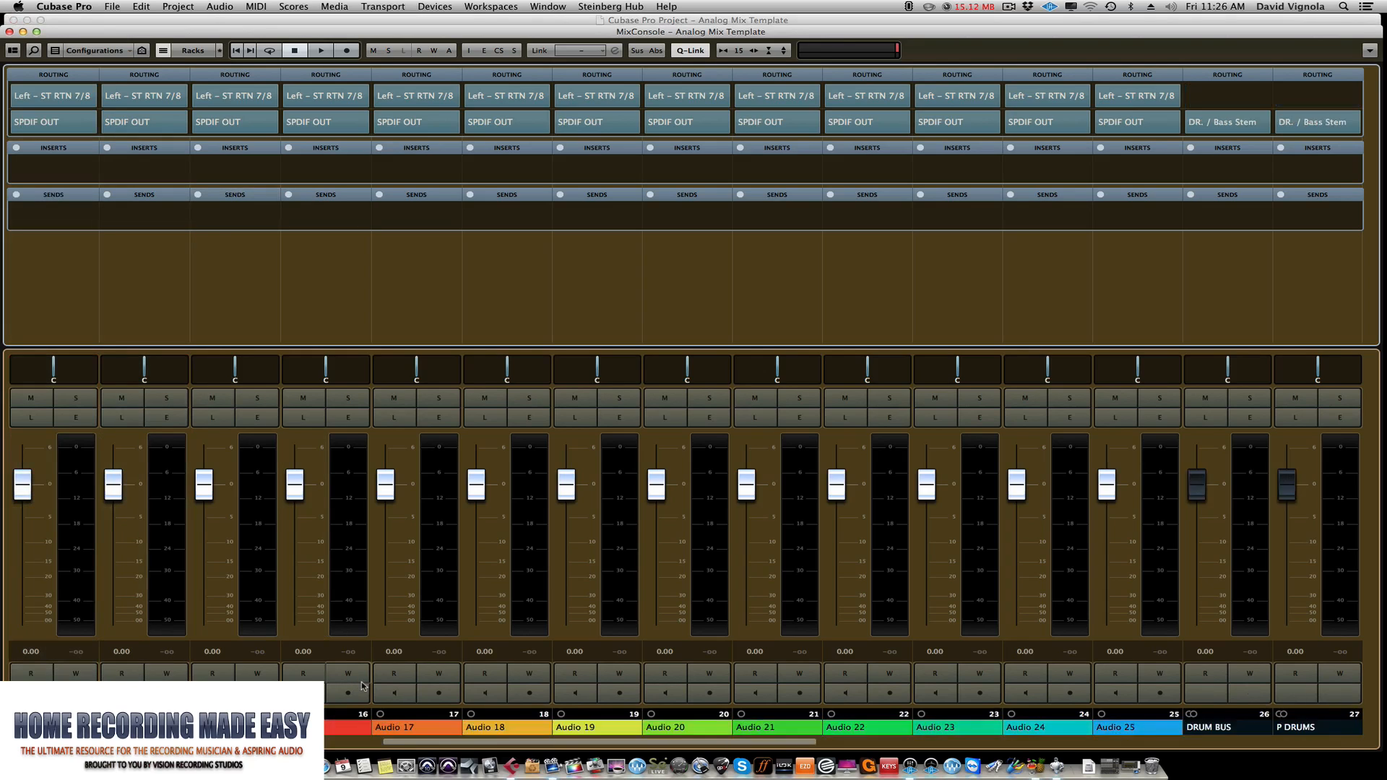
{"action": "scroll", "coordinate": [363, 686], "scroll_direction": "left", "scroll_amount": 15}
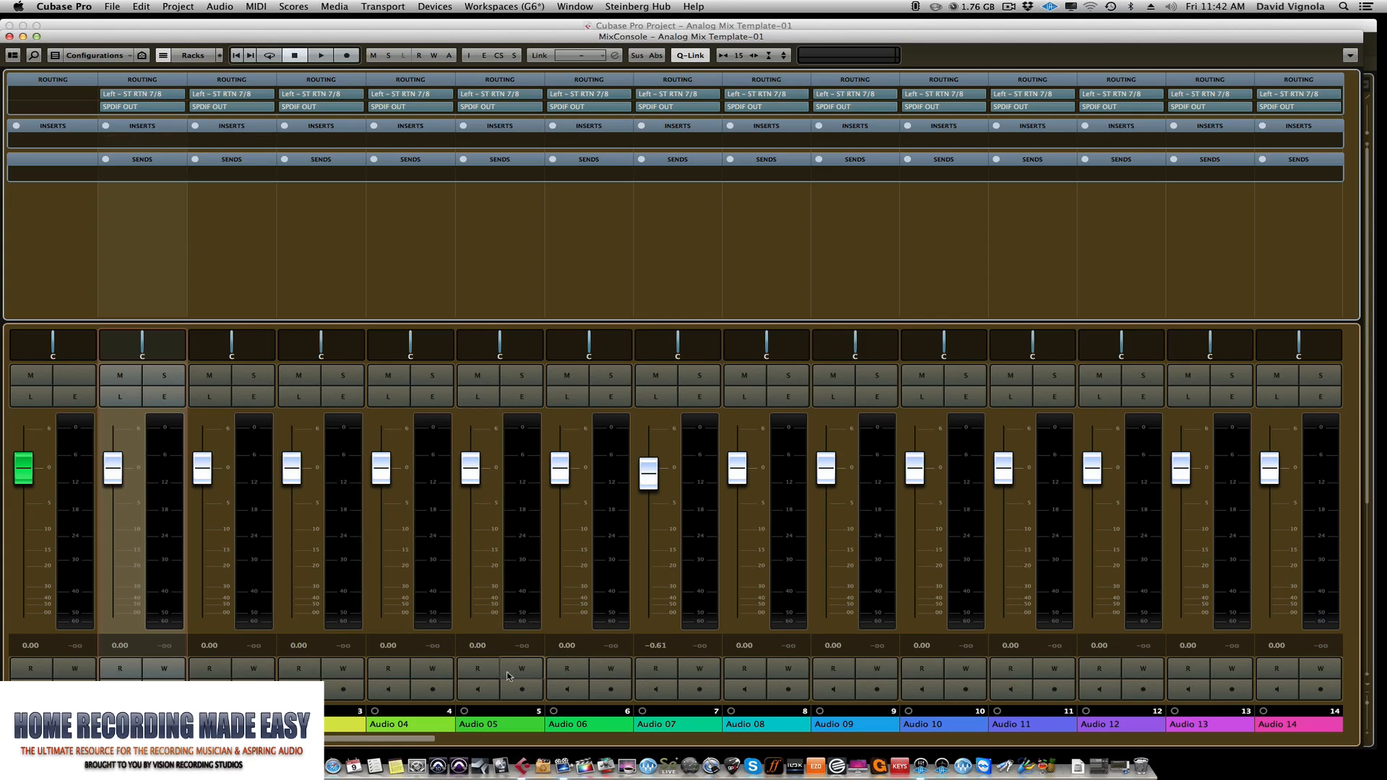
{"action": "scroll", "coordinate": [507, 670], "scroll_direction": "right", "scroll_amount": 3}
{"action": "scroll", "coordinate": [507, 670], "scroll_direction": "right", "scroll_amount": 10}
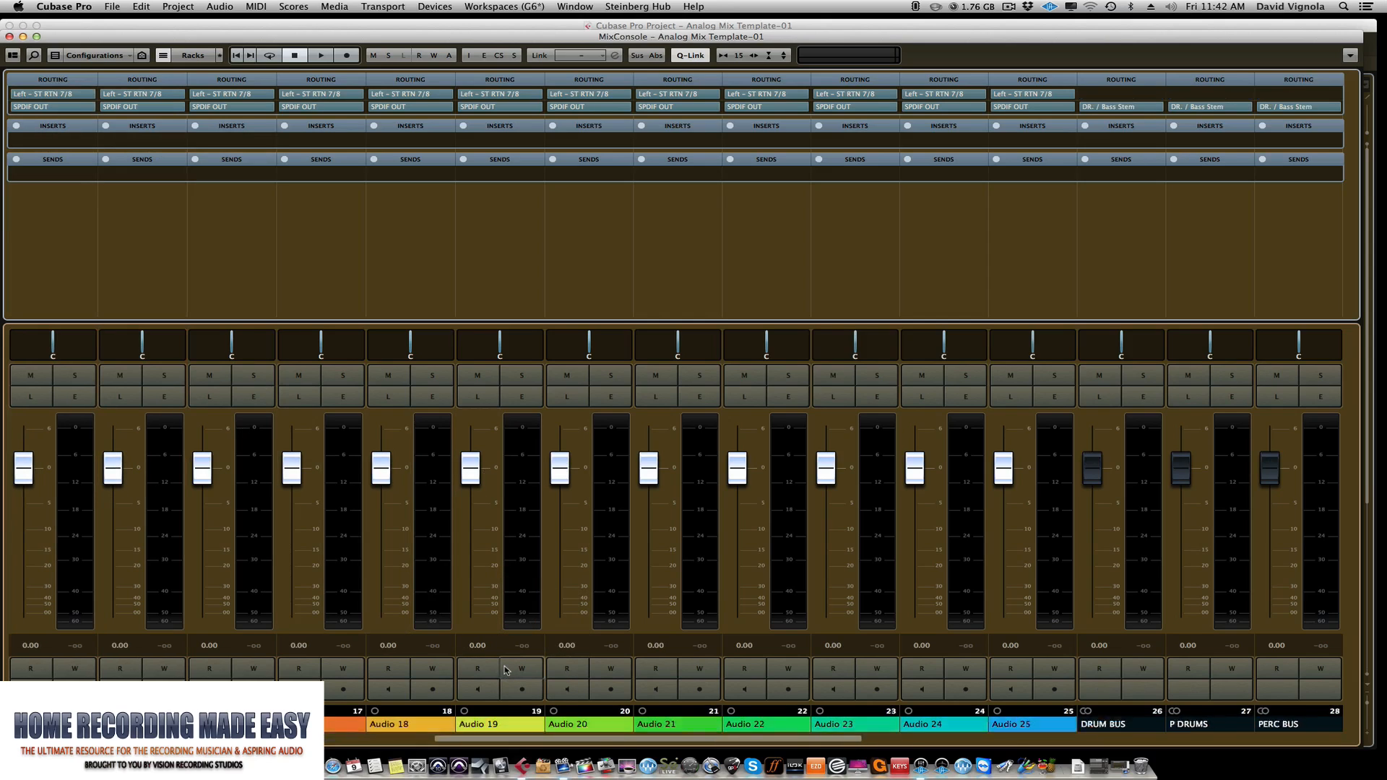
Load Slate Digital Virtual Tape Machines in the first insert slot of channels Audio 01 through Audio 10
{"action": "scroll", "coordinate": [507, 669], "scroll_direction": "left", "scroll_amount": 15}
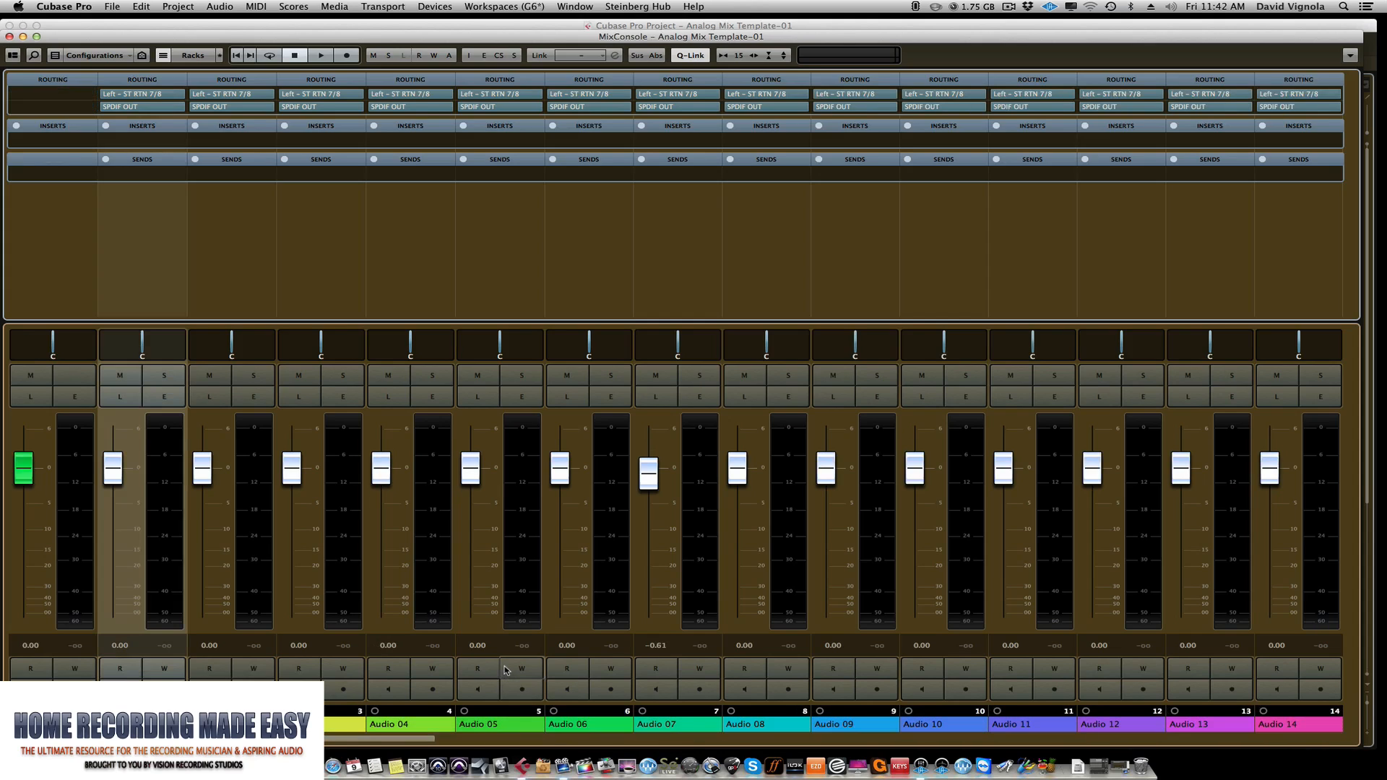
{"action": "left_click", "coordinate": [966, 593], "text": "shift"}
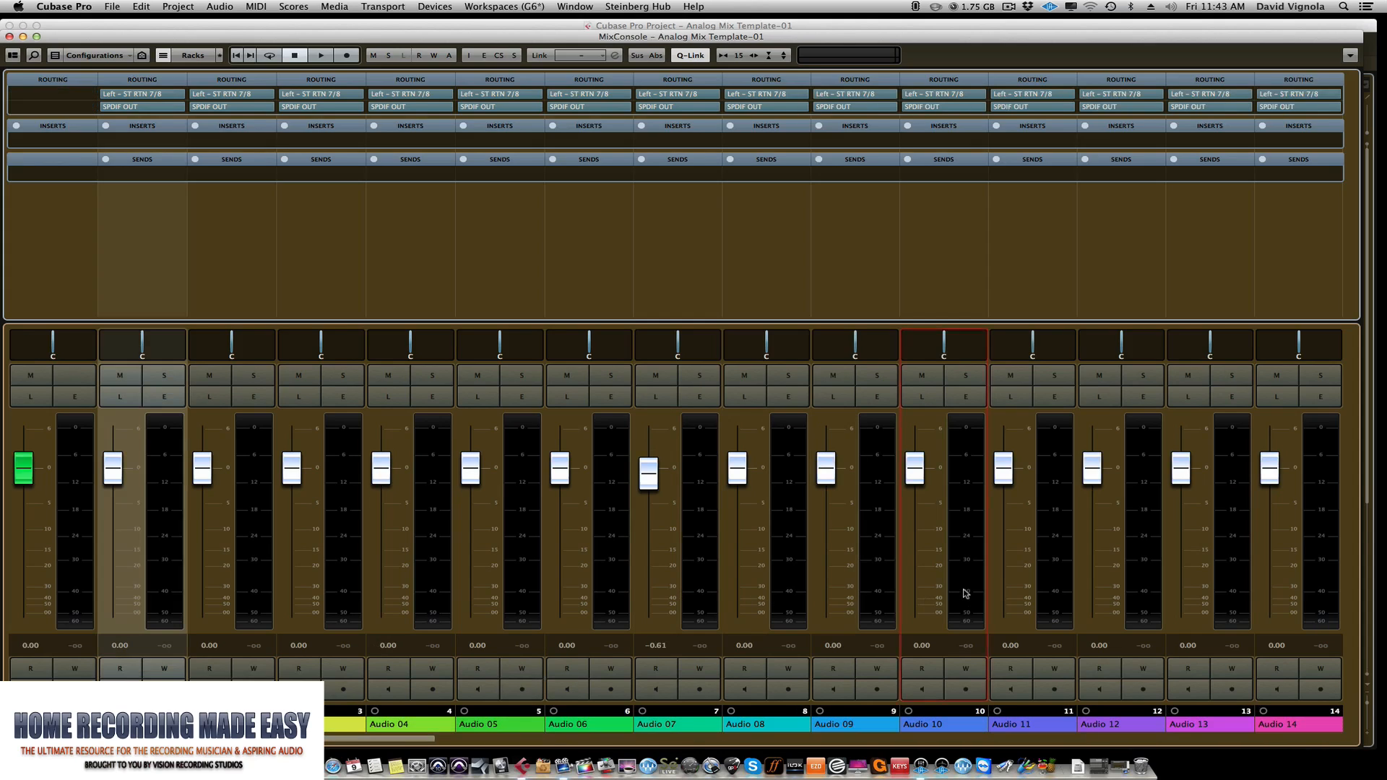
{"action": "left_click", "coordinate": [140, 141]}
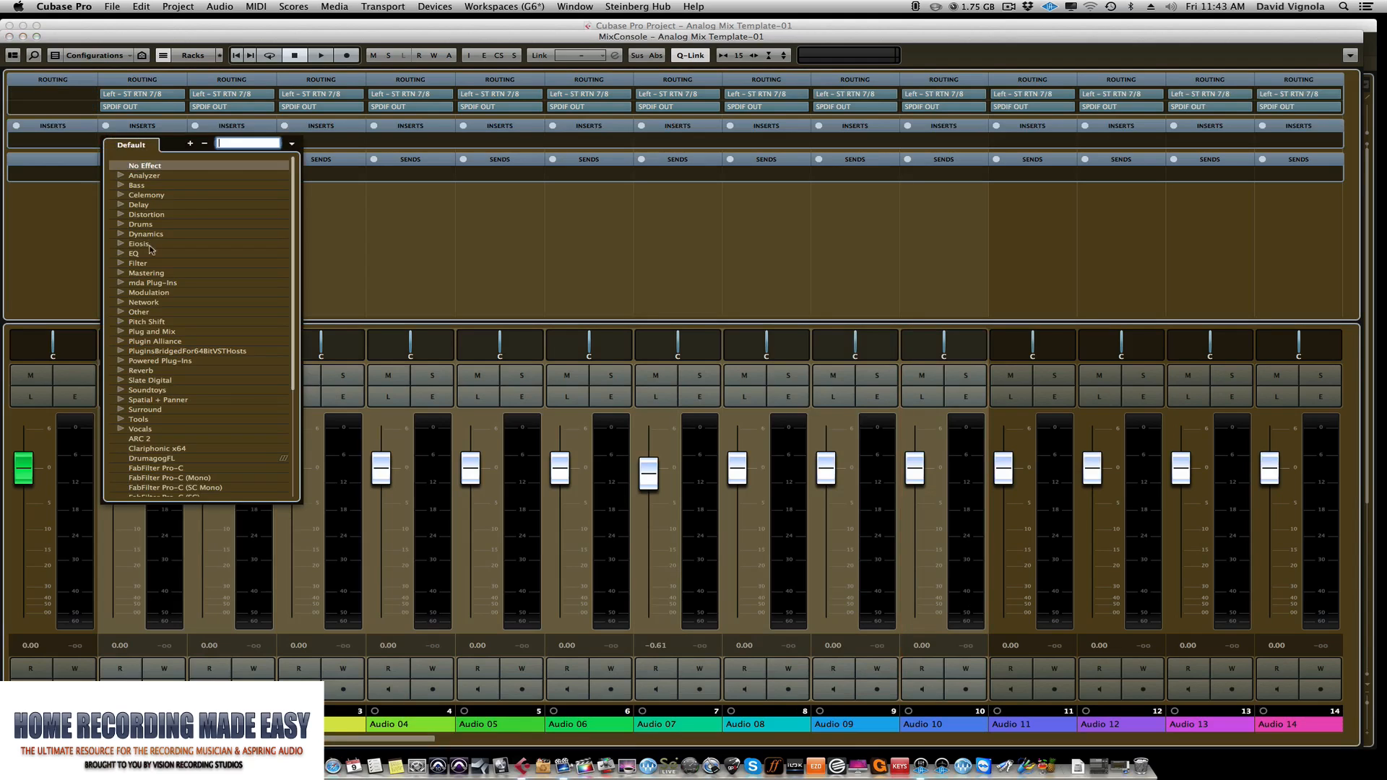
{"action": "type", "text": "SLATE"}
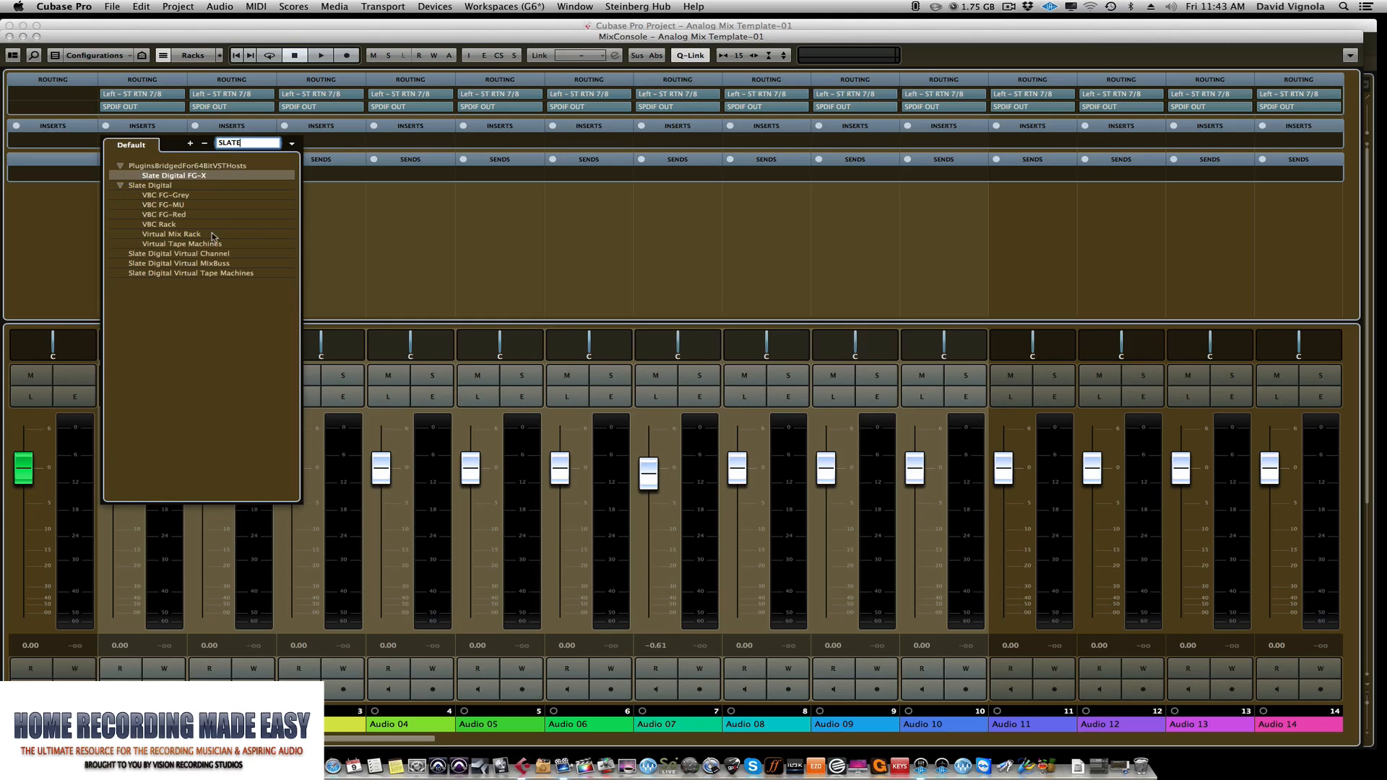
{"action": "left_click", "coordinate": [207, 275]}
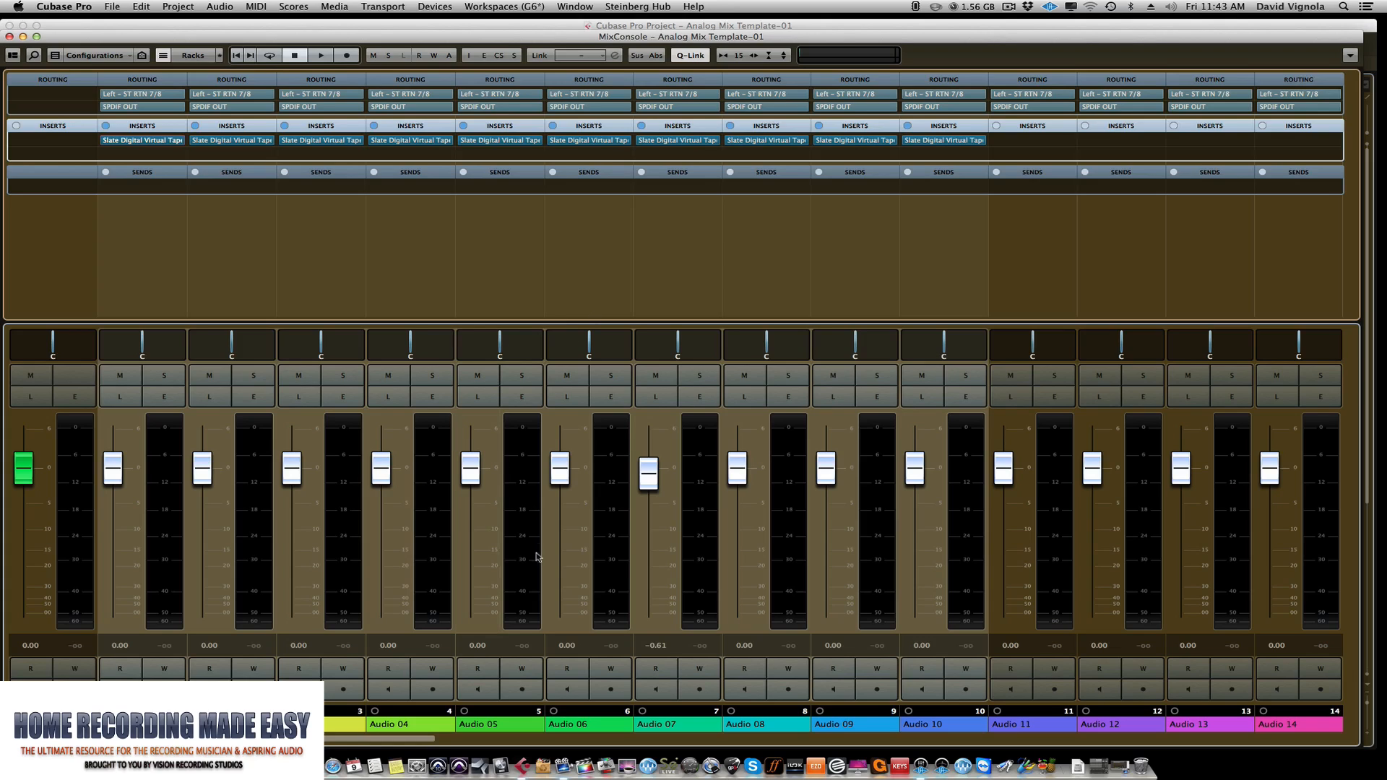
Load Slate Digital Virtual Tape Machines in the first insert slot of channels Audio 11 through Audio 15
{"action": "scroll", "coordinate": [597, 600], "scroll_direction": "right", "scroll_amount": 7}
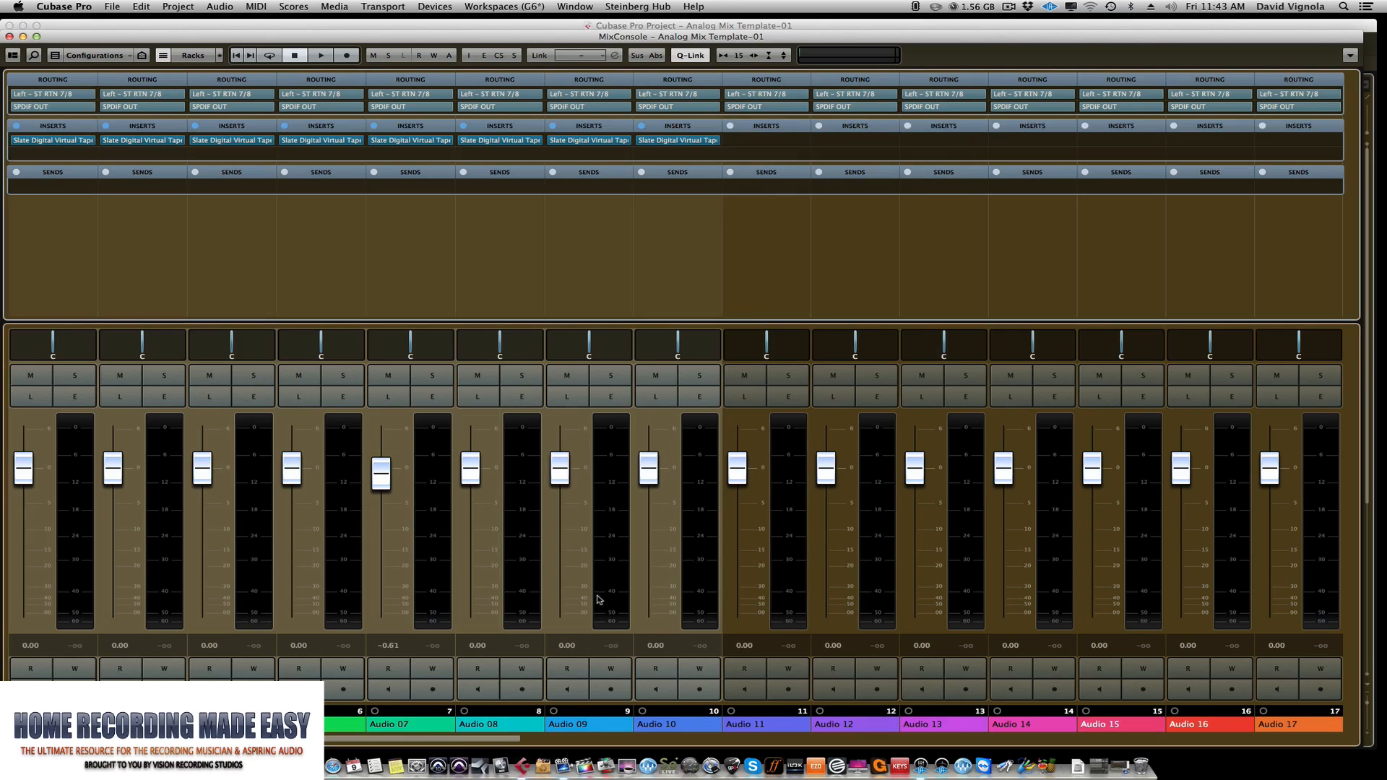
{"action": "scroll", "coordinate": [598, 600], "scroll_direction": "right", "scroll_amount": 1}
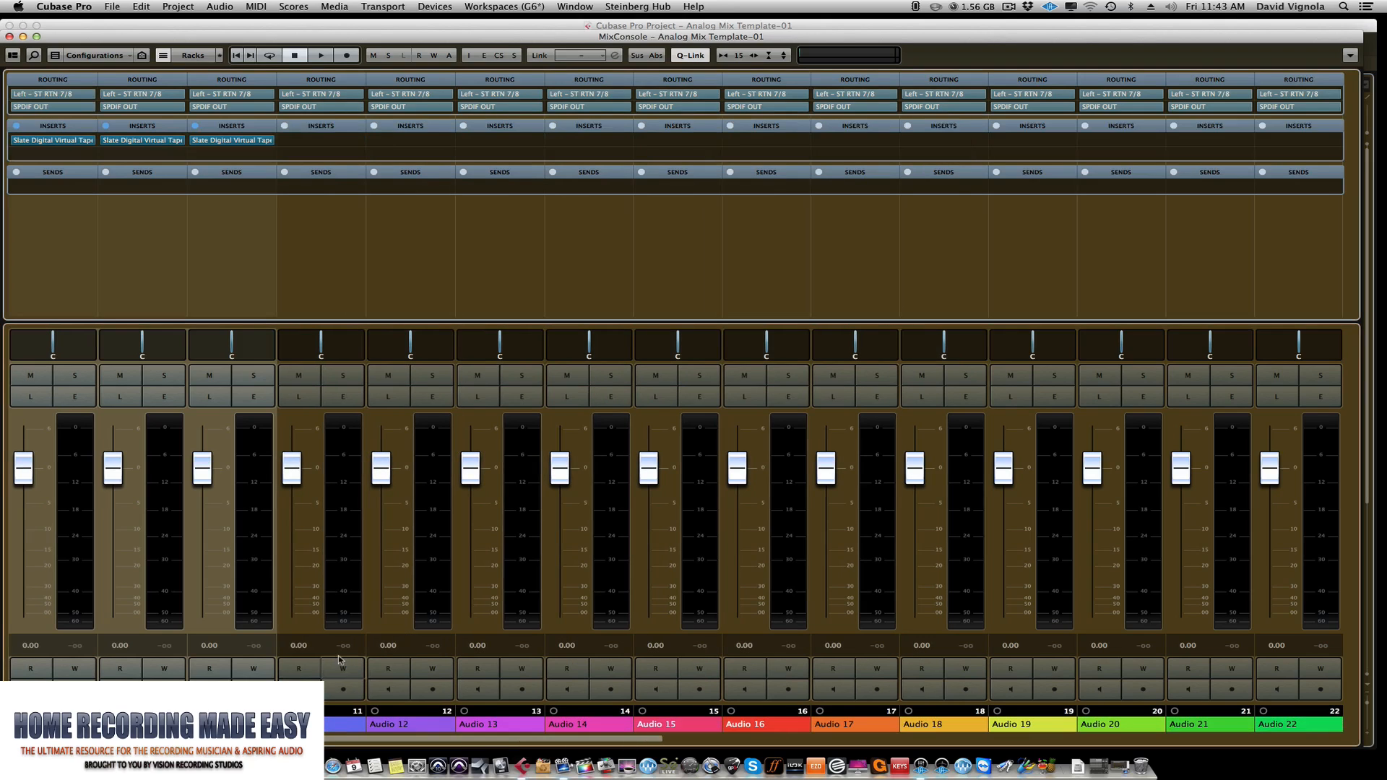
{"action": "left_click", "coordinate": [338, 608]}
{"action": "left_click", "coordinate": [707, 602], "text": "shift"}
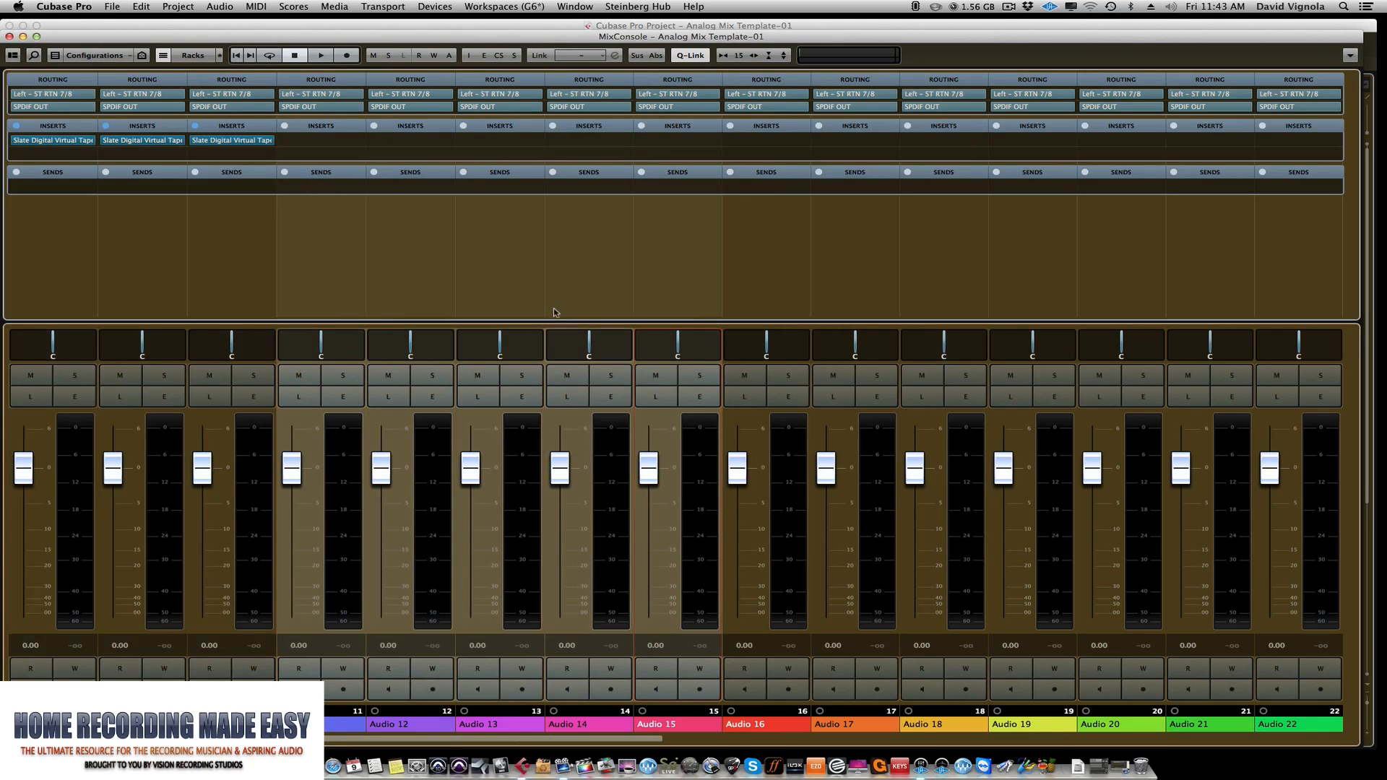
{"action": "mouse_move", "coordinate": [329, 145]}
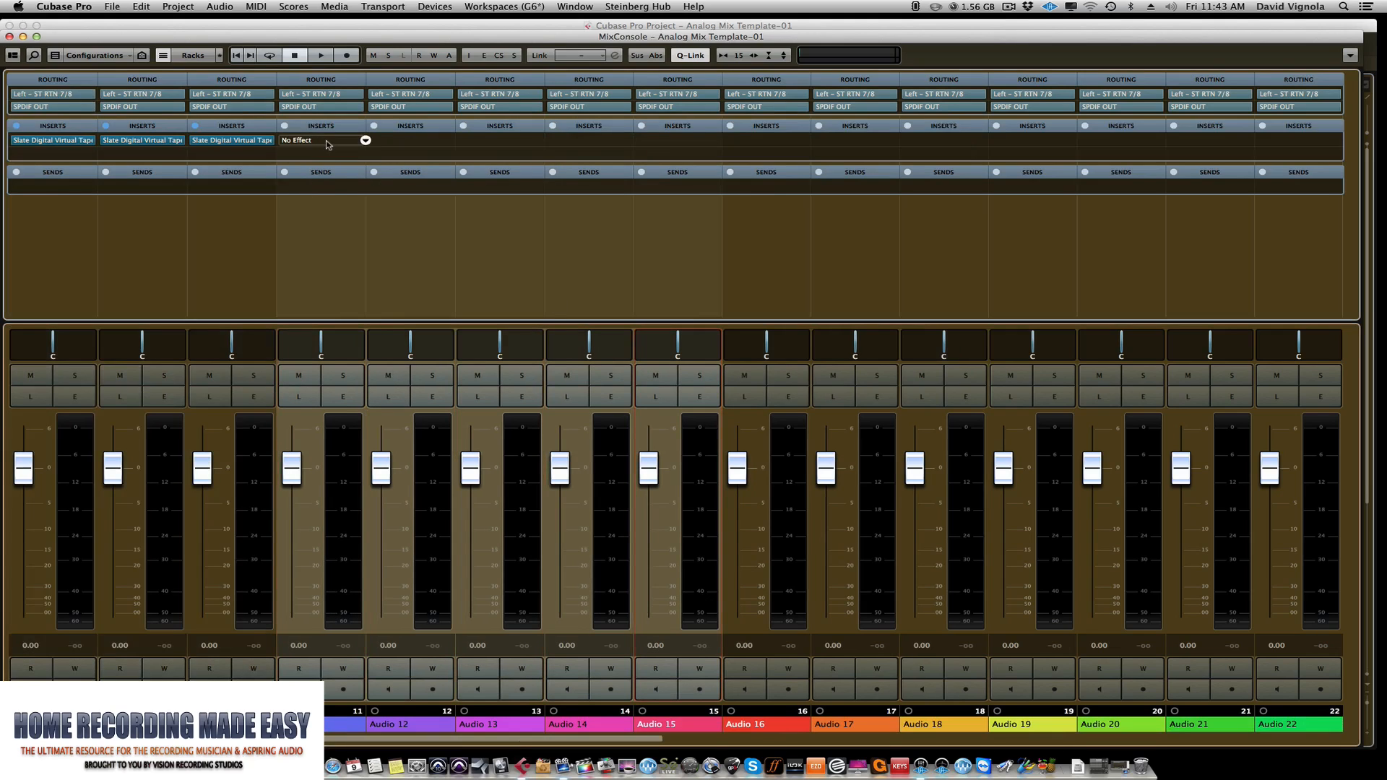
{"action": "left_click", "coordinate": [328, 142]}
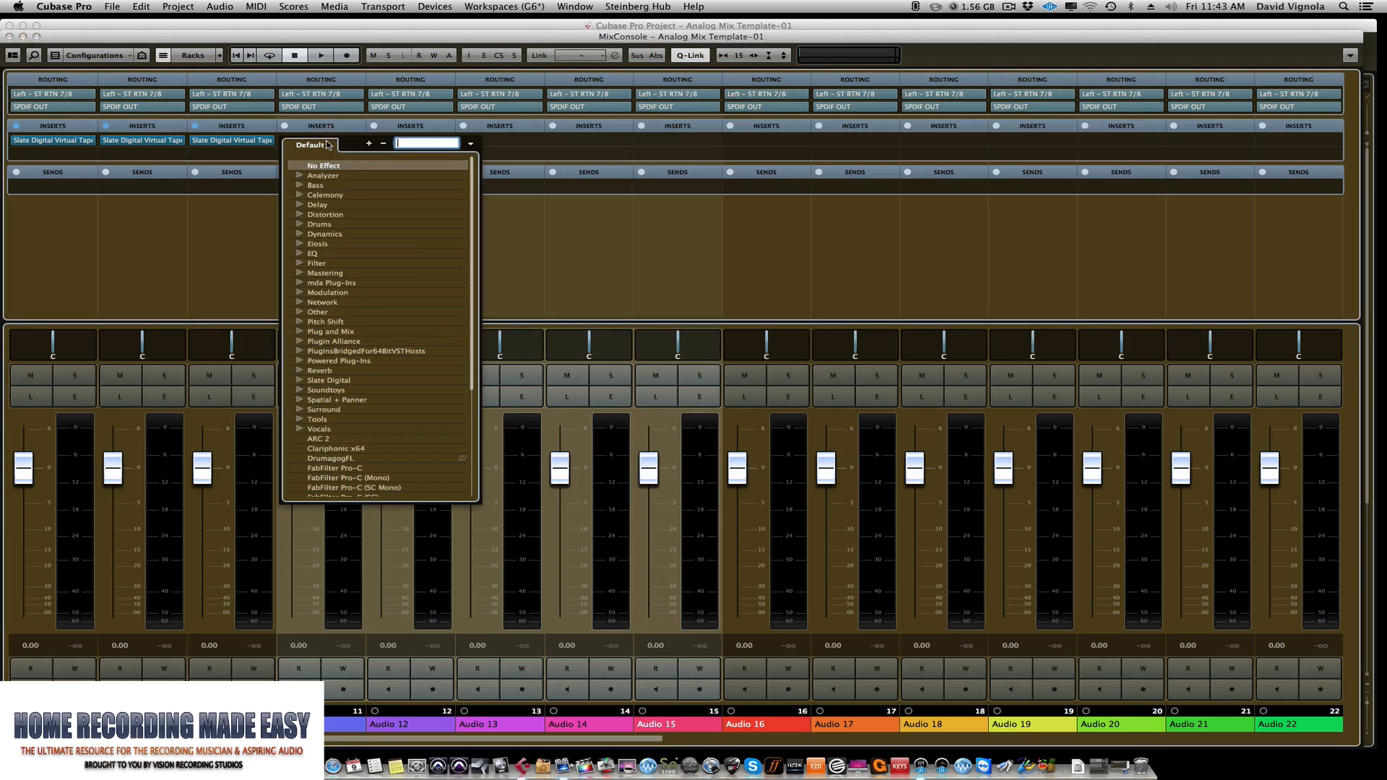
{"action": "type", "text": "SALTE"}
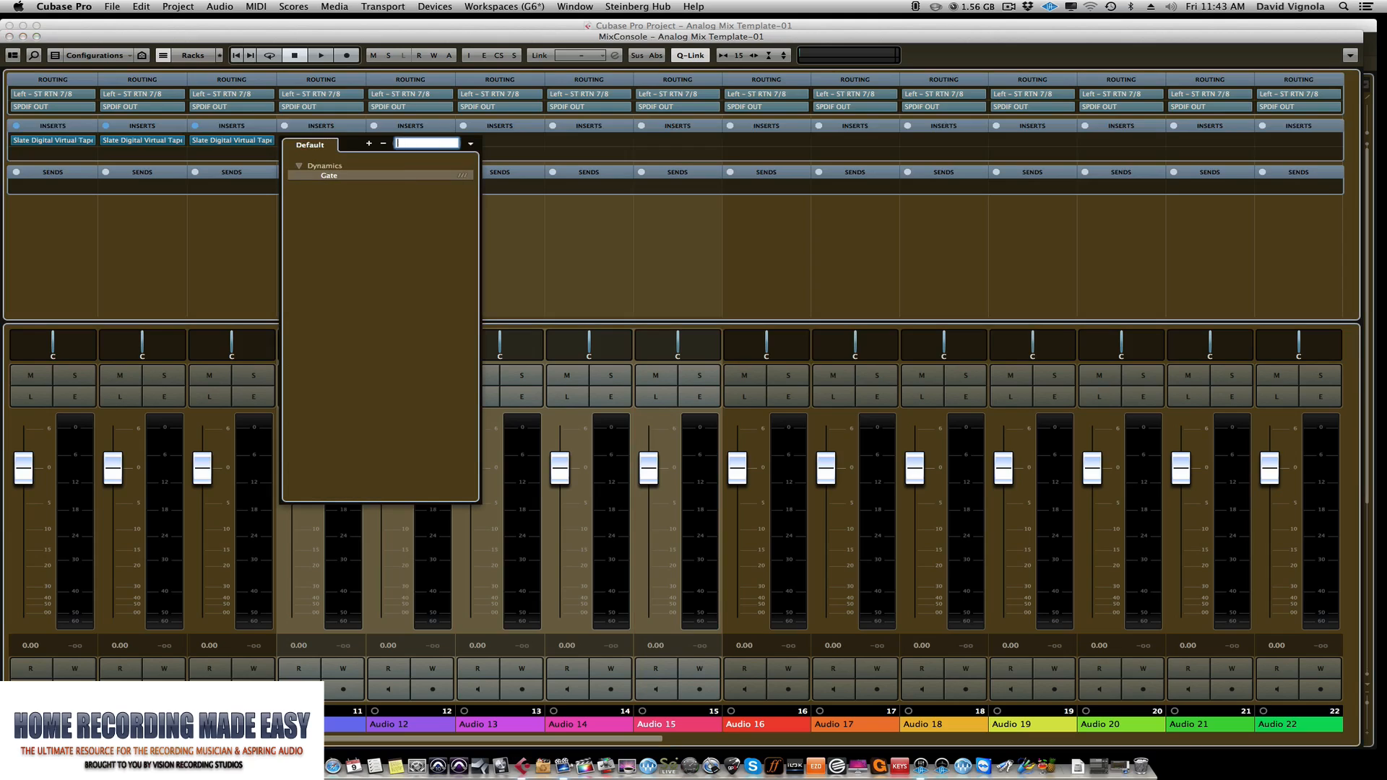
{"action": "type", "text": "TE"}
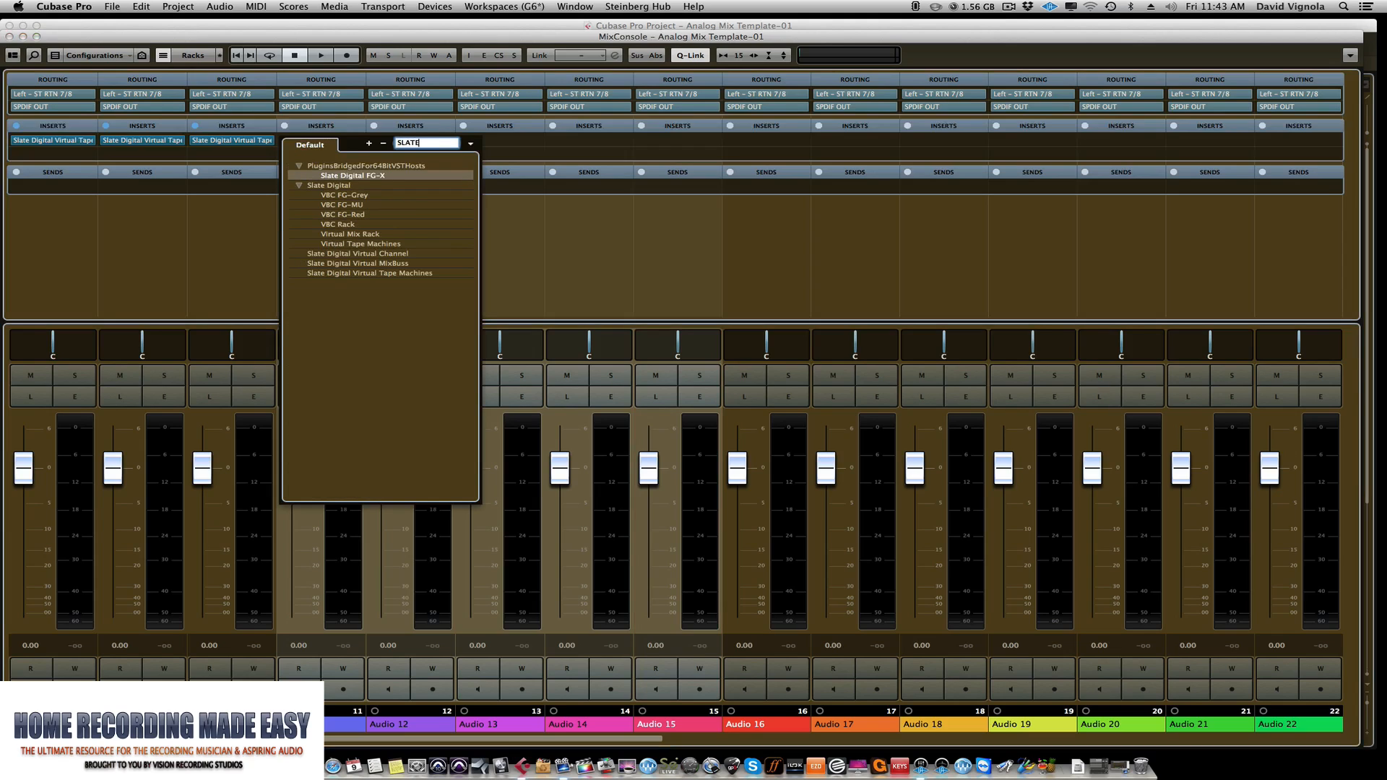
{"action": "left_click", "coordinate": [327, 273]}
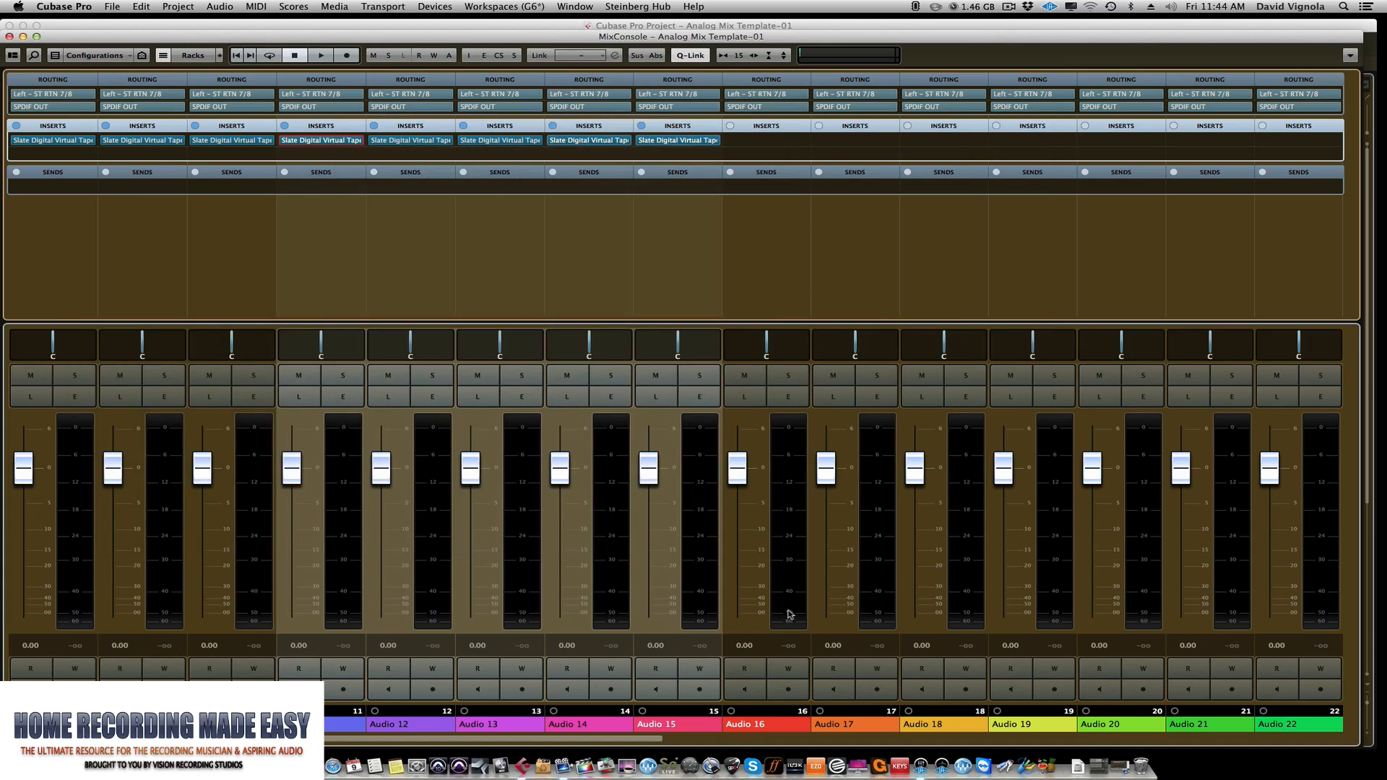
Load Slate Digital Virtual Tape Machines in the first insert slot of channels Audio 16 through Audio 21
{"action": "scroll", "coordinate": [786, 677], "scroll_direction": "right", "scroll_amount": 3}
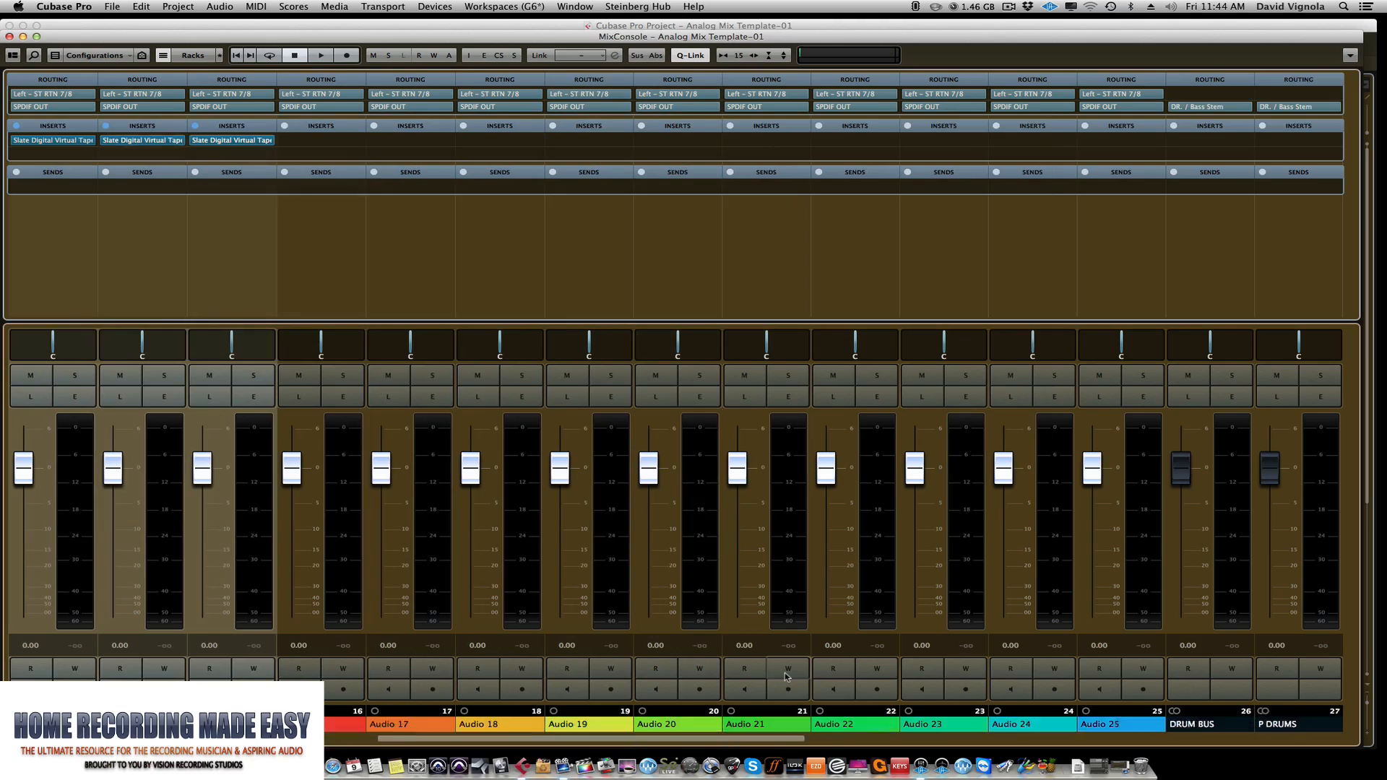
{"action": "left_click", "coordinate": [519, 580]}
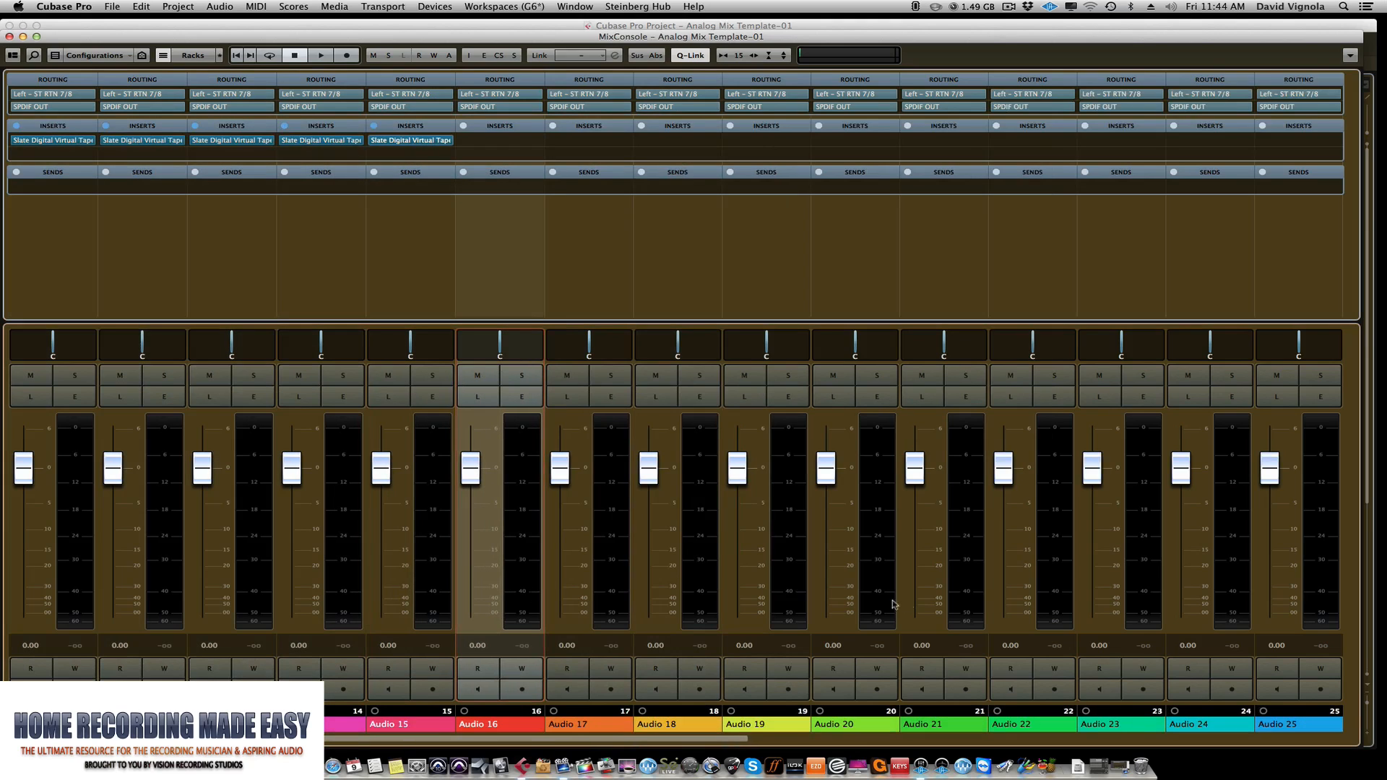
{"action": "left_click", "coordinate": [968, 601]}
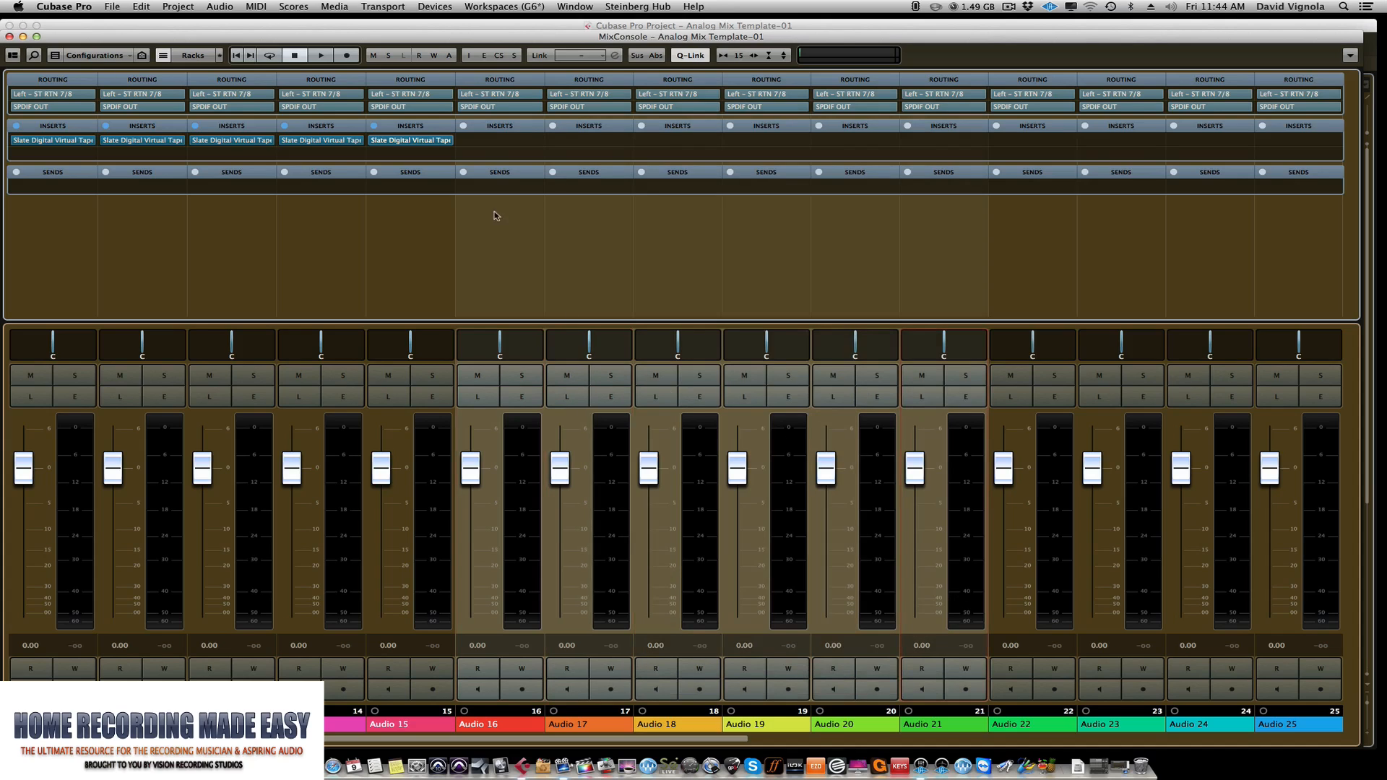
{"action": "left_click", "coordinate": [492, 141]}
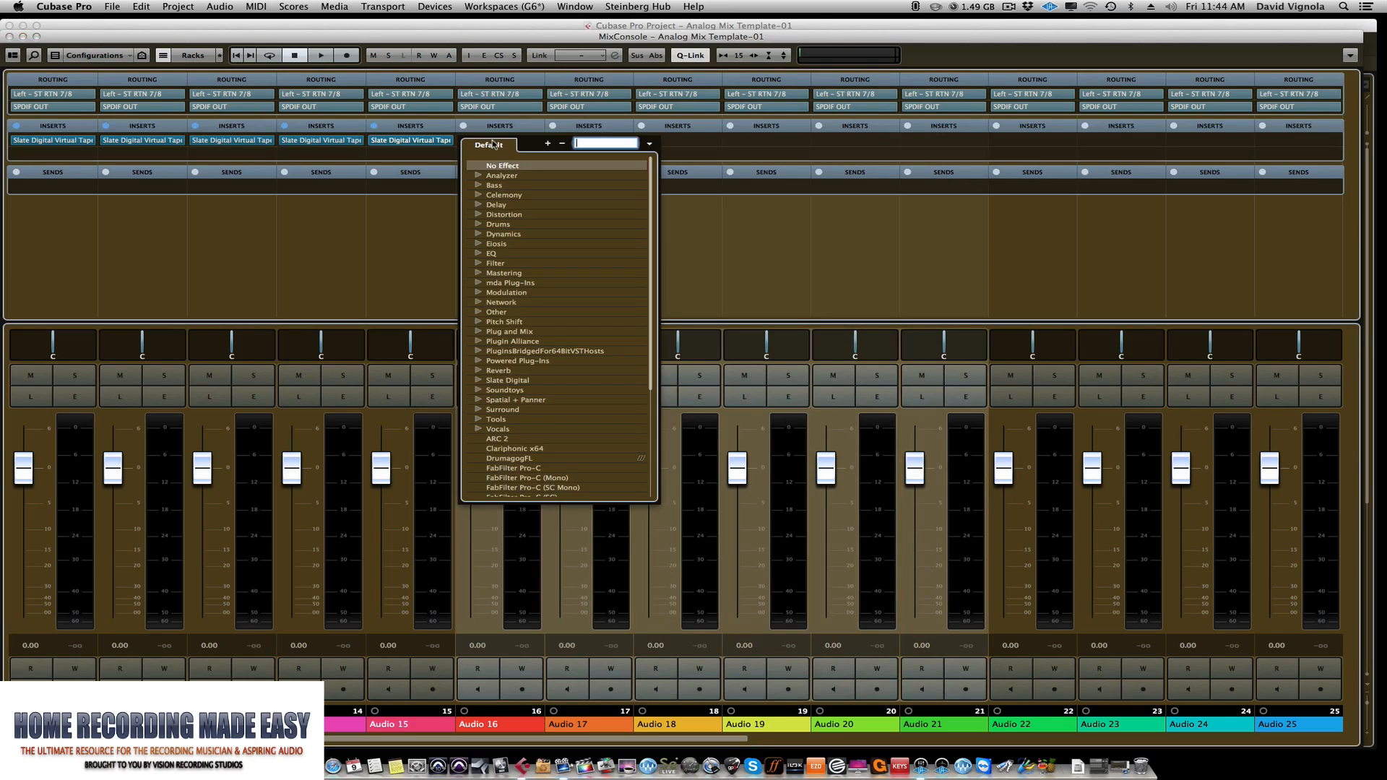
{"action": "type", "text": "SLAE"}
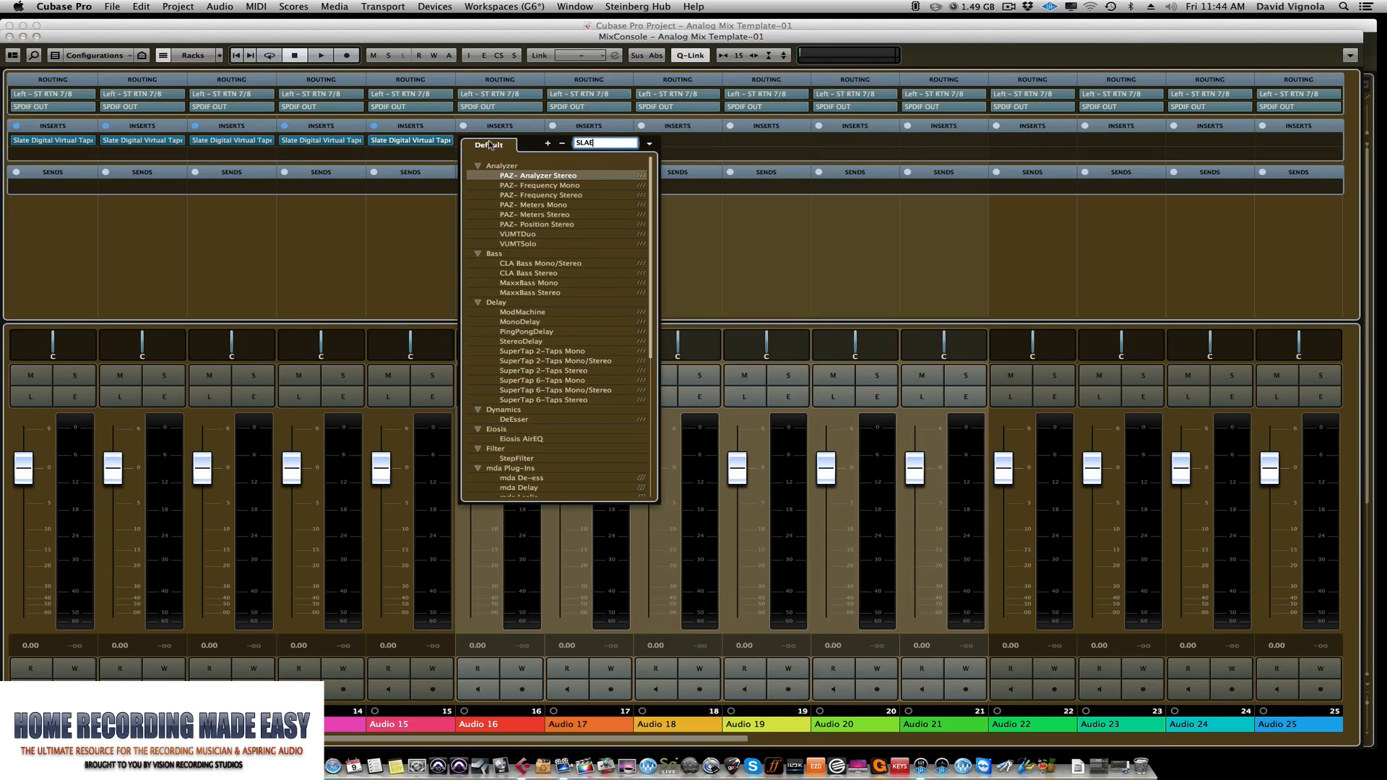
{"action": "key", "text": "BackSpace"}
{"action": "type", "text": "T"}
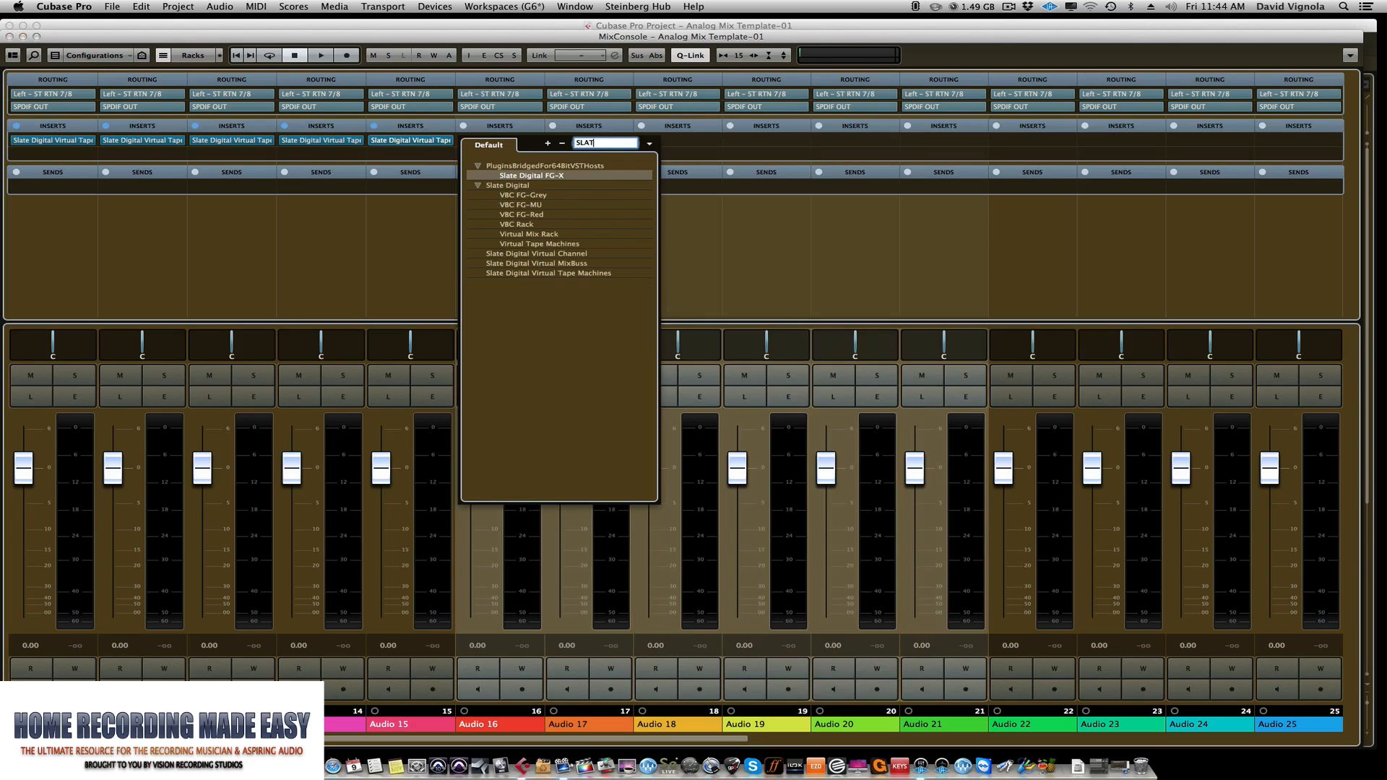
{"action": "left_click", "coordinate": [502, 274]}
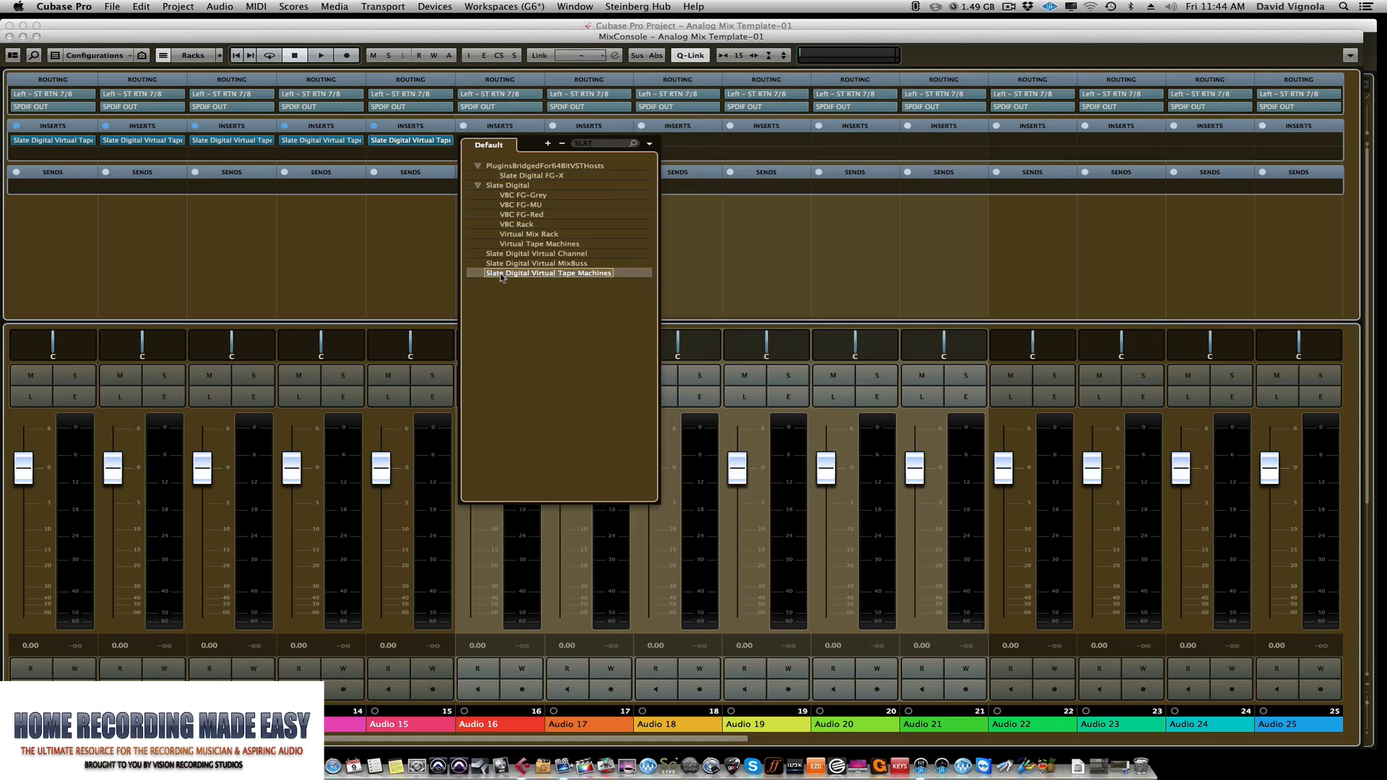
{"action": "double_click", "coordinate": [501, 273]}
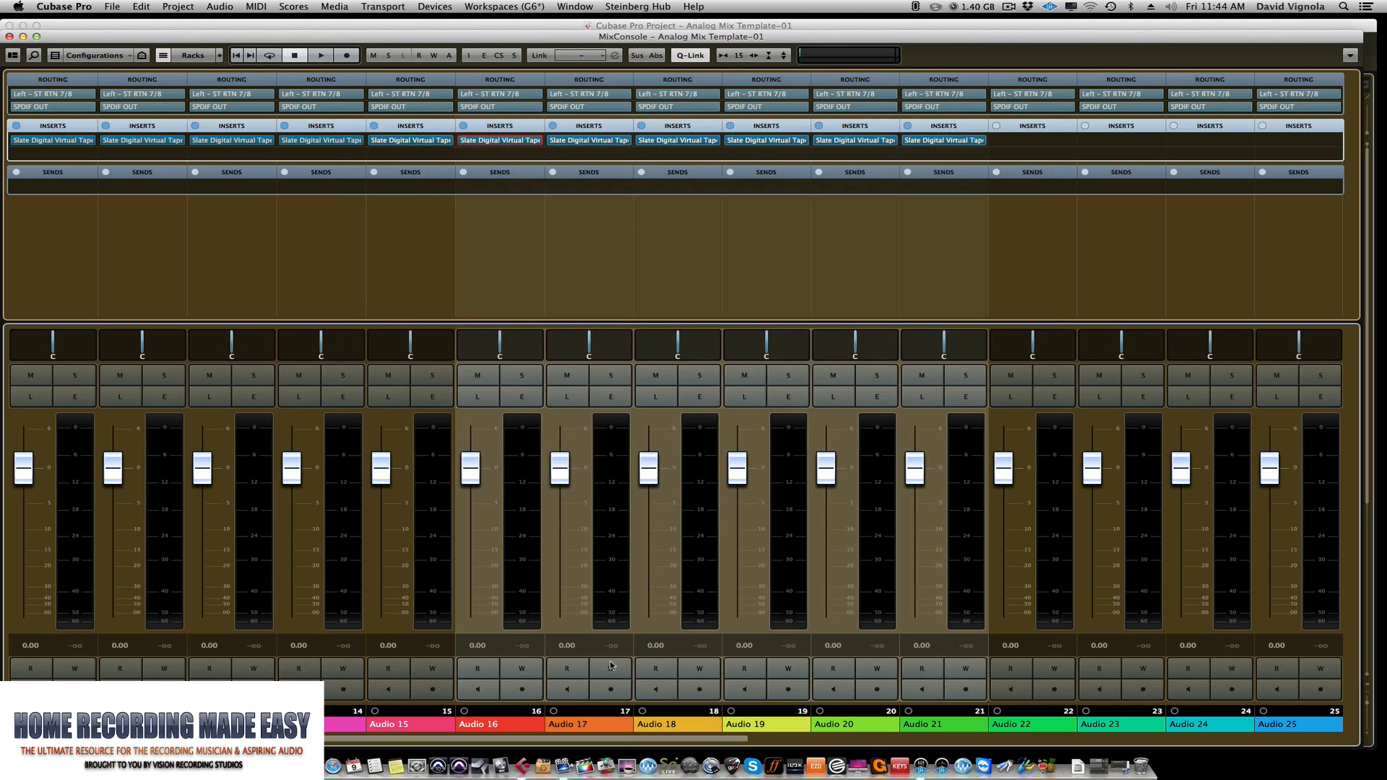
Load Slate Digital Virtual Tape Machines in the first insert slot of channels Audio 22 through Audio 25 and close its plug-in window
{"action": "scroll", "coordinate": [625, 683], "scroll_direction": "right", "scroll_amount": 6}
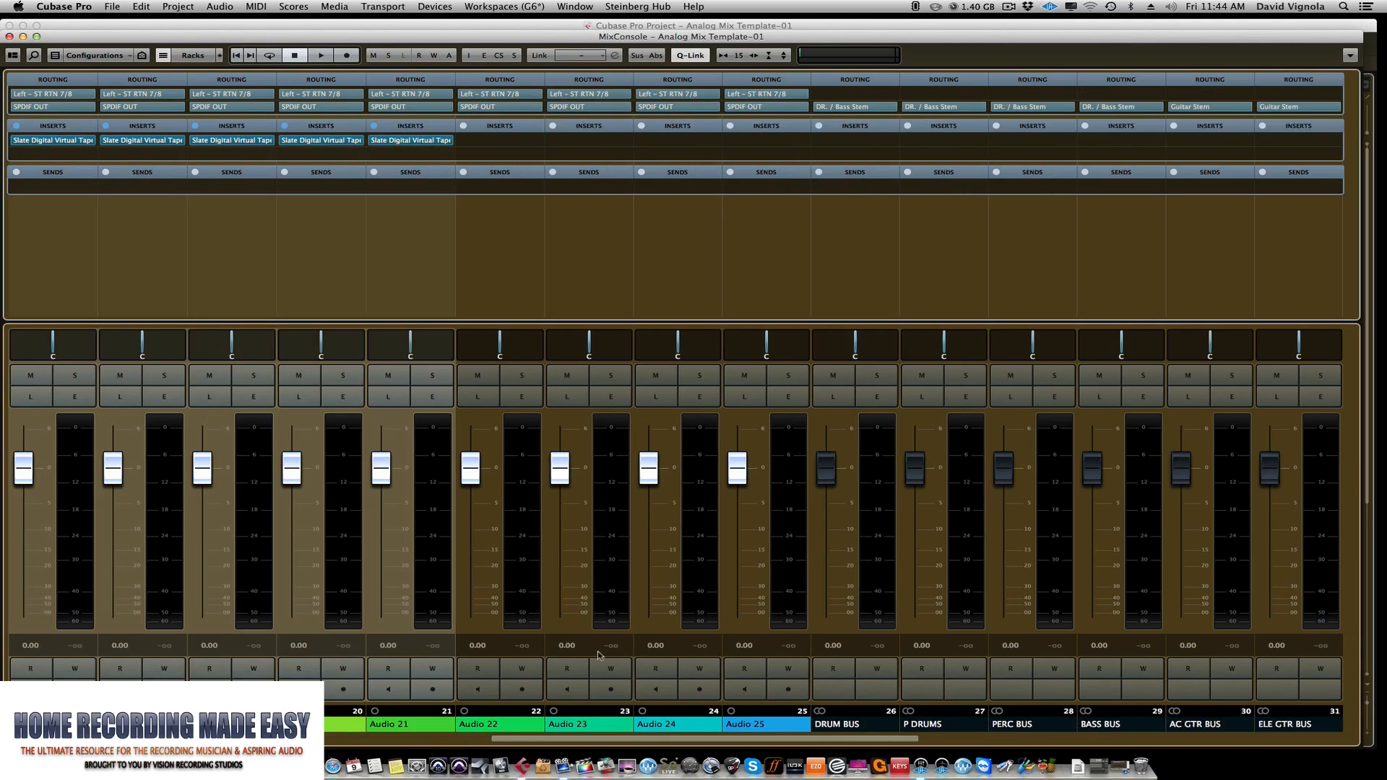
{"action": "left_click", "coordinate": [531, 597]}
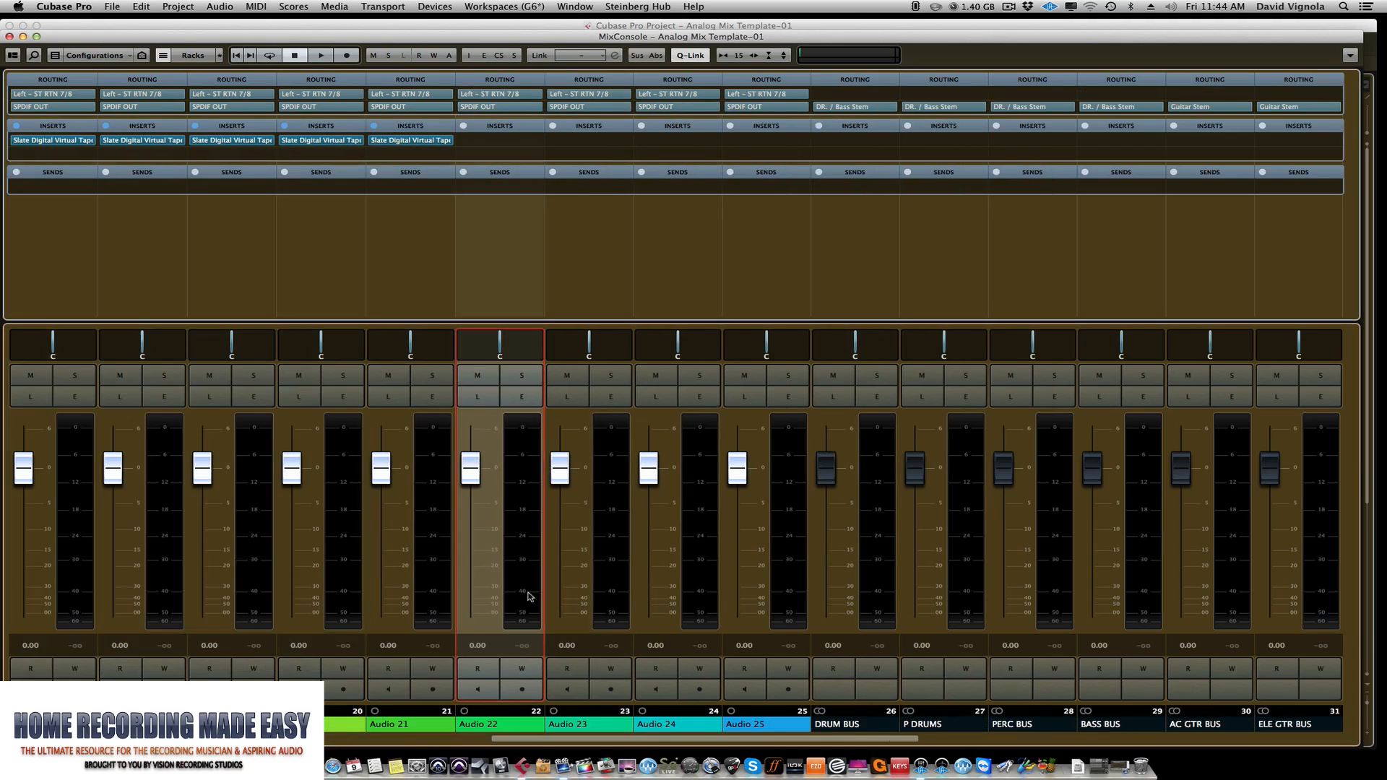
{"action": "left_click", "coordinate": [795, 618], "text": "shift"}
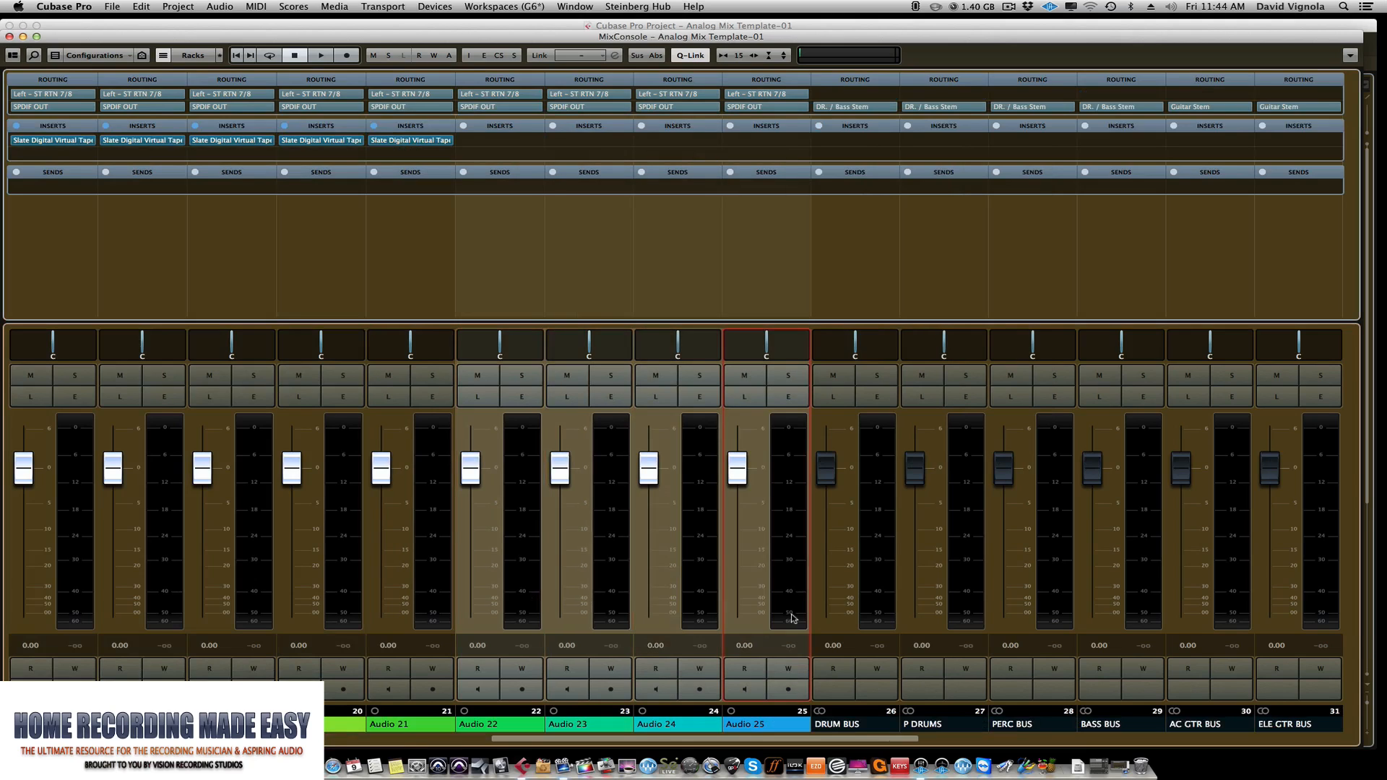
{"action": "left_click", "coordinate": [480, 141]}
{"action": "type", "text": "SLAE"}
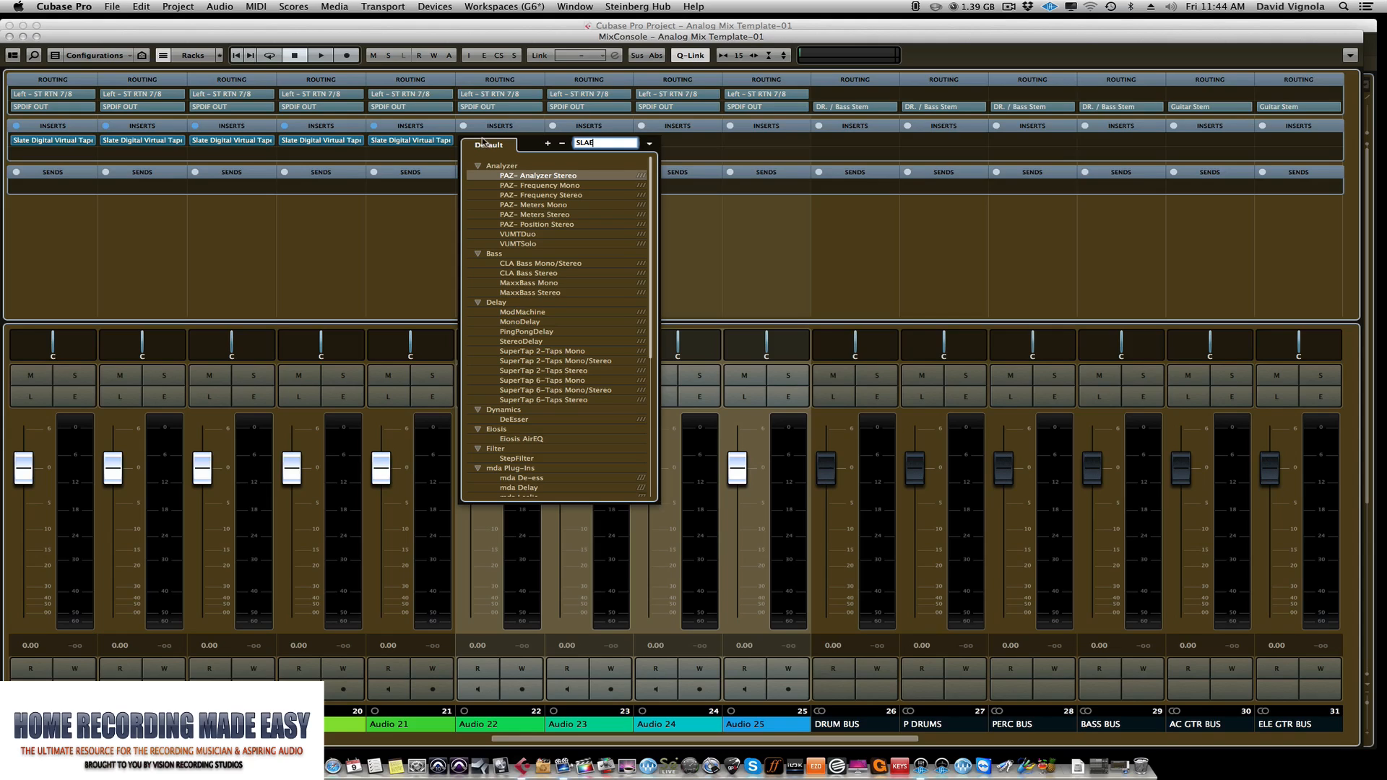
{"action": "key", "text": "BackSpace"}
{"action": "type", "text": "T"}
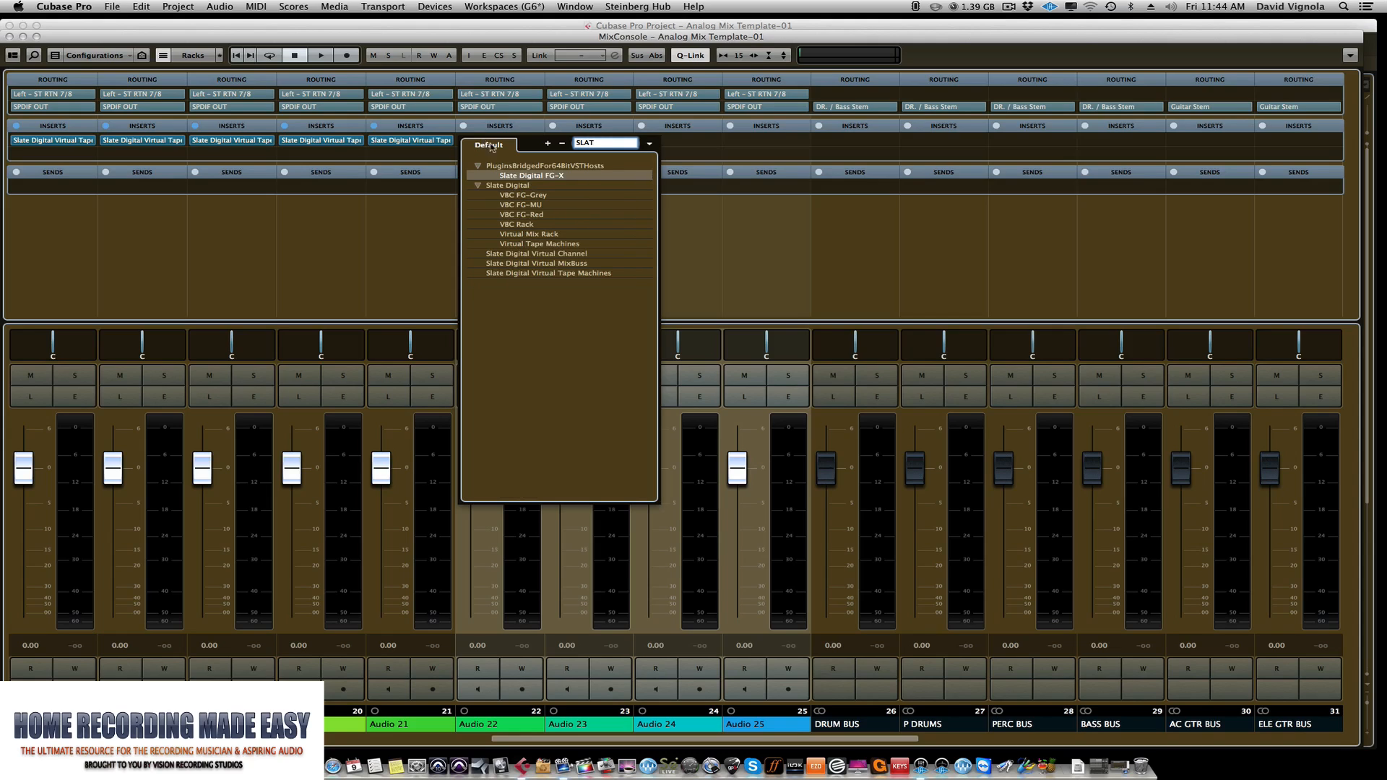
{"action": "double_click", "coordinate": [510, 275]}
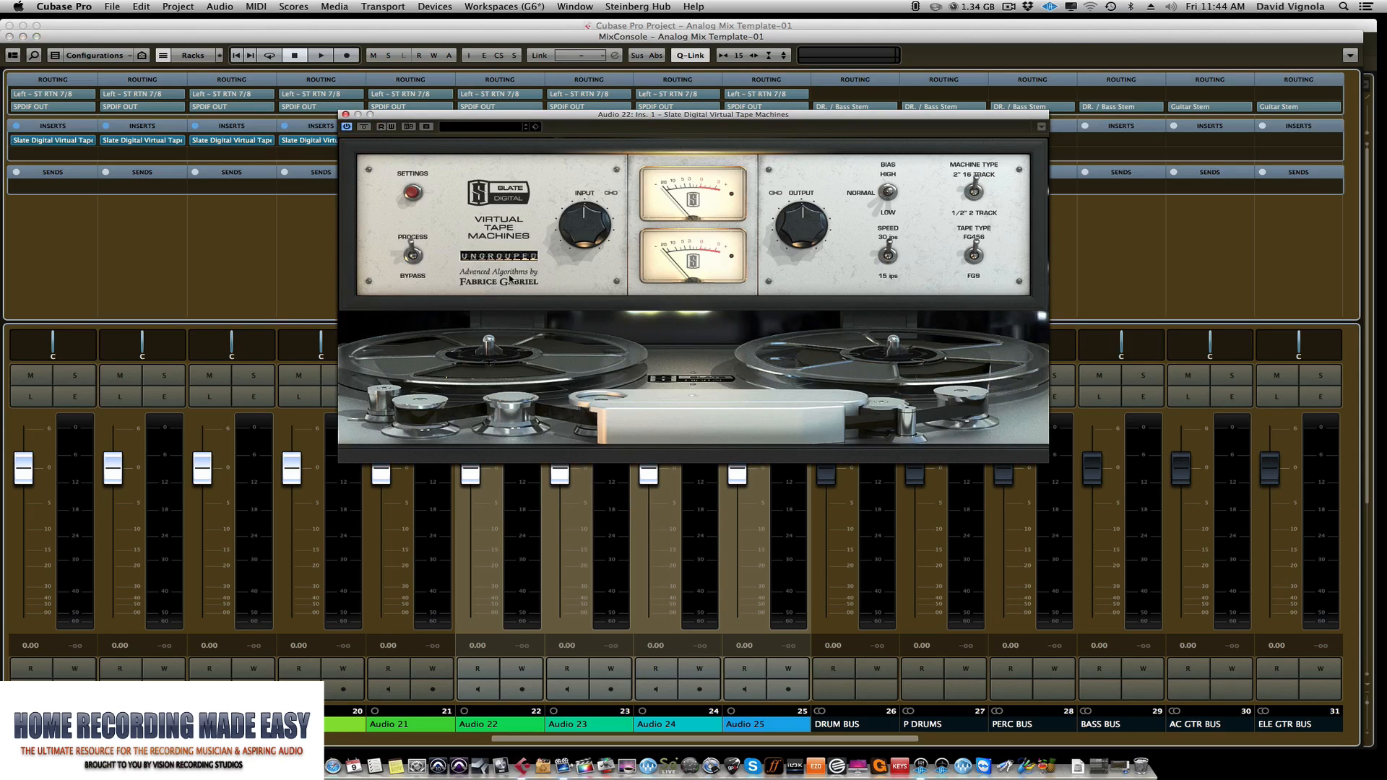
{"action": "key", "text": "super+w"}
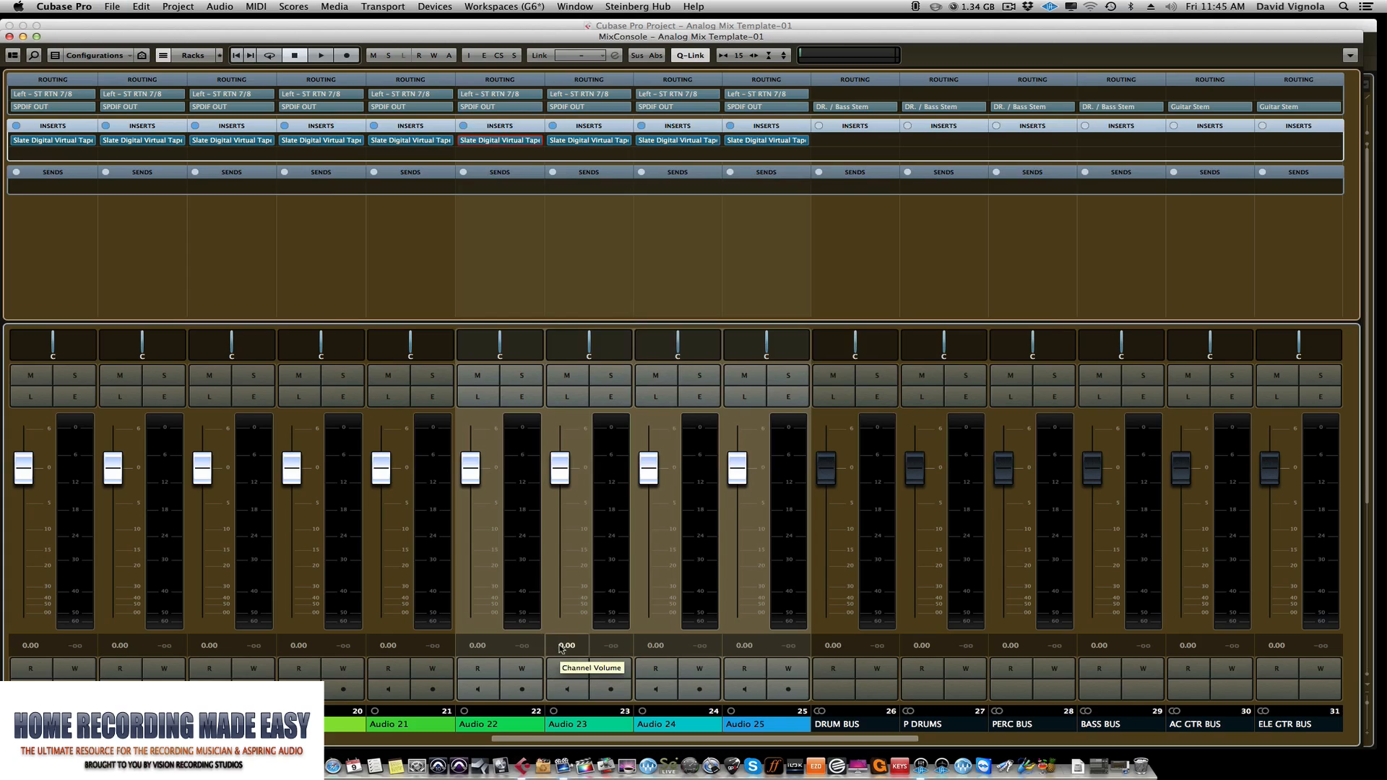
{"action": "scroll", "coordinate": [561, 649], "scroll_direction": "up", "scroll_amount": 3}
{"action": "scroll", "coordinate": [557, 650], "scroll_direction": "down", "scroll_amount": 4}
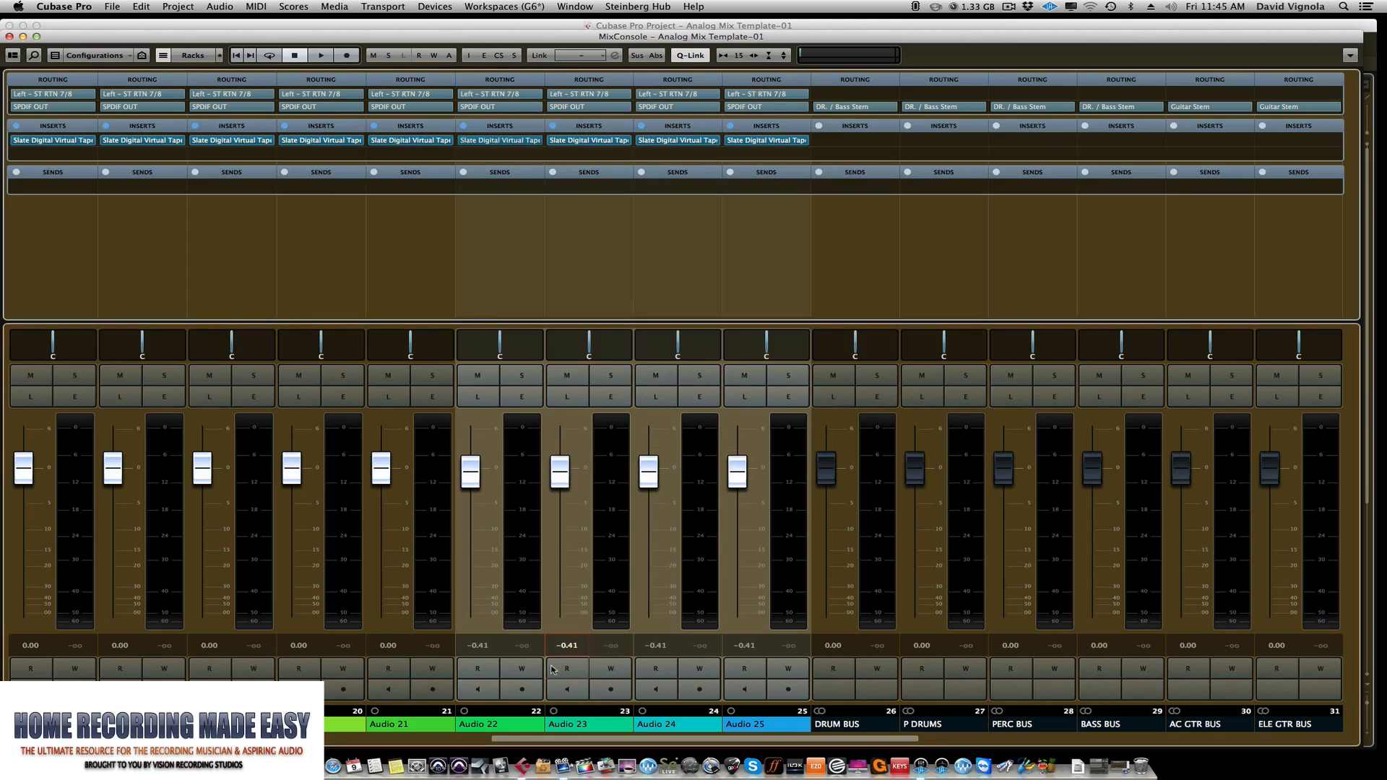
Load NLS Channel Mono in the second insert slot of channels Audio 01 through Audio 14
{"action": "scroll", "coordinate": [553, 687], "scroll_direction": "left", "scroll_amount": 10}
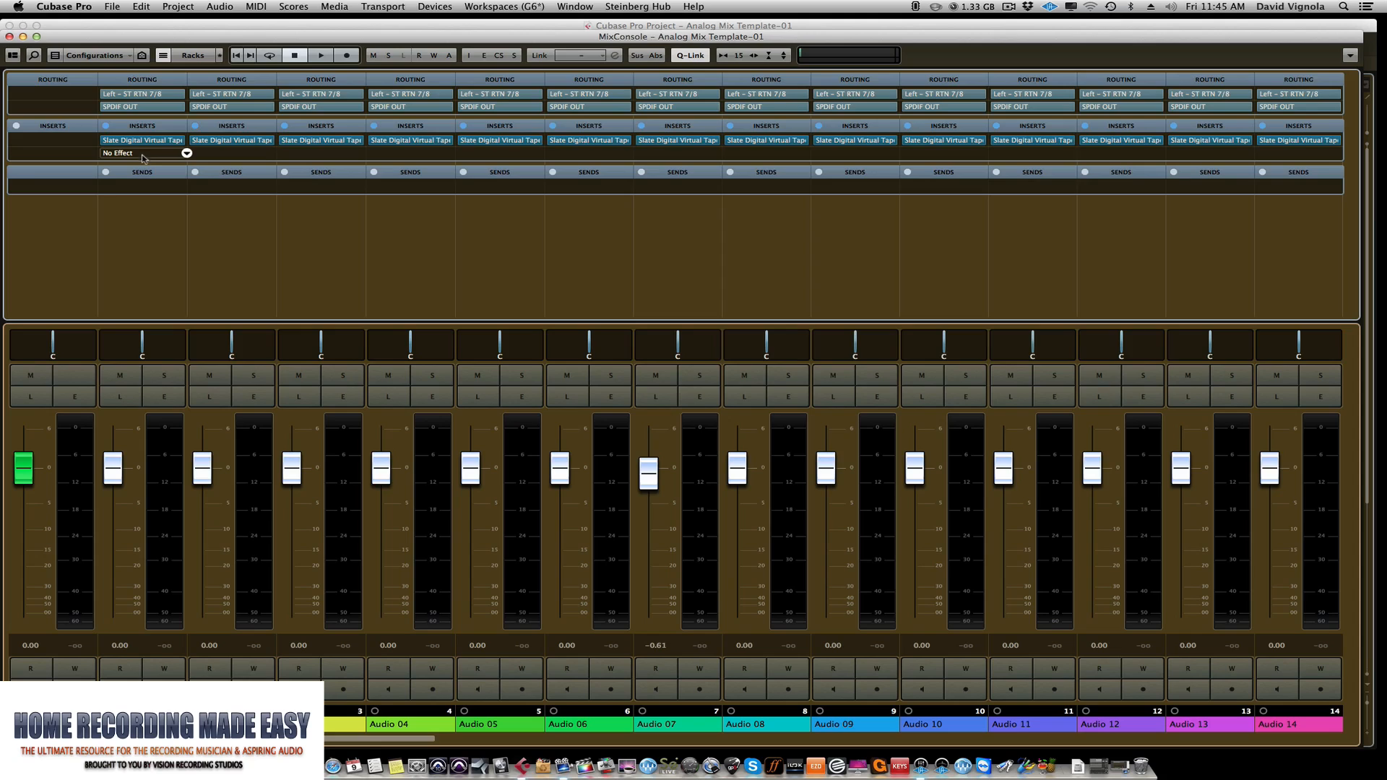
{"action": "left_click", "coordinate": [172, 575]}
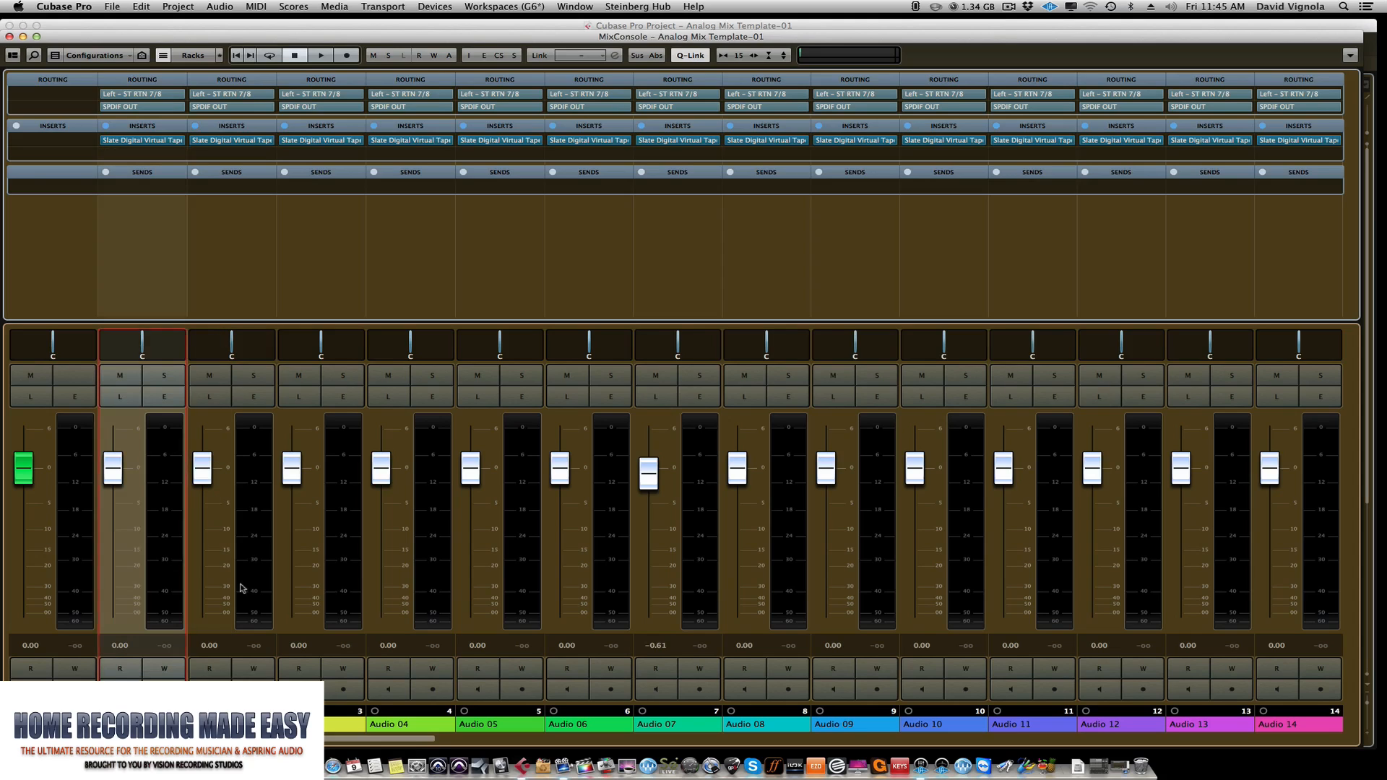
{"action": "left_click", "coordinate": [1323, 609]}
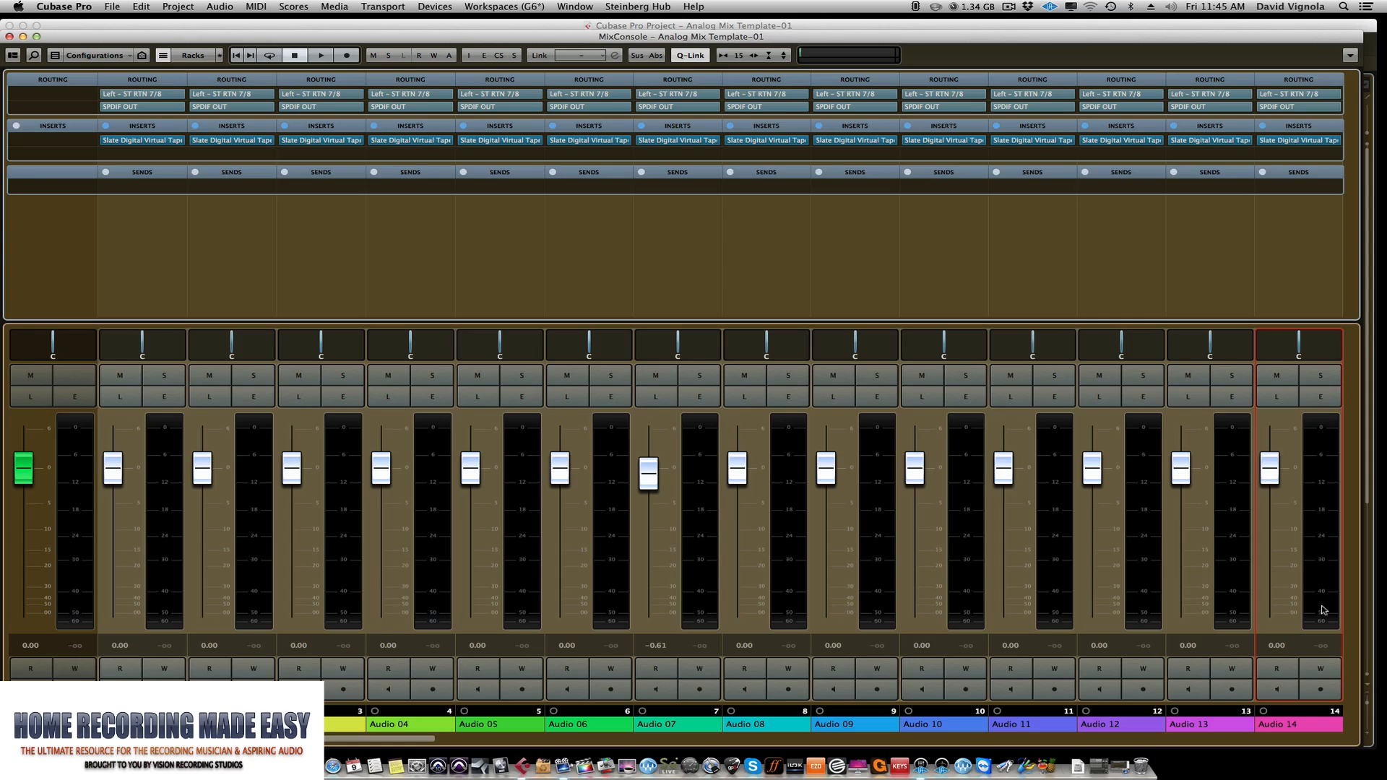
{"action": "left_click", "coordinate": [123, 142]}
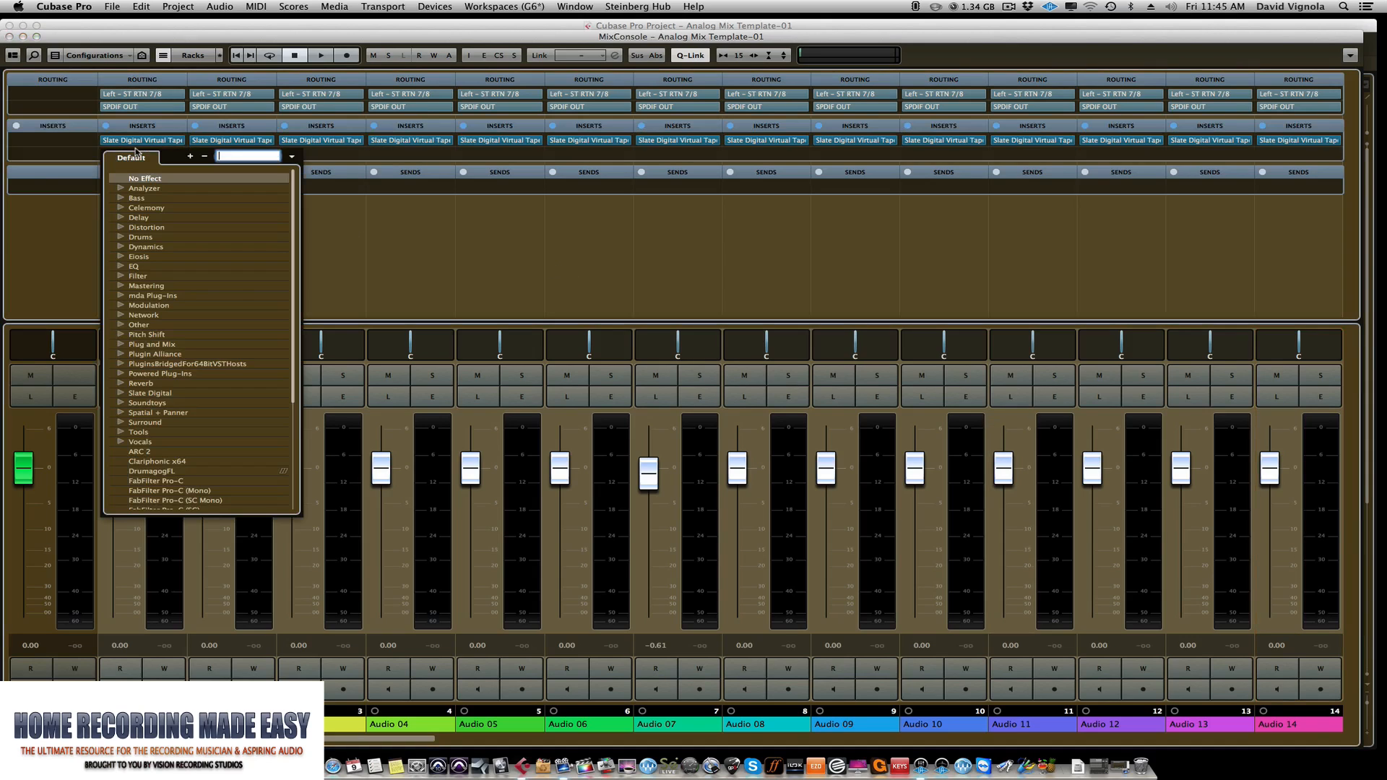
{"action": "type", "text": "NLS"}
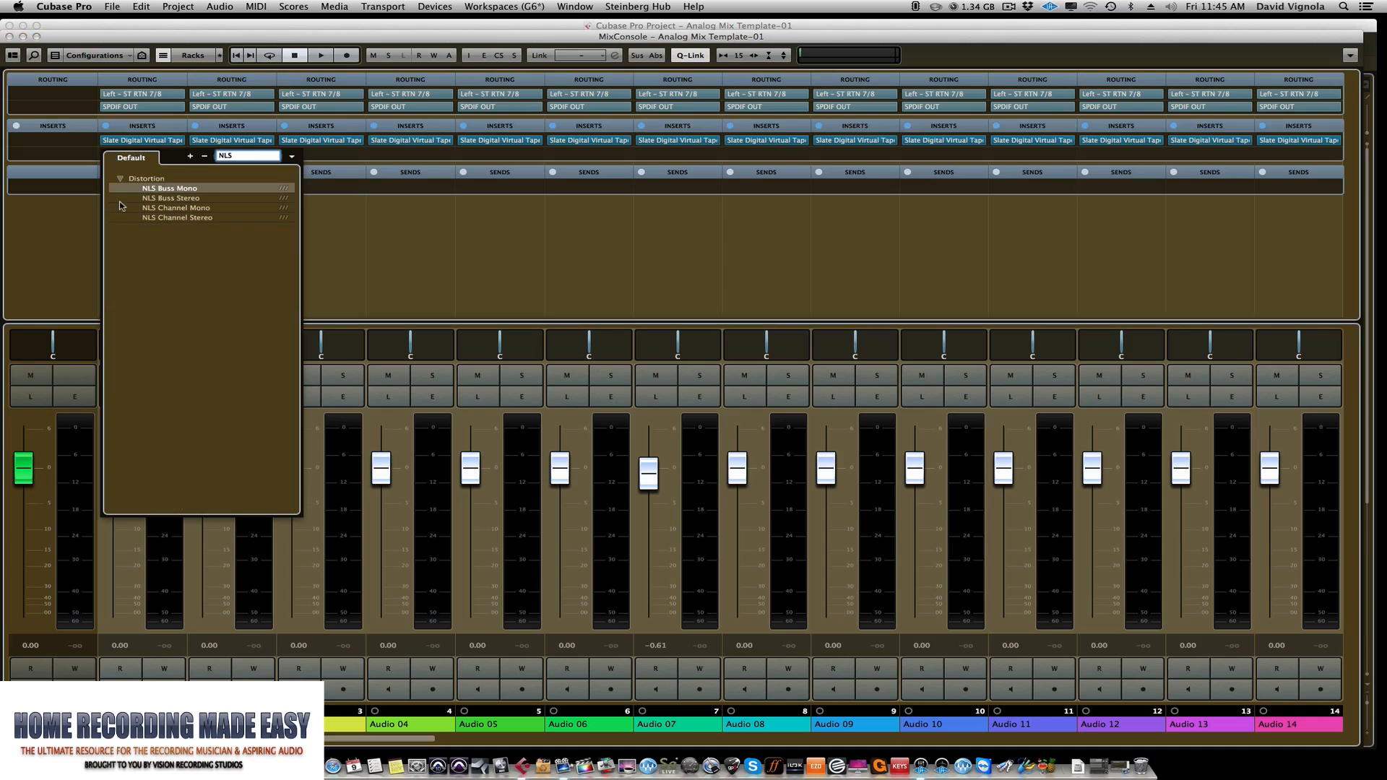
{"action": "left_click", "coordinate": [170, 209]}
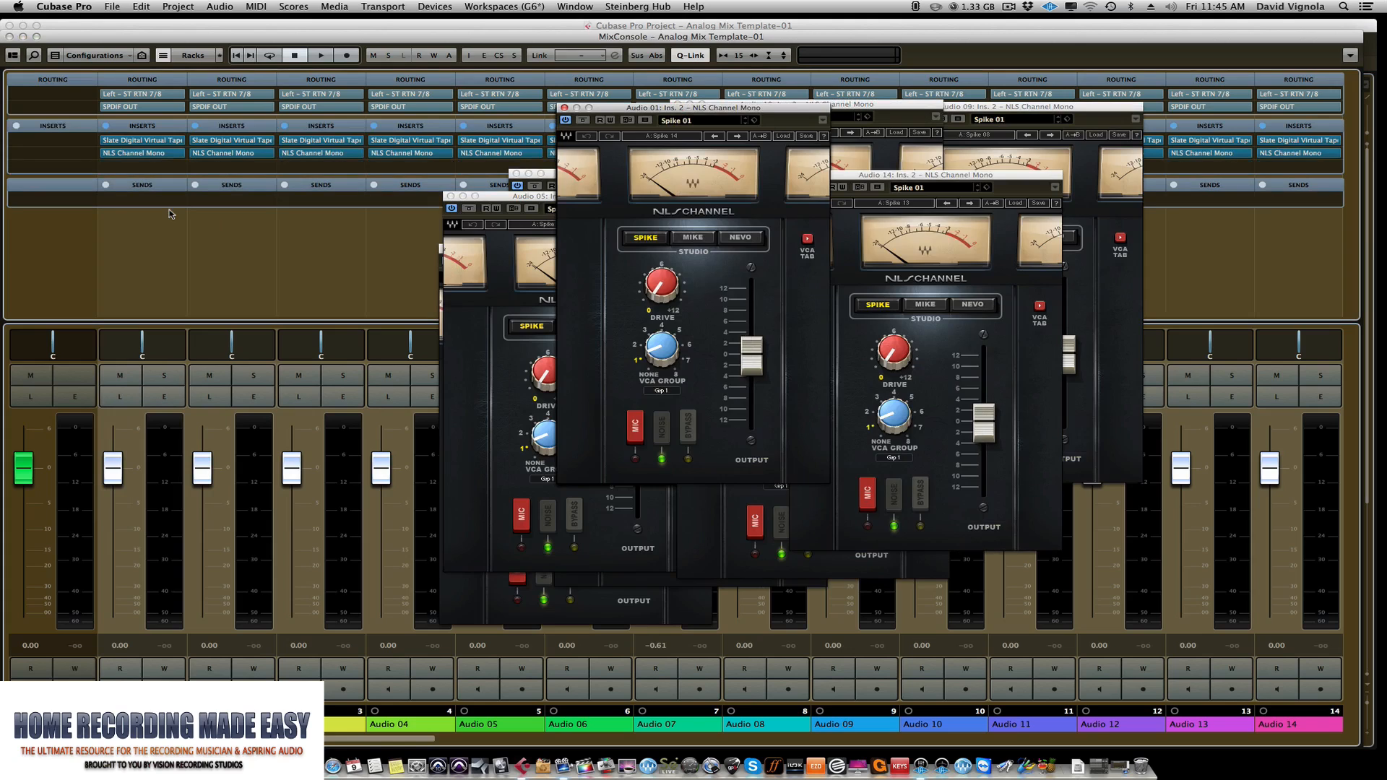
Close the open plug-in windows and load NLS Channel Mono in the second insert slot of channels Audio 15 through Audio 25
{"action": "key", "text": "super+w"}
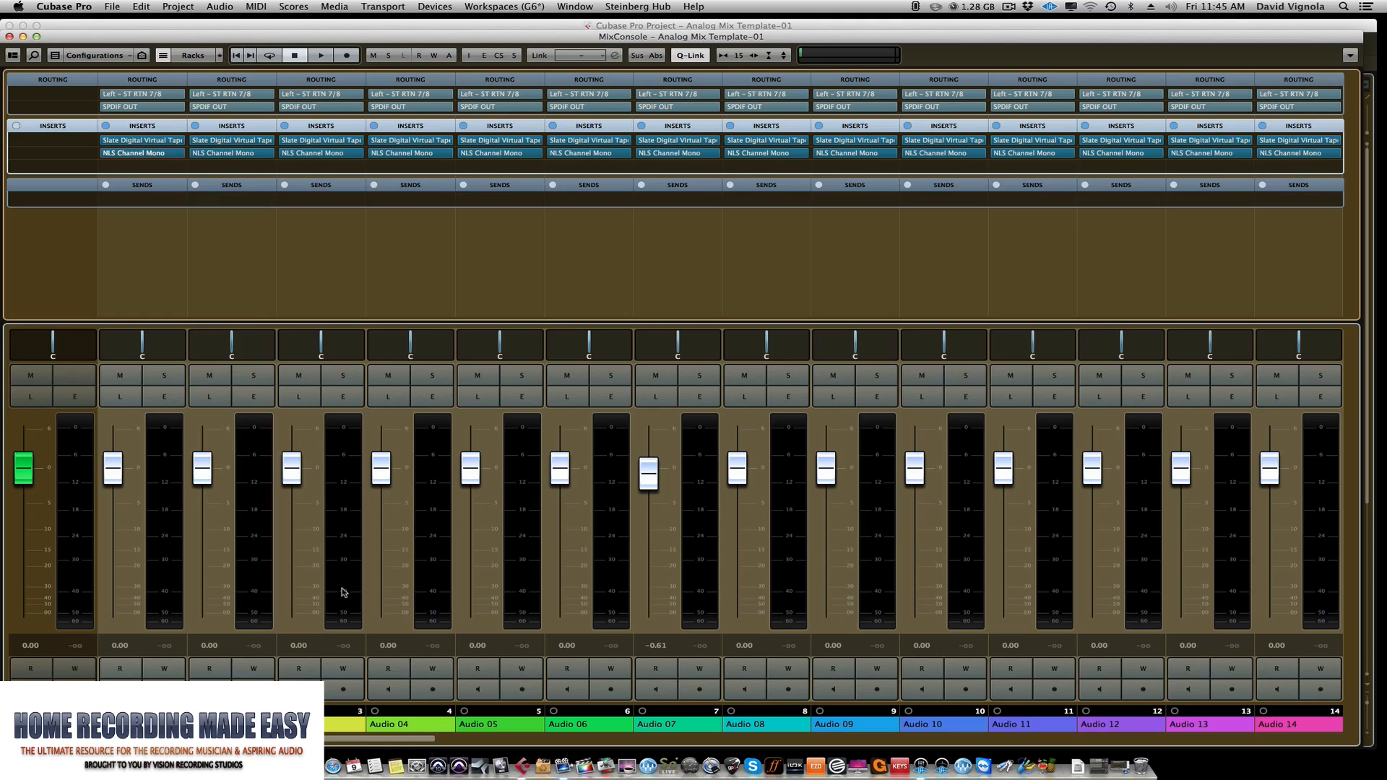
{"action": "scroll", "coordinate": [342, 593], "scroll_direction": "right", "scroll_amount": 10}
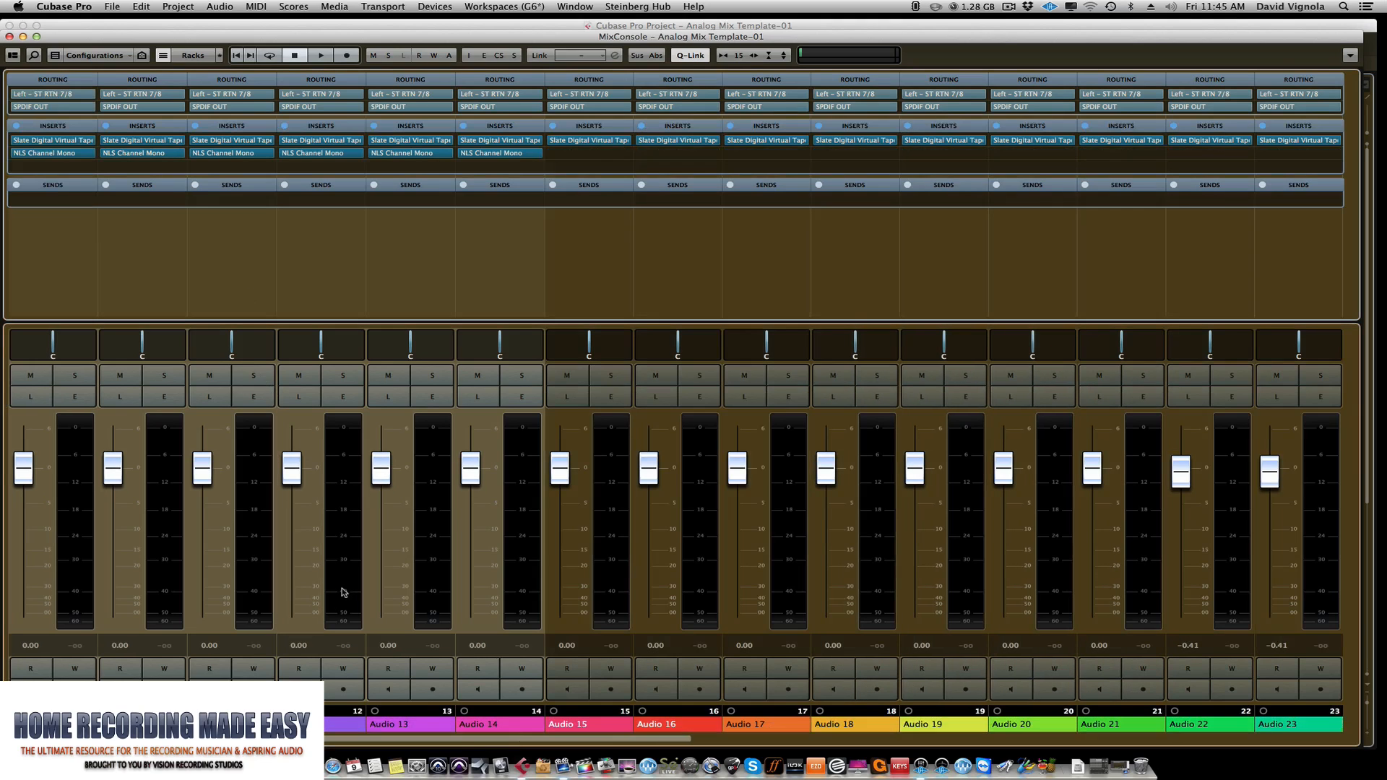
{"action": "left_click", "coordinate": [341, 588]}
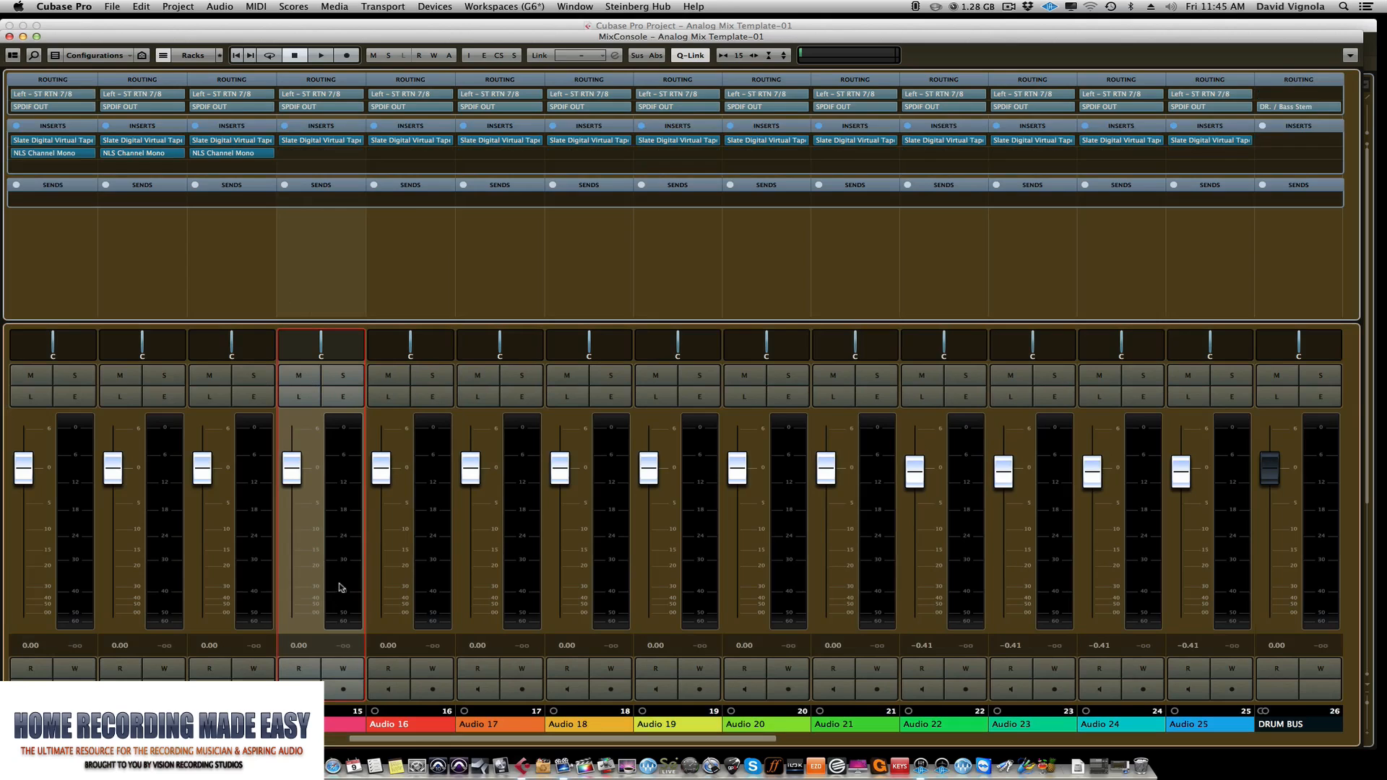
{"action": "left_click", "coordinate": [1235, 606]}
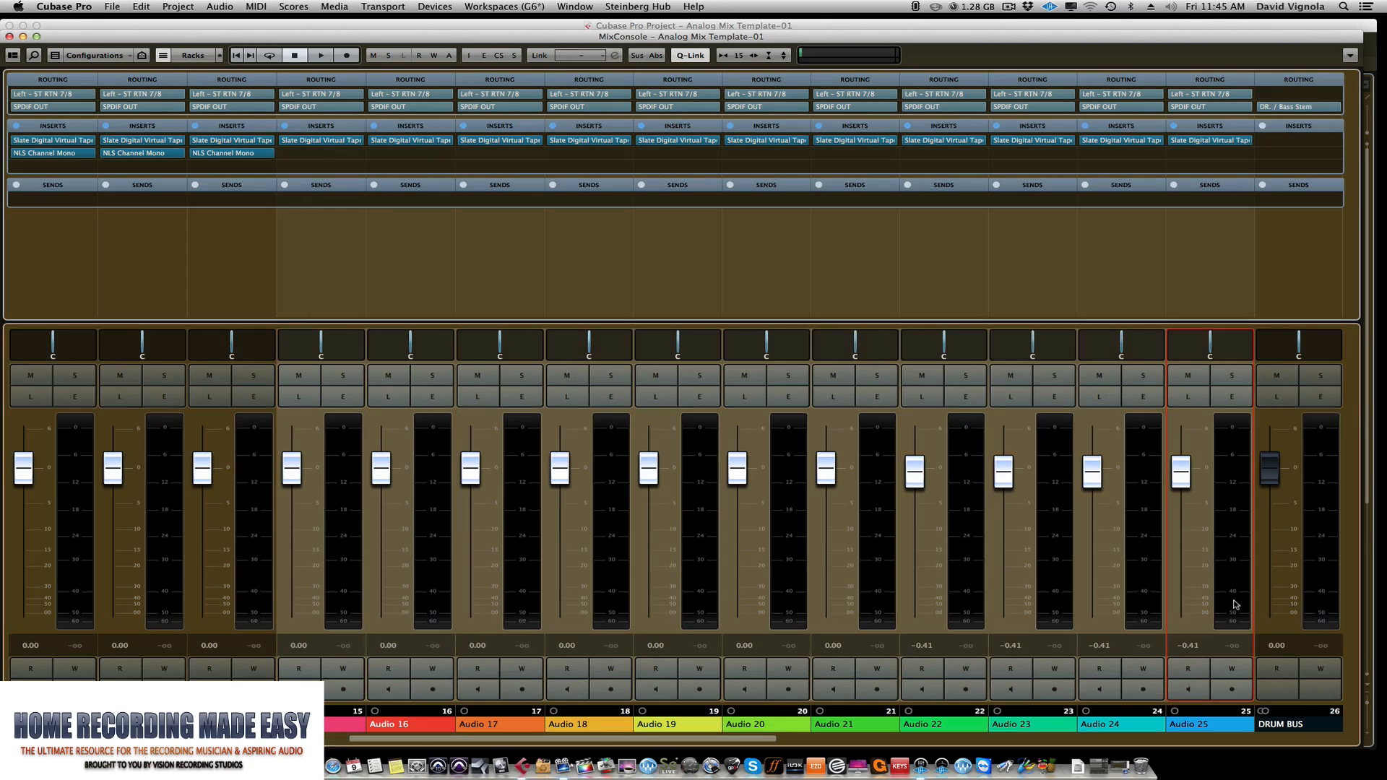
{"action": "left_click", "coordinate": [310, 158]}
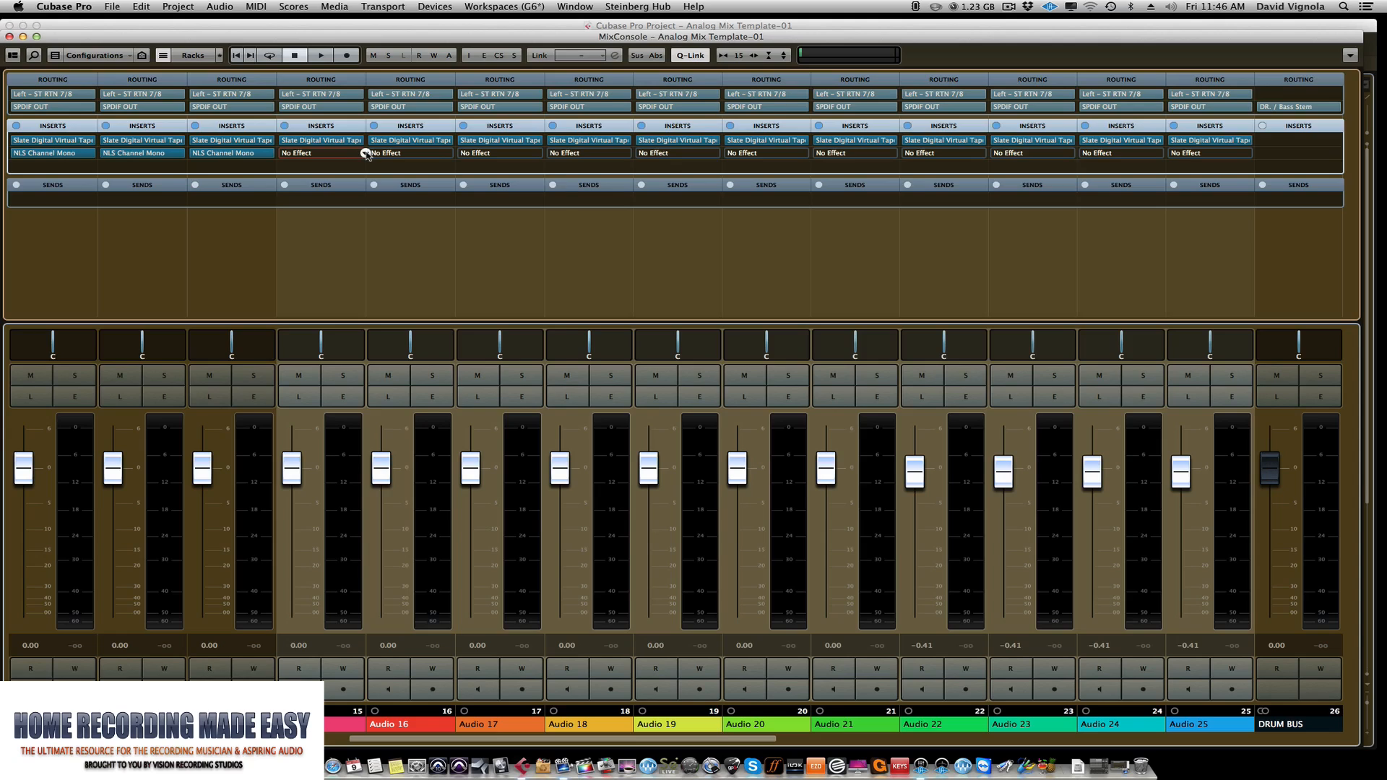
{"action": "left_click", "coordinate": [368, 154]}
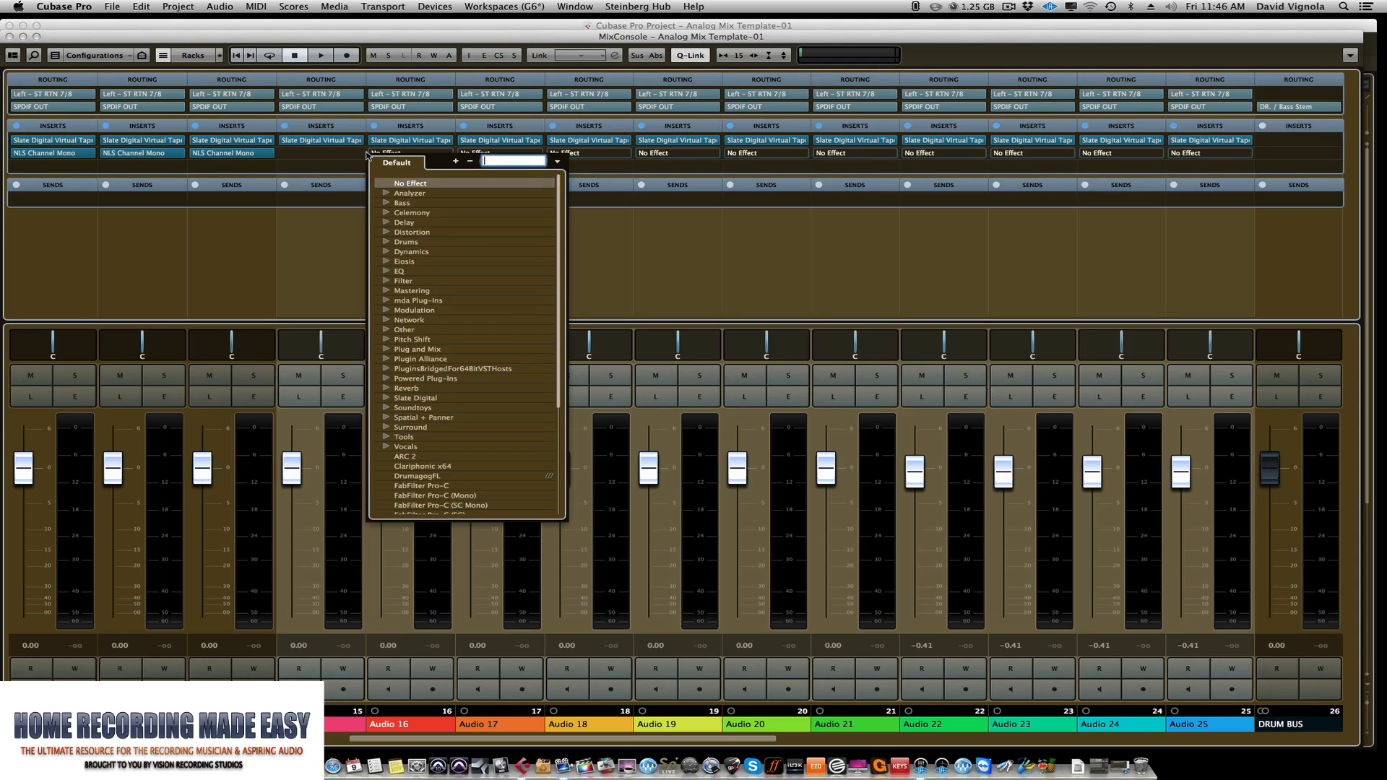
{"action": "type", "text": "NLS"}
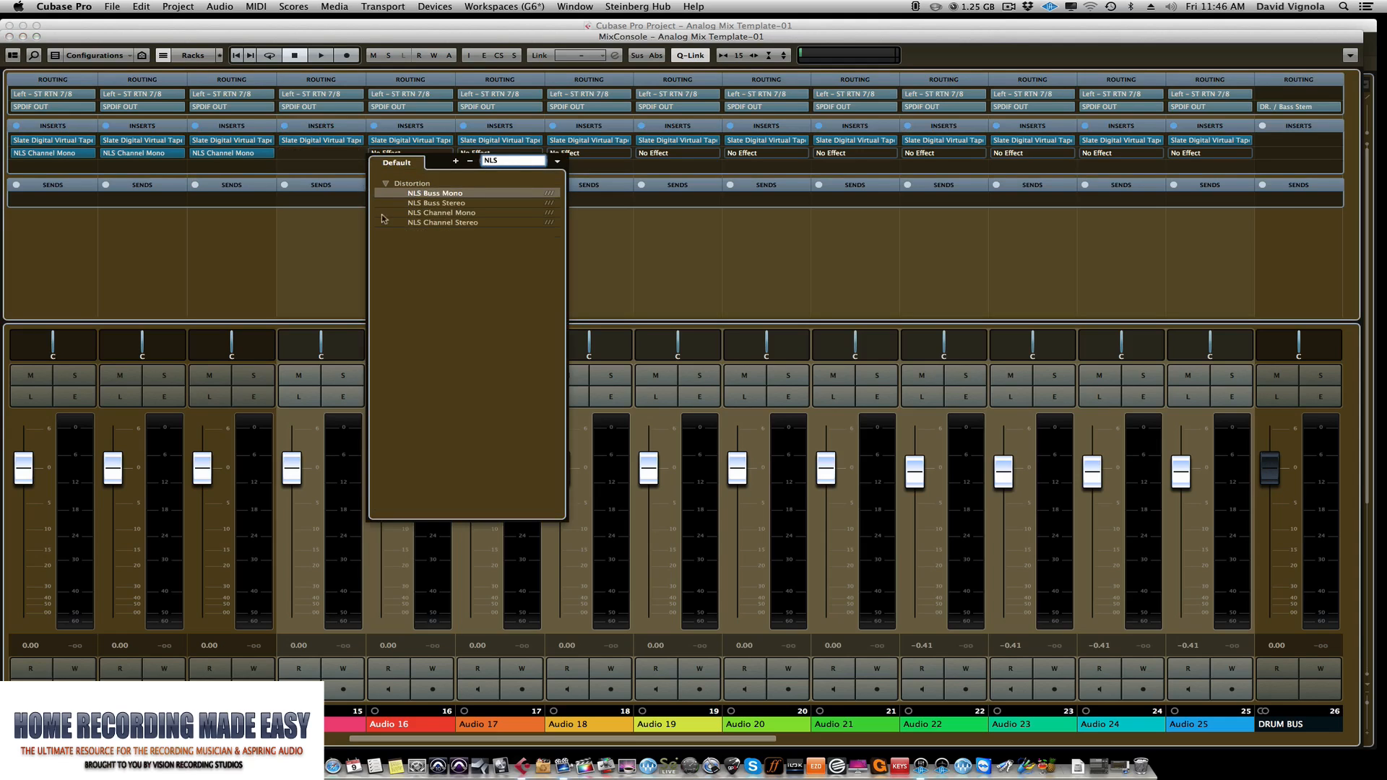
{"action": "left_click", "coordinate": [429, 213]}
{"action": "left_click", "coordinate": [428, 215]}
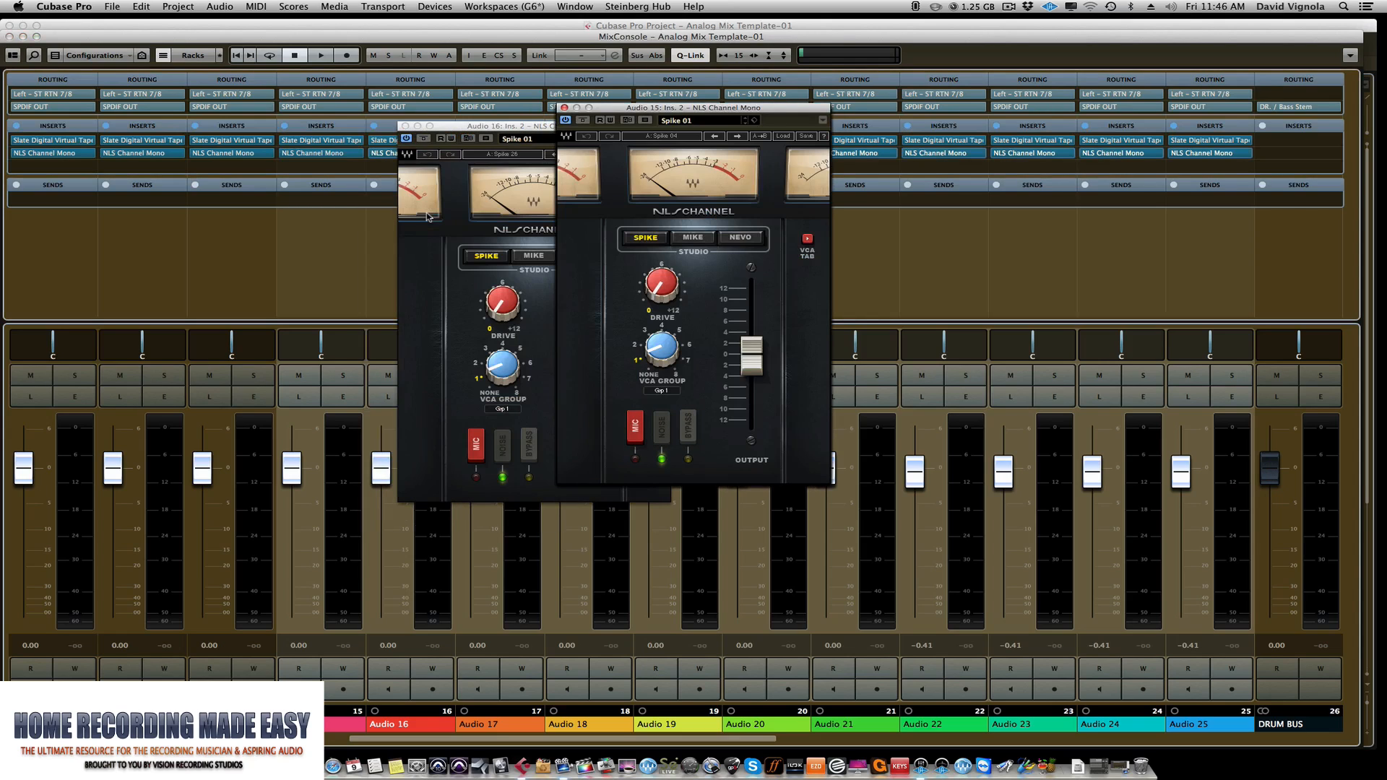
{"action": "key", "text": "super+w"}
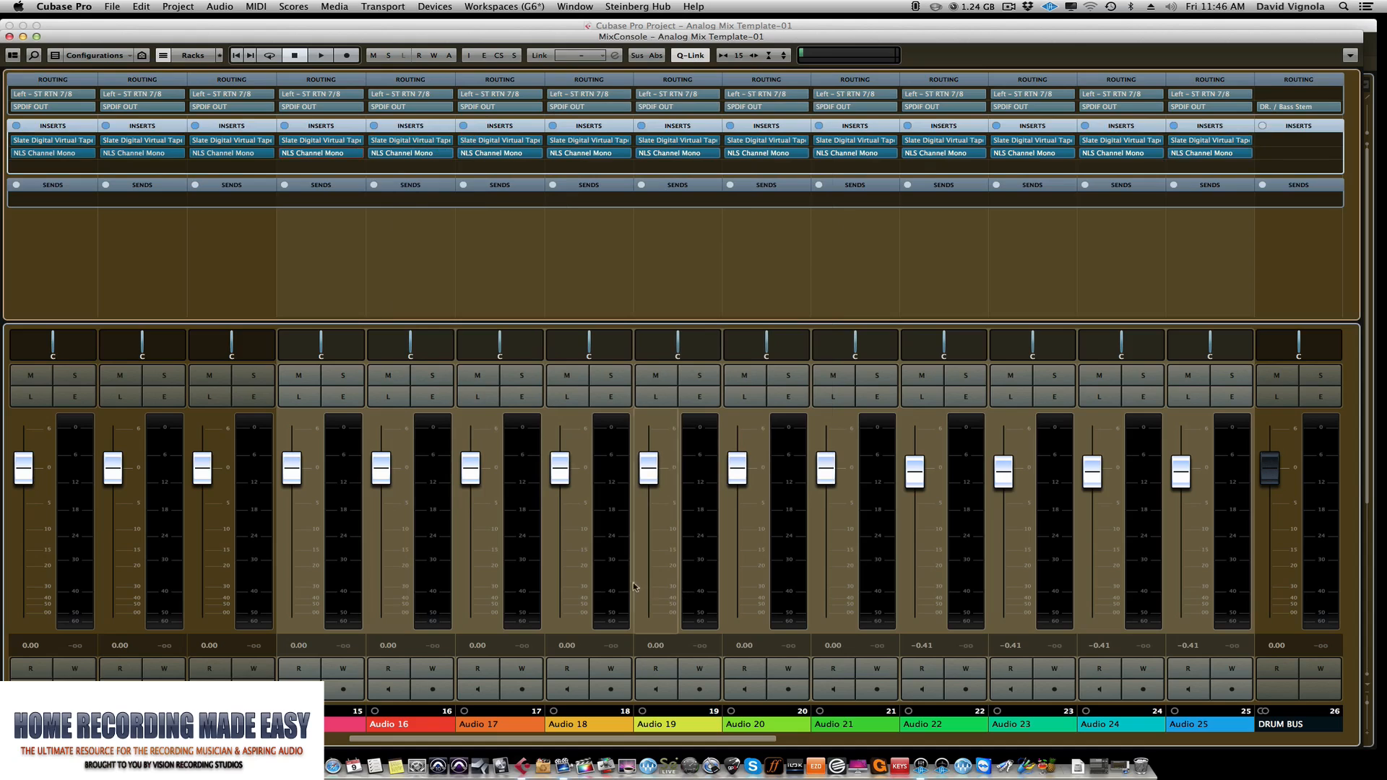
Load NLS Buss Stereo in the first insert slot of the ST RTN 7/8 channel
{"action": "scroll", "coordinate": [611, 598], "scroll_direction": "left", "scroll_amount": 12}
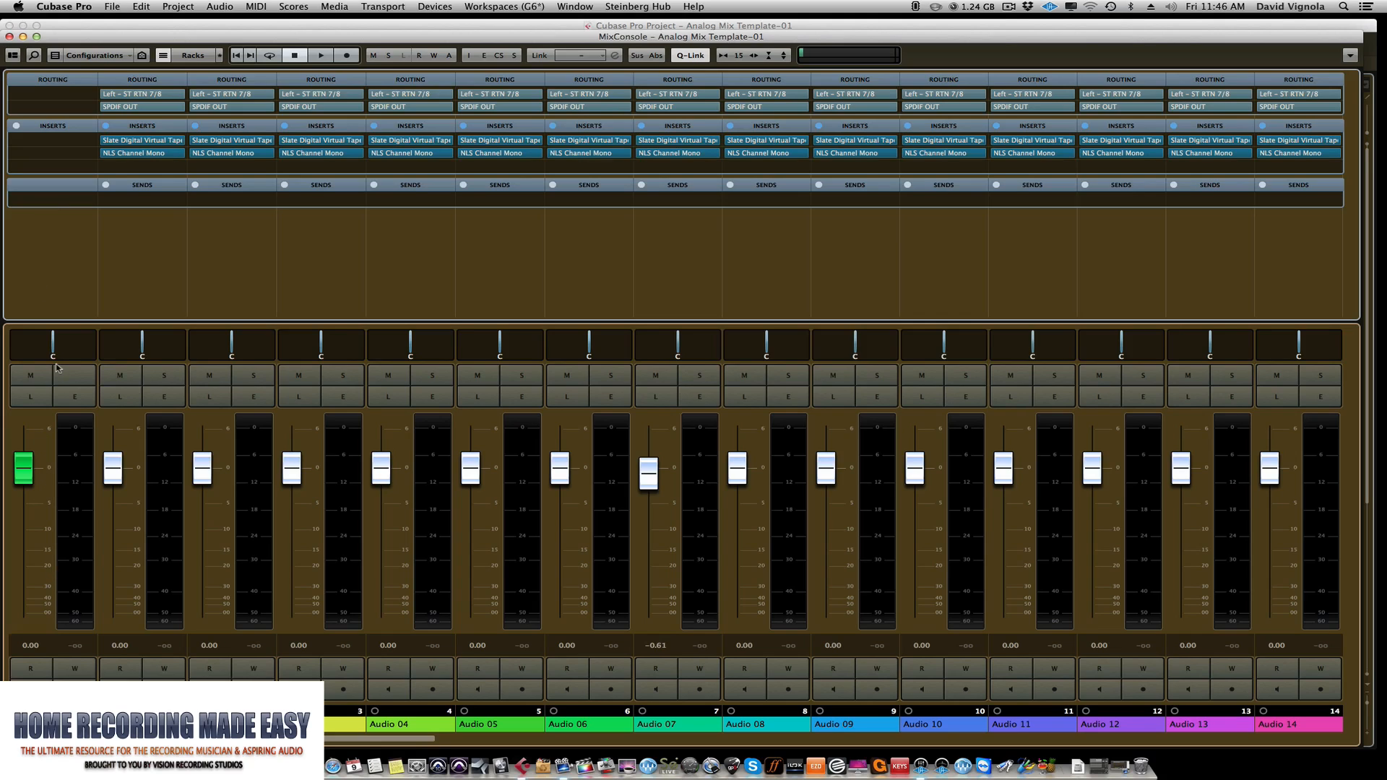
{"action": "mouse_move", "coordinate": [52, 144]}
{"action": "left_click", "coordinate": [79, 505]}
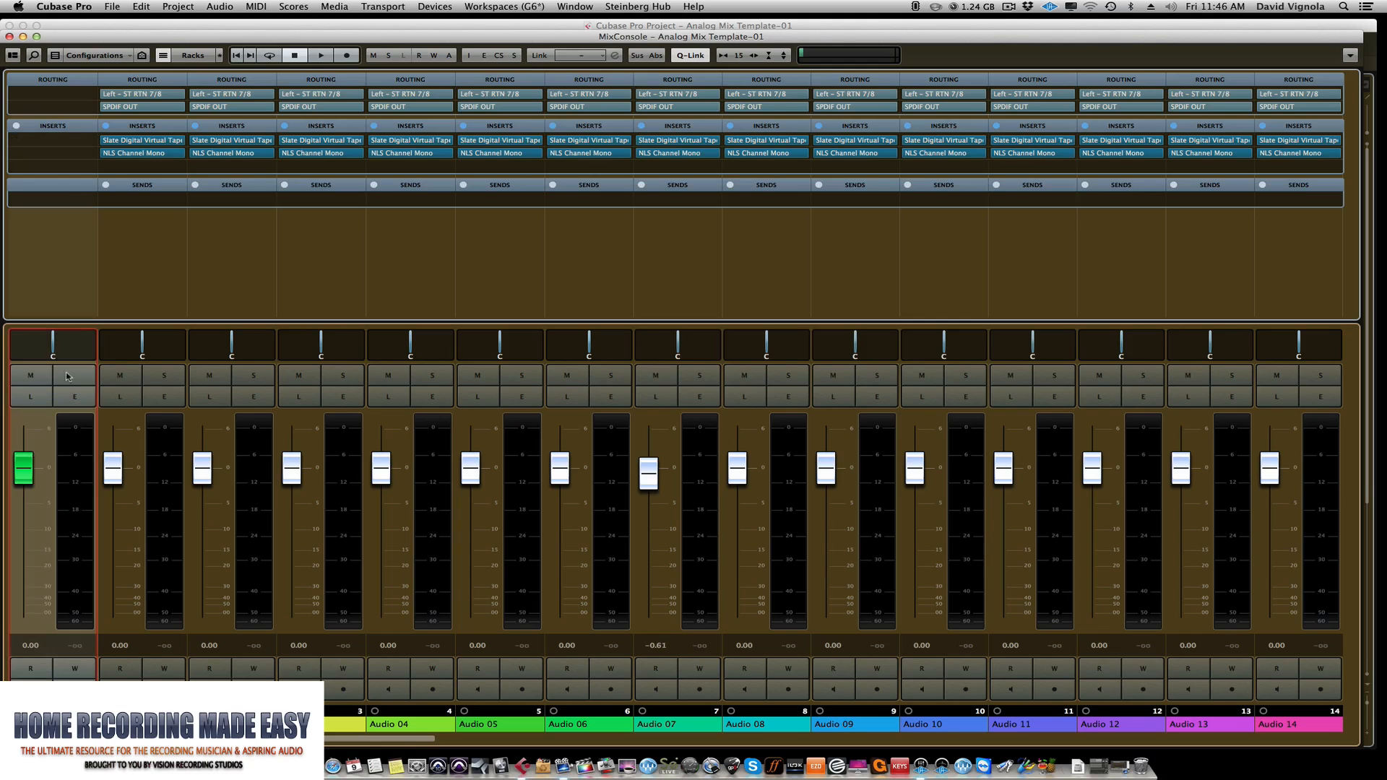
{"action": "left_click", "coordinate": [56, 142]}
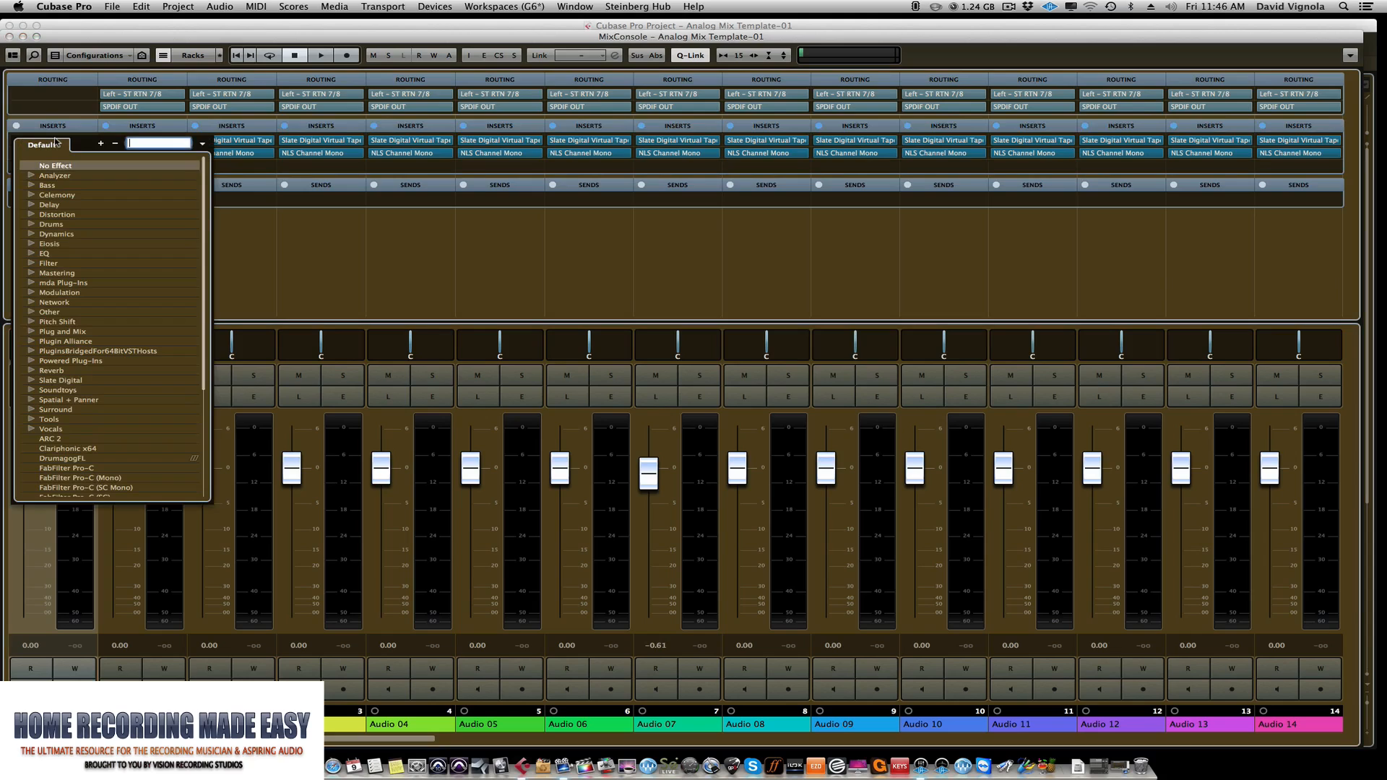
{"action": "type", "text": "NLS"}
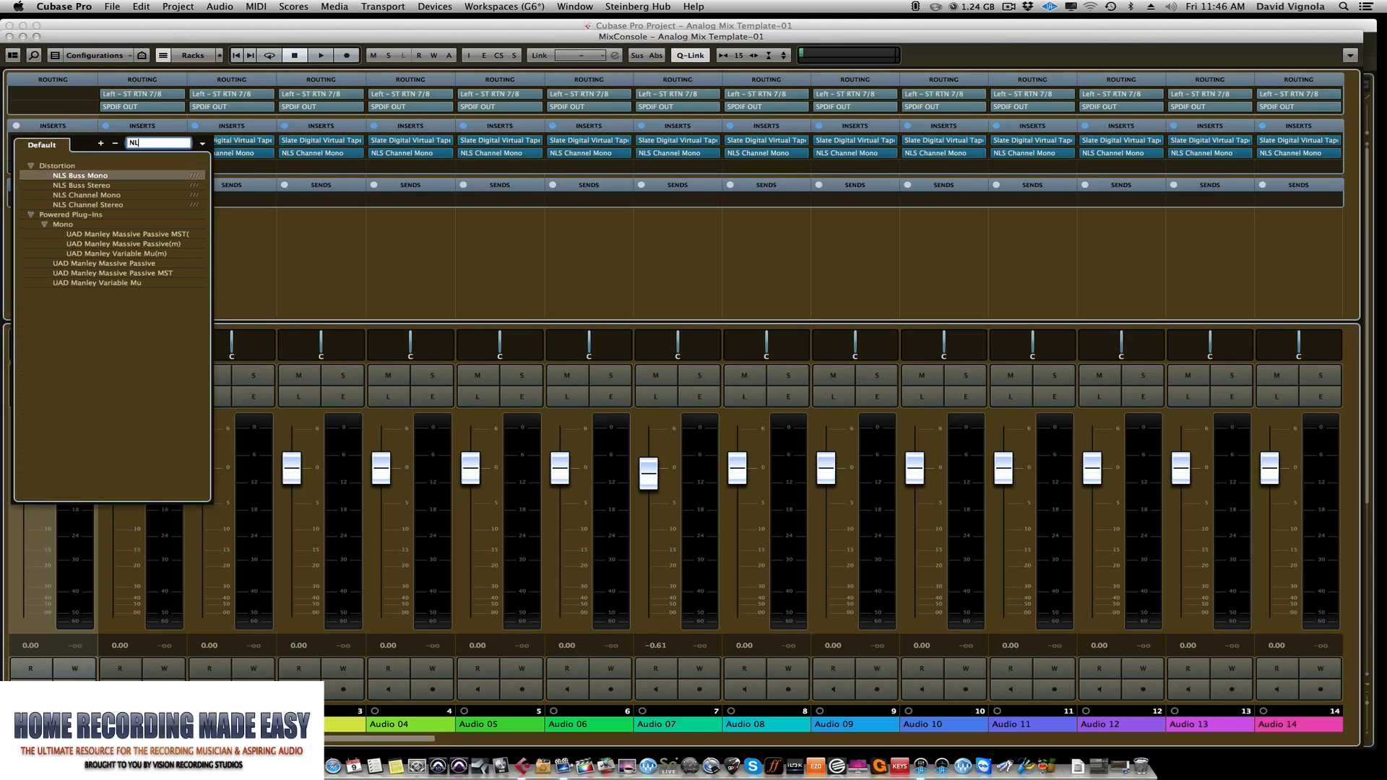
{"action": "left_click", "coordinate": [60, 185]}
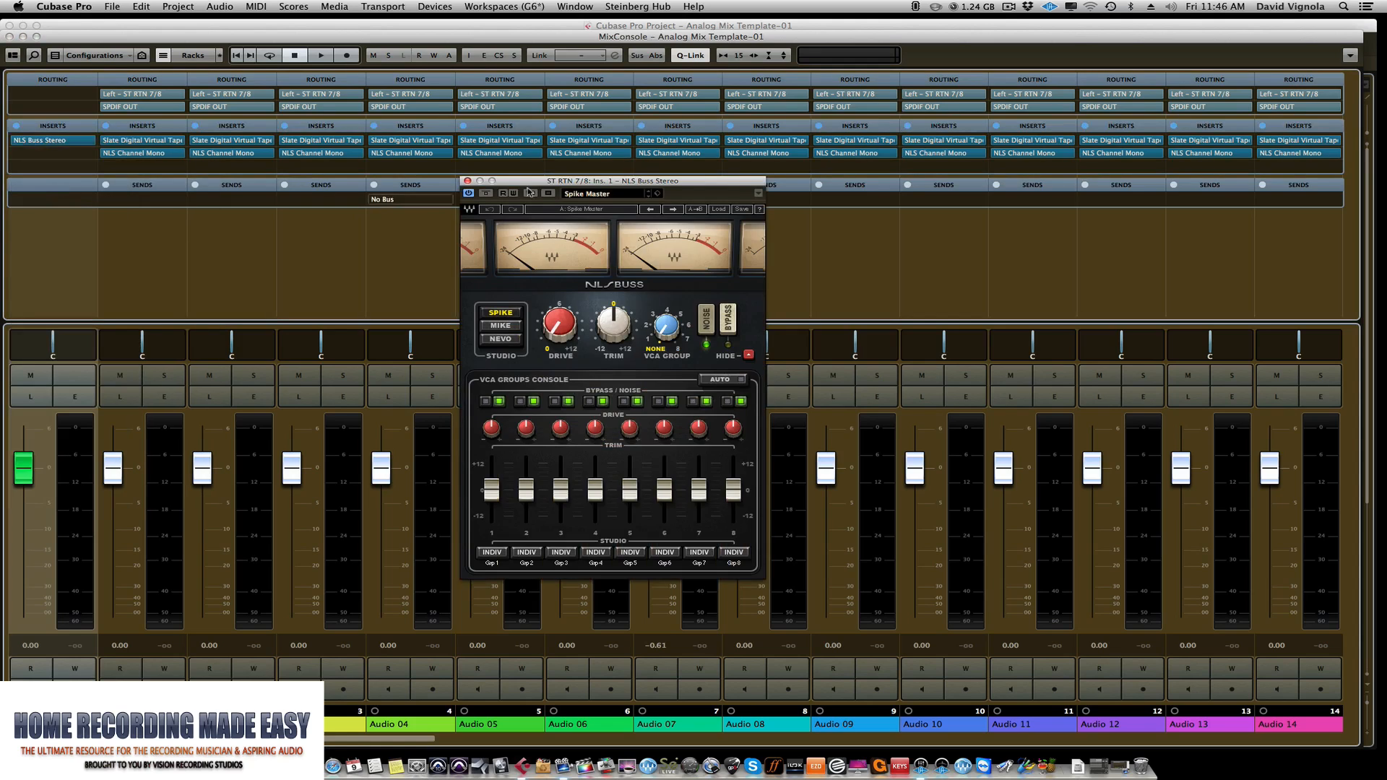
Assign the NLS Buss on ST RTN 7/8 to VCA group 1 and close its plug-in window
{"action": "left_click_drag", "start_coordinate": [550, 182], "coordinate": [252, 195]}
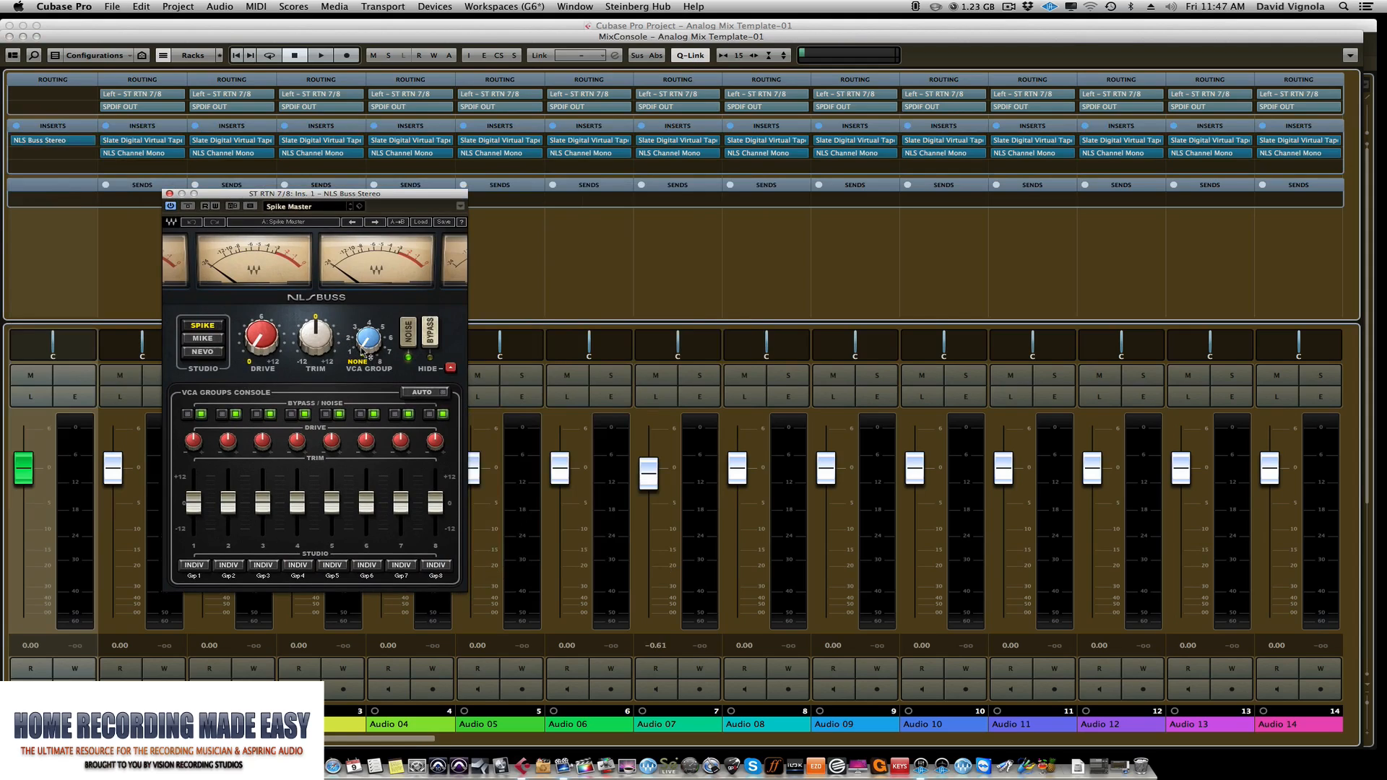
{"action": "mouse_move", "coordinate": [369, 351]}
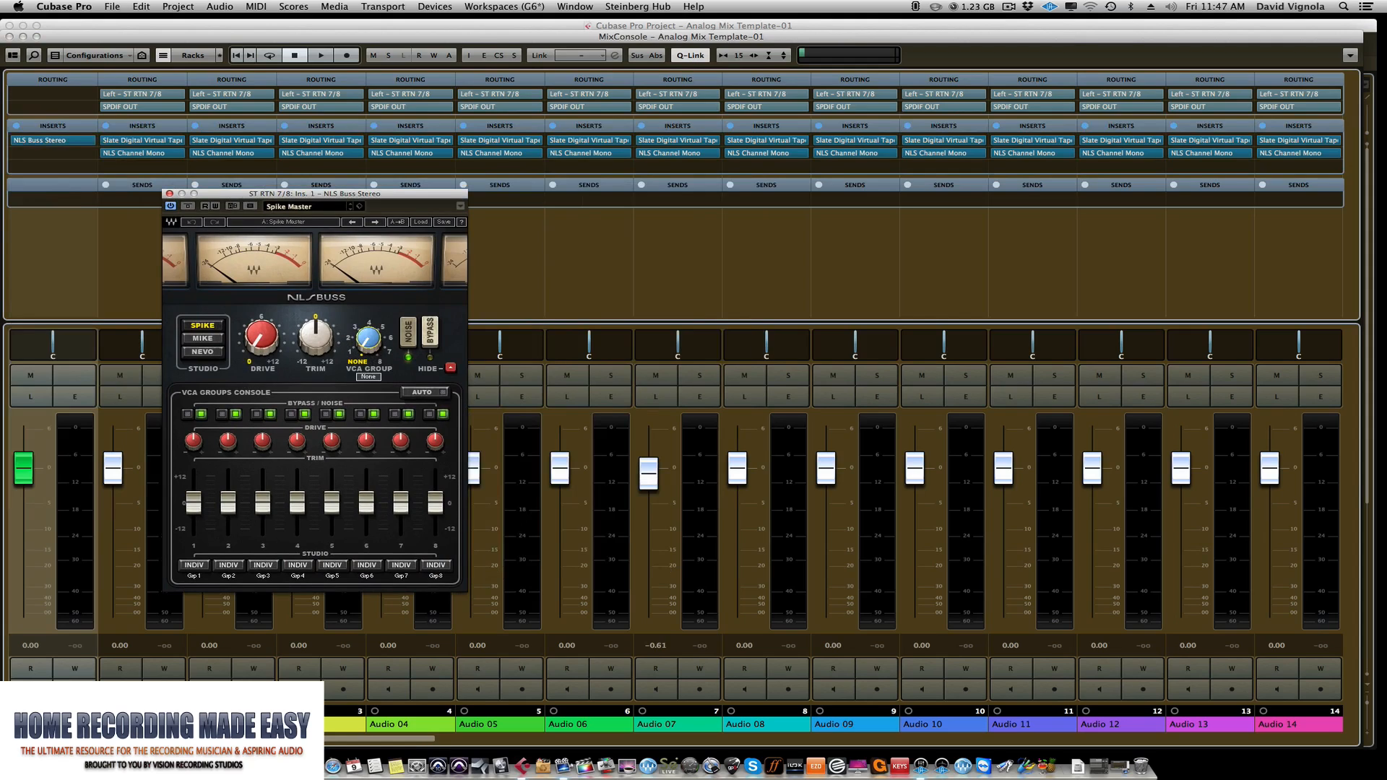
{"action": "left_click", "coordinate": [350, 352]}
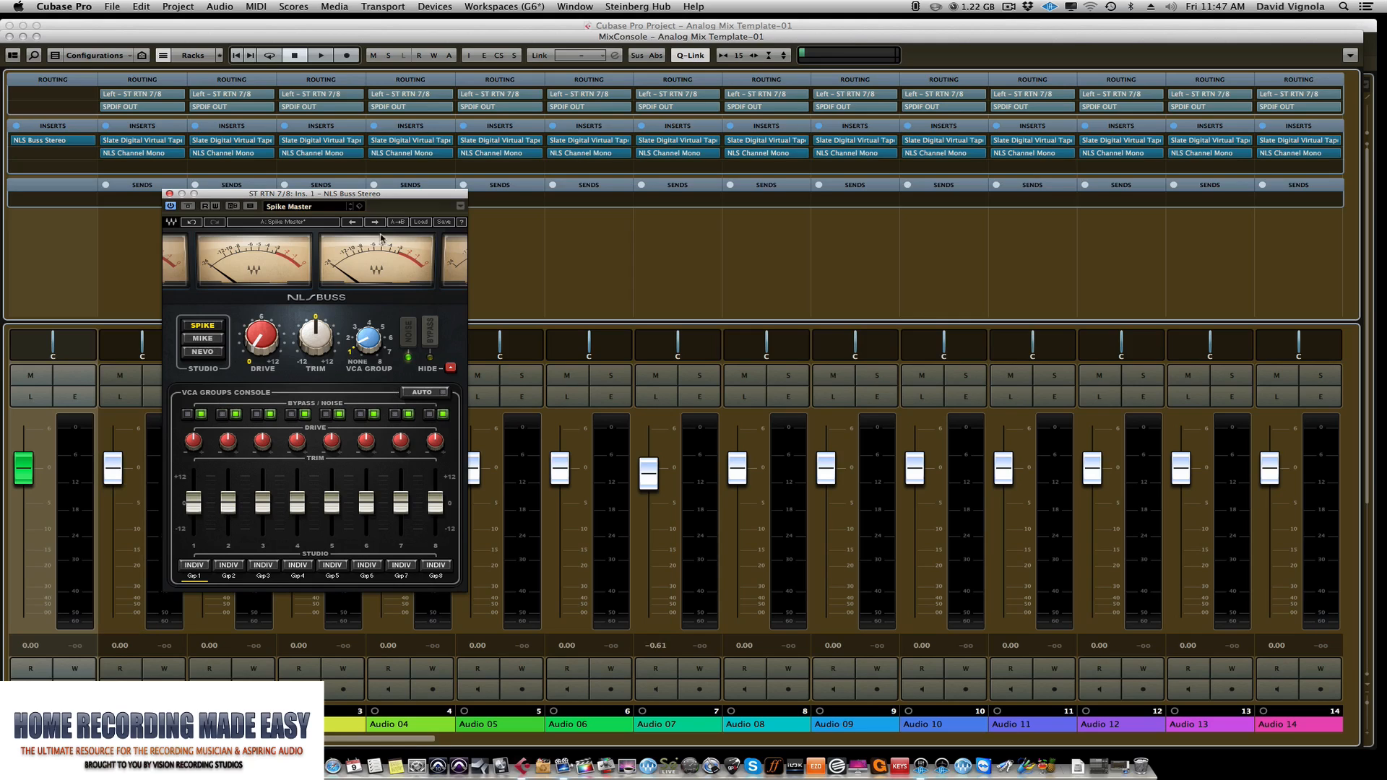
{"action": "left_click_drag", "start_coordinate": [293, 197], "coordinate": [307, 201]}
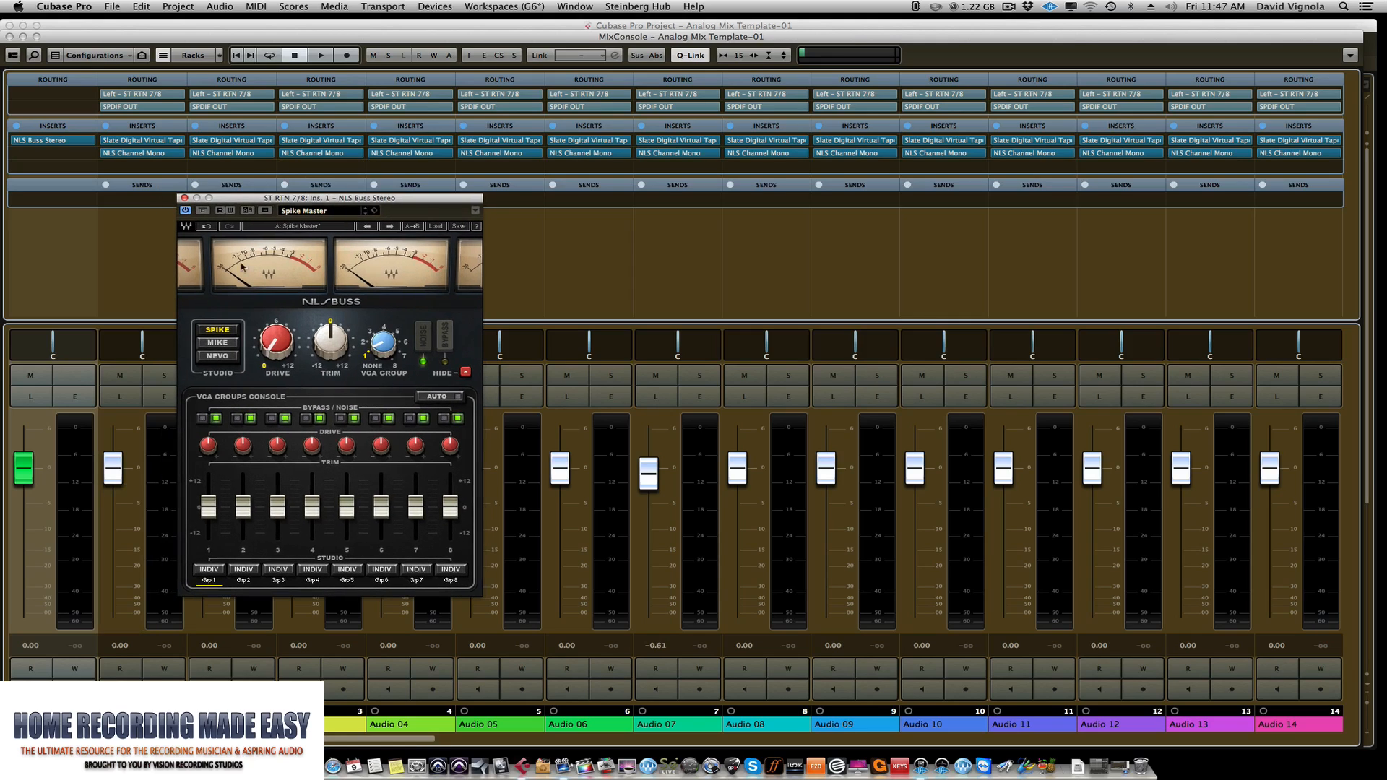
{"action": "left_click", "coordinate": [184, 199]}
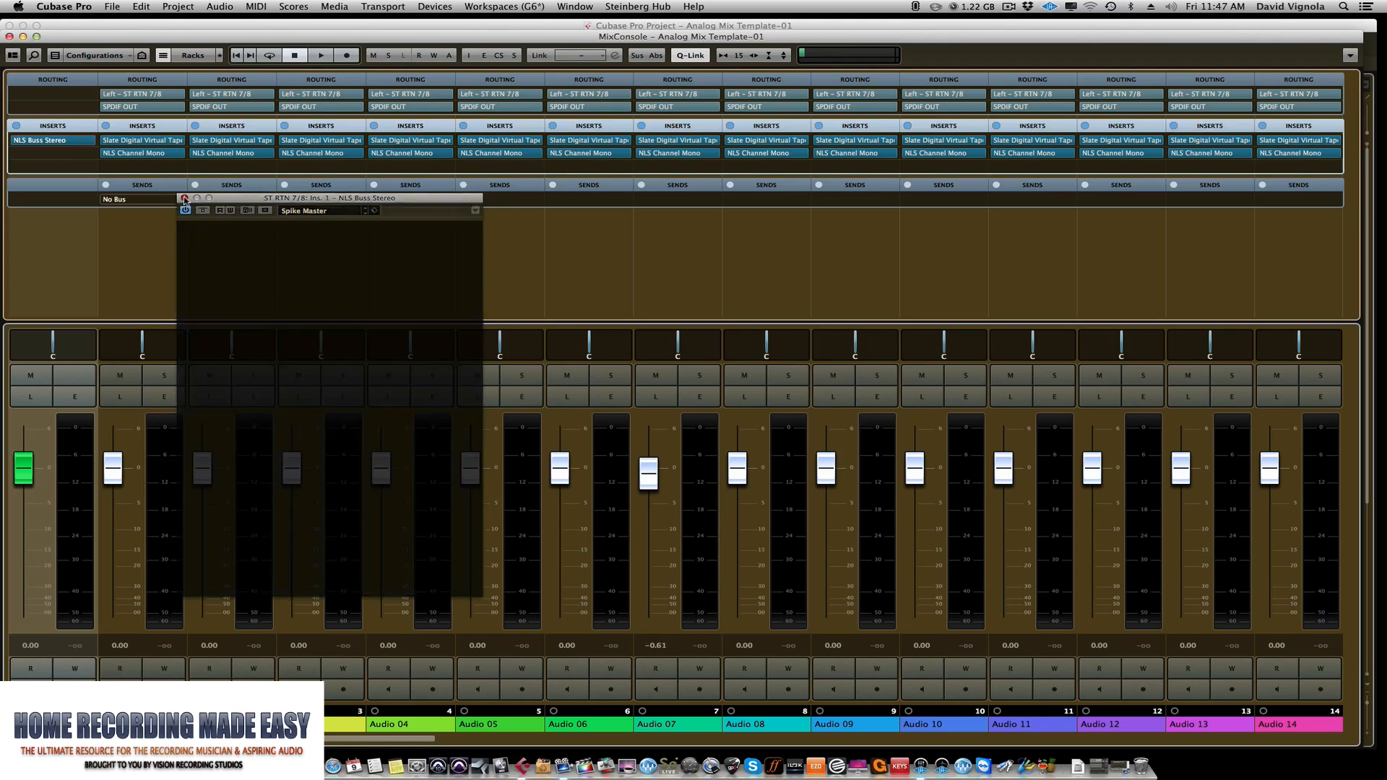
Select channels Audio 01 through Audio 25 together, and release the multiple selection by selecting only Audio 02
{"action": "left_click", "coordinate": [157, 592]}
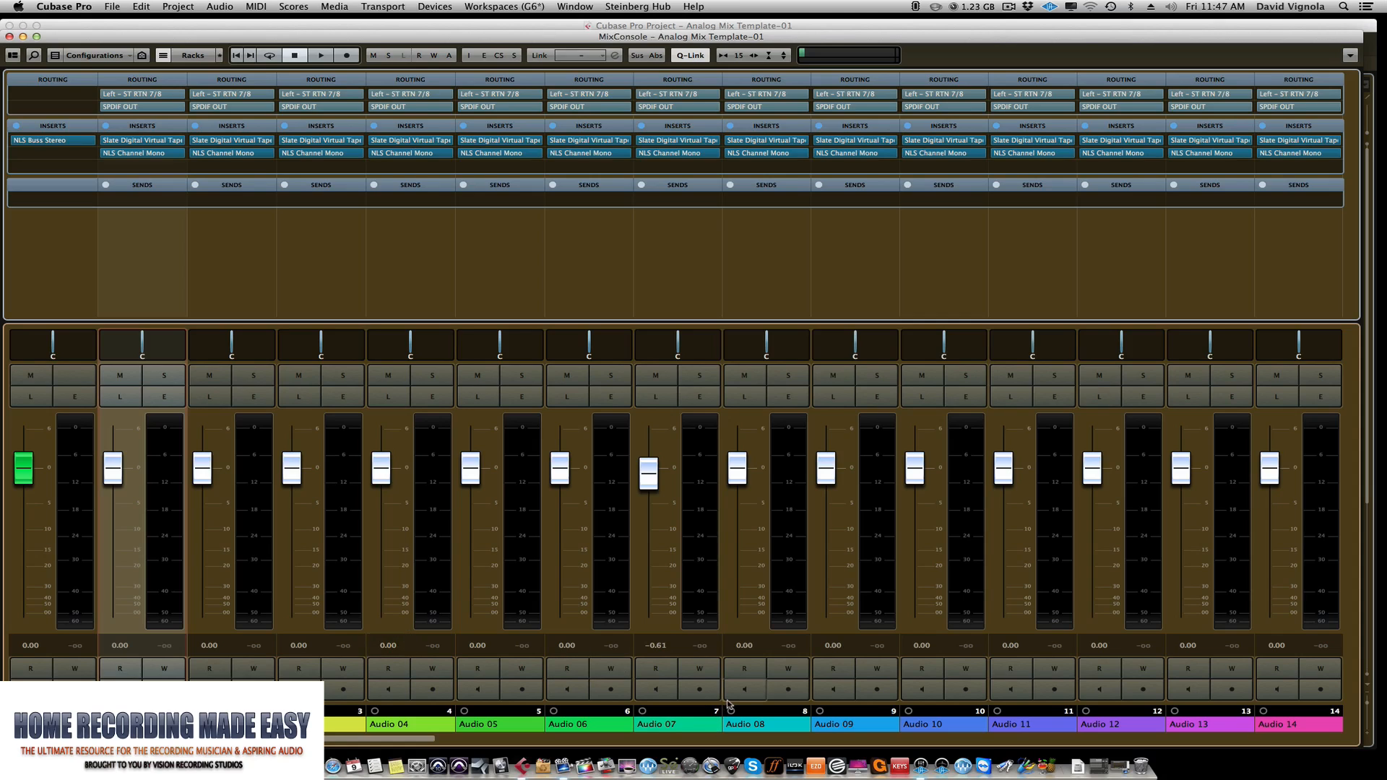
{"action": "scroll", "coordinate": [736, 700], "scroll_direction": "right", "scroll_amount": 10}
{"action": "scroll", "coordinate": [737, 695], "scroll_direction": "right", "scroll_amount": 4}
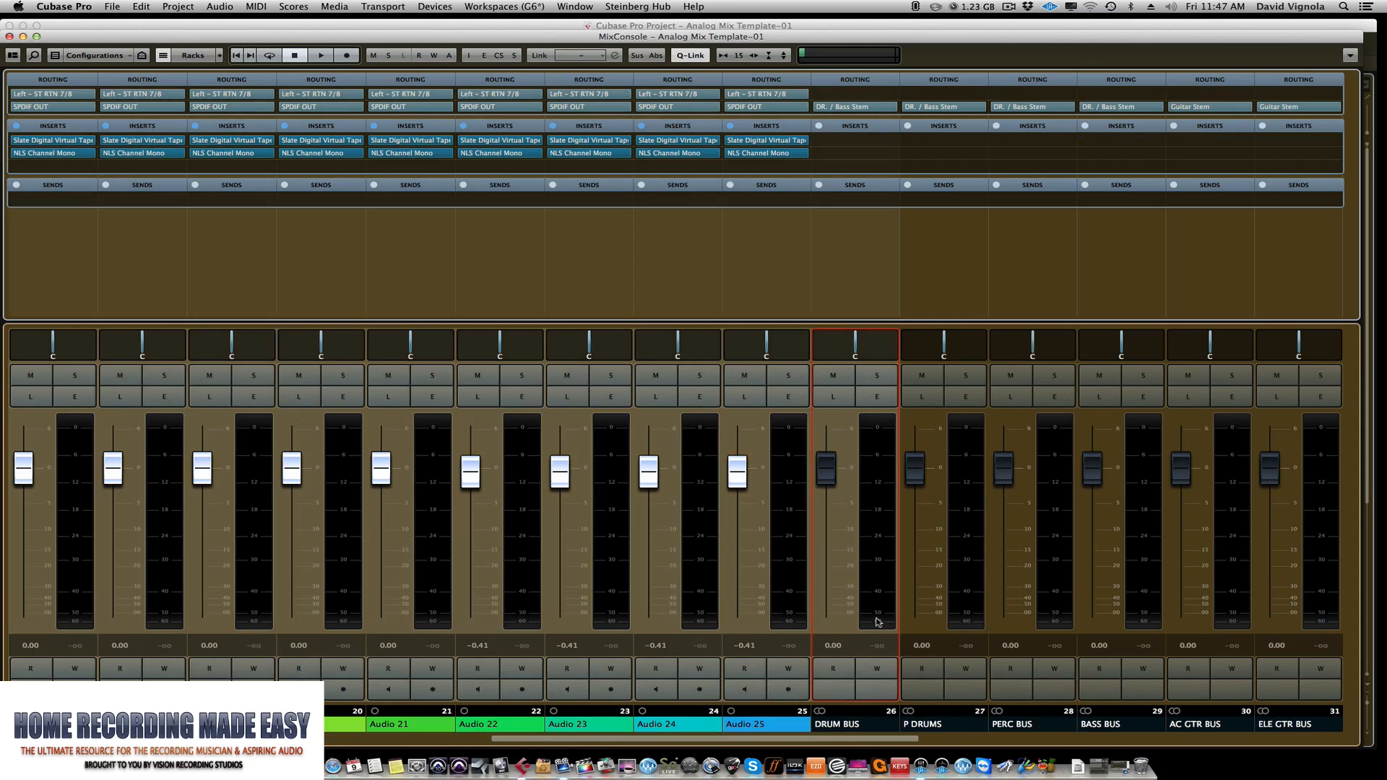
{"action": "left_click", "coordinate": [878, 623]}
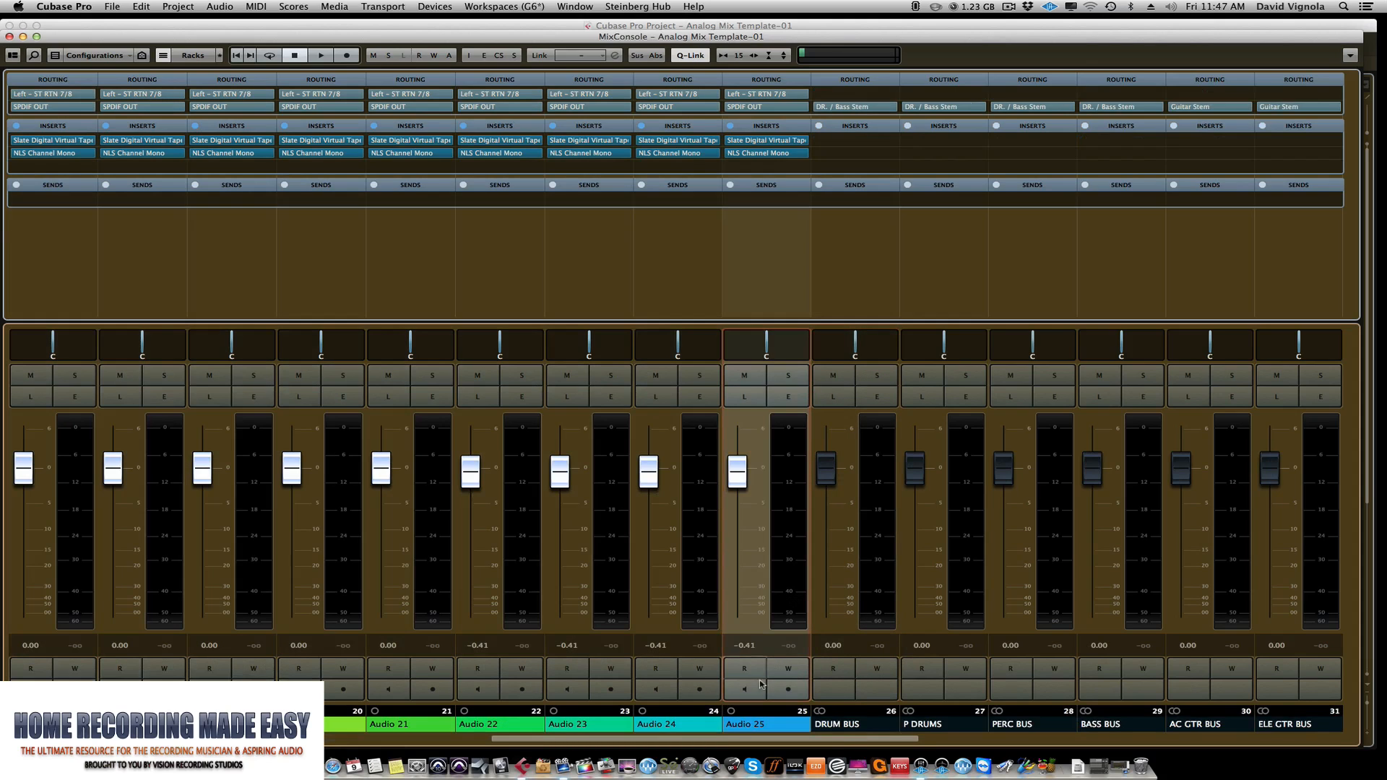
{"action": "scroll", "coordinate": [758, 686], "scroll_direction": "left", "scroll_amount": 10}
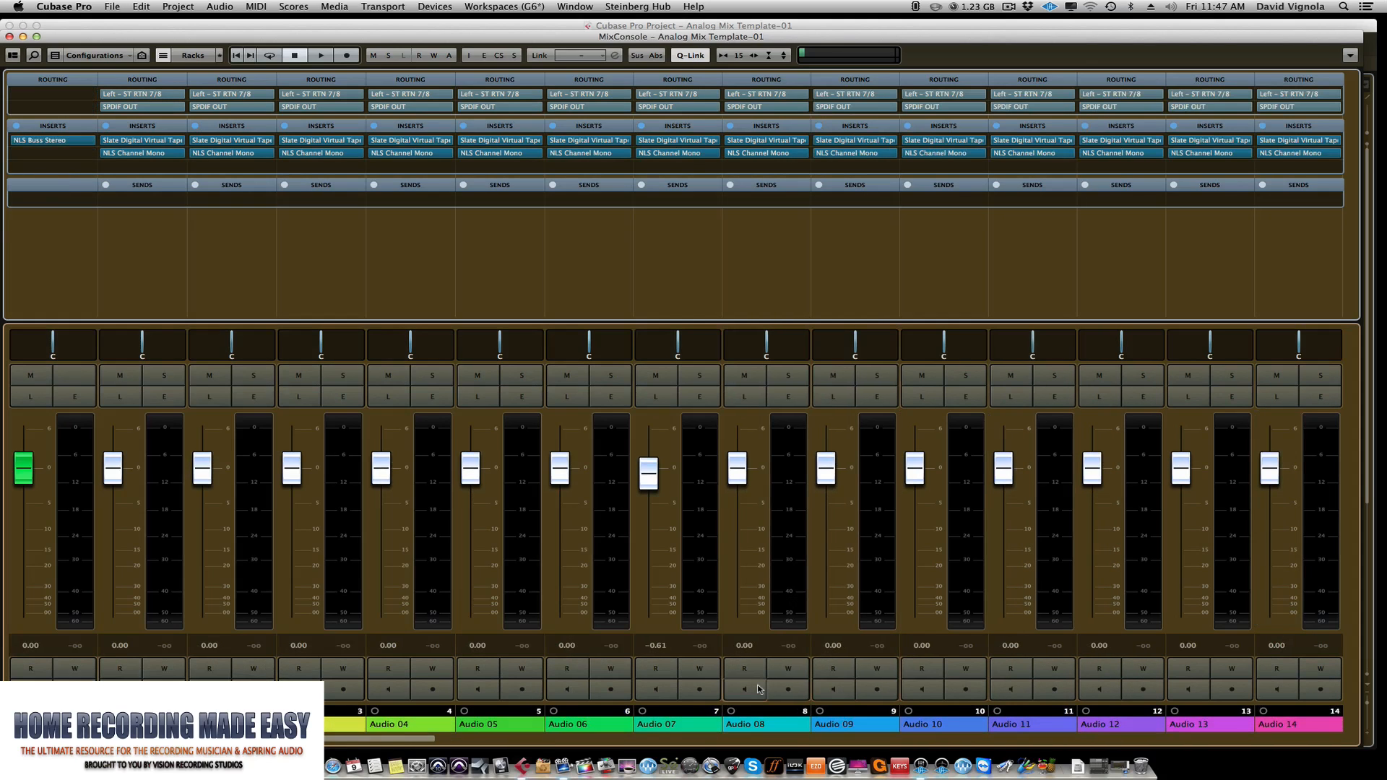
{"action": "left_click", "coordinate": [158, 584]}
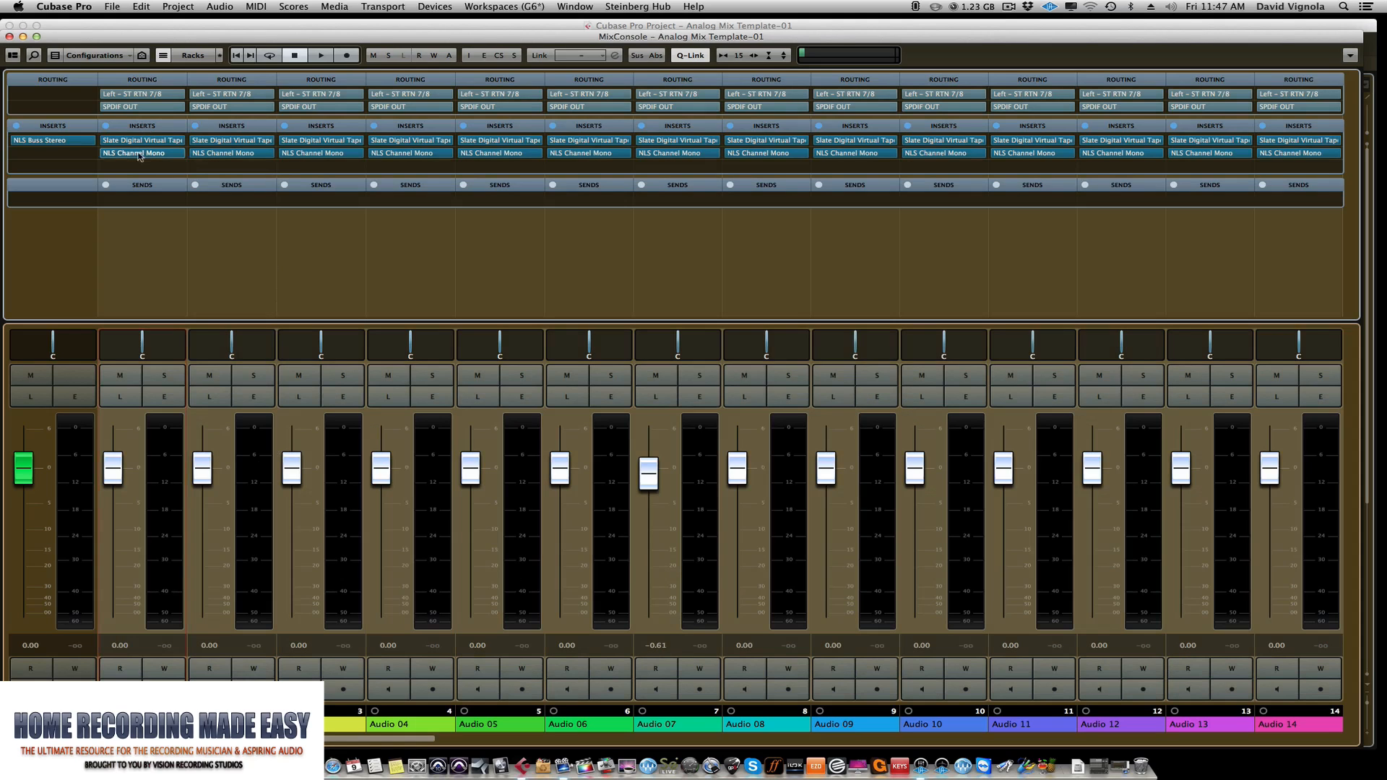
{"action": "mouse_move", "coordinate": [140, 152]}
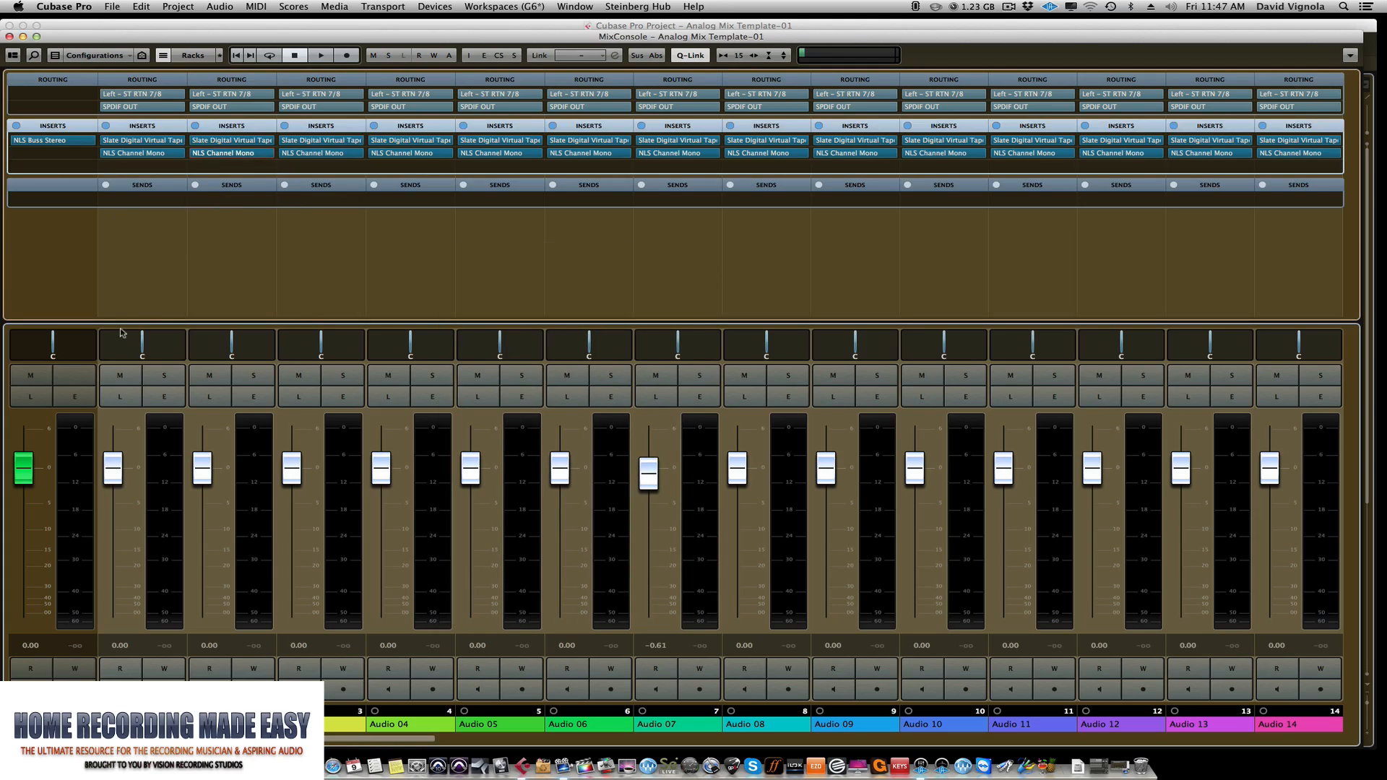
{"action": "left_click", "coordinate": [253, 585]}
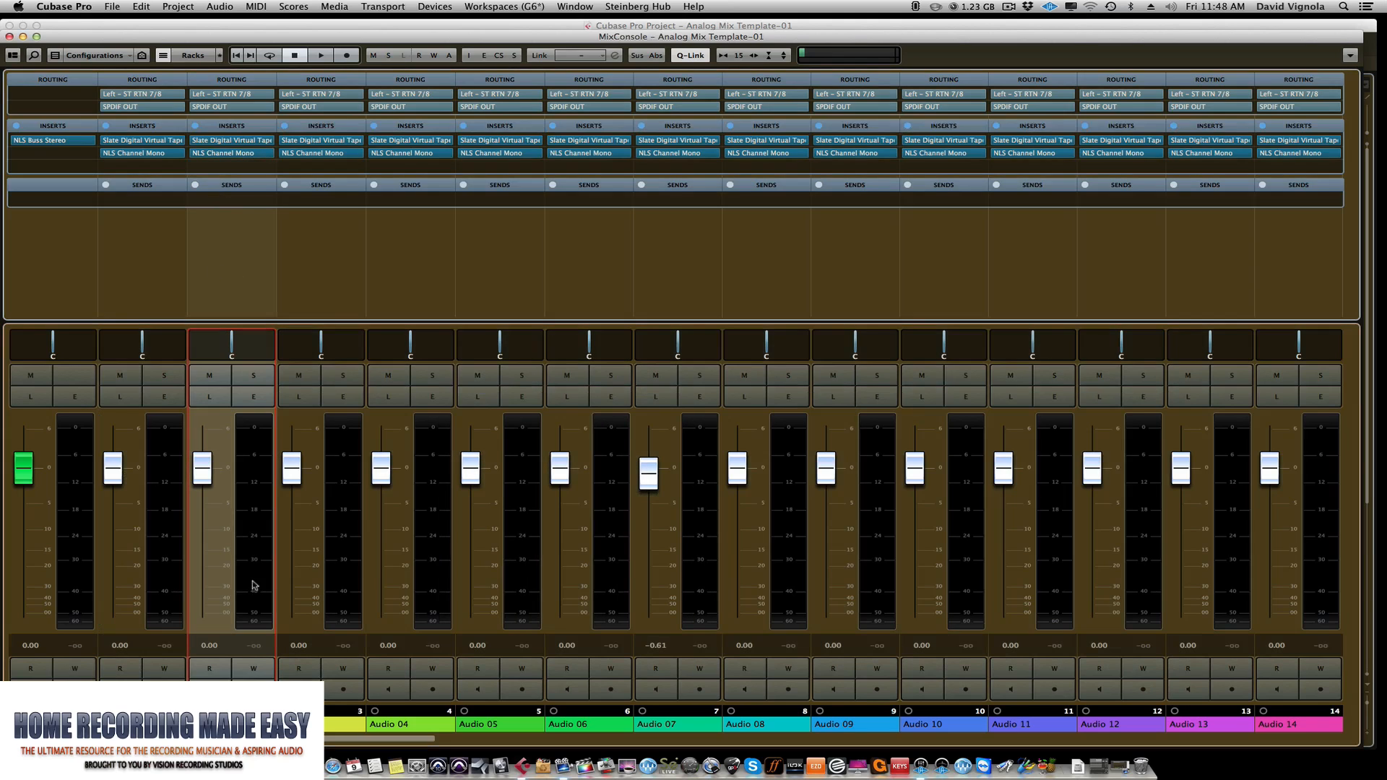
Show the ST RTN 7/8 NLS Buss beside the Audio 01 NLS Channel, and try the buss's Nevo studio before returning it to Spike
{"action": "left_click", "coordinate": [43, 140]}
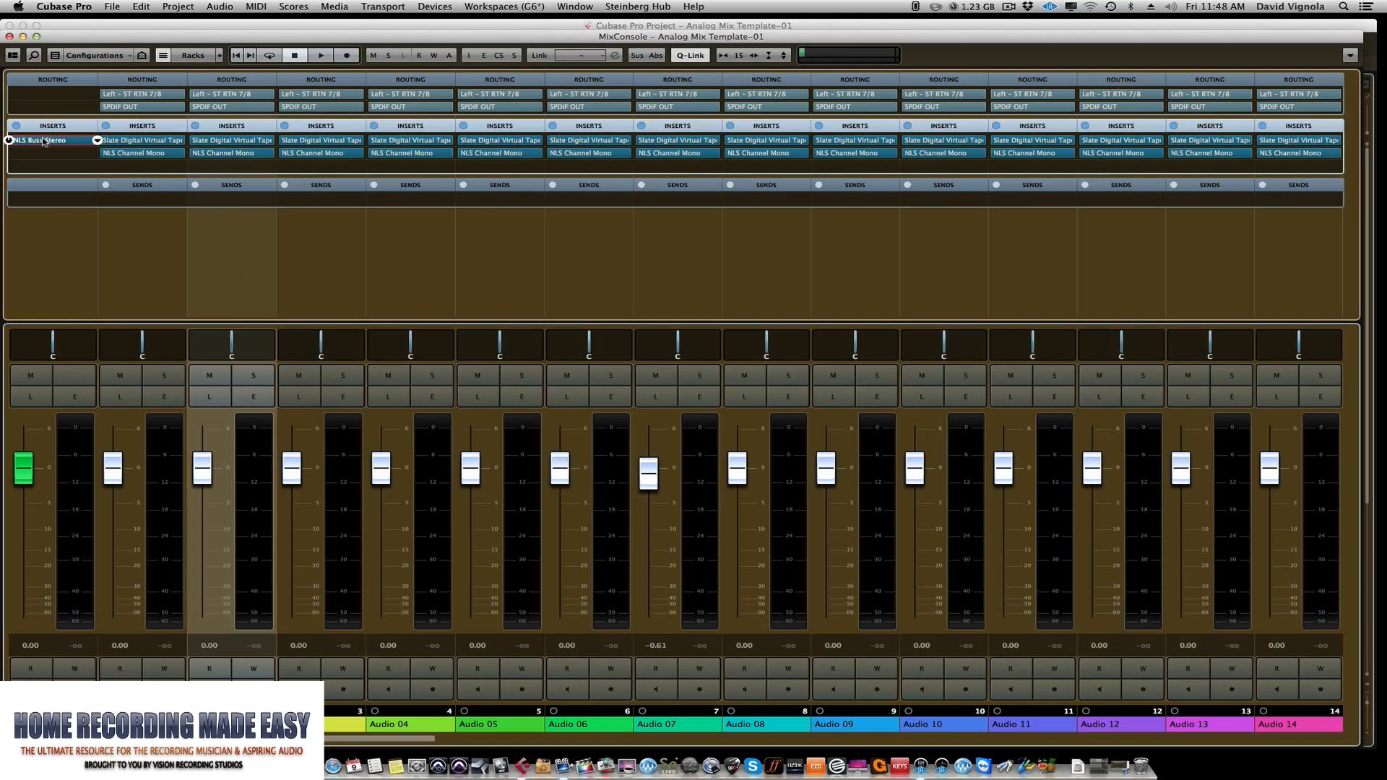
{"action": "left_click", "coordinate": [143, 154]}
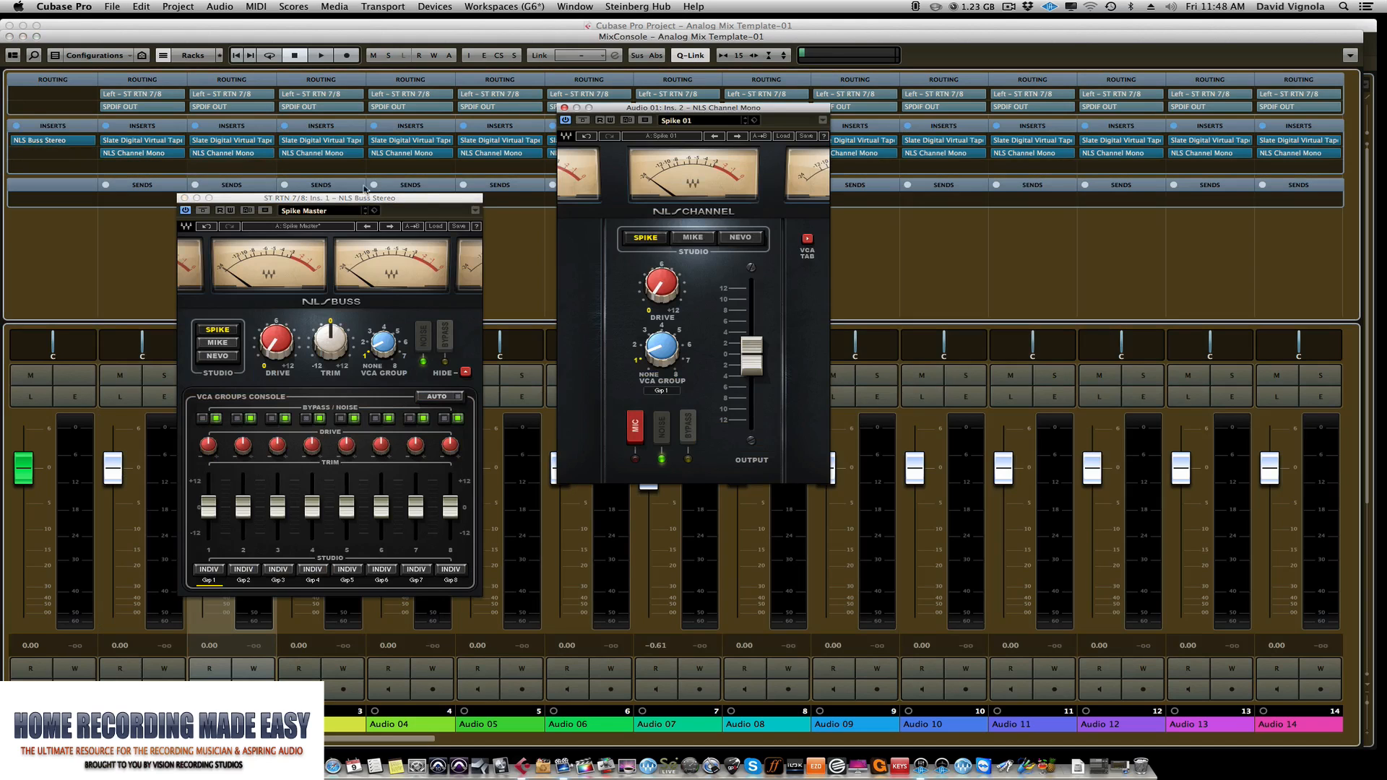
{"action": "left_click_drag", "start_coordinate": [665, 110], "coordinate": [616, 188]}
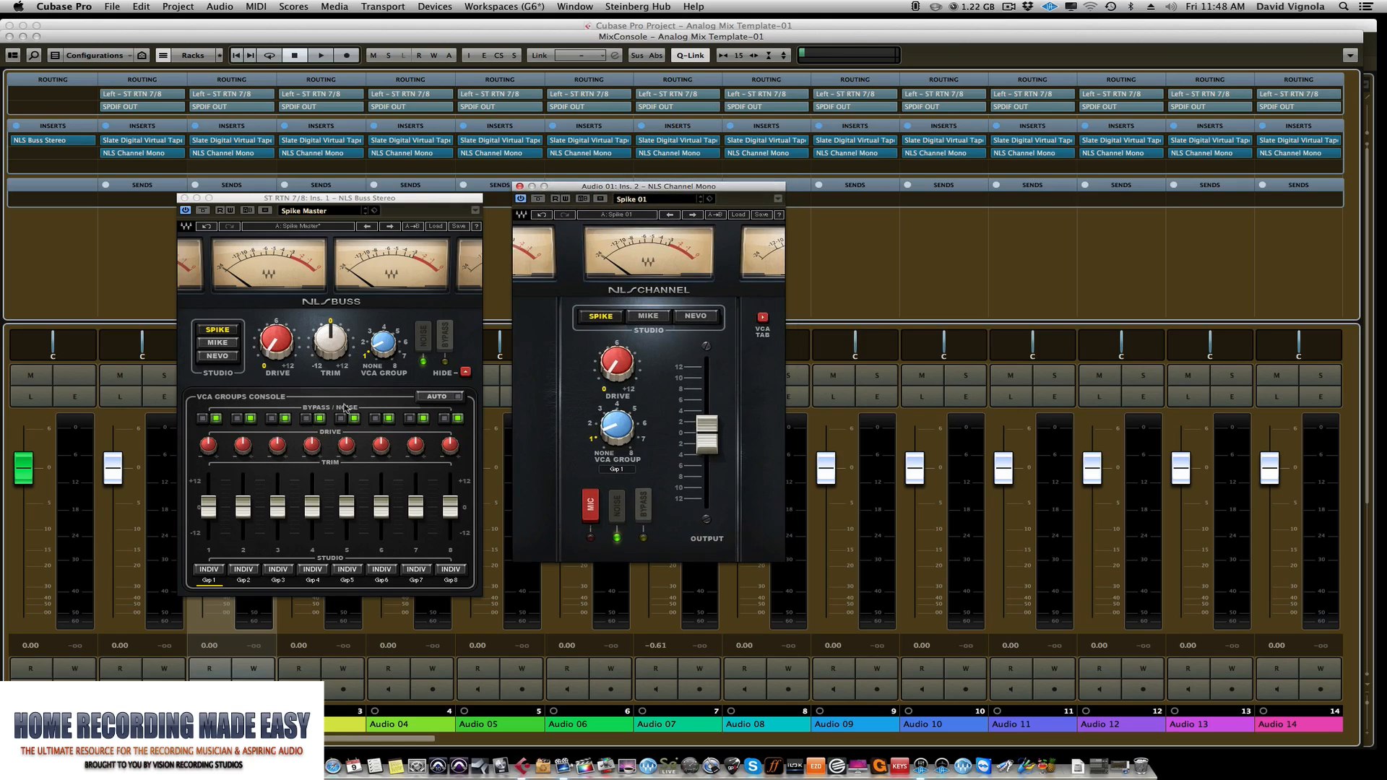
{"action": "left_click", "coordinate": [223, 356]}
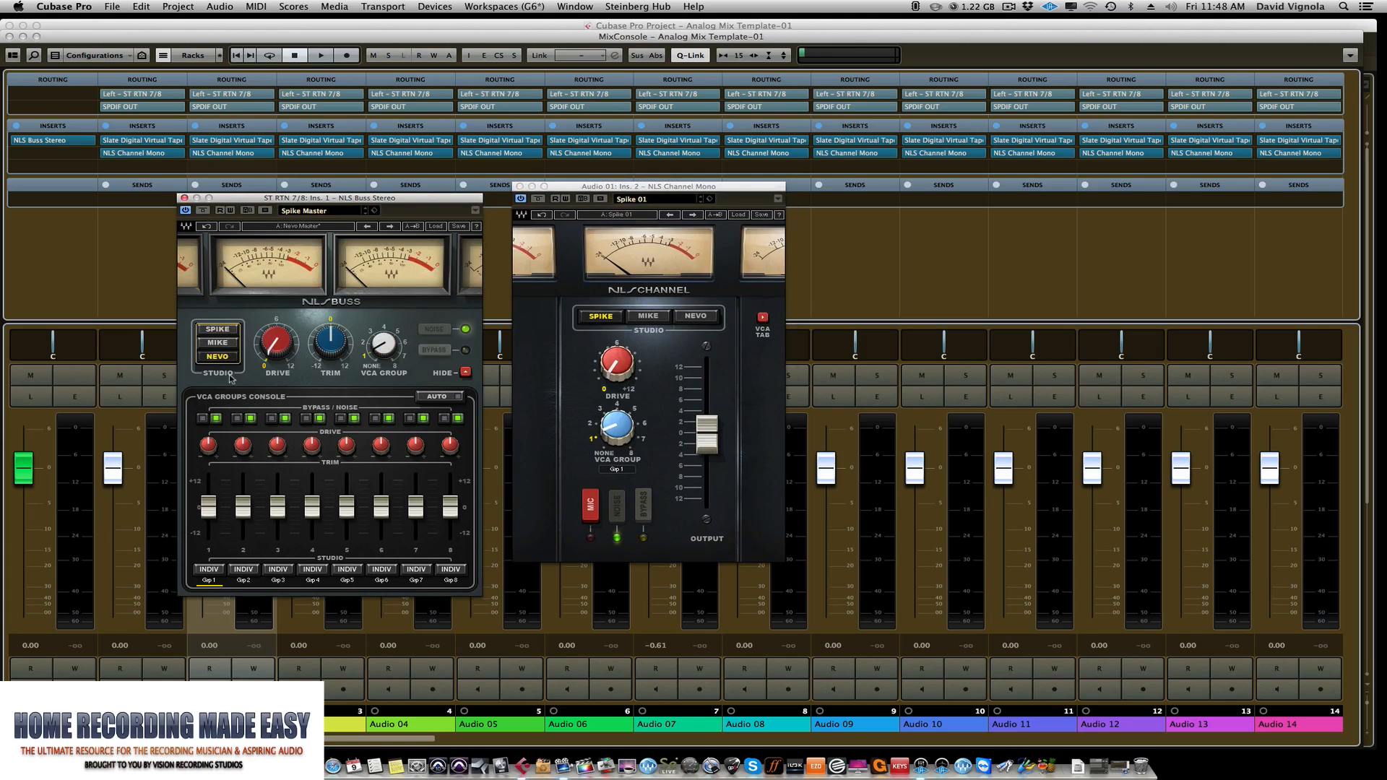
{"action": "left_click", "coordinate": [220, 331]}
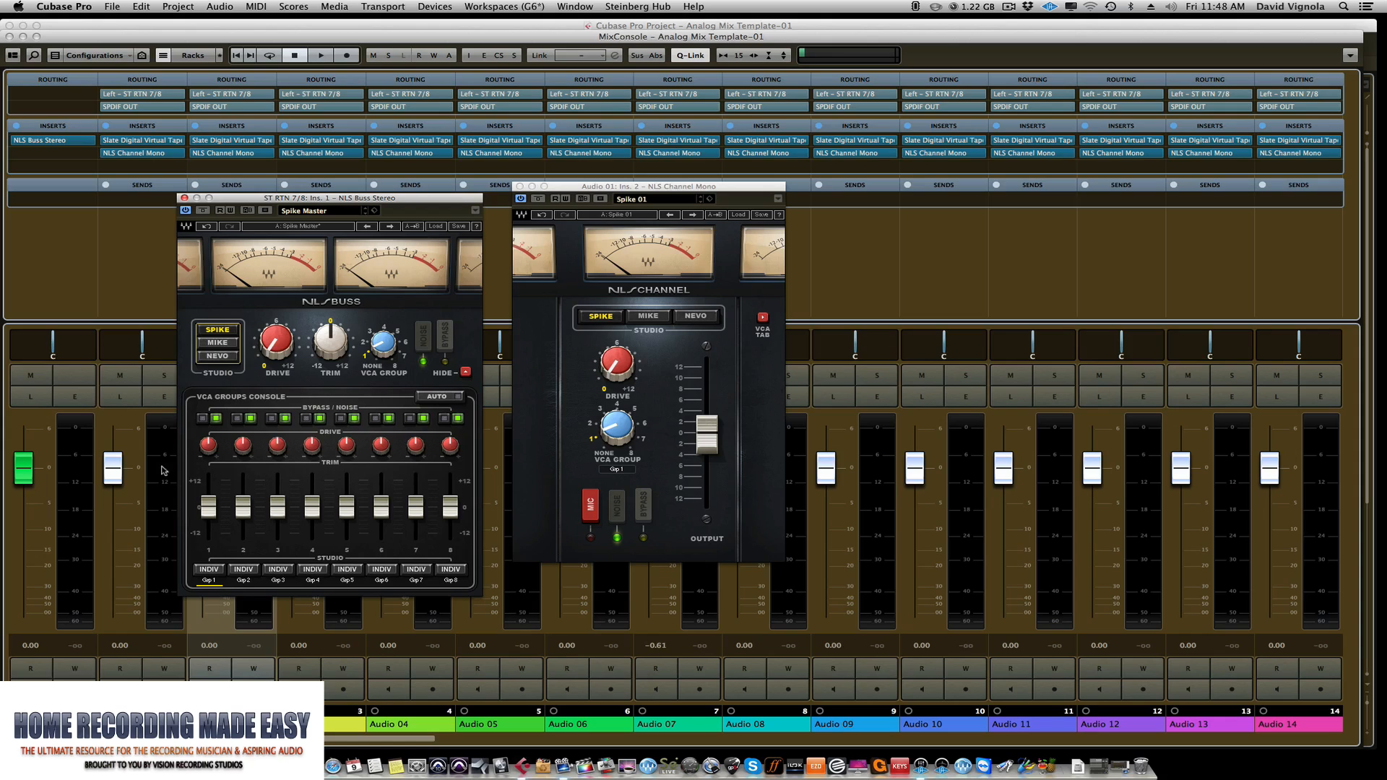
Set the studio of VCA group 1 to Nevo in the NLS Buss console and close both plug-in windows
{"action": "left_click", "coordinate": [205, 576]}
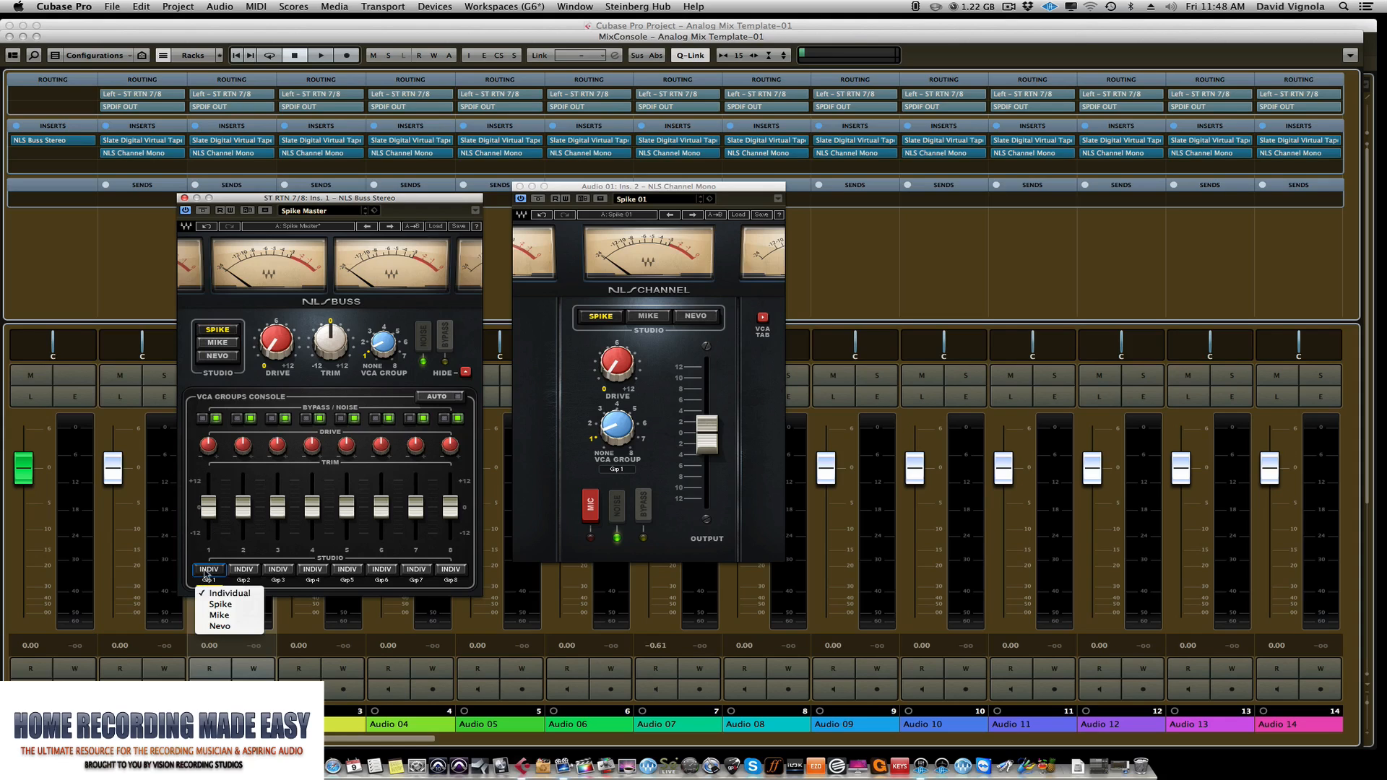
{"action": "left_click", "coordinate": [203, 624]}
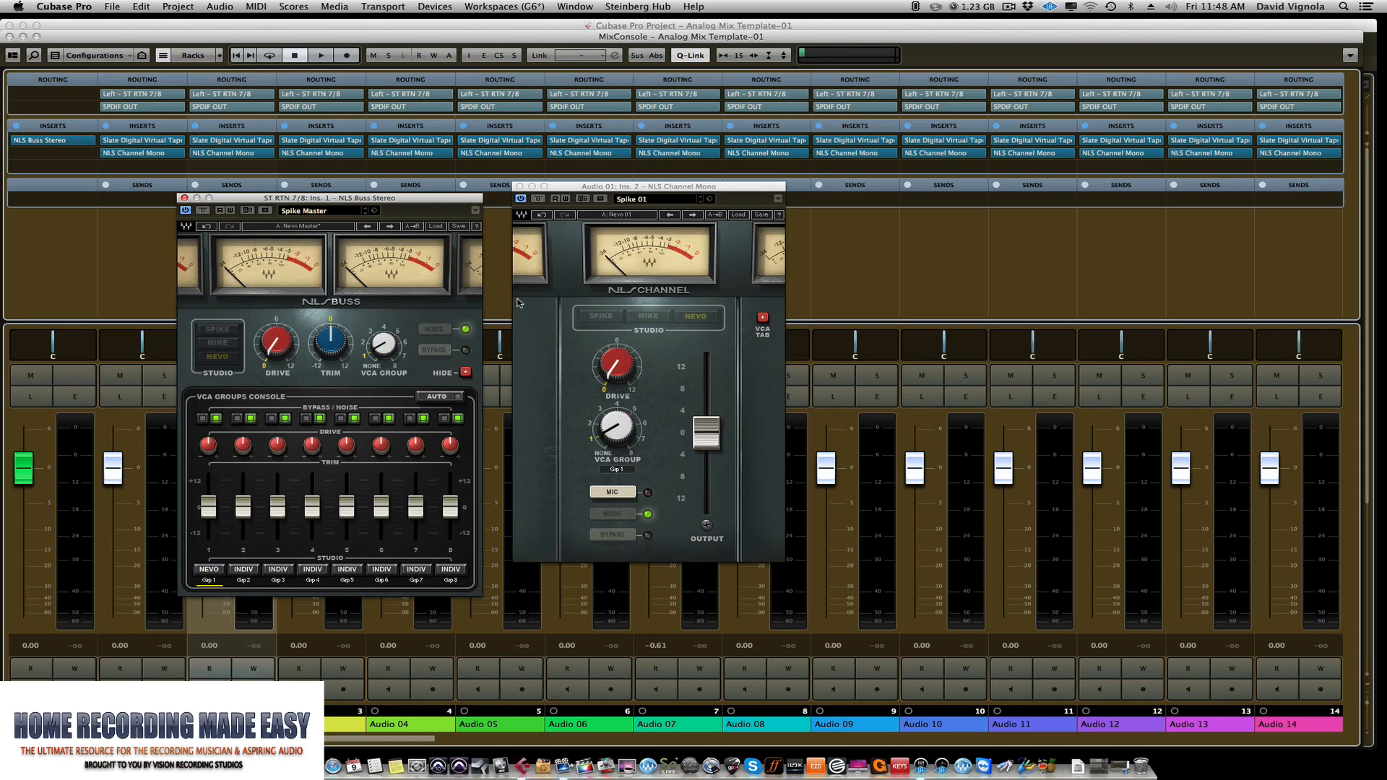
{"action": "left_click", "coordinate": [184, 198]}
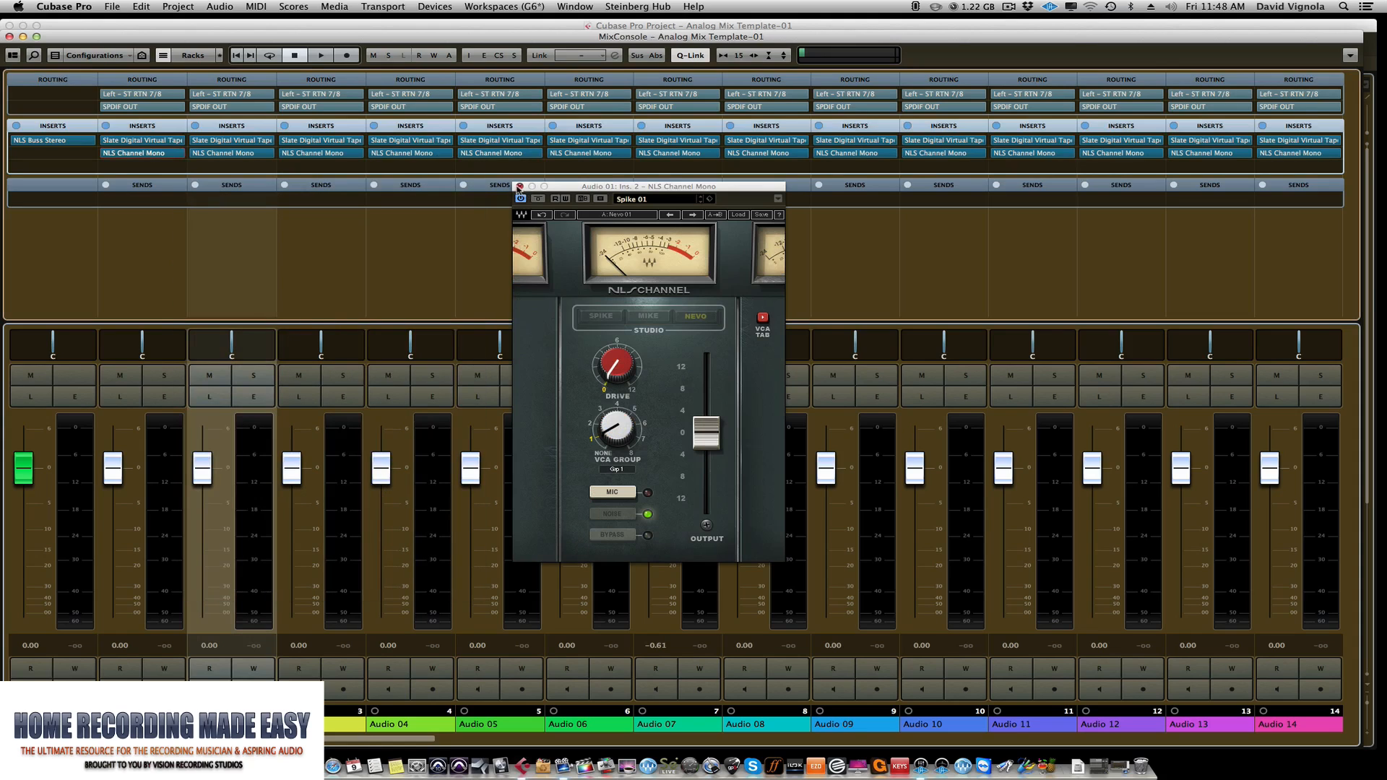
{"action": "left_click", "coordinate": [519, 187]}
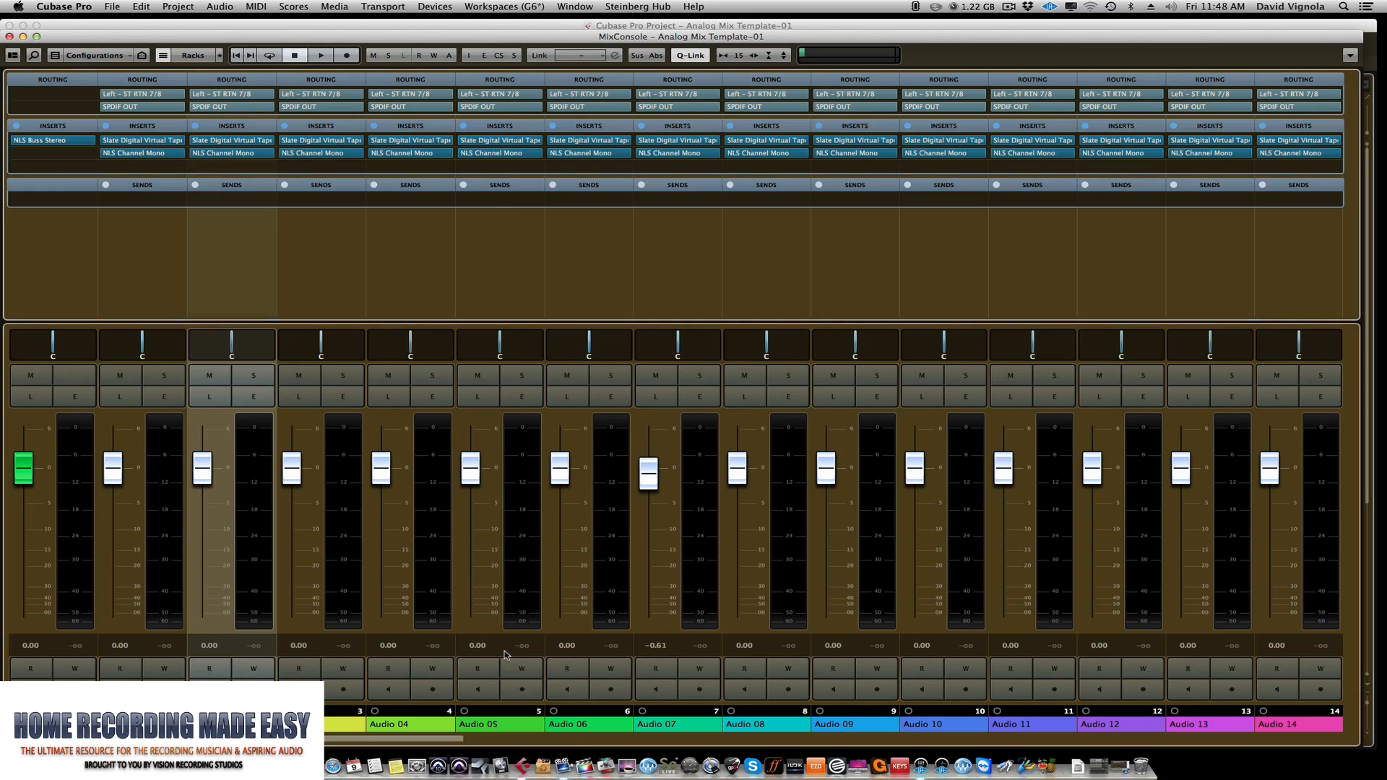
Insert the UAD UA 1176LN Rev E(m) compressor in the first insert slot of P DRUMS and adjust its ratio
{"action": "scroll", "coordinate": [504, 655], "scroll_direction": "right", "scroll_amount": 15}
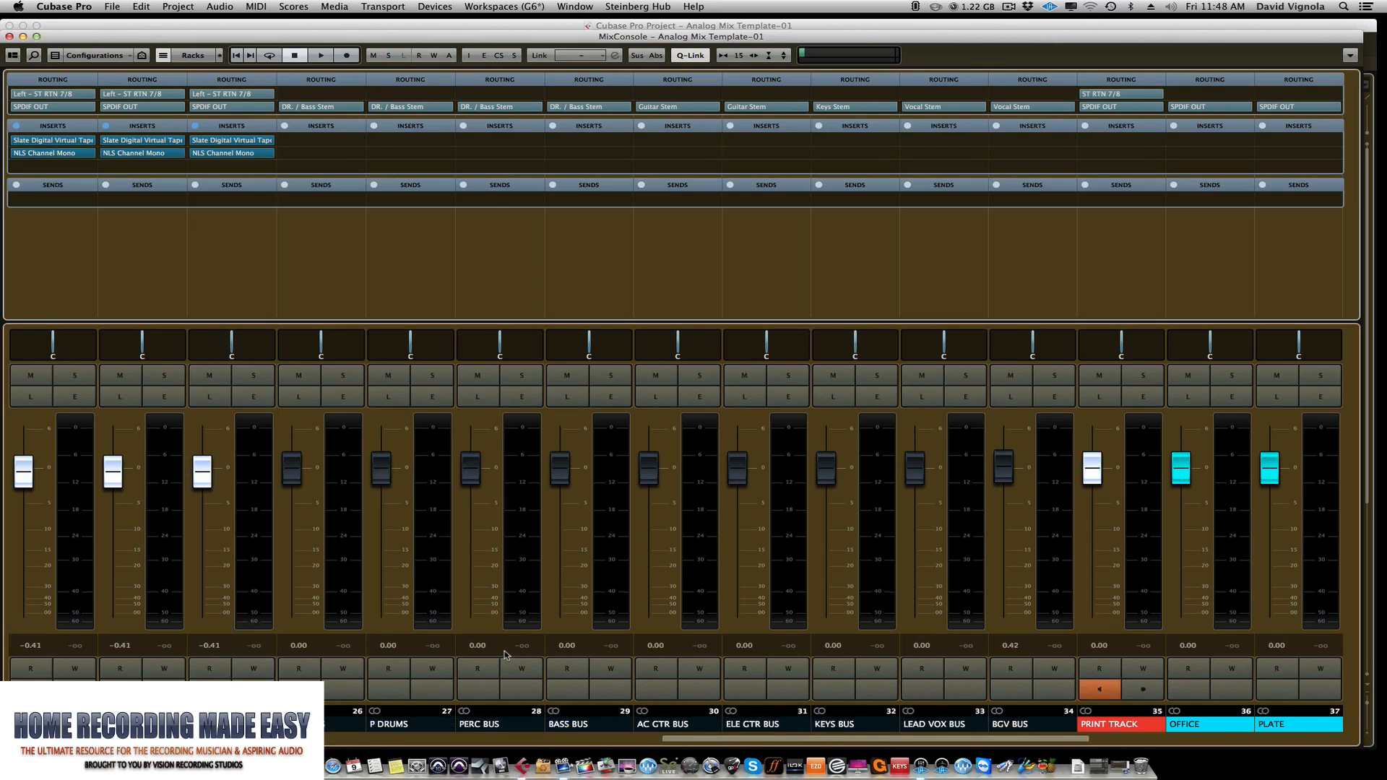
{"action": "scroll", "coordinate": [504, 656], "scroll_direction": "left", "scroll_amount": 1}
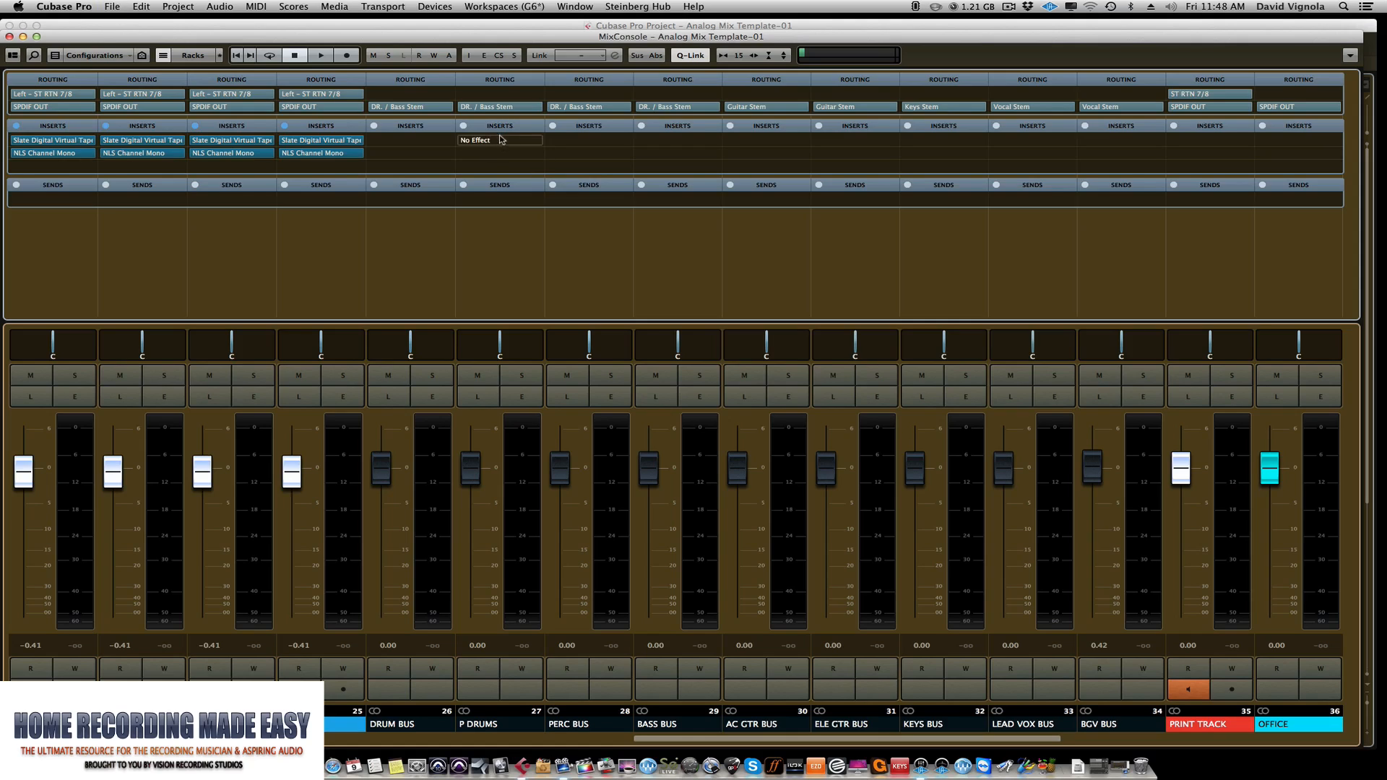
{"action": "mouse_move", "coordinate": [523, 145]}
{"action": "left_click", "coordinate": [539, 143]}
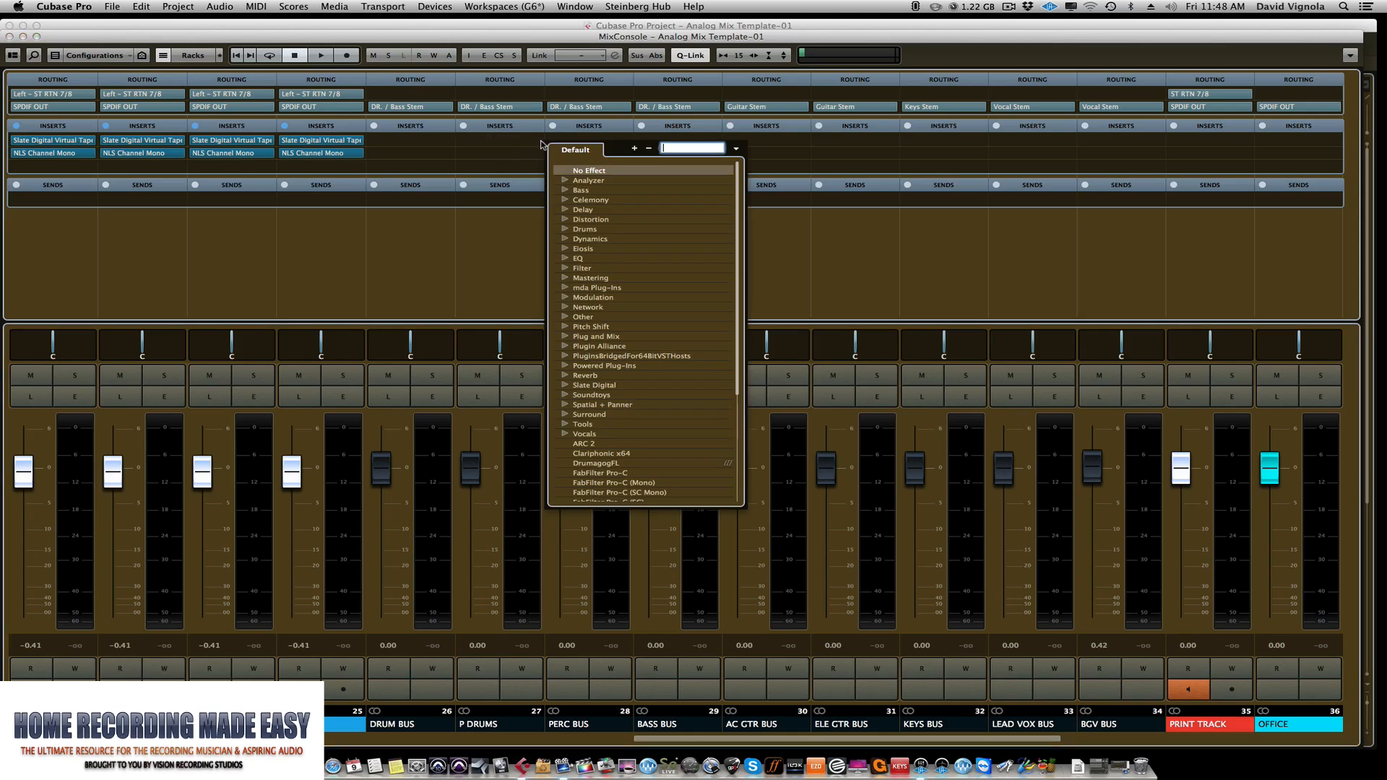
{"action": "left_click", "coordinate": [736, 148]}
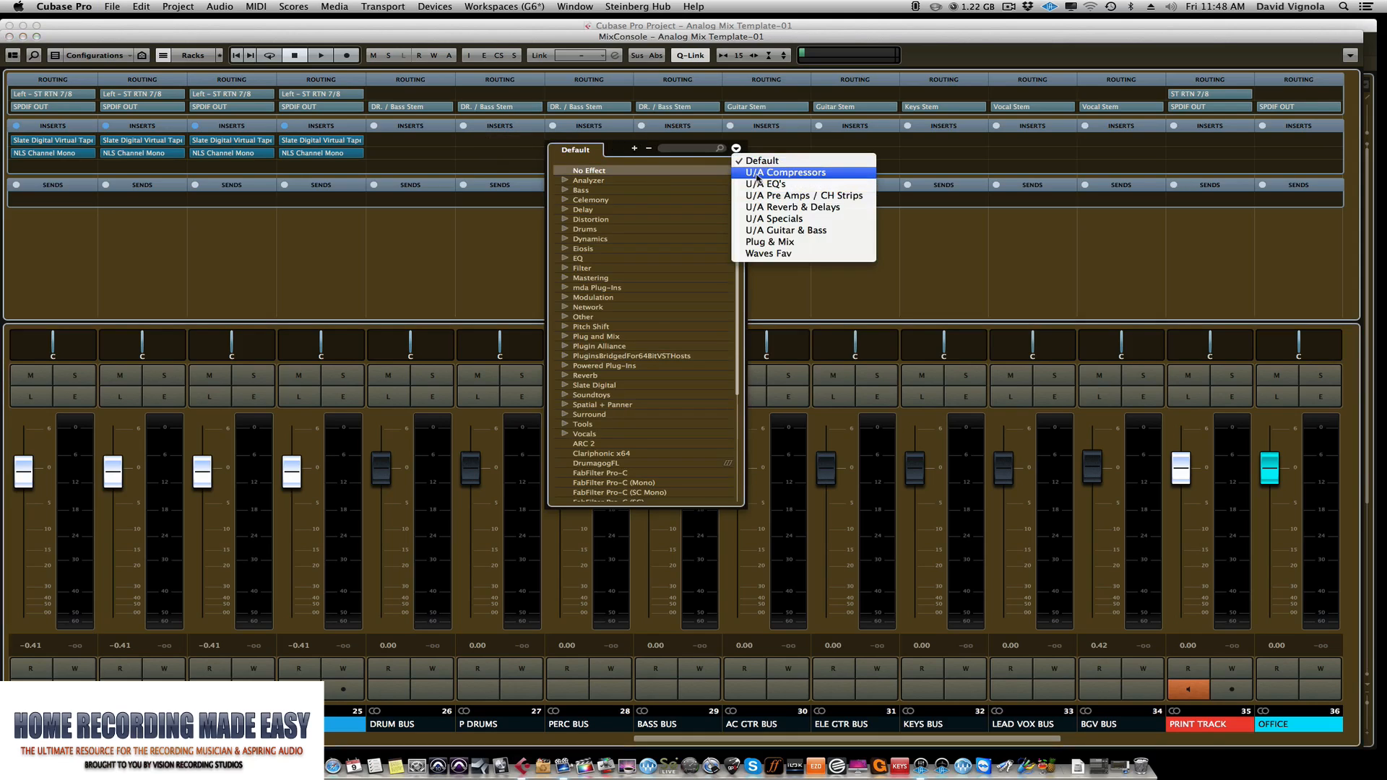
{"action": "left_click", "coordinate": [760, 172]}
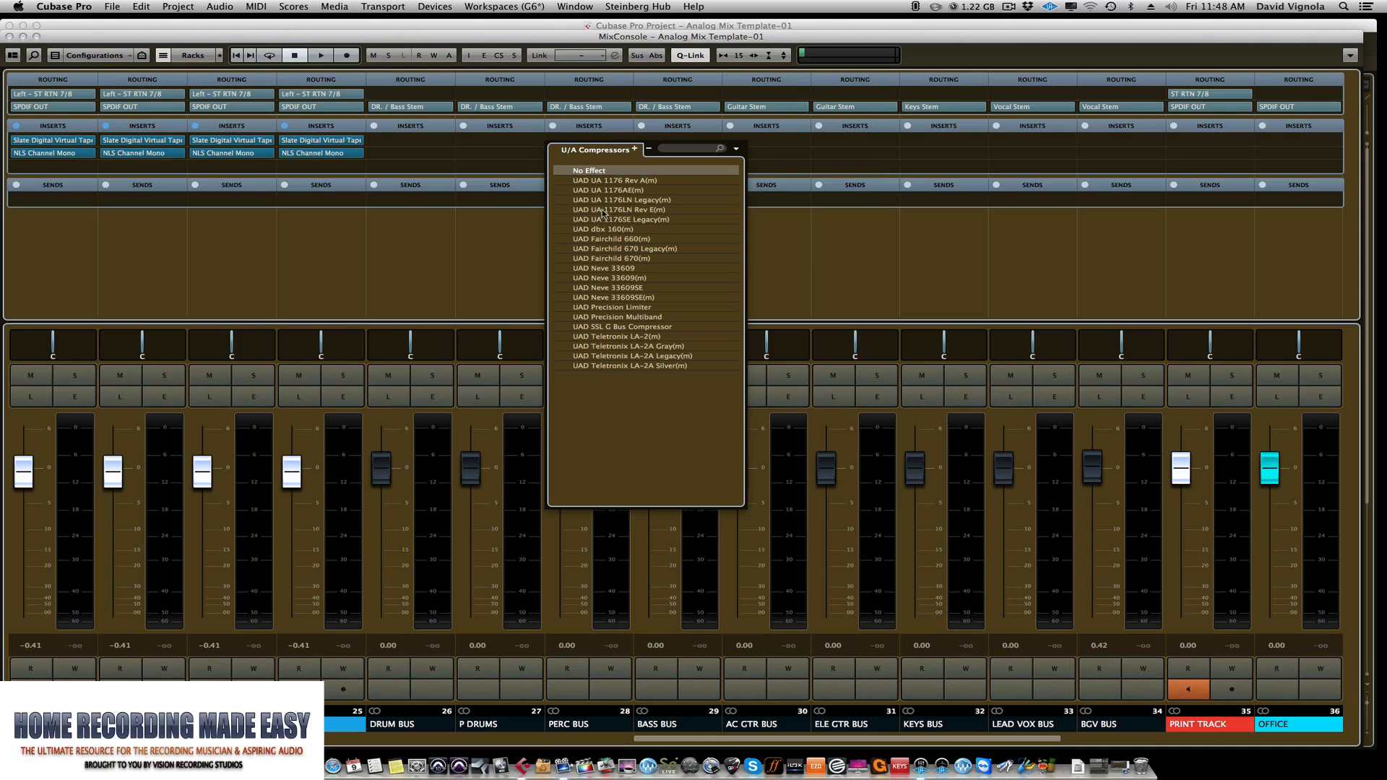
{"action": "left_click", "coordinate": [602, 211]}
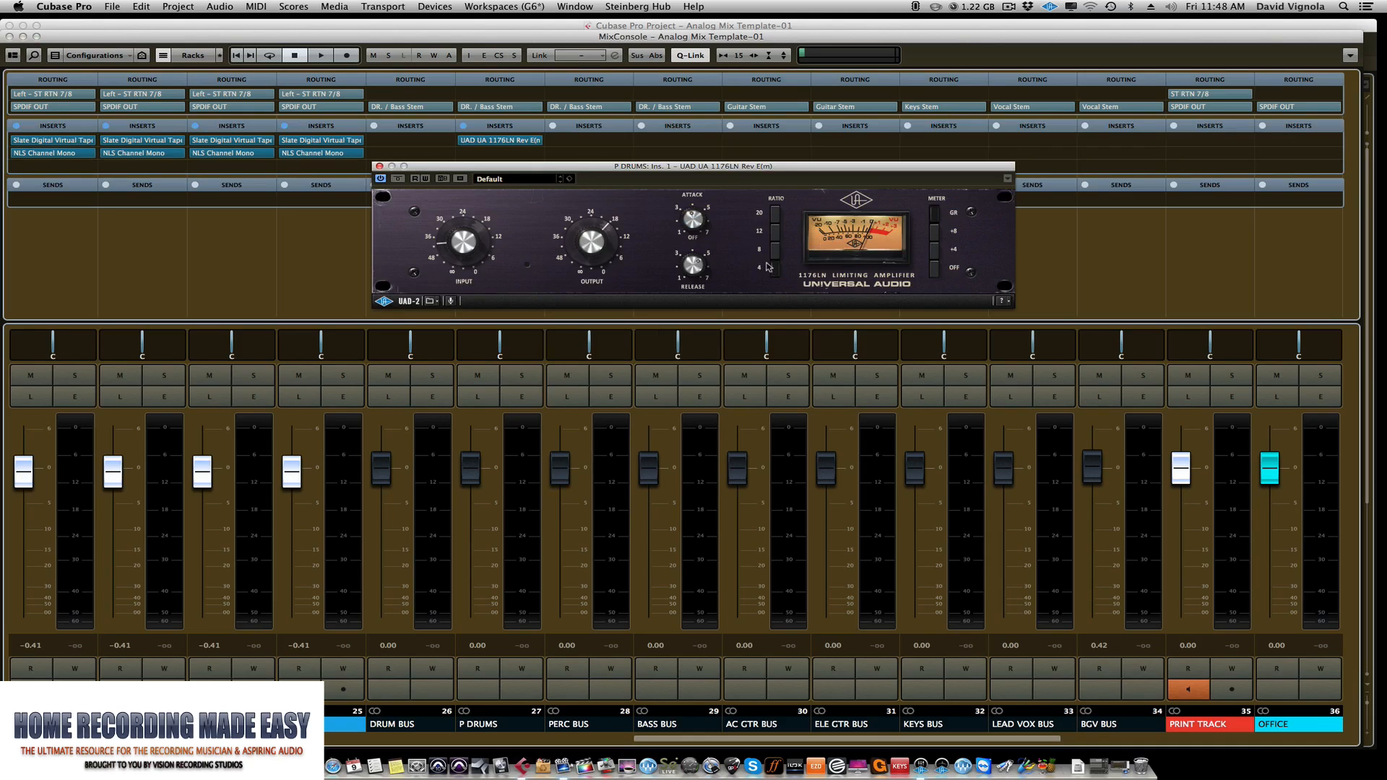
{"action": "left_click", "coordinate": [778, 219]}
{"action": "left_click", "coordinate": [379, 166]}
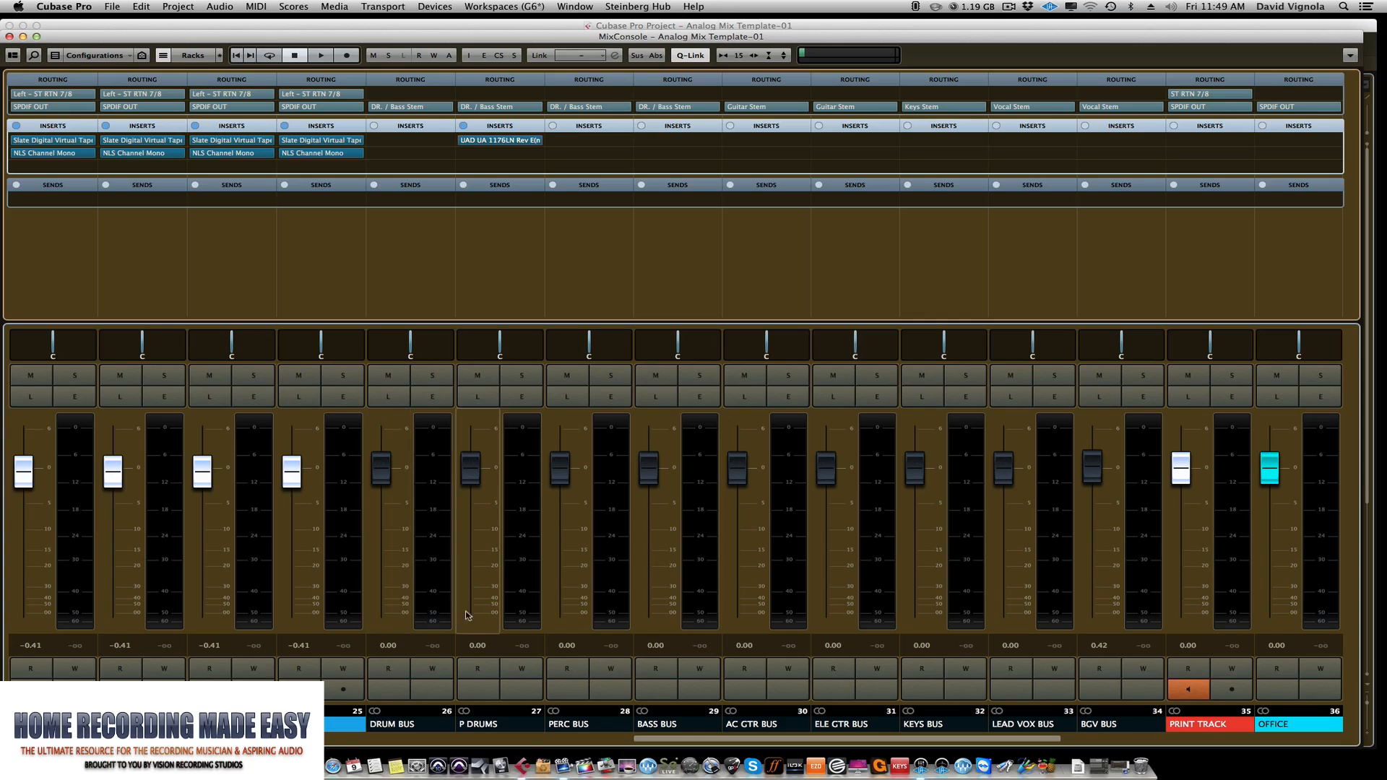
Insert UAD Fairchild 670 Legacy(m) on DRUM BUS with its left threshold and left output adjusted, and save the project
{"action": "scroll", "coordinate": [436, 618], "scroll_direction": "left", "scroll_amount": 1}
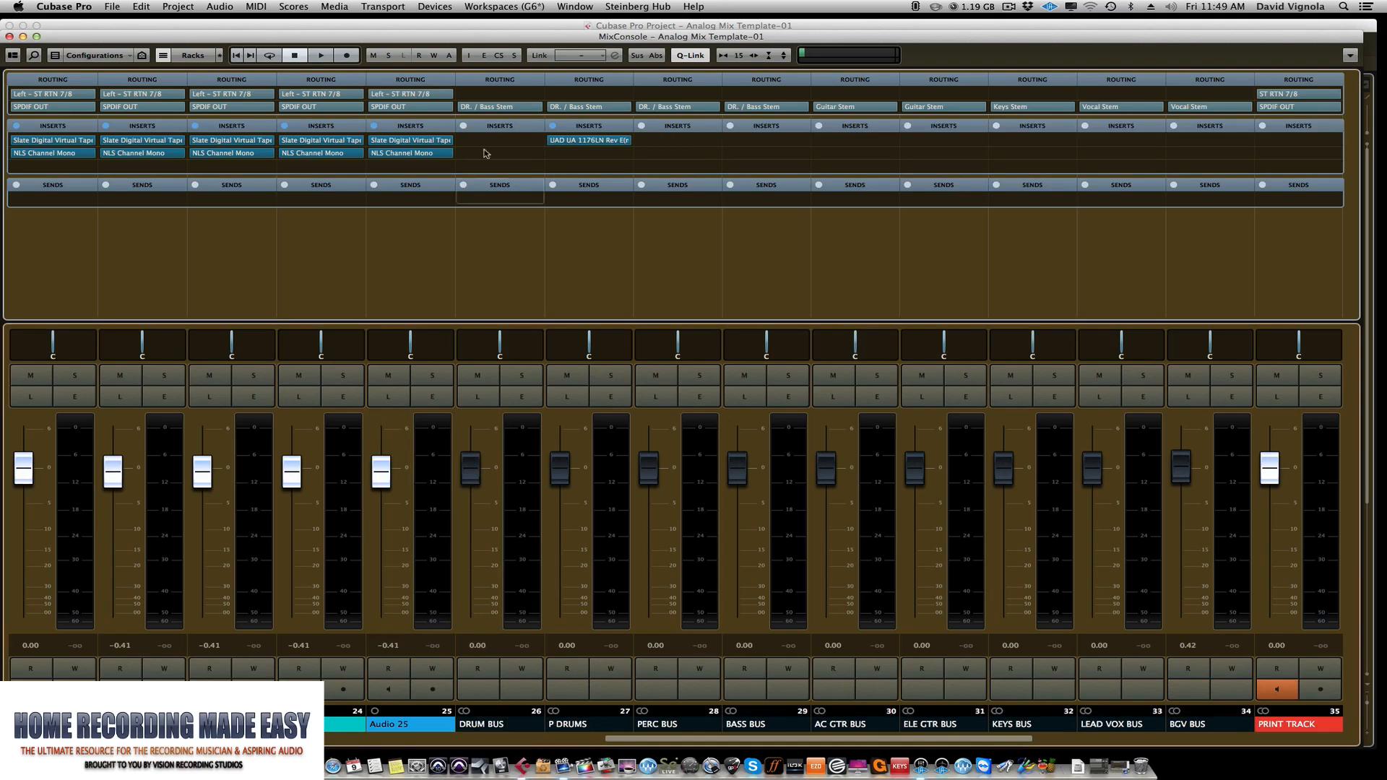
{"action": "left_click", "coordinate": [546, 141]}
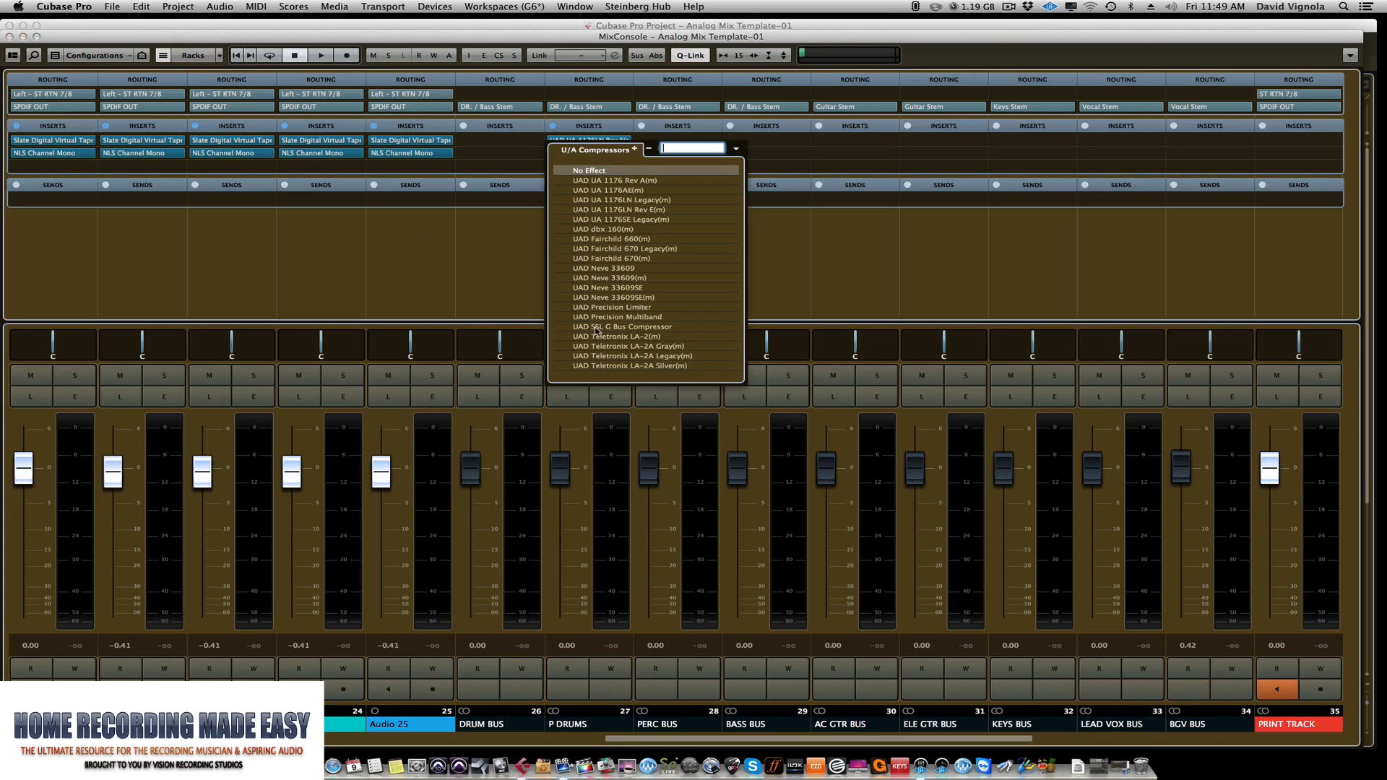
{"action": "left_click", "coordinate": [594, 249]}
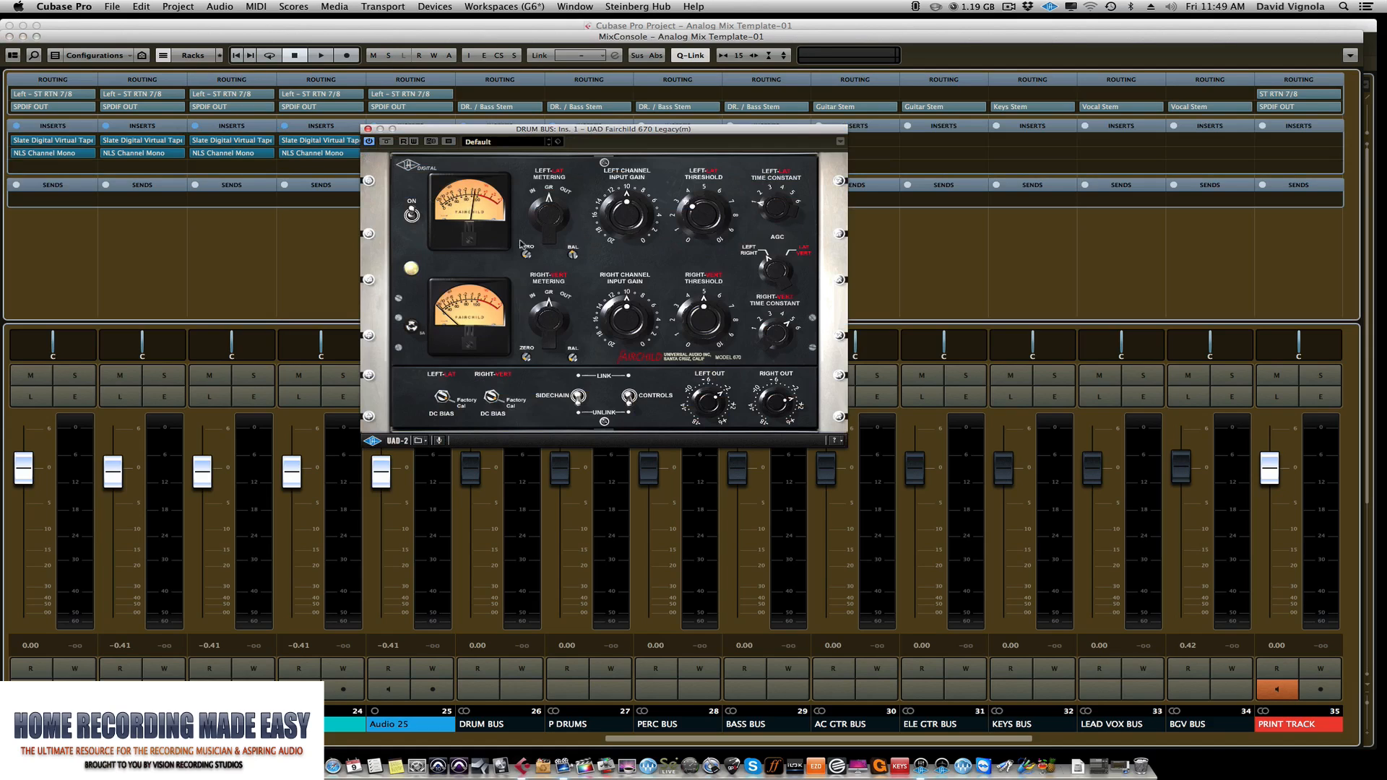
{"action": "left_click_drag", "start_coordinate": [489, 126], "coordinate": [489, 151]}
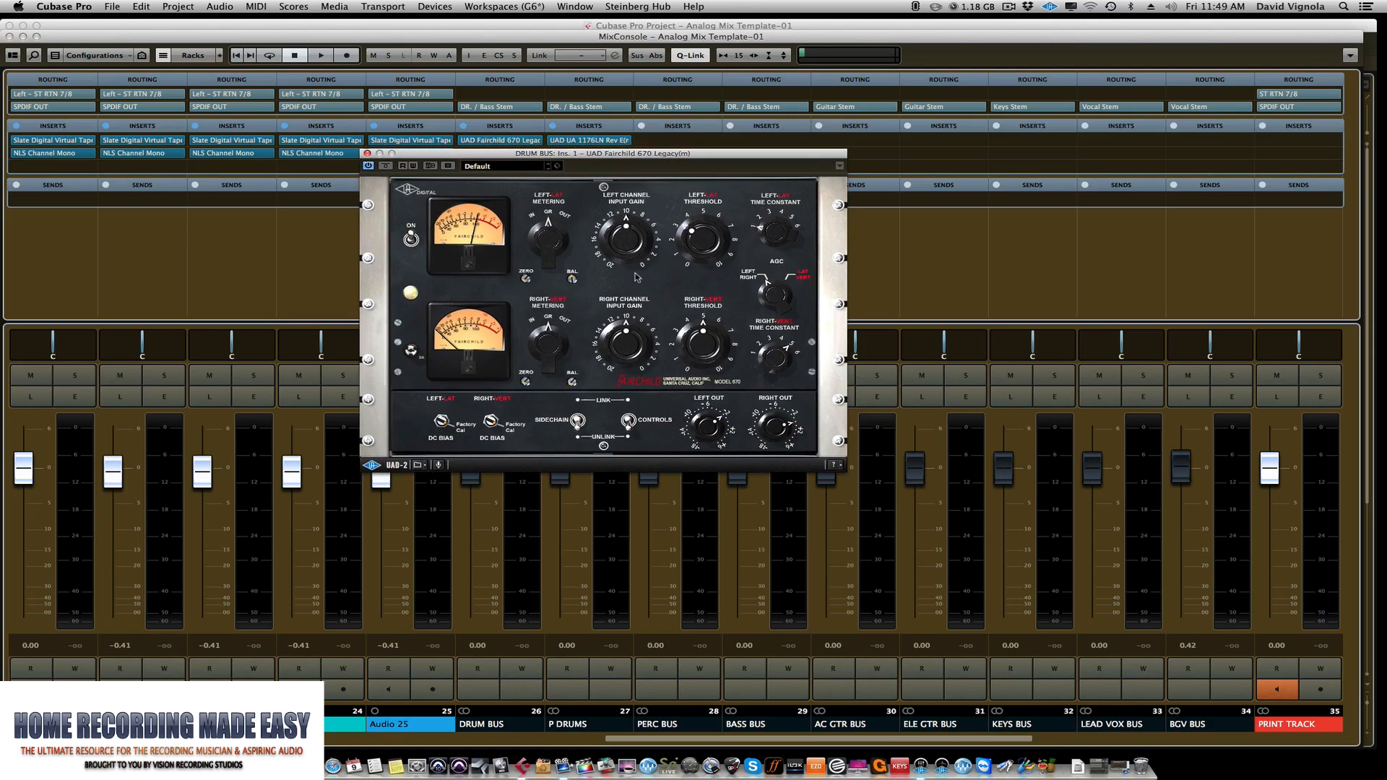
{"action": "mouse_move", "coordinate": [686, 236]}
{"action": "left_mouse_down"}
{"action": "mouse_move", "coordinate": [672, 292]}
{"action": "mouse_move", "coordinate": [674, 255]}
{"action": "left_mouse_up"}
{"action": "left_click_drag", "start_coordinate": [708, 422], "coordinate": [763, 439]}
{"action": "left_click", "coordinate": [367, 154]}
{"action": "key", "text": "super+s"}
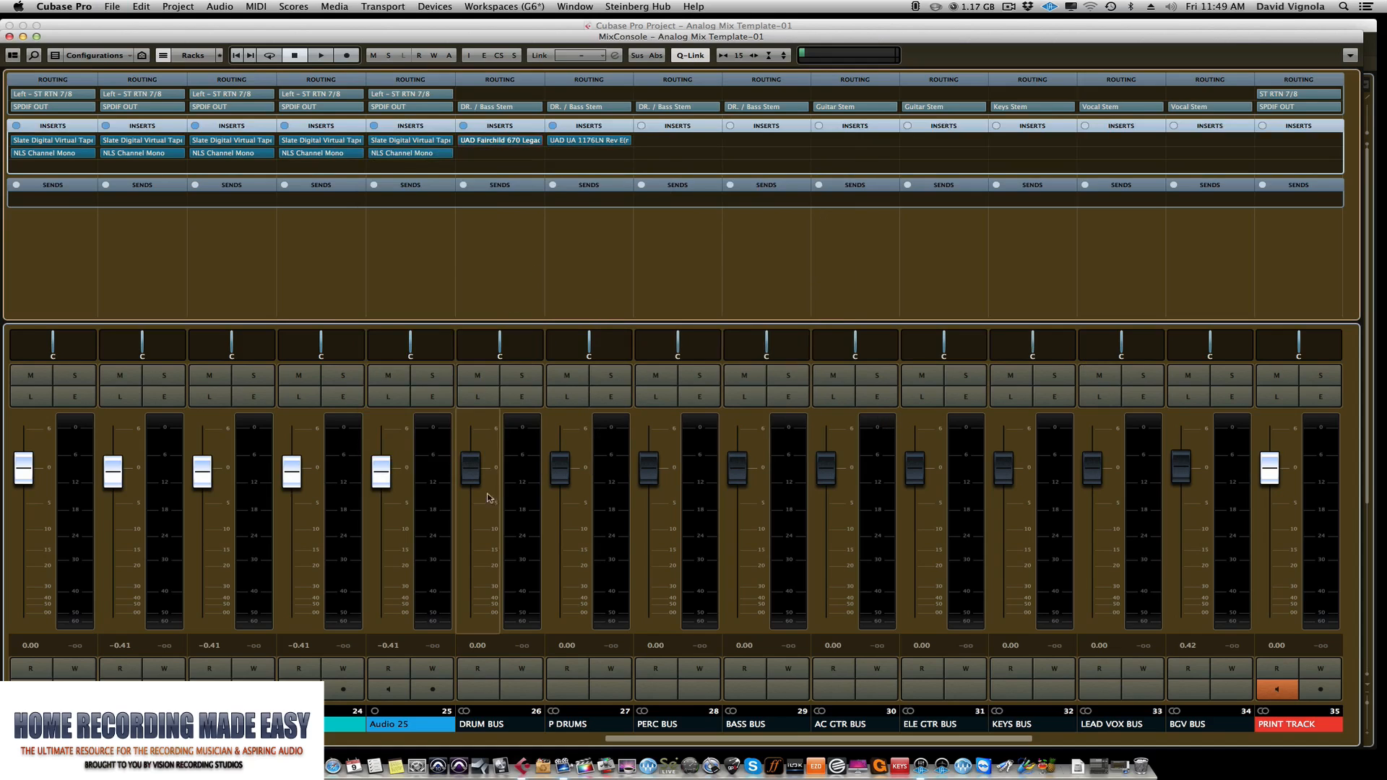
Insert Slate Digital Virtual Tape Machines in the third insert slot of ST RTN 7/8 and set its machine type to 1/2" 2 Track
{"action": "scroll", "coordinate": [500, 682], "scroll_direction": "left", "scroll_amount": 10}
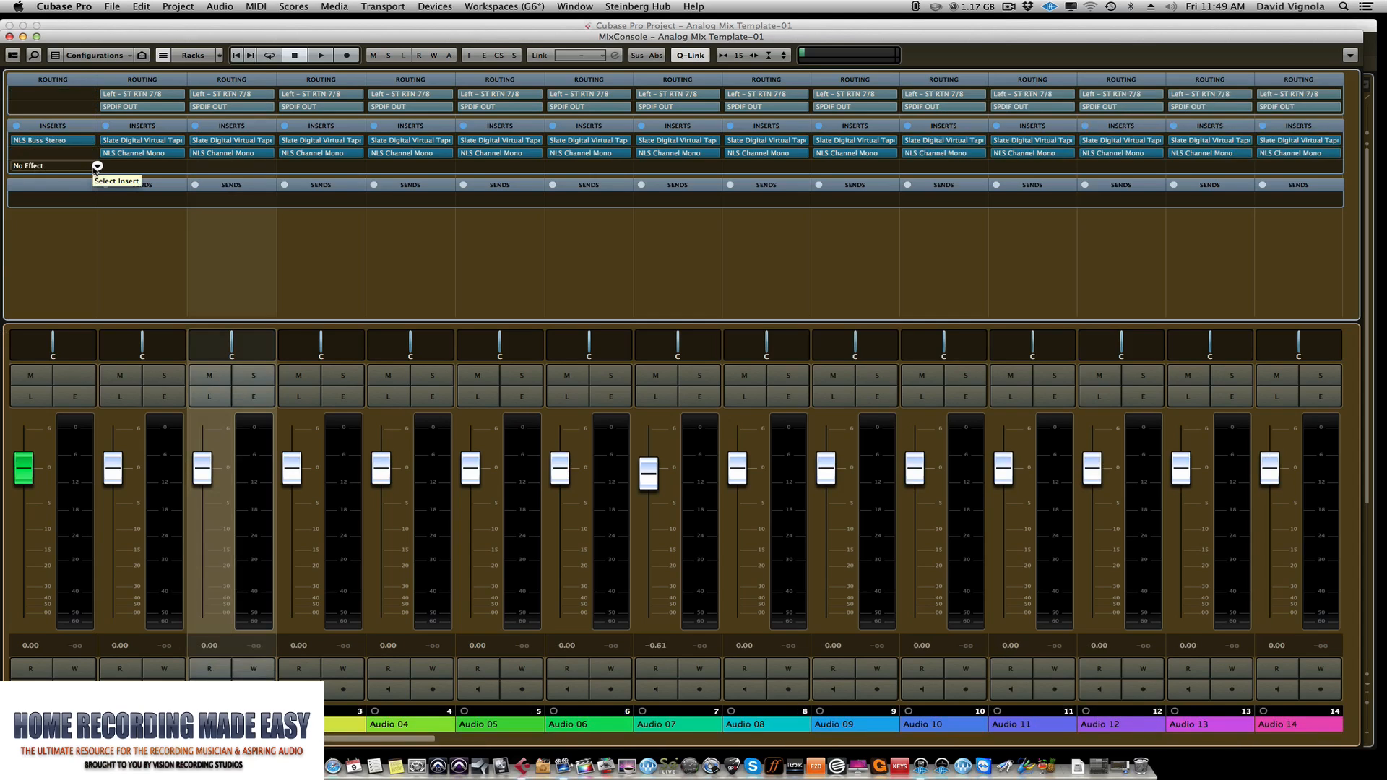
{"action": "left_click", "coordinate": [87, 168]}
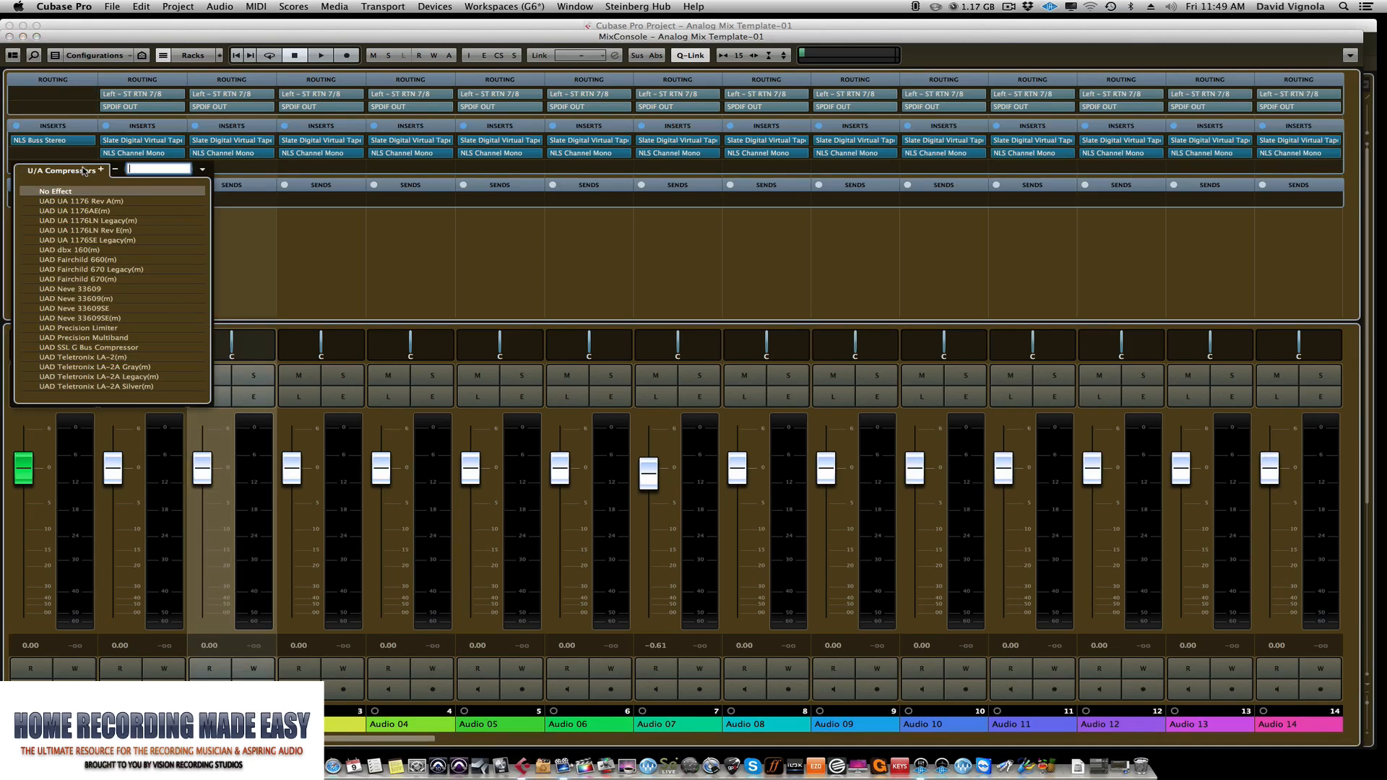
{"action": "type", "text": "SLATE"}
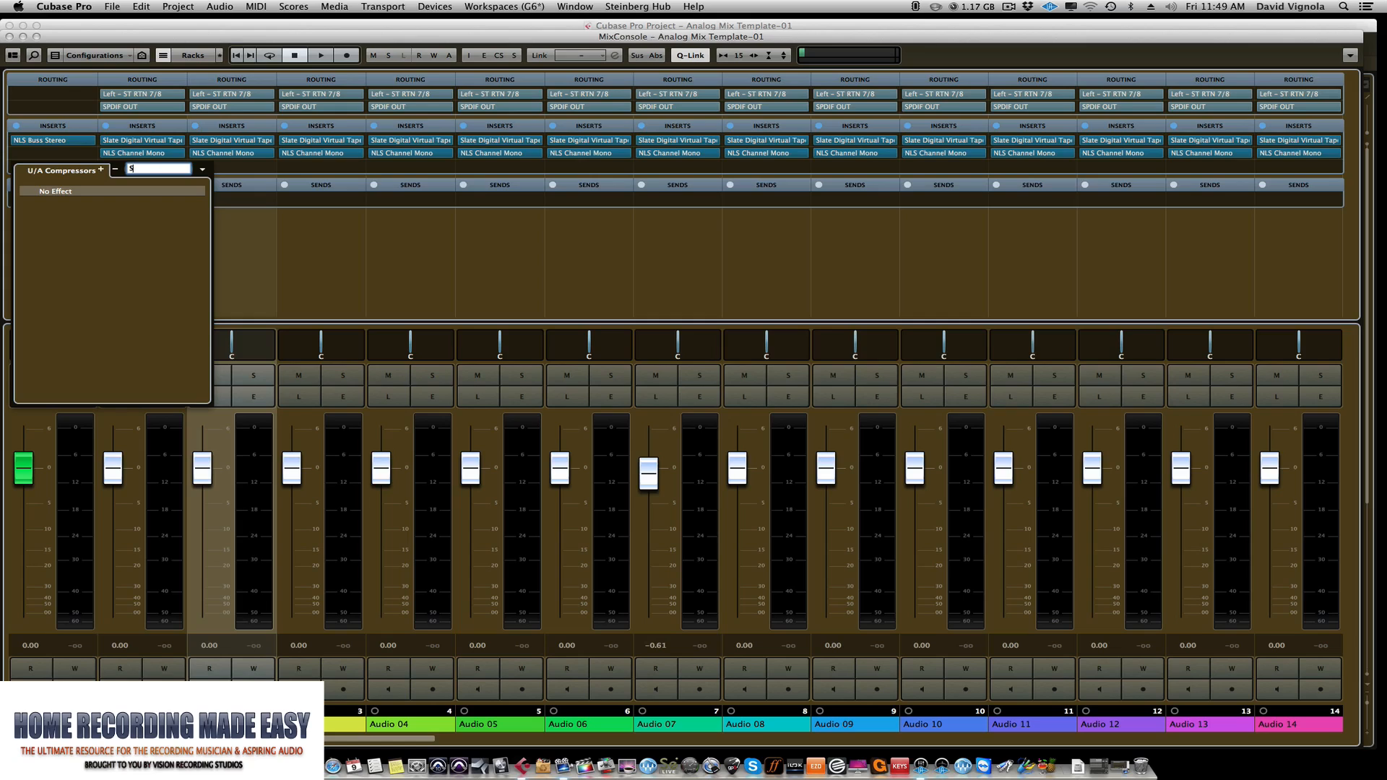
{"action": "key", "text": "BackSpace"}
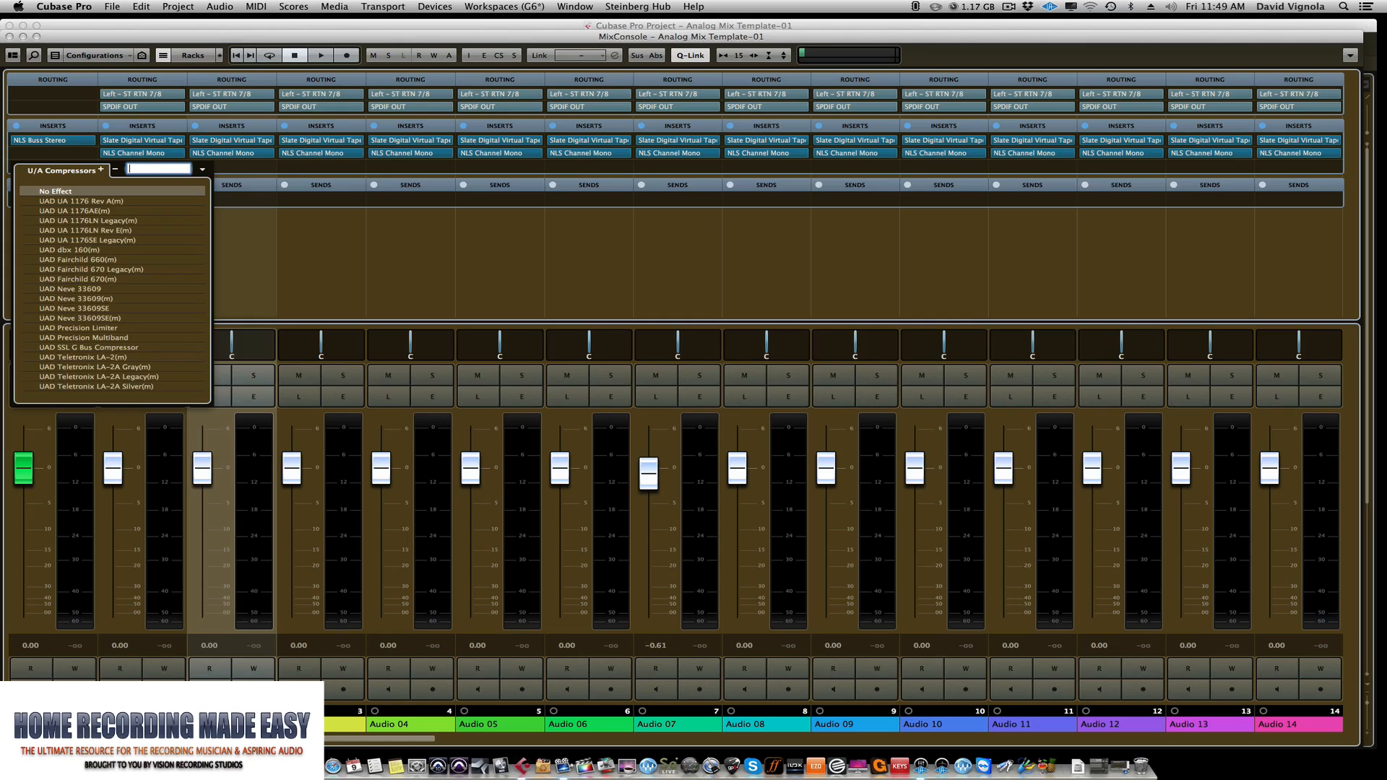
{"action": "left_click", "coordinate": [203, 169]}
{"action": "left_click", "coordinate": [216, 177]}
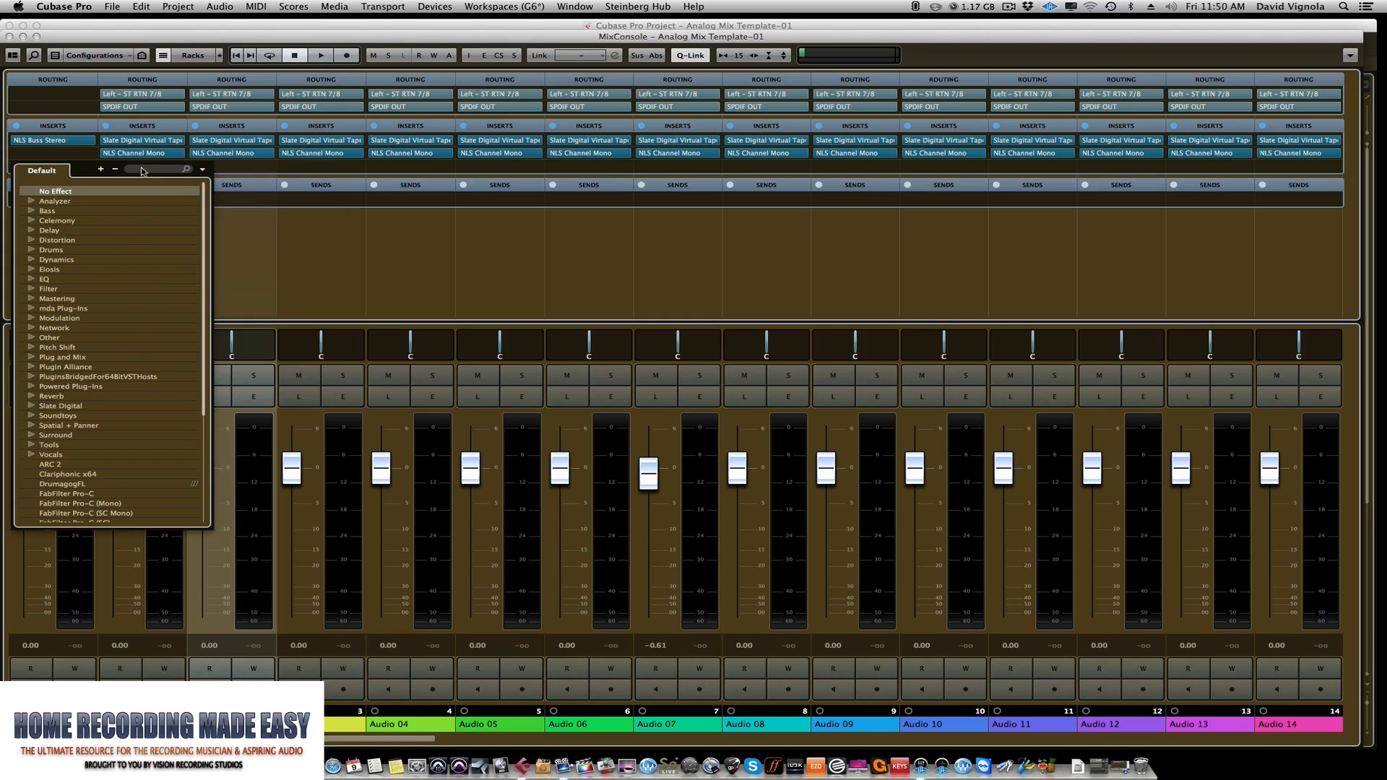
{"action": "left_click", "coordinate": [143, 170]}
{"action": "type", "text": "SLATE"}
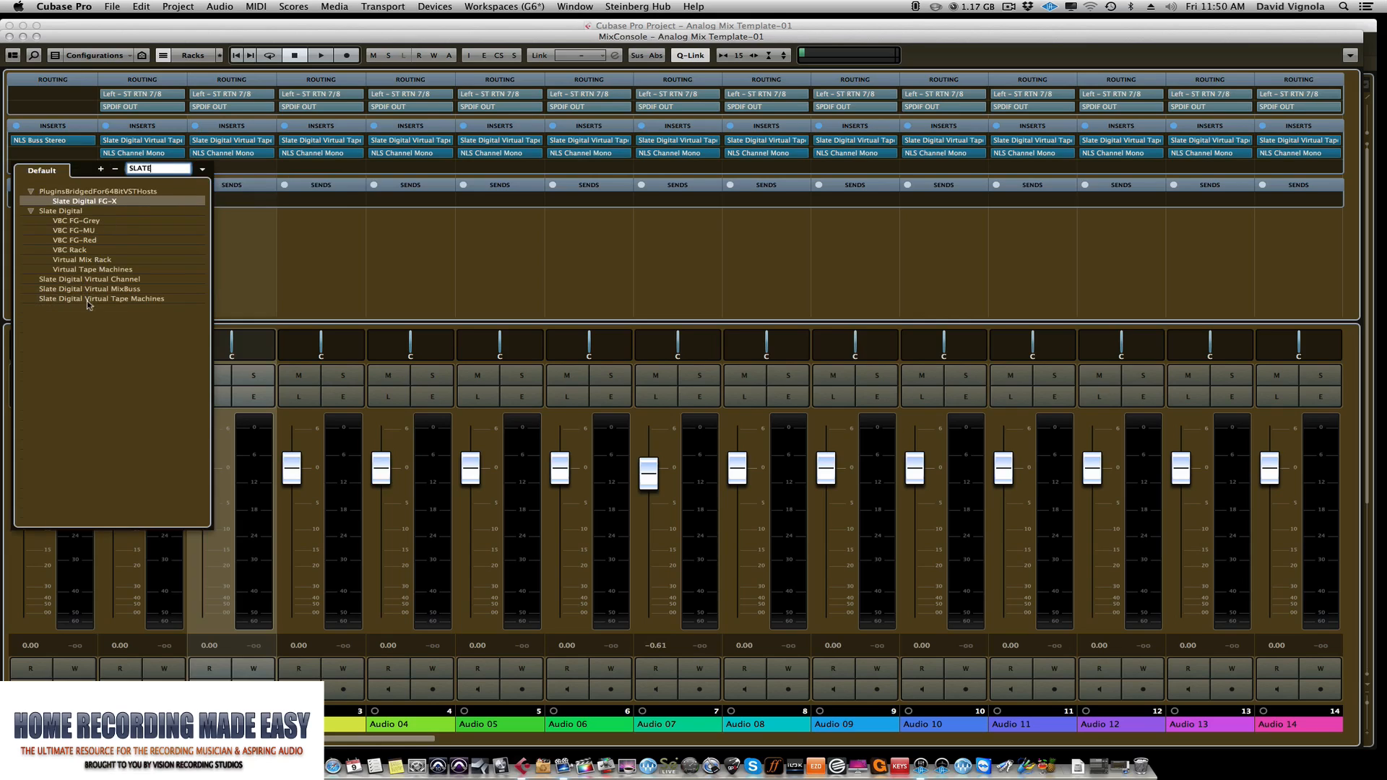
{"action": "left_click", "coordinate": [86, 301]}
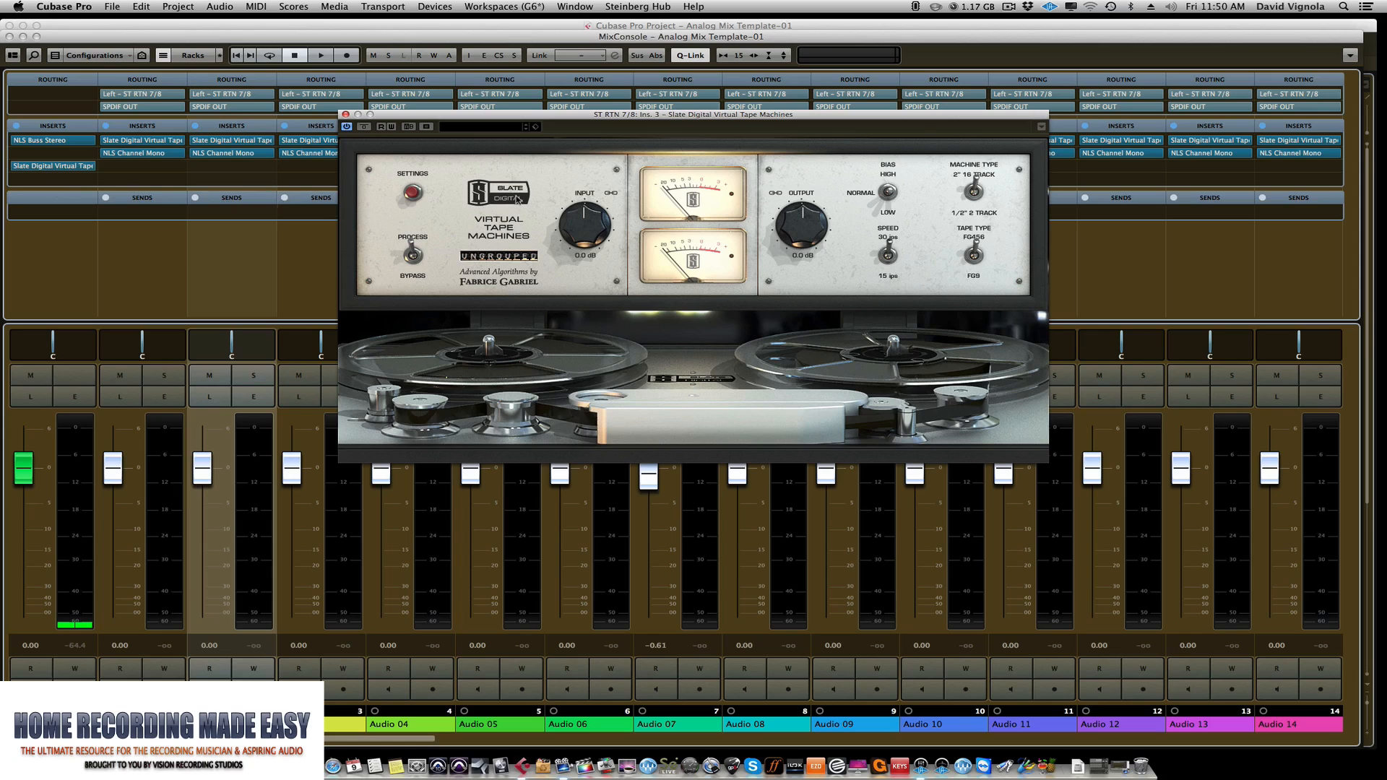
{"action": "left_click", "coordinate": [956, 215]}
{"action": "left_click", "coordinate": [346, 115]}
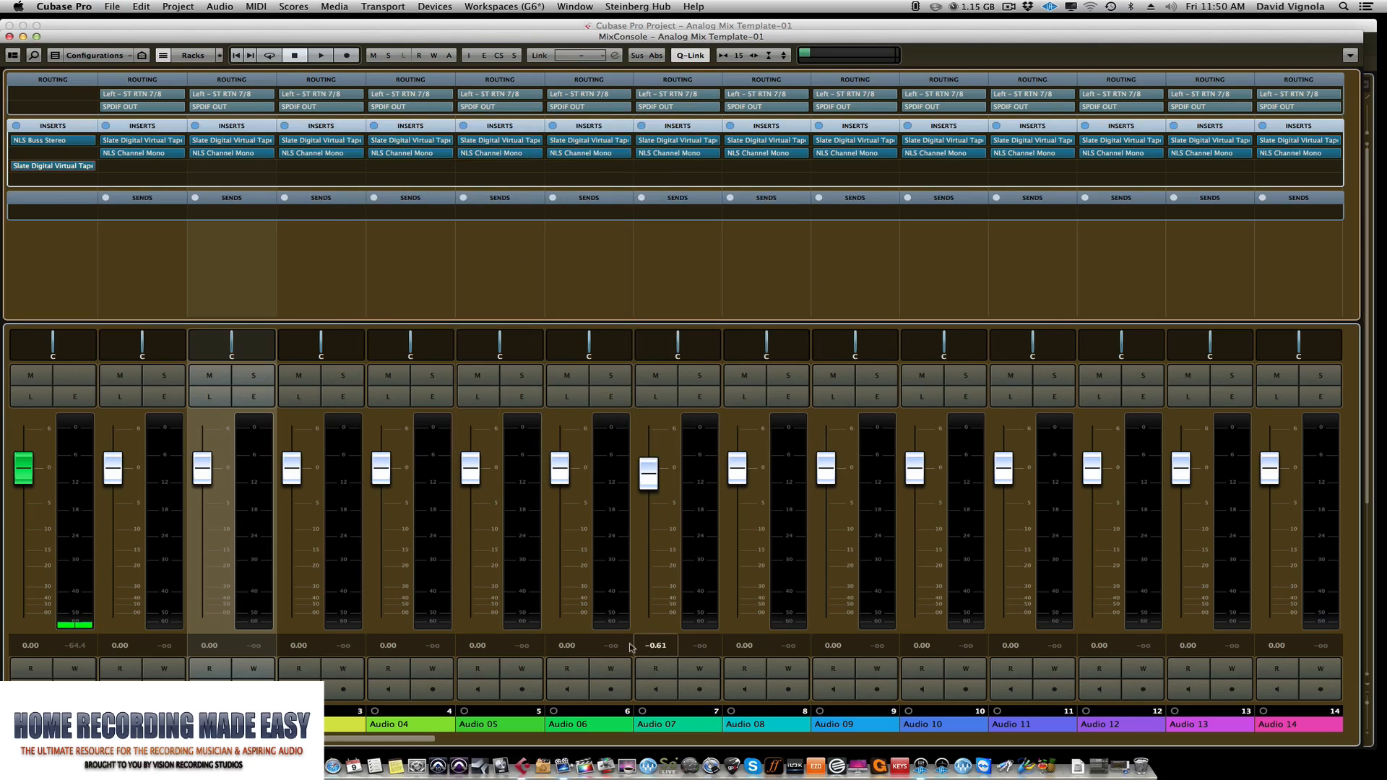
Review the inserts and routing across the mixer, from ST RTN 7/8 and the audio channels through the buses, PRINT TRACK and FX channels
{"action": "scroll", "coordinate": [606, 674], "scroll_direction": "right", "scroll_amount": 3}
{"action": "scroll", "coordinate": [607, 674], "scroll_direction": "right", "scroll_amount": 20}
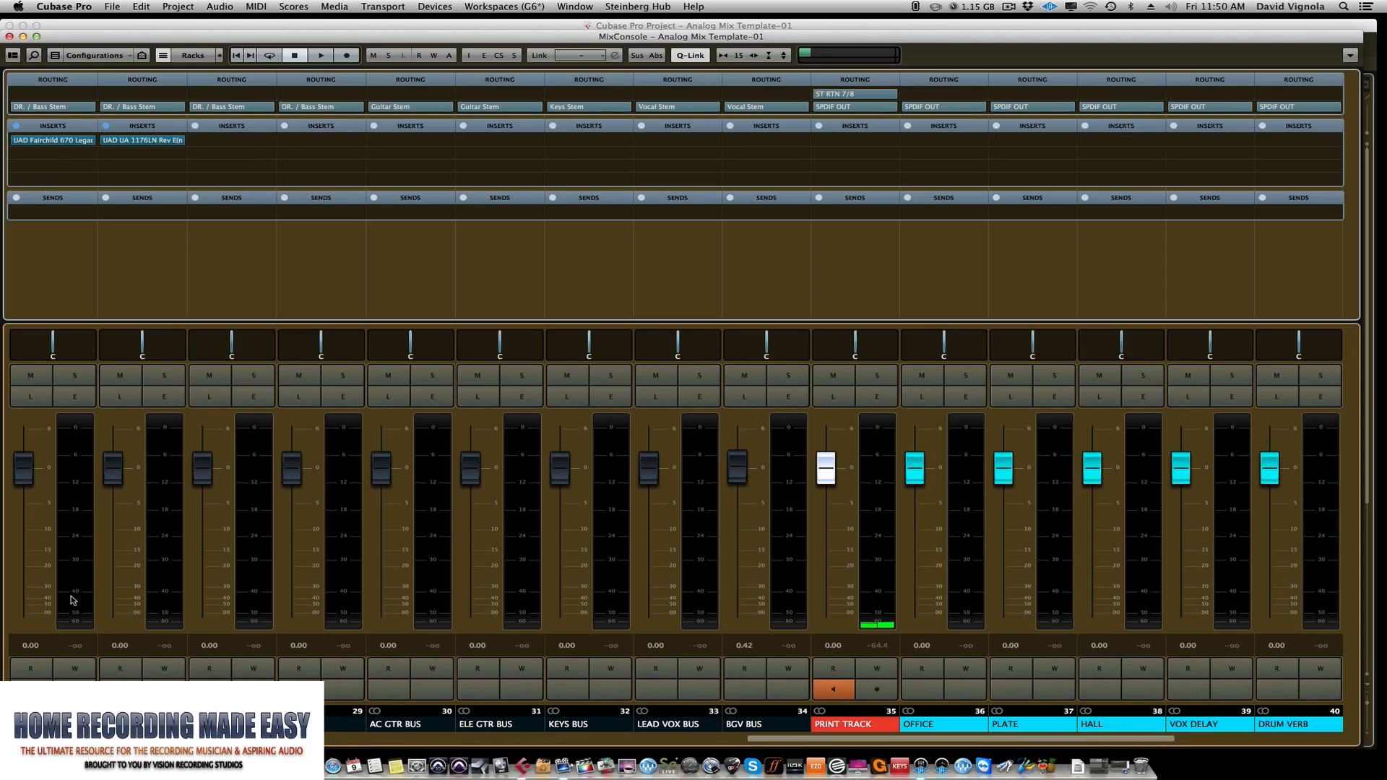
{"action": "scroll", "coordinate": [209, 671], "scroll_direction": "left", "scroll_amount": 2}
{"action": "scroll", "coordinate": [209, 671], "scroll_direction": "right", "scroll_amount": 3}
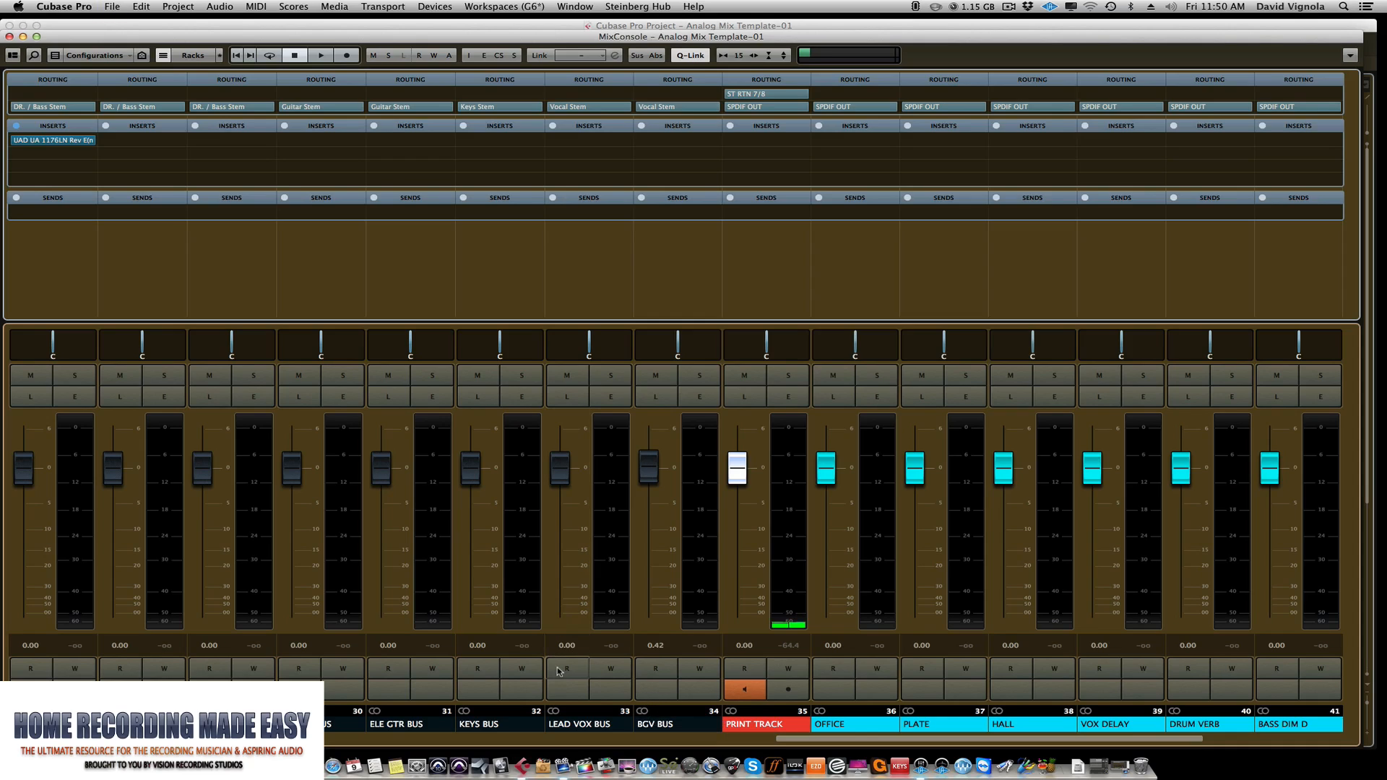
{"action": "scroll", "coordinate": [548, 684], "scroll_direction": "left", "scroll_amount": 15}
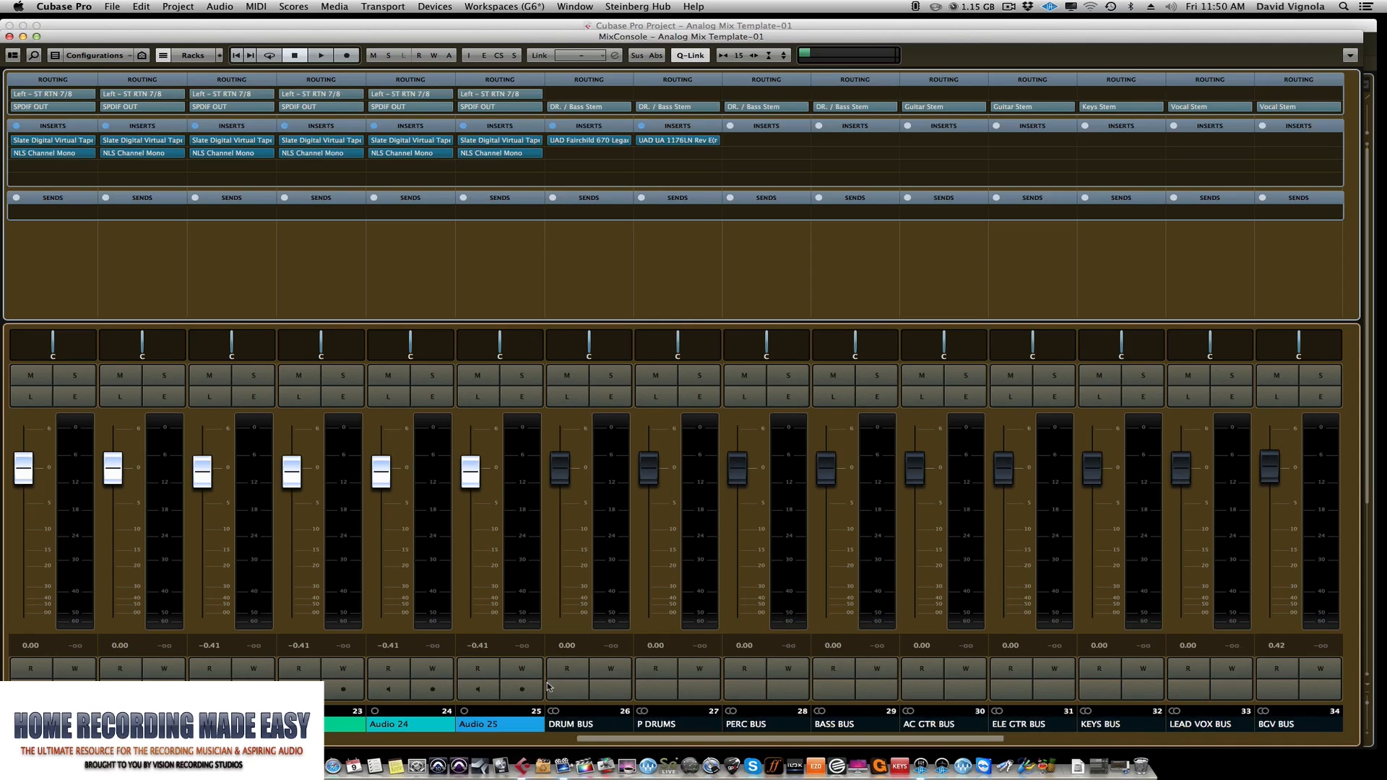
{"action": "scroll", "coordinate": [548, 686], "scroll_direction": "left", "scroll_amount": 6}
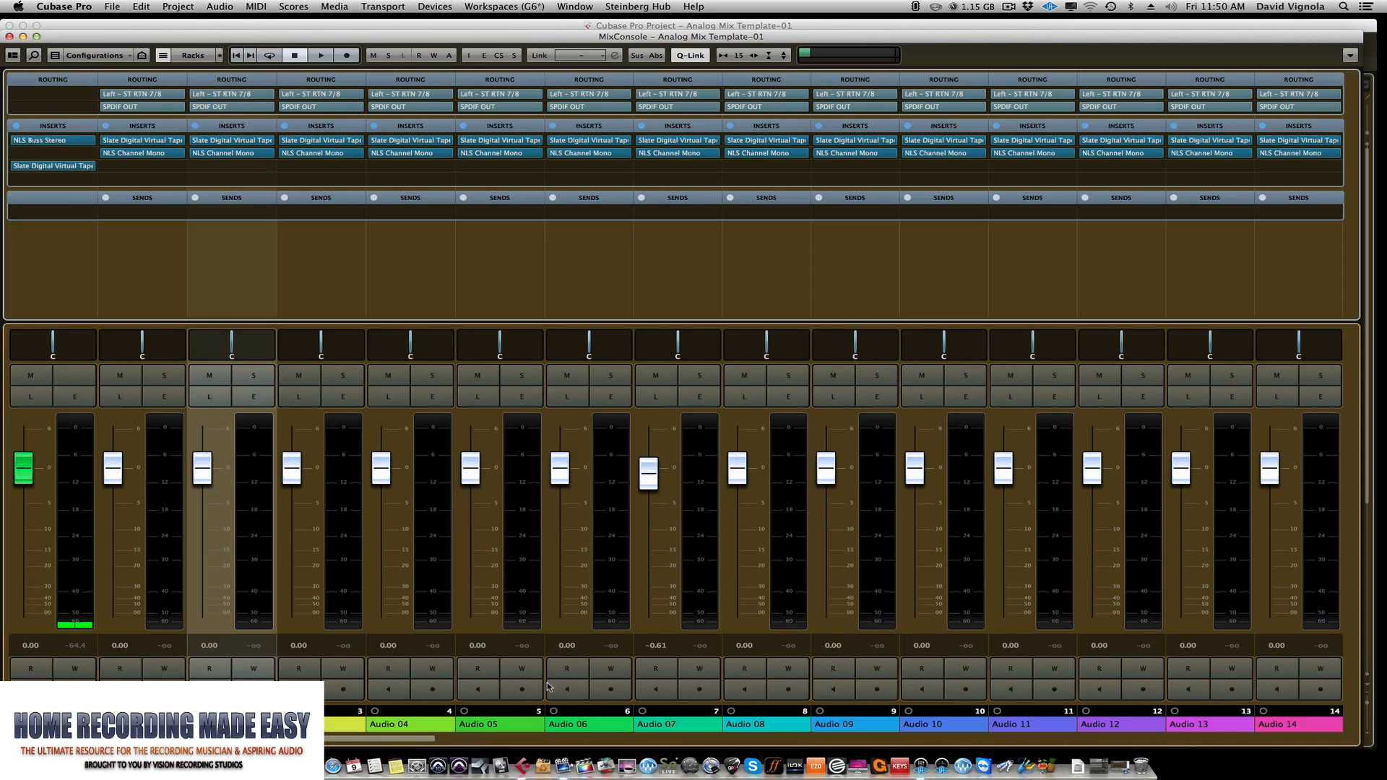
{"action": "scroll", "coordinate": [548, 686], "scroll_direction": "right", "scroll_amount": 8}
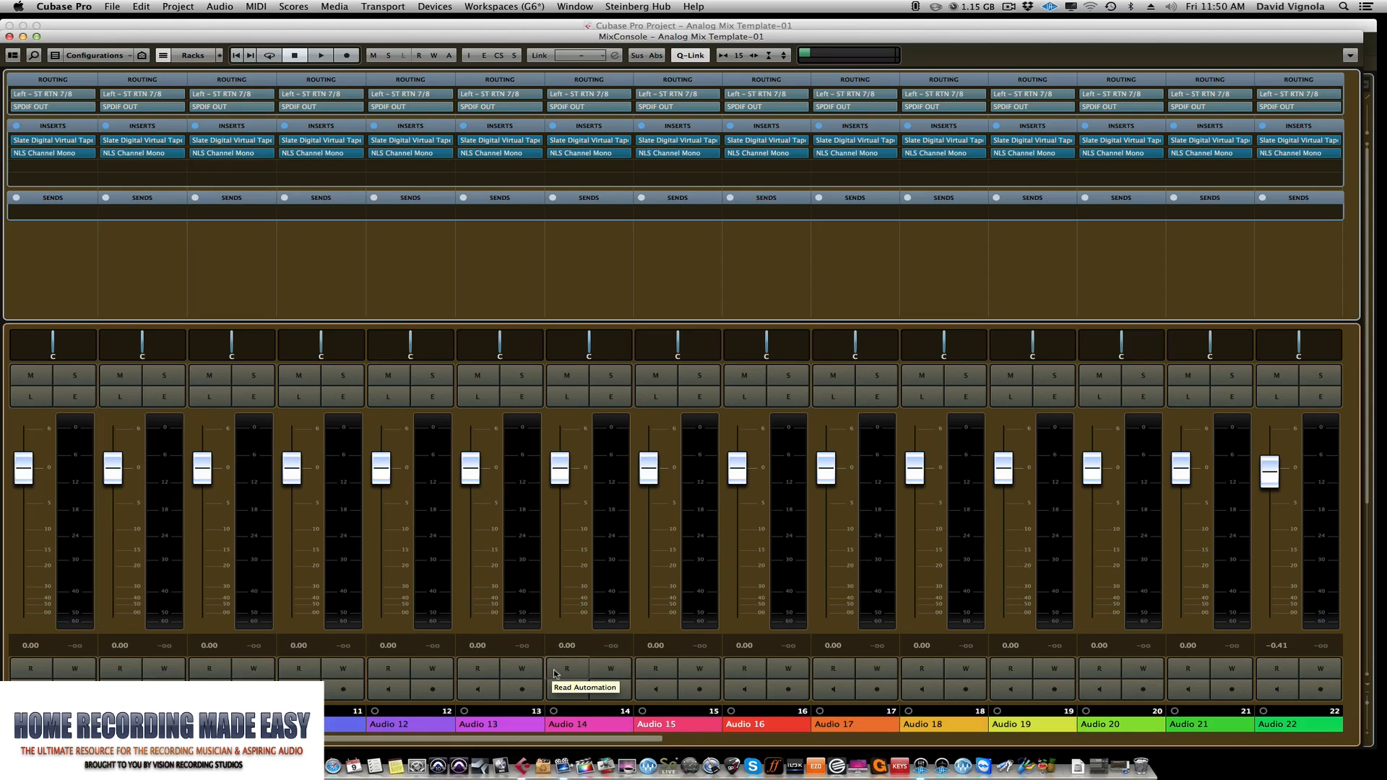
{"action": "scroll", "coordinate": [553, 671], "scroll_direction": "left", "scroll_amount": 8}
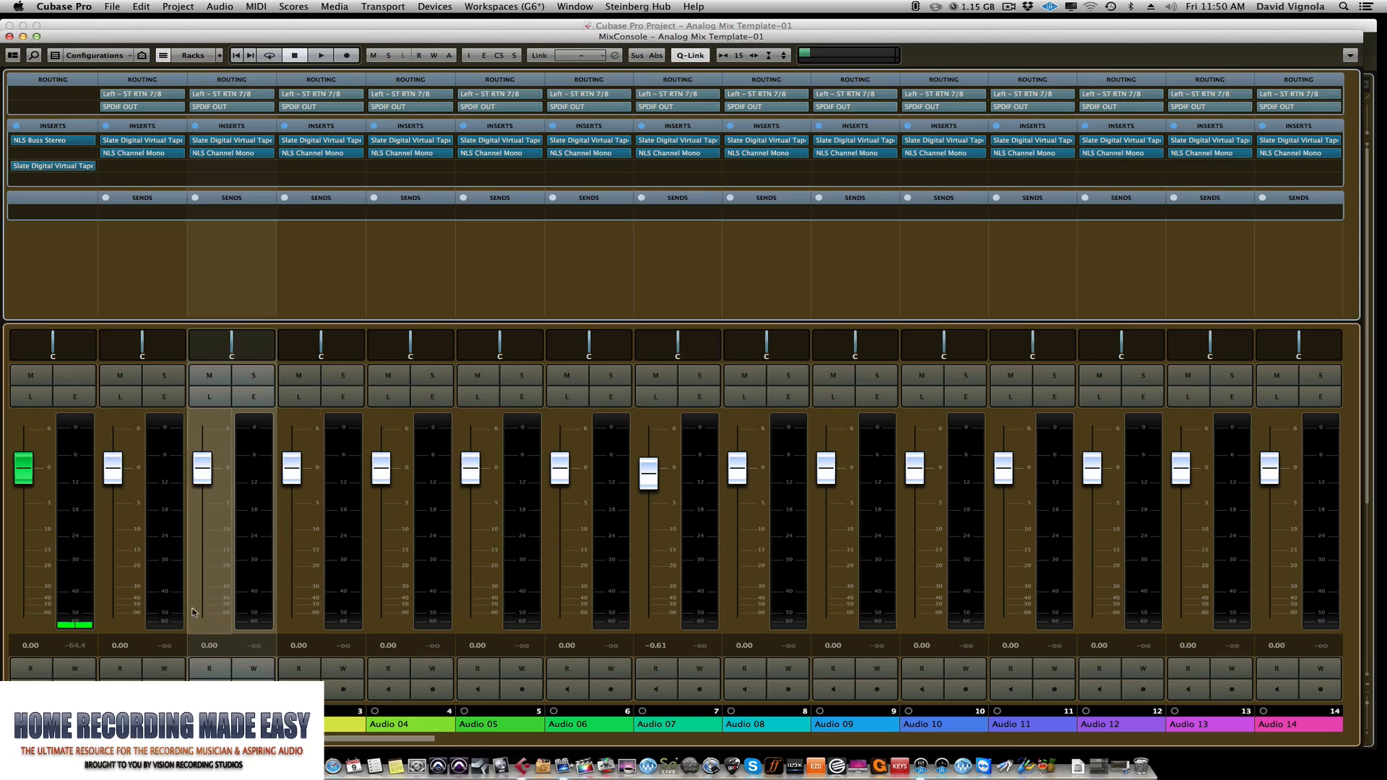
Set the input routing of channels Audio 01 through Audio 25 to No Bus and save the project
{"action": "left_click", "coordinate": [159, 606]}
{"action": "scroll", "coordinate": [431, 692], "scroll_direction": "right", "scroll_amount": 12}
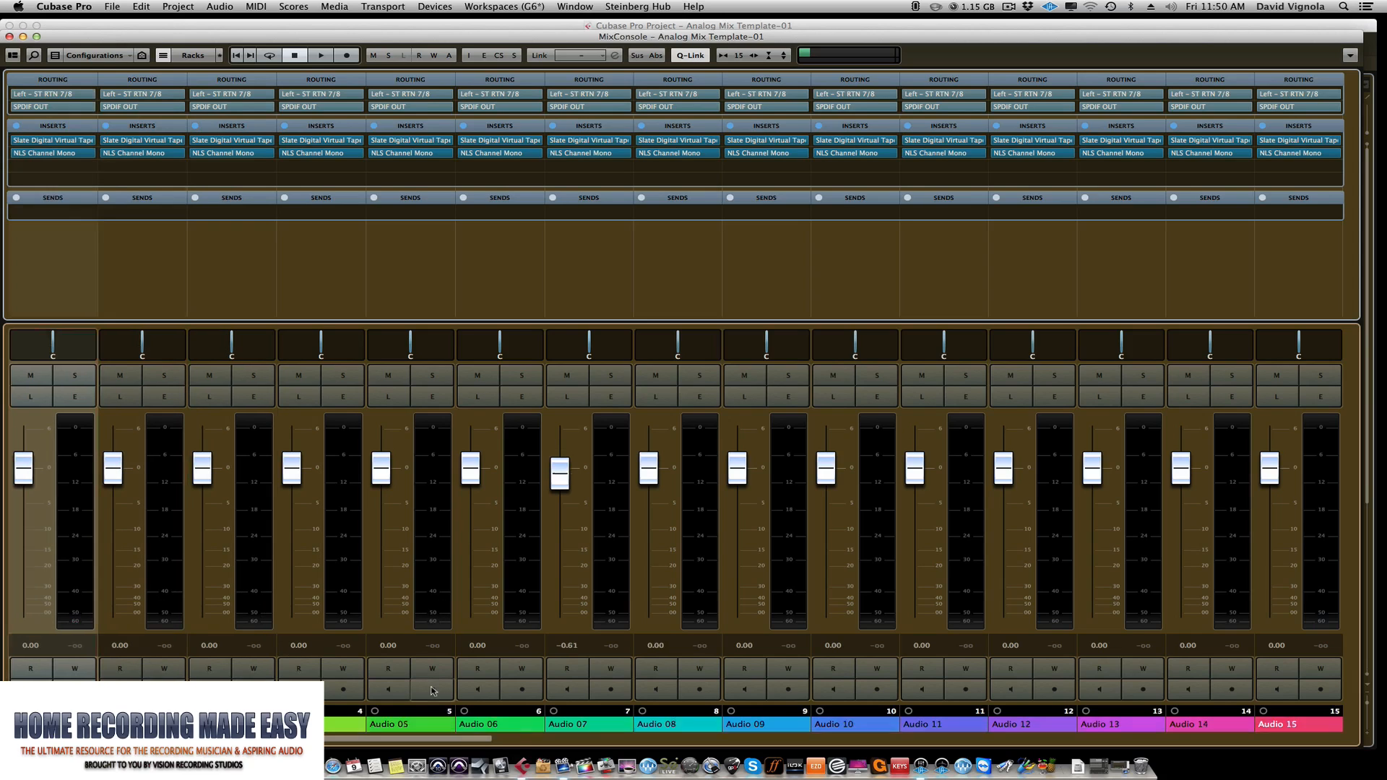
{"action": "scroll", "coordinate": [432, 691], "scroll_direction": "right", "scroll_amount": 5}
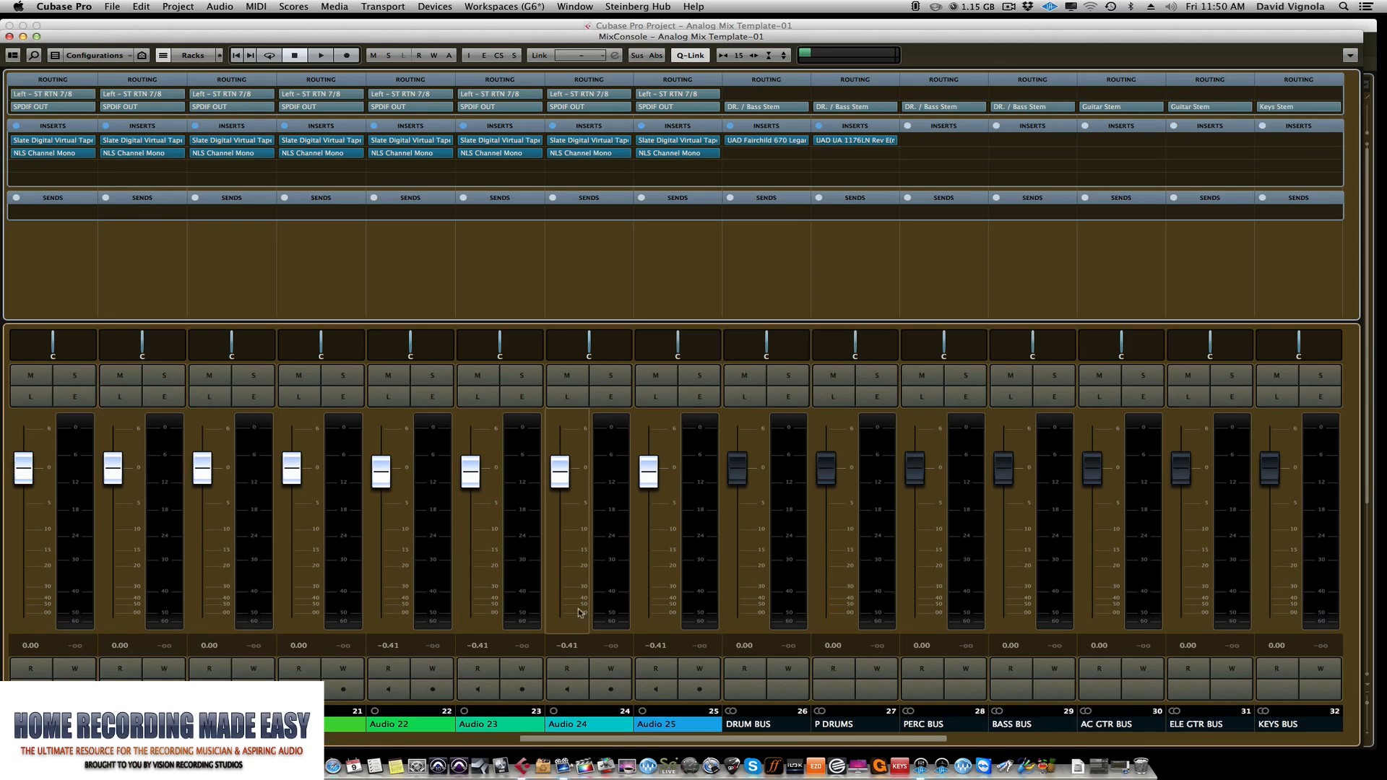
{"action": "left_click", "coordinate": [698, 580]}
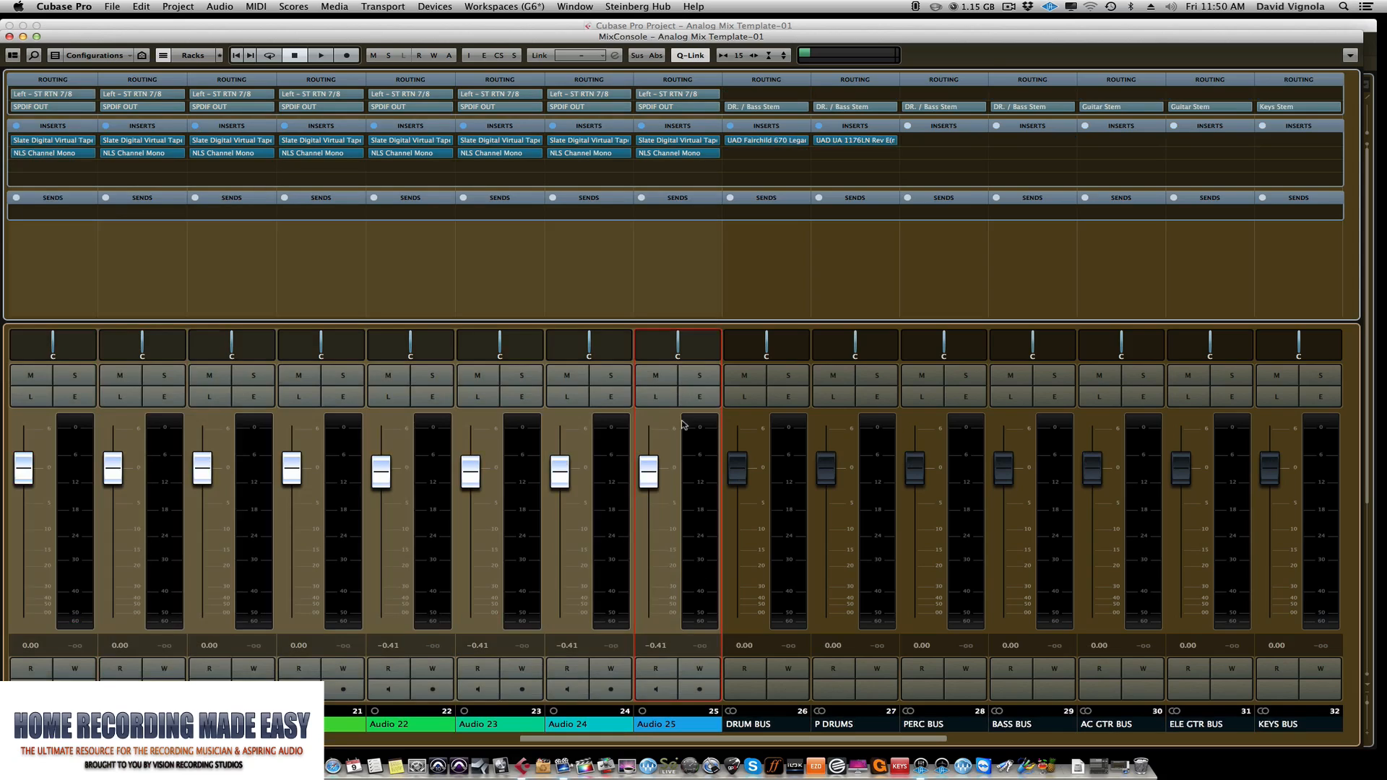
{"action": "left_click", "coordinate": [672, 95]}
{"action": "left_click", "coordinate": [673, 92]}
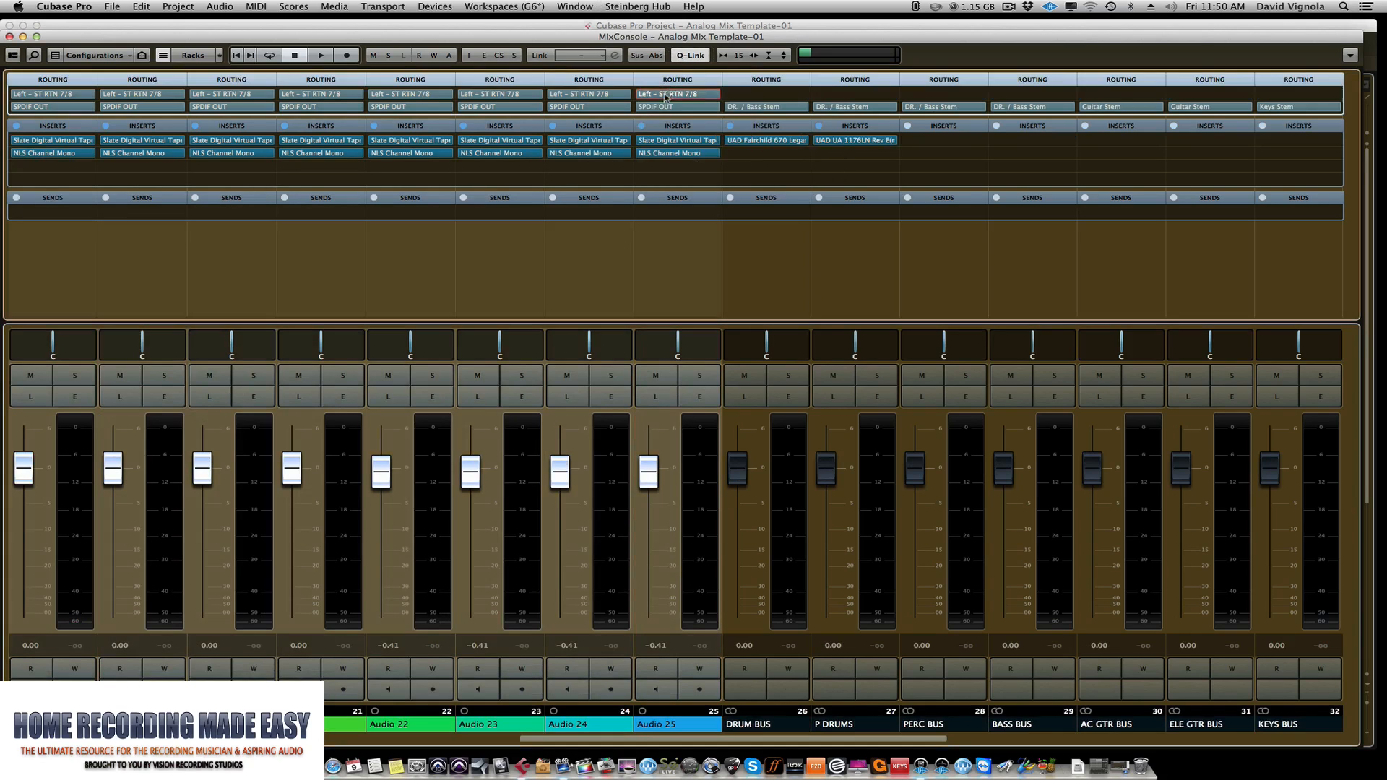
{"action": "left_click", "coordinate": [721, 94]}
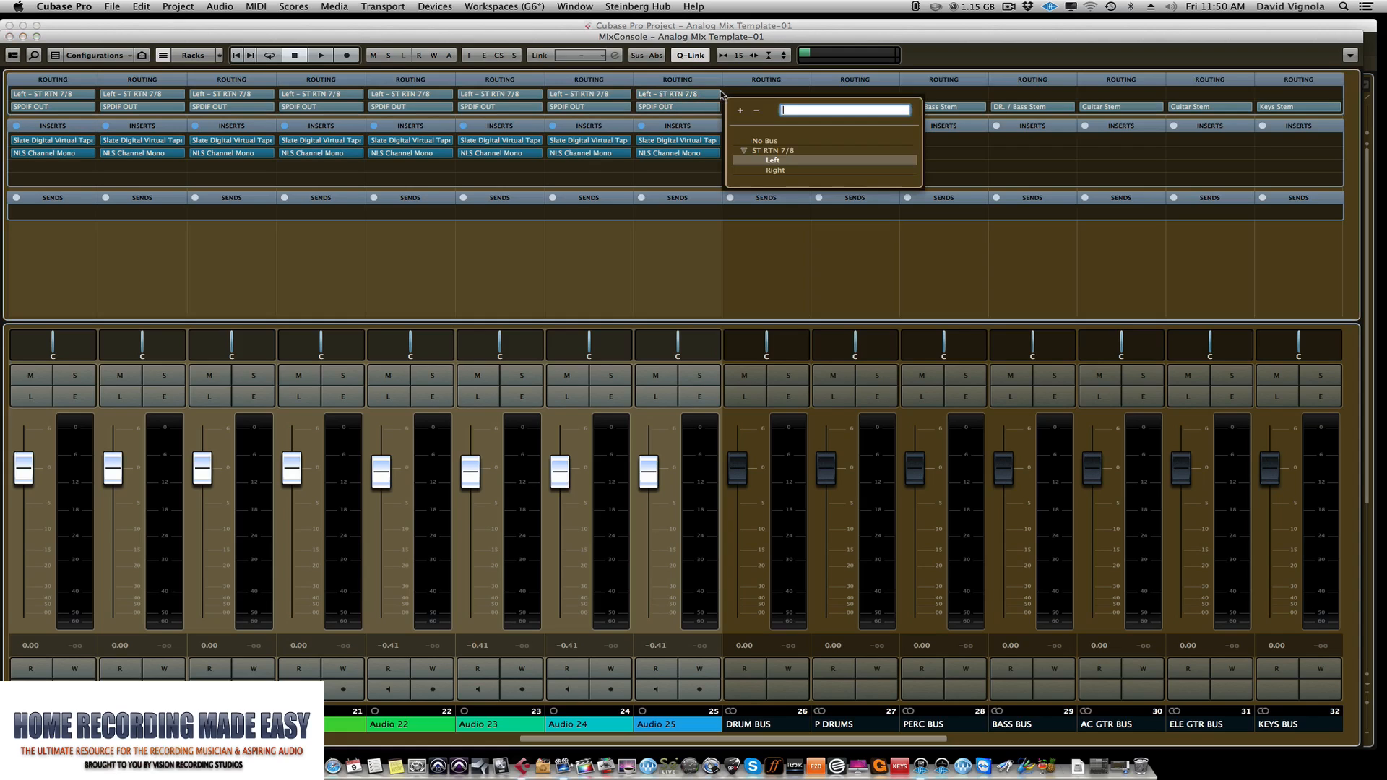
{"action": "left_click", "coordinate": [759, 141]}
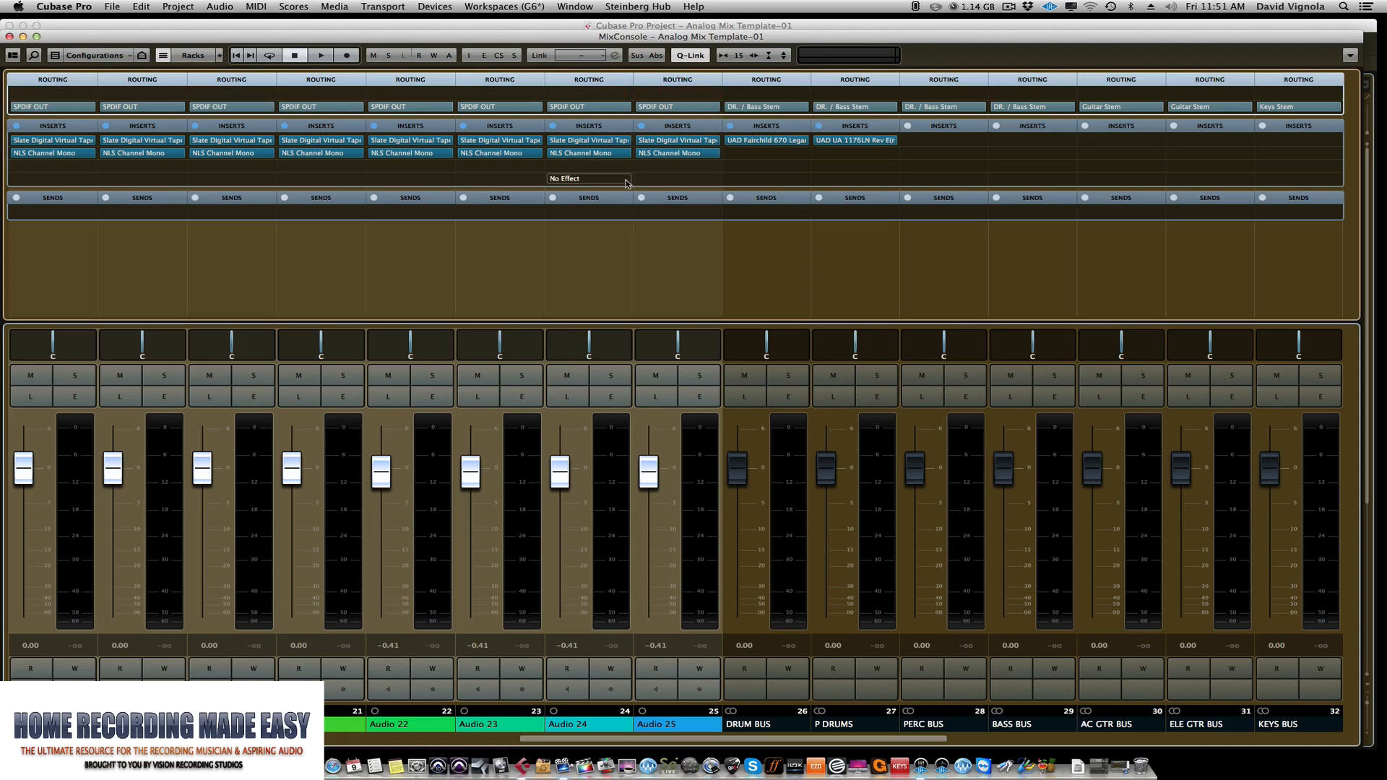
{"action": "key", "text": "super+s"}
{"action": "left_click", "coordinate": [699, 594]}
Save the project as a template named VISION Analog Mixing Template 2
{"action": "scroll", "coordinate": [472, 668], "scroll_direction": "left", "scroll_amount": 18}
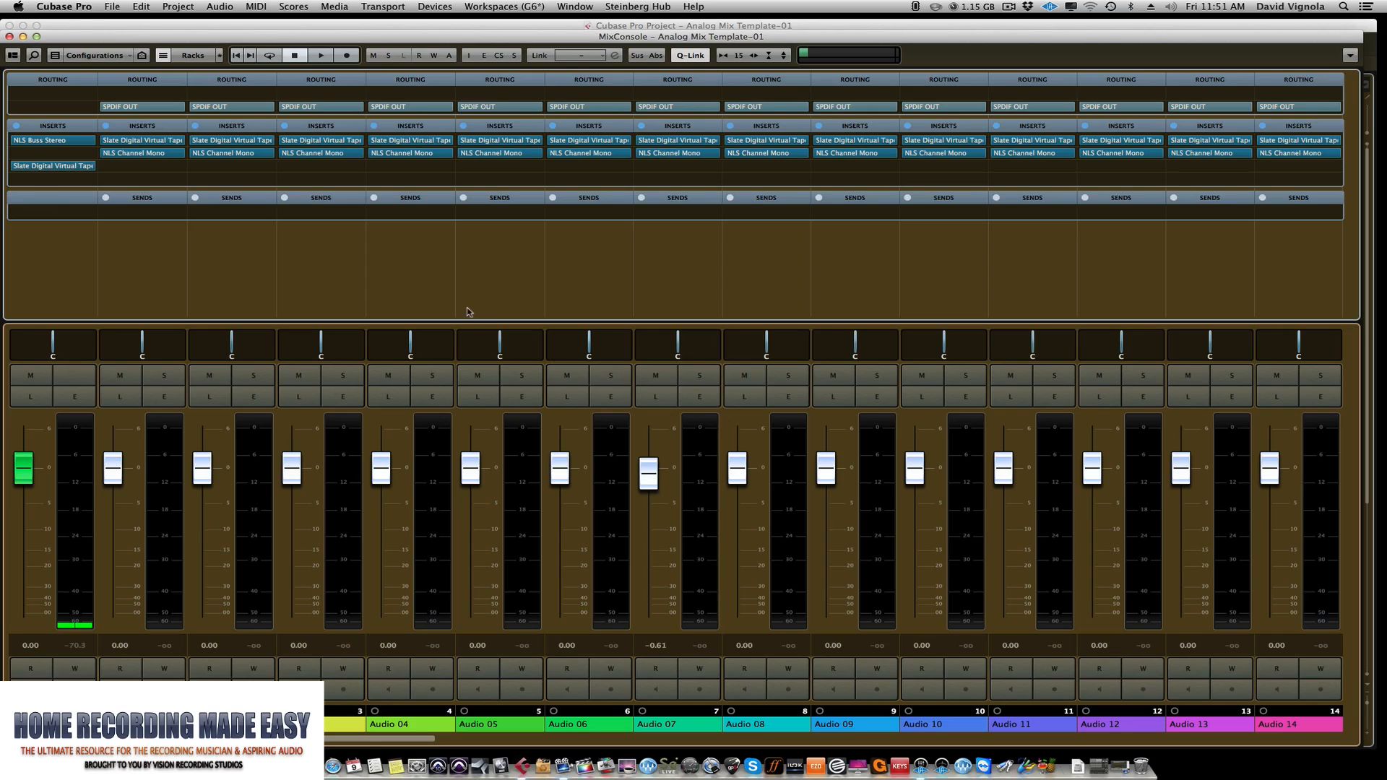
{"action": "left_click", "coordinate": [113, 7]}
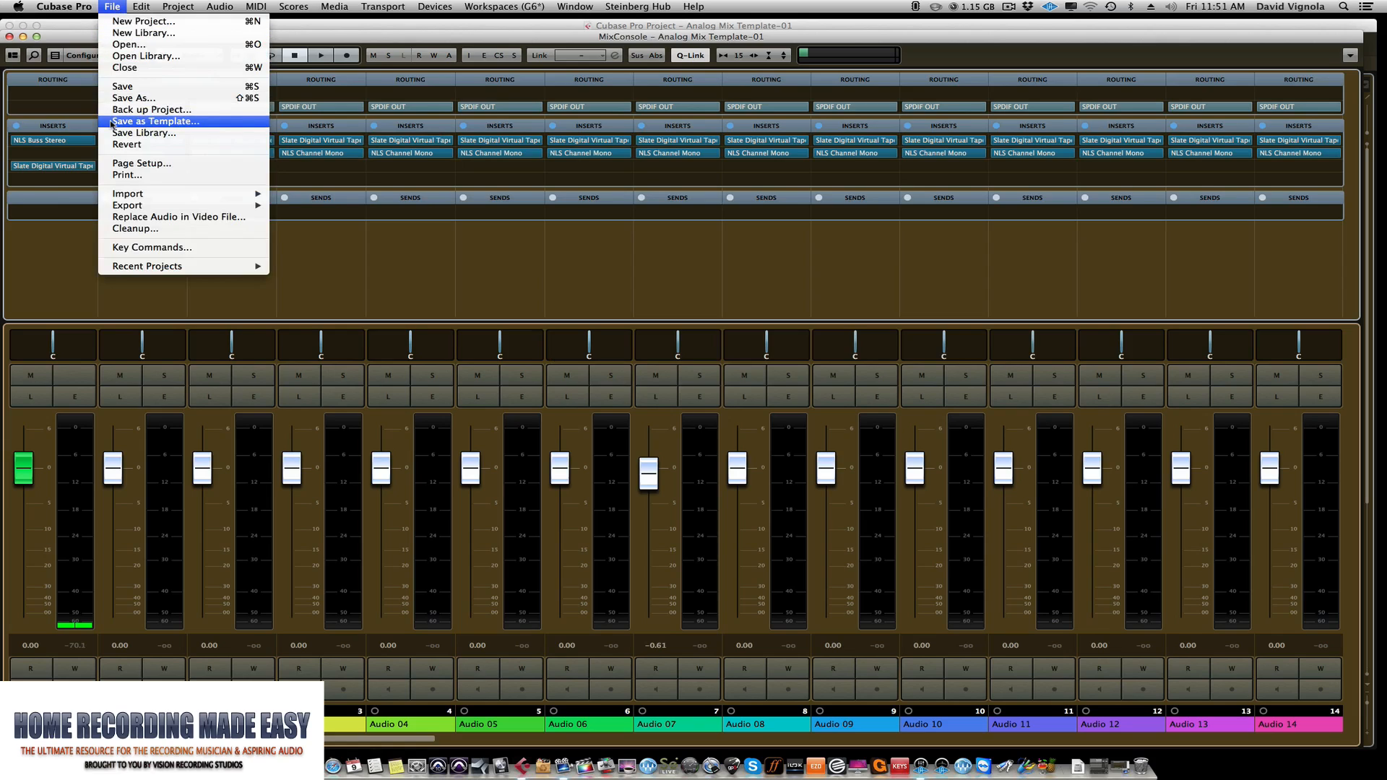
{"action": "left_click", "coordinate": [144, 122]}
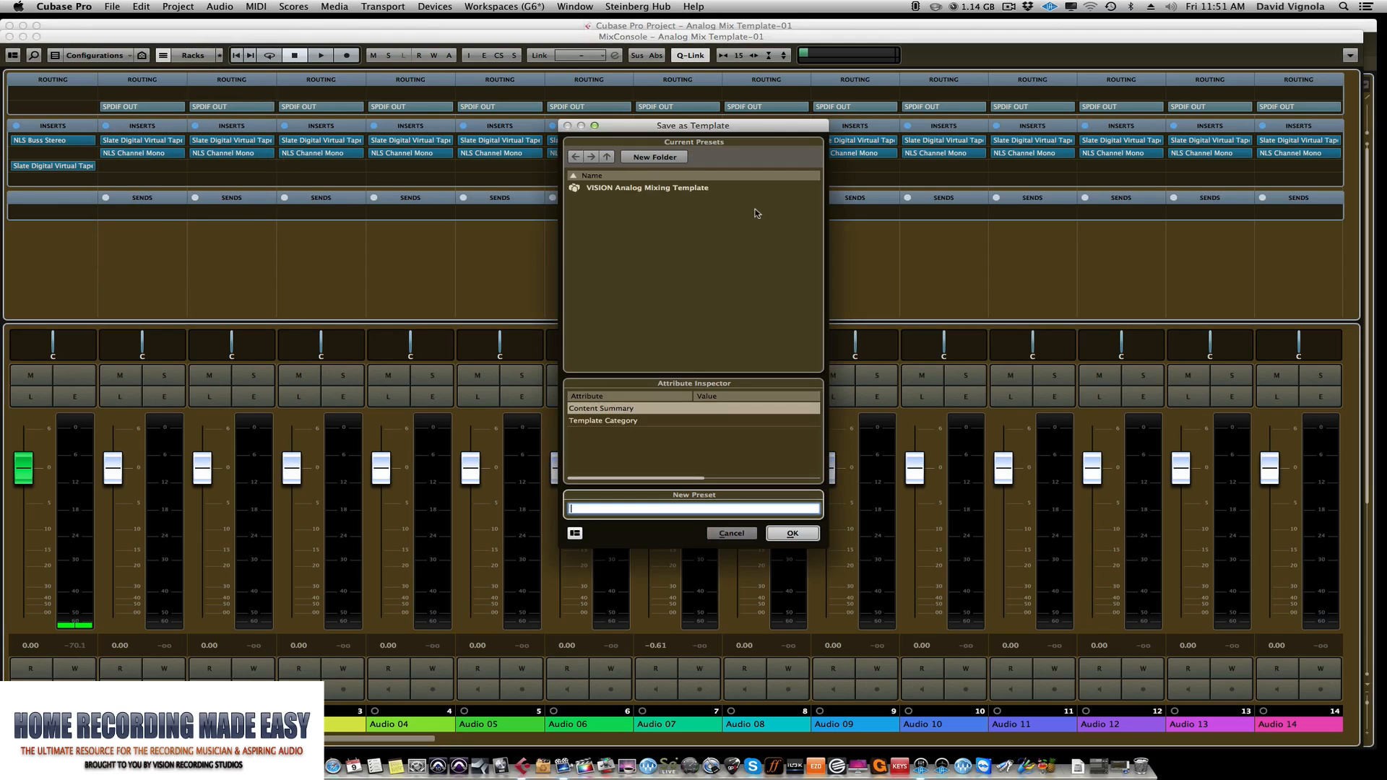
{"action": "left_click_drag", "start_coordinate": [628, 129], "coordinate": [619, 140]}
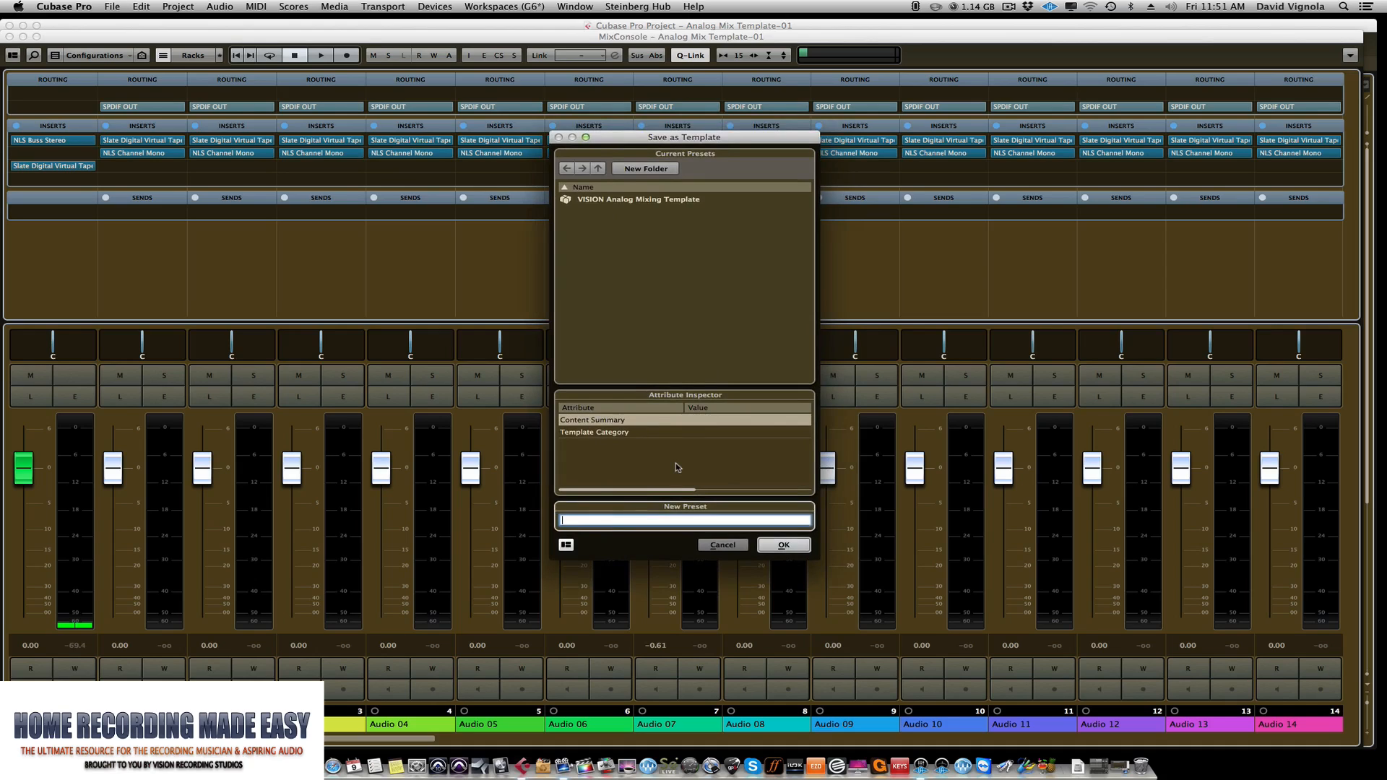
{"action": "type", "text": "VISION"}
{"action": "type", "text": "Analog Mixing Template 2"}
{"action": "left_click", "coordinate": [783, 546]}
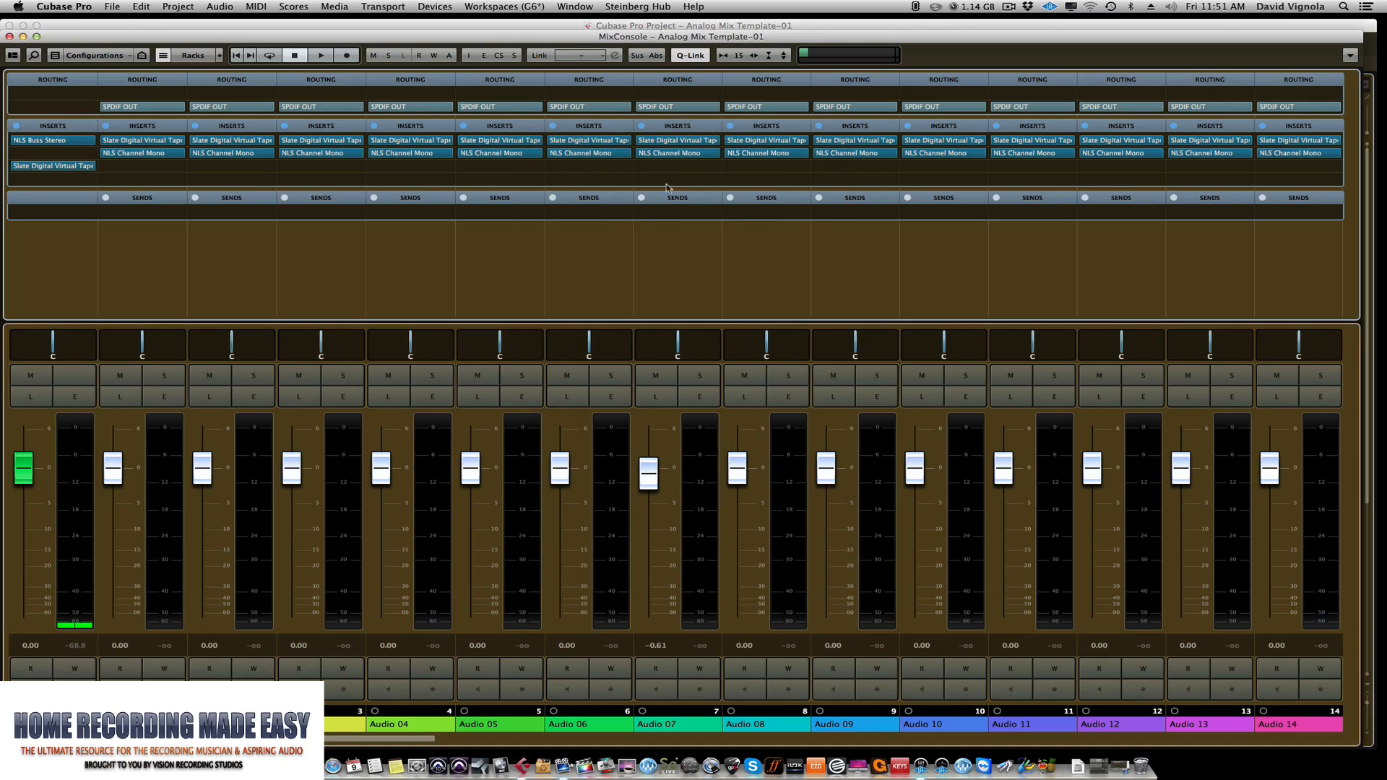
Close the MixConsole and the Analog Mix Template-01 project
{"action": "left_click", "coordinate": [112, 7]}
{"action": "left_click", "coordinate": [117, 68]}
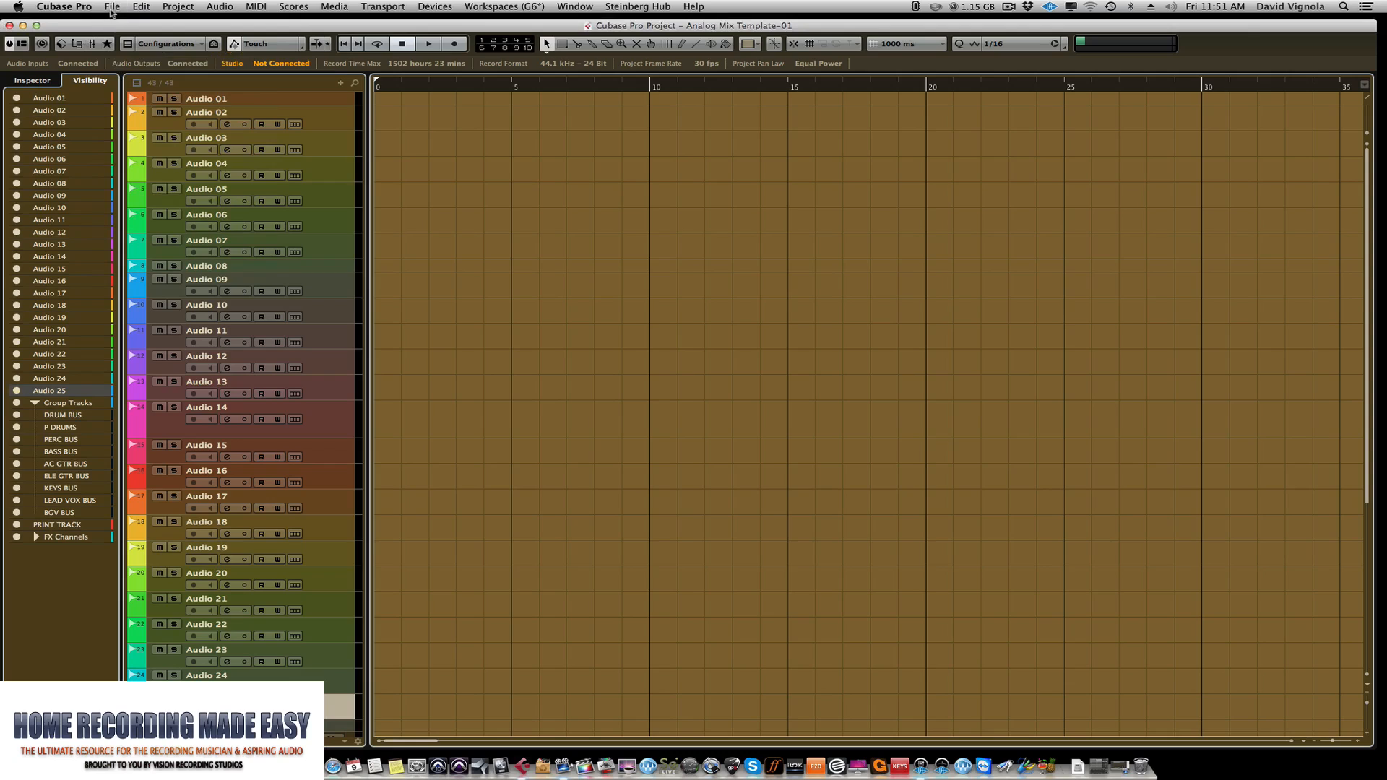
{"action": "left_click", "coordinate": [112, 6]}
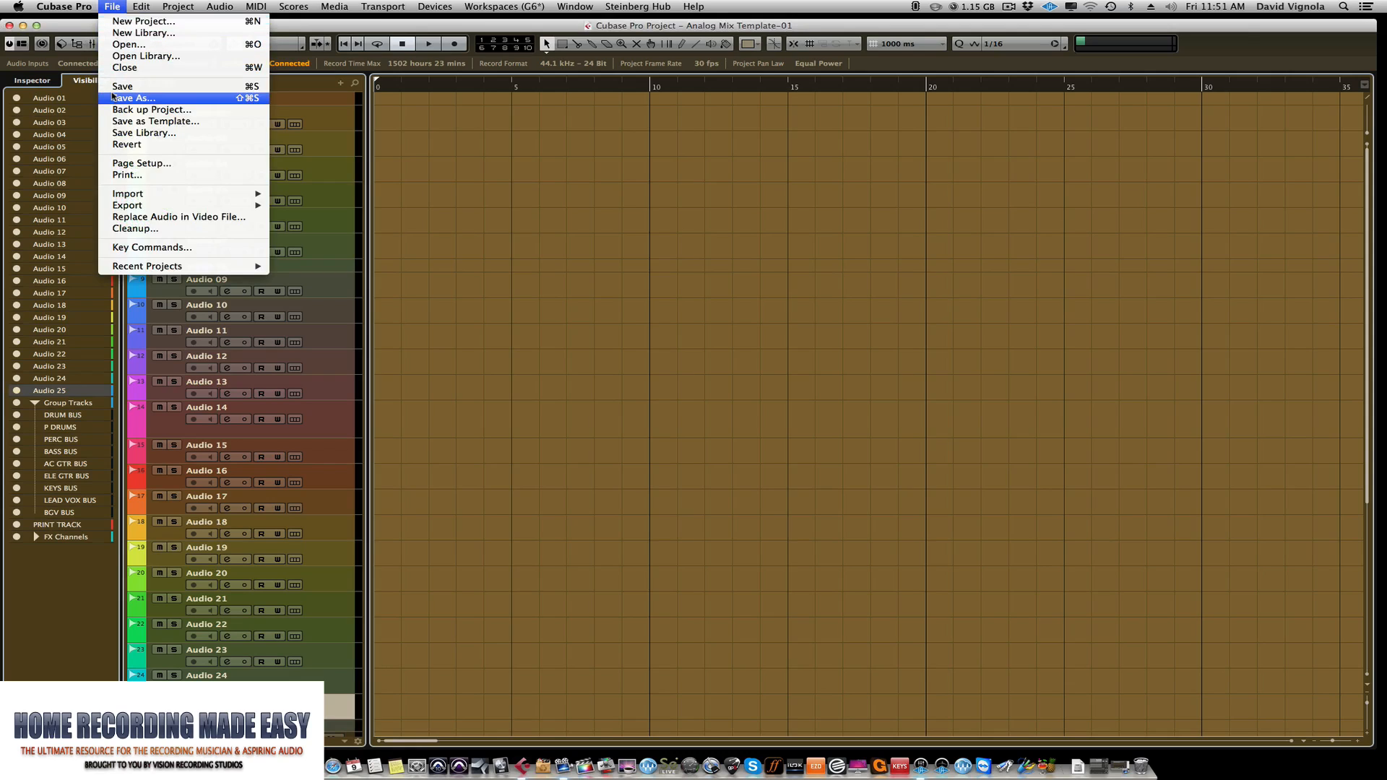
{"action": "left_click", "coordinate": [116, 69]}
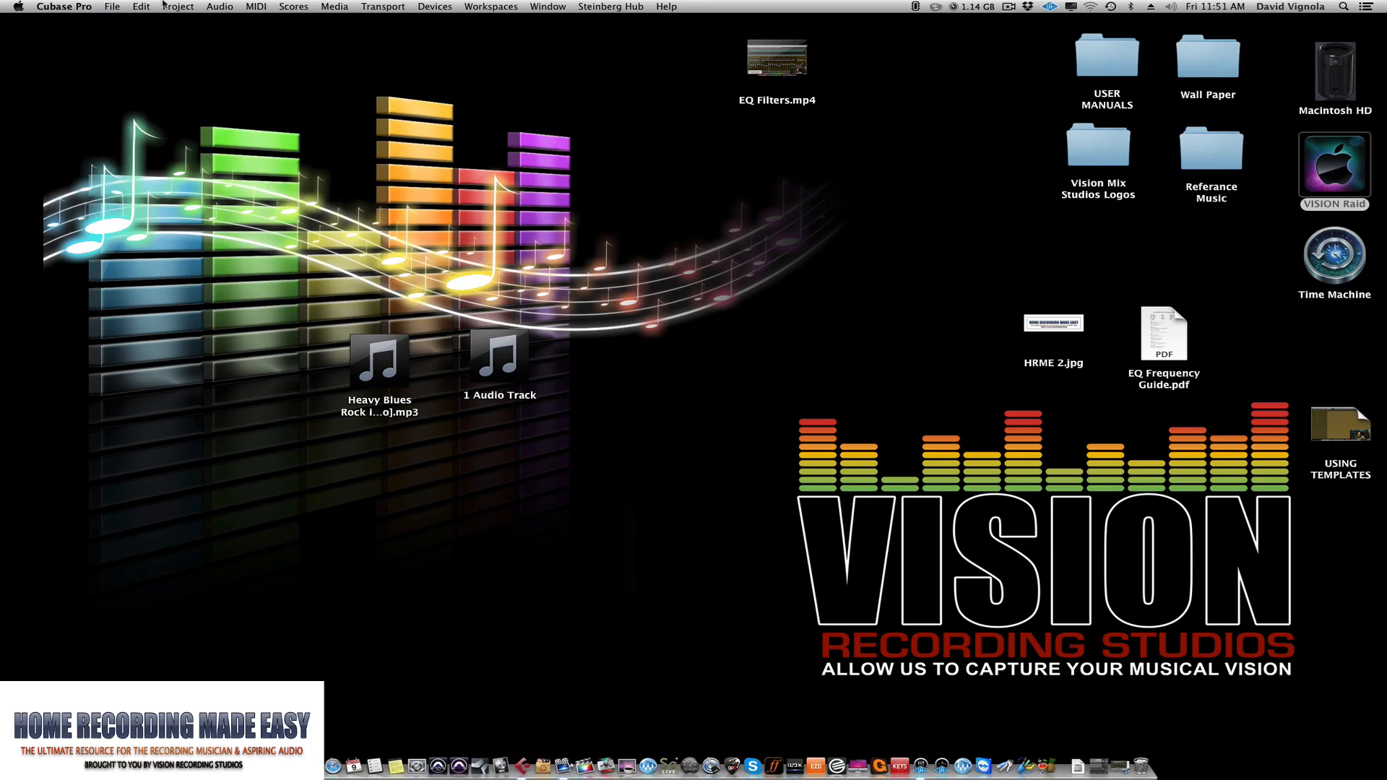
Create a new project from the VISION Analog Mixing Template 2 template, with the Desktop as its project folder
{"action": "left_click", "coordinate": [112, 7]}
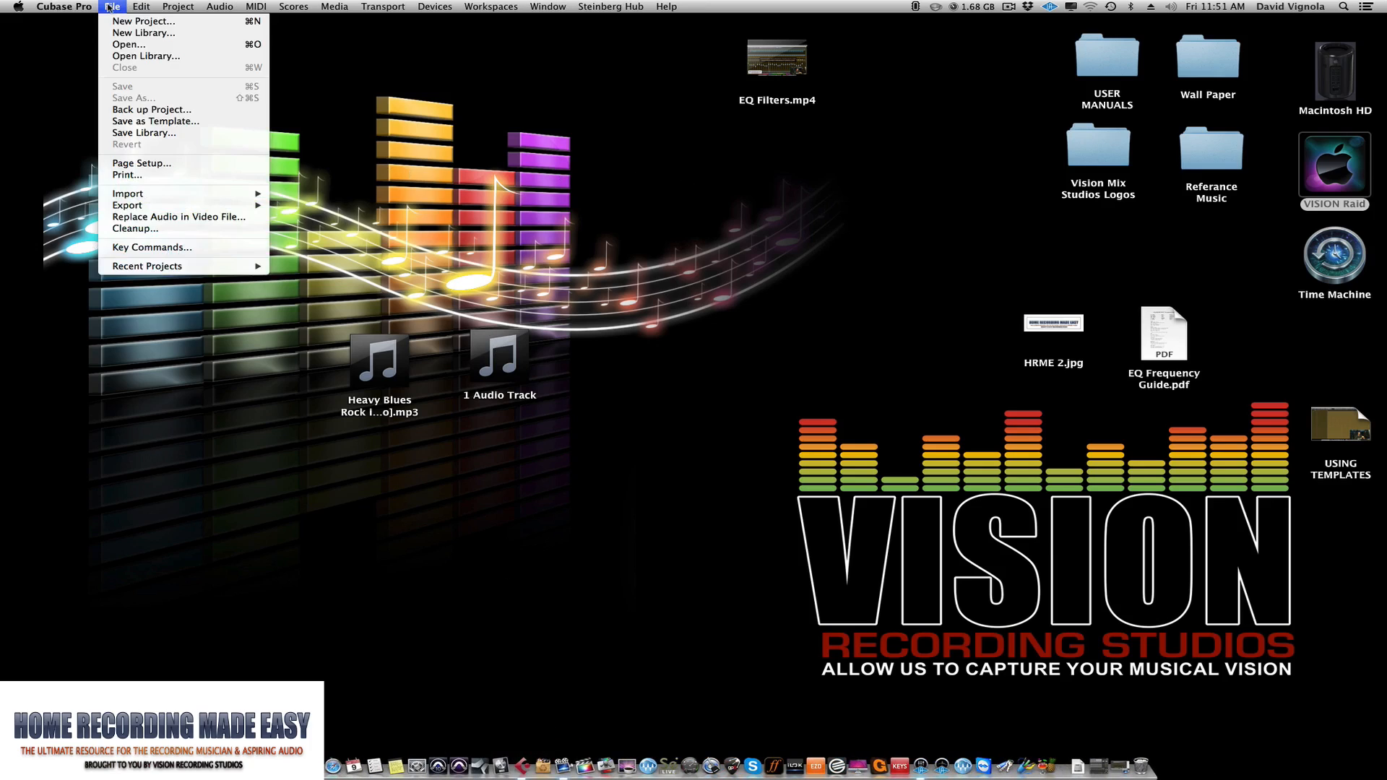
{"action": "left_click", "coordinate": [116, 20]}
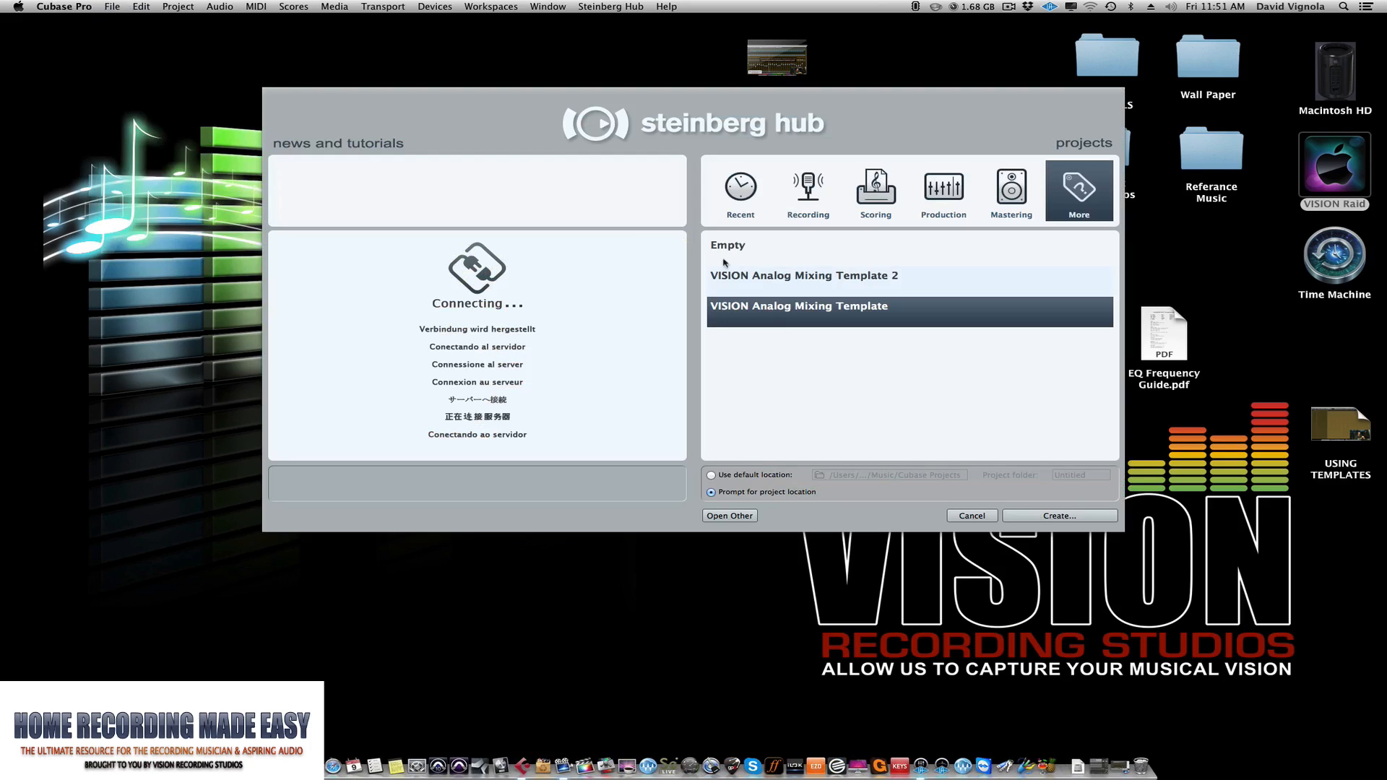
{"action": "left_click", "coordinate": [757, 284]}
{"action": "left_click", "coordinate": [751, 302]}
{"action": "left_click_drag", "start_coordinate": [537, 134], "coordinate": [515, 140]}
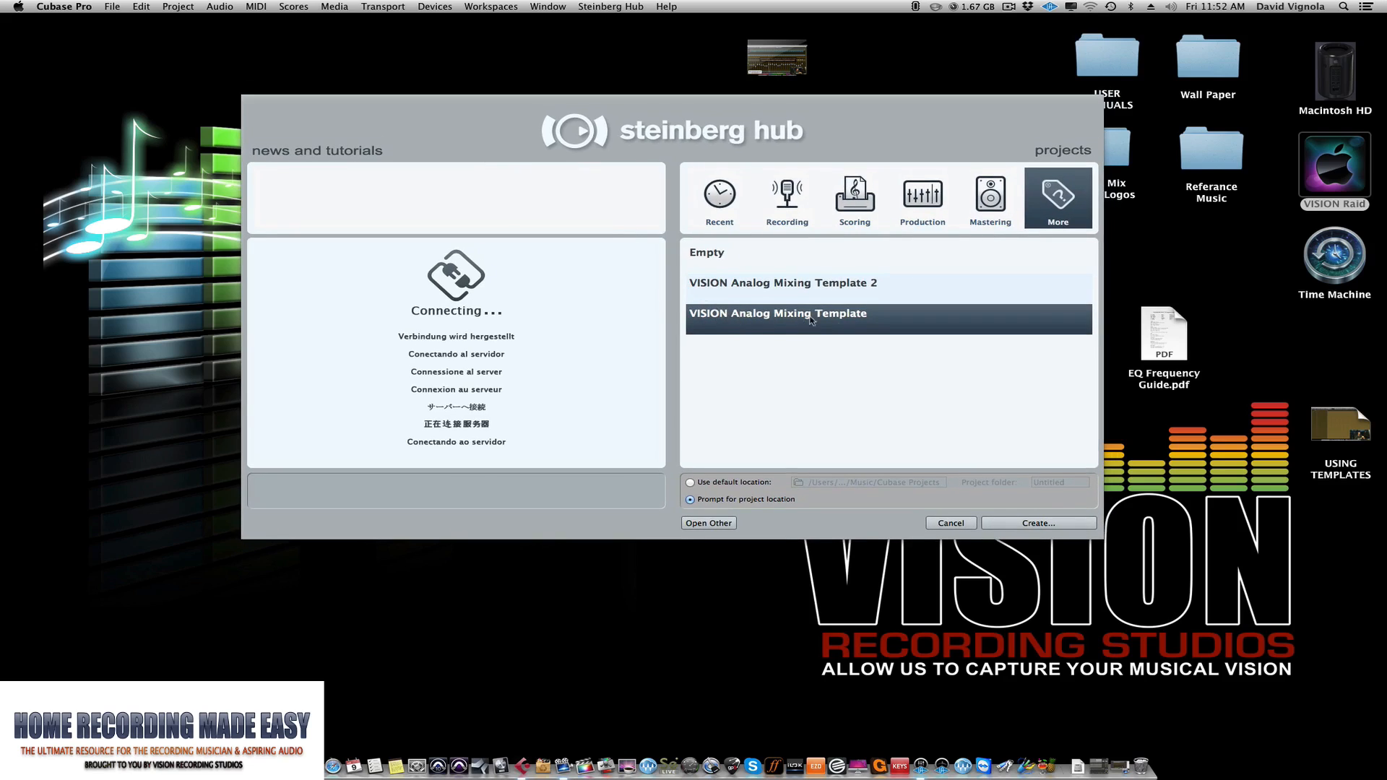
{"action": "left_click", "coordinate": [742, 284]}
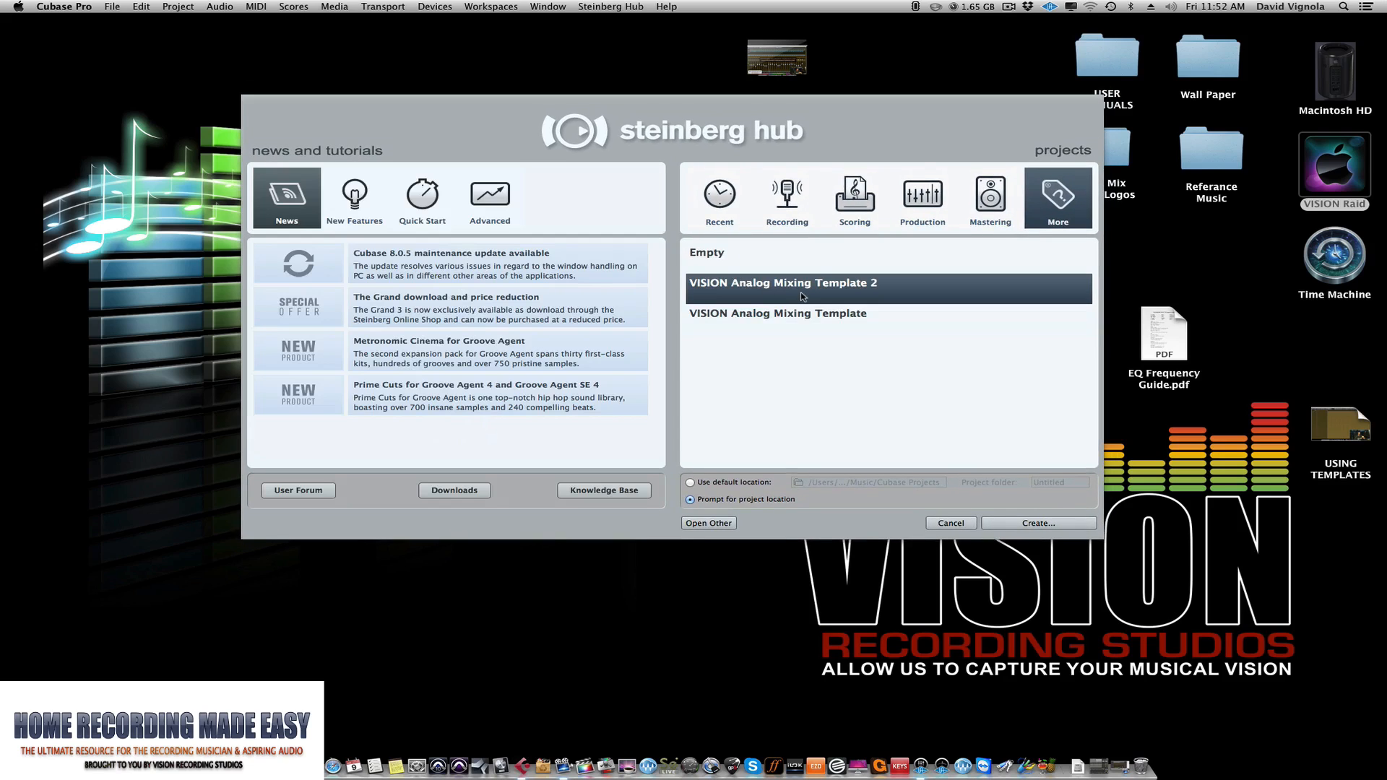
{"action": "left_click", "coordinate": [1007, 523]}
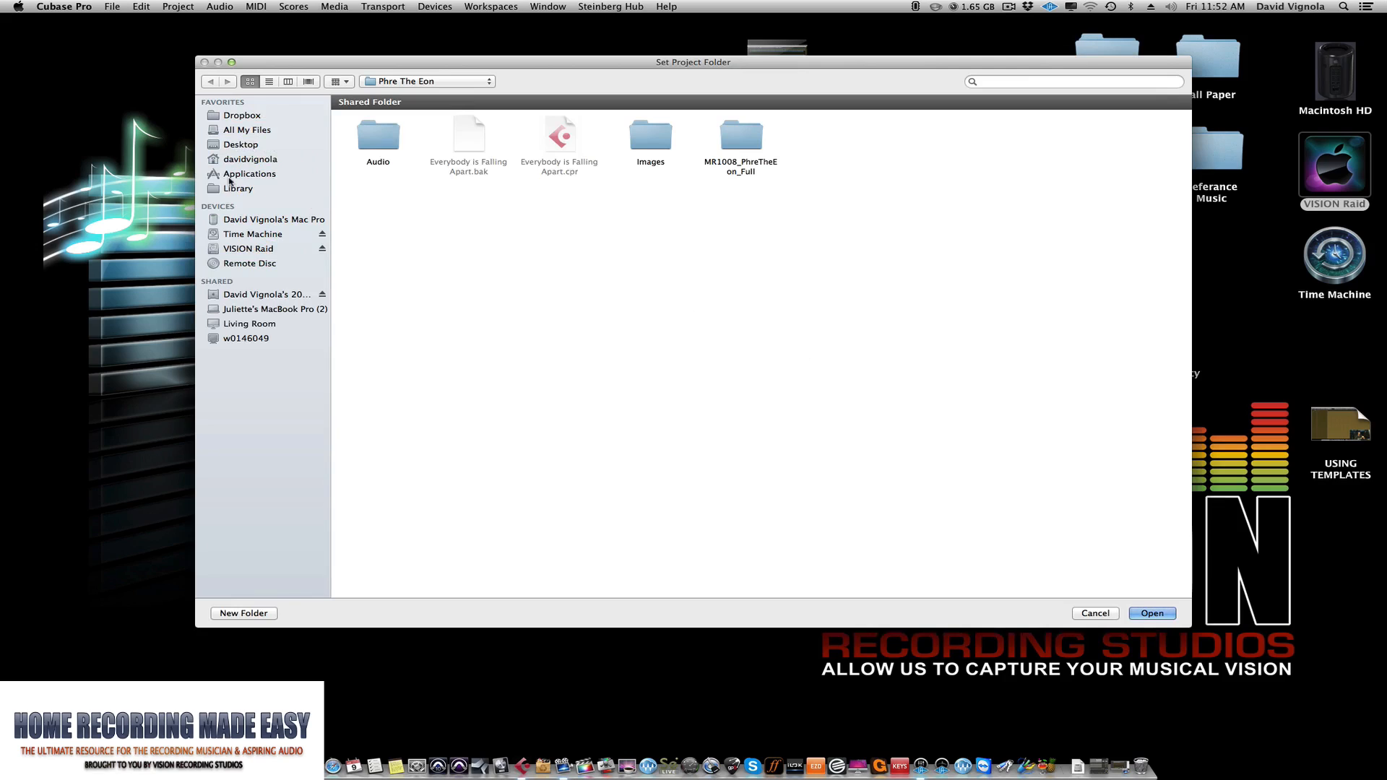
{"action": "left_click", "coordinate": [224, 149]}
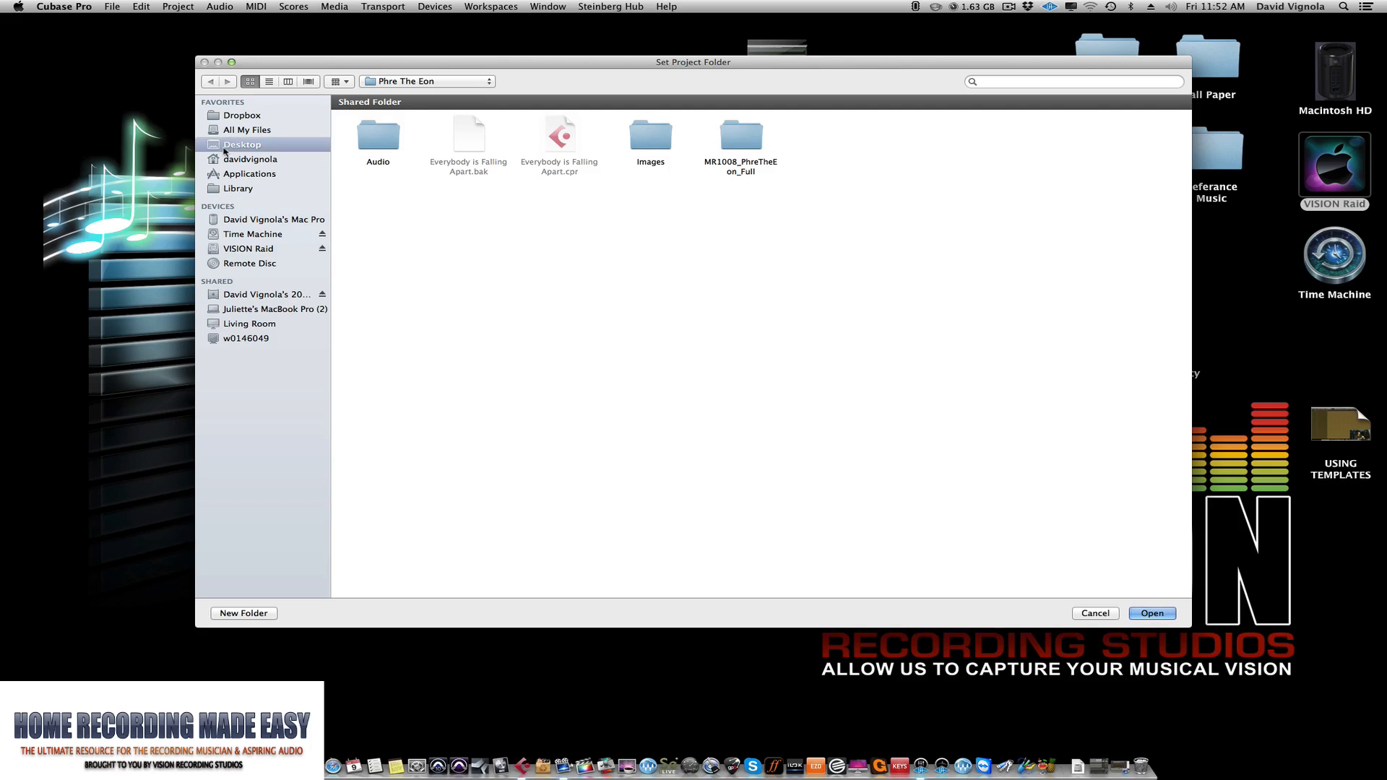
{"action": "left_click", "coordinate": [1156, 613]}
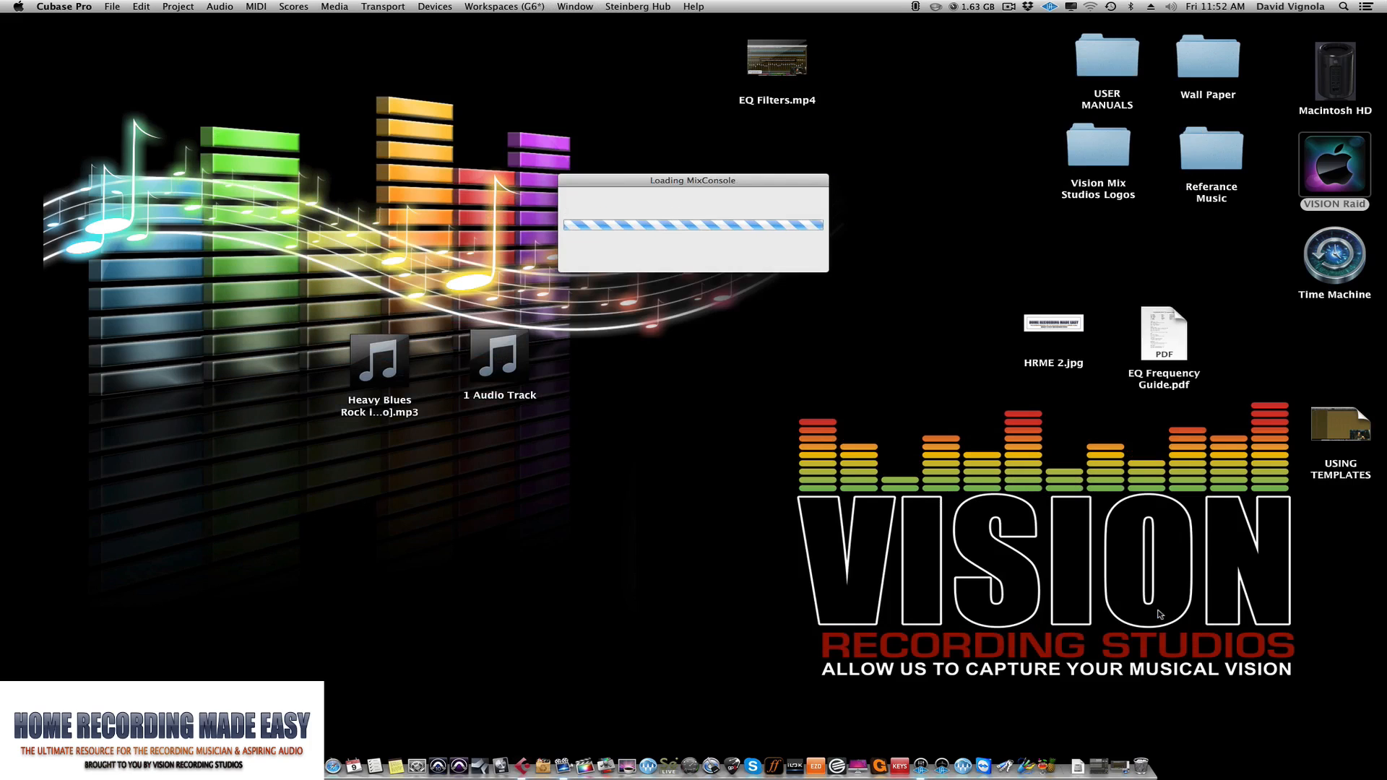